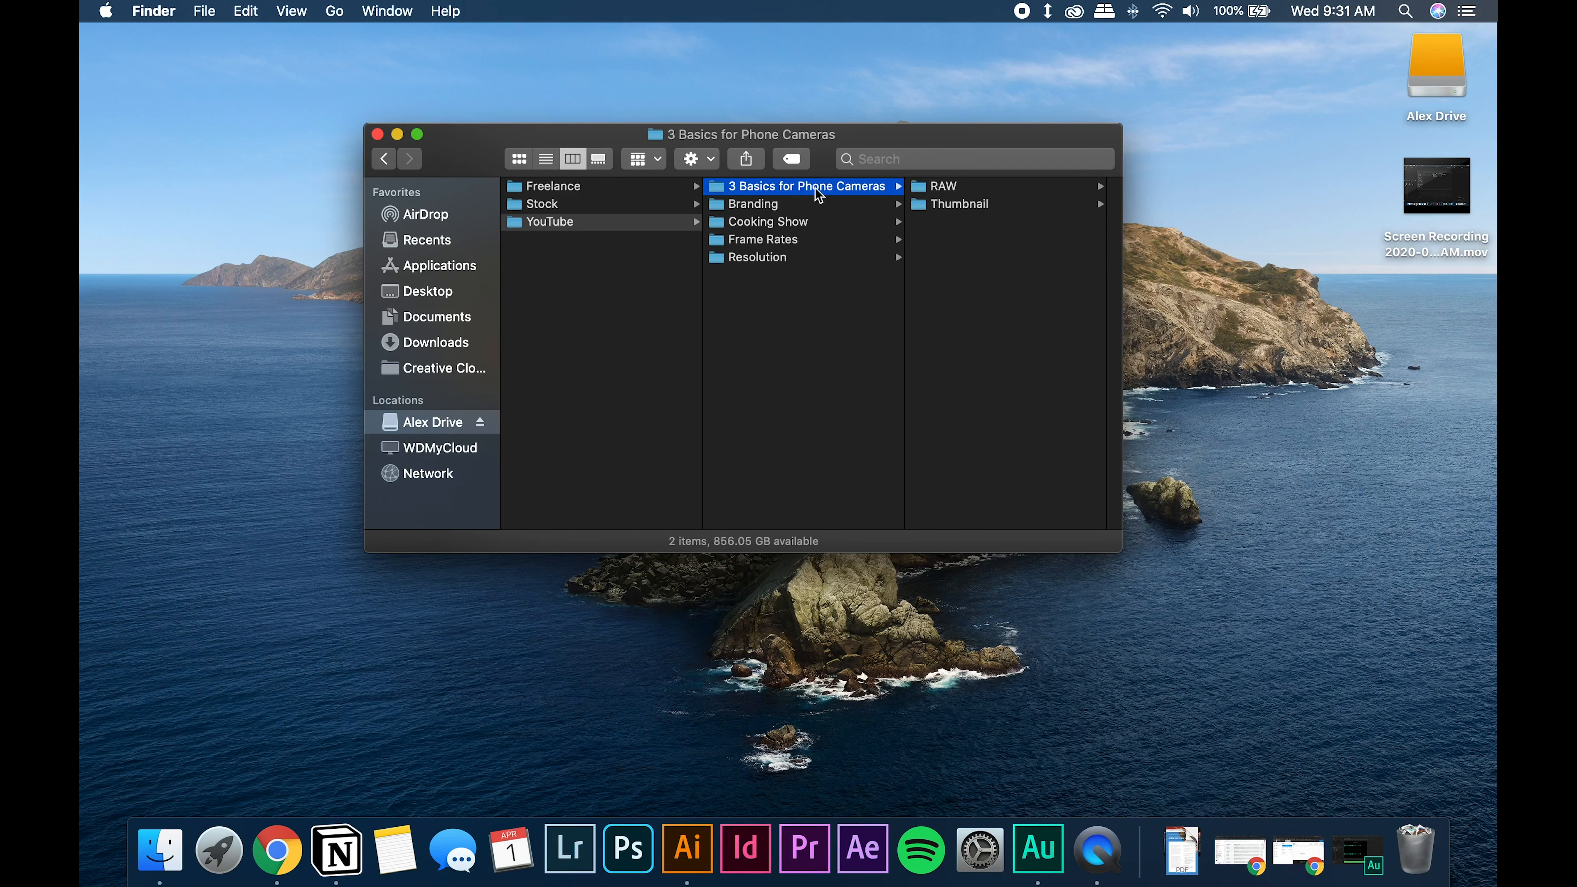
- Open the Cam folder inside the project's RAW folder and preview its MP4 camera clips
{"action": "left_click", "coordinate": [919, 188]}
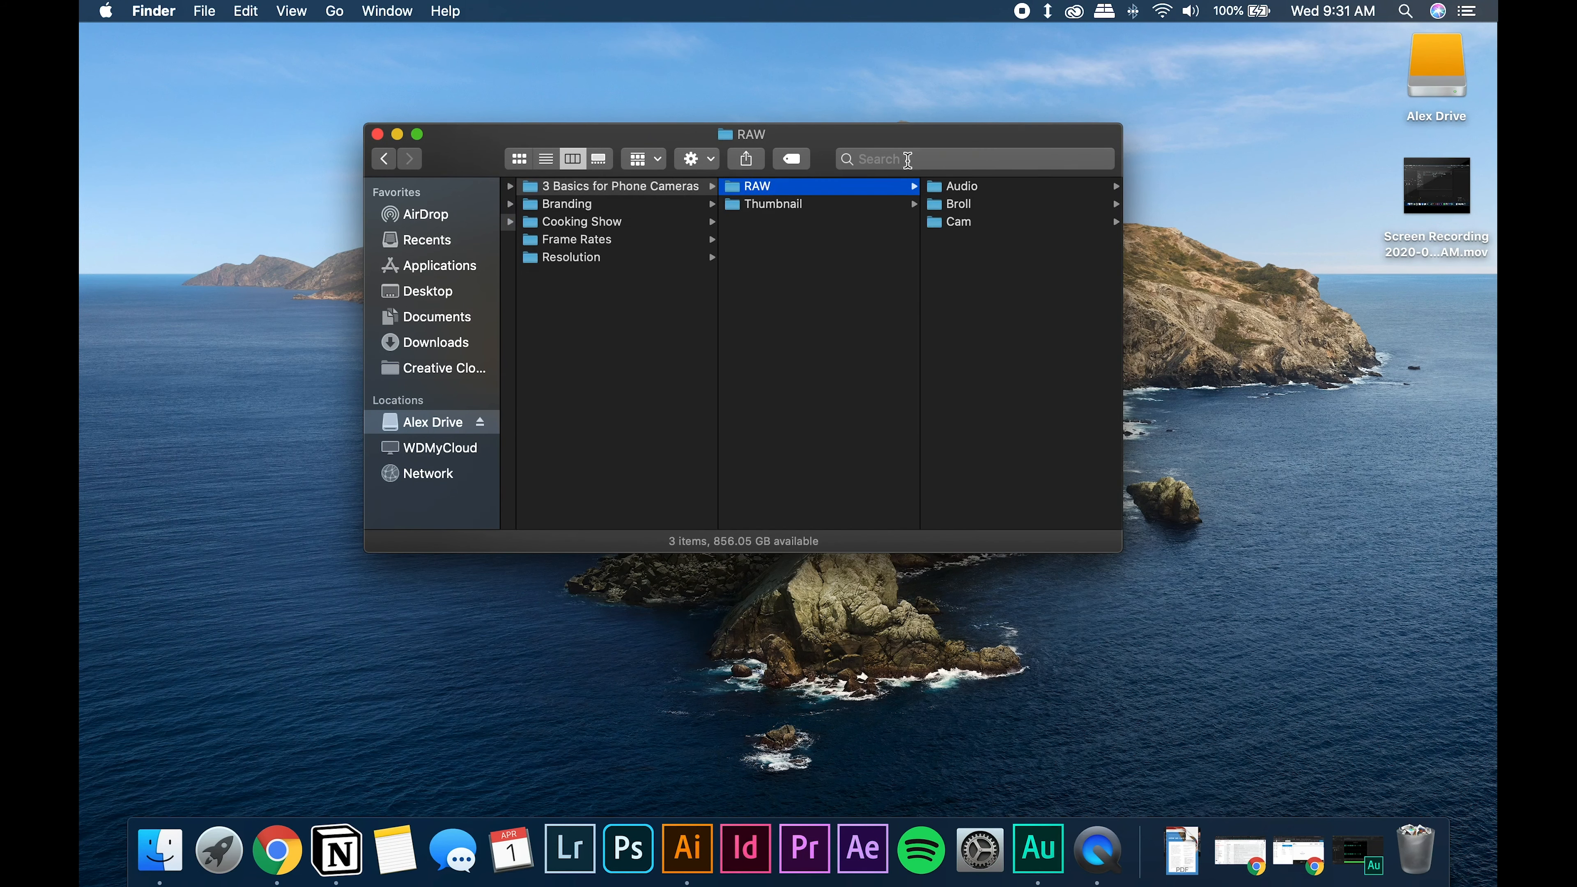
{"action": "left_click", "coordinate": [959, 223]}
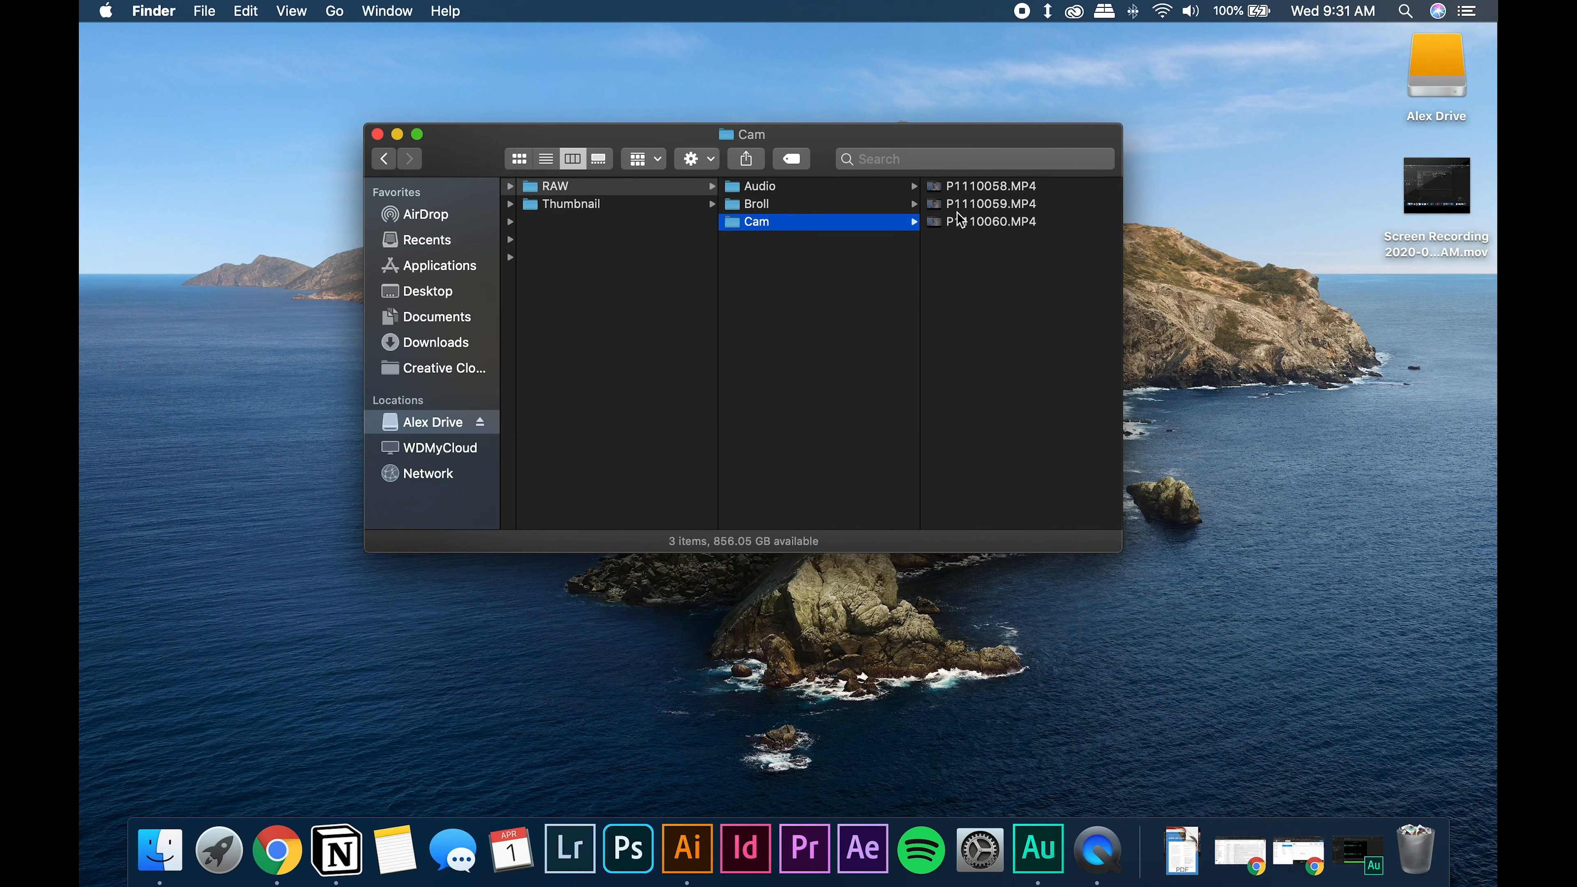
{"action": "left_click", "coordinate": [959, 203]}
{"action": "key", "text": "Up"}
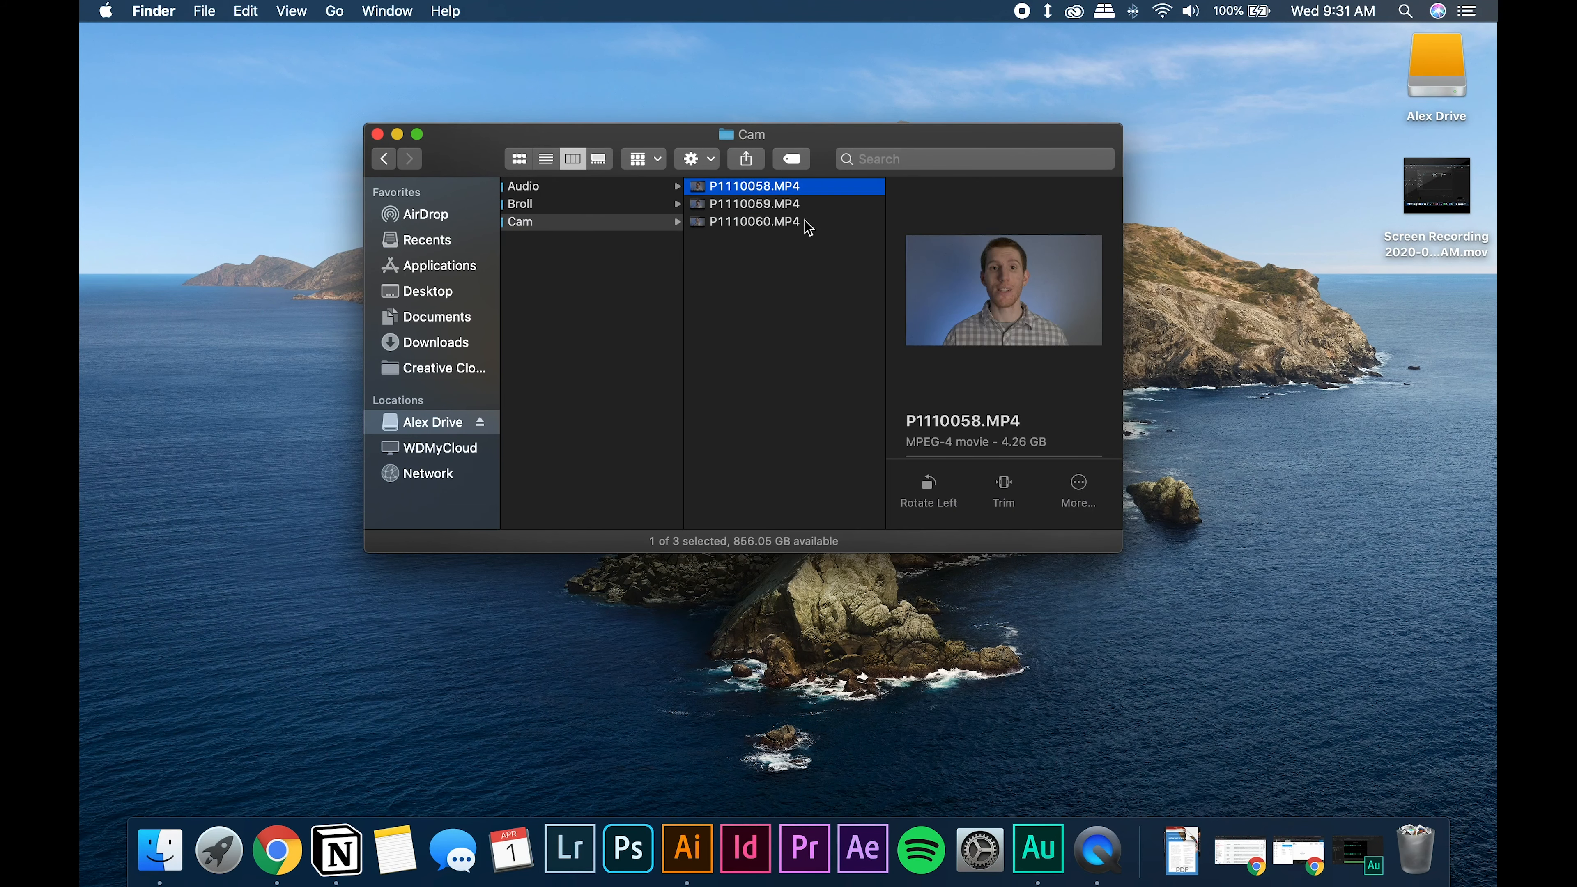
{"action": "left_click", "coordinate": [803, 222]}
- Preview the Phone Camera.wav recording in the RAW folder's Audio subfolder
{"action": "scroll", "coordinate": [750, 233], "scroll_direction": "left", "scroll_amount": 3}
{"action": "left_click", "coordinate": [728, 194]}
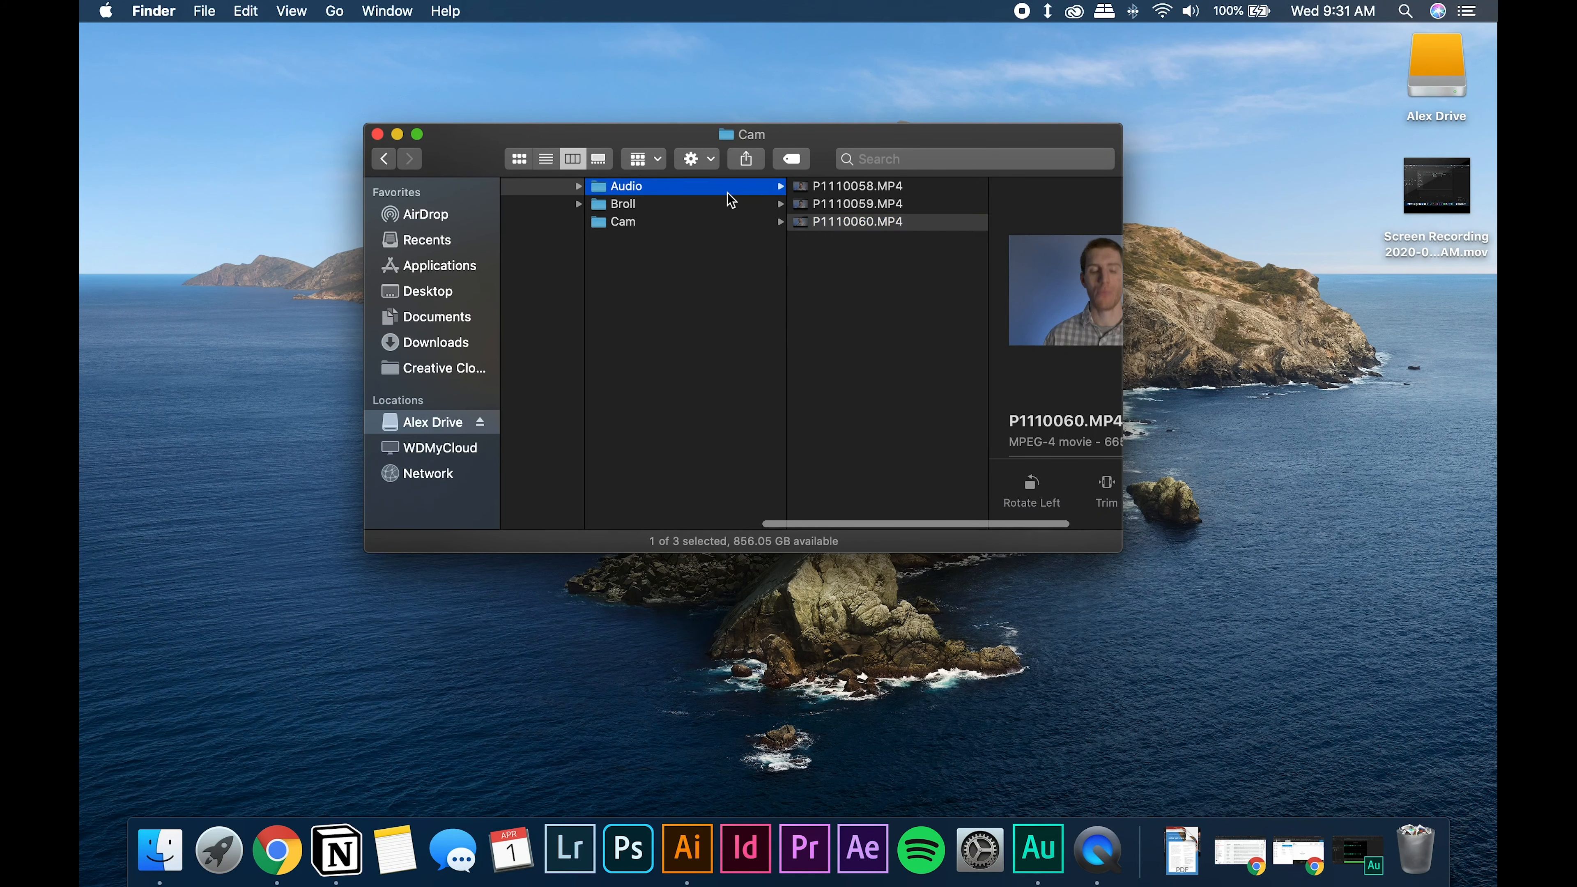
{"action": "key", "text": "Right"}
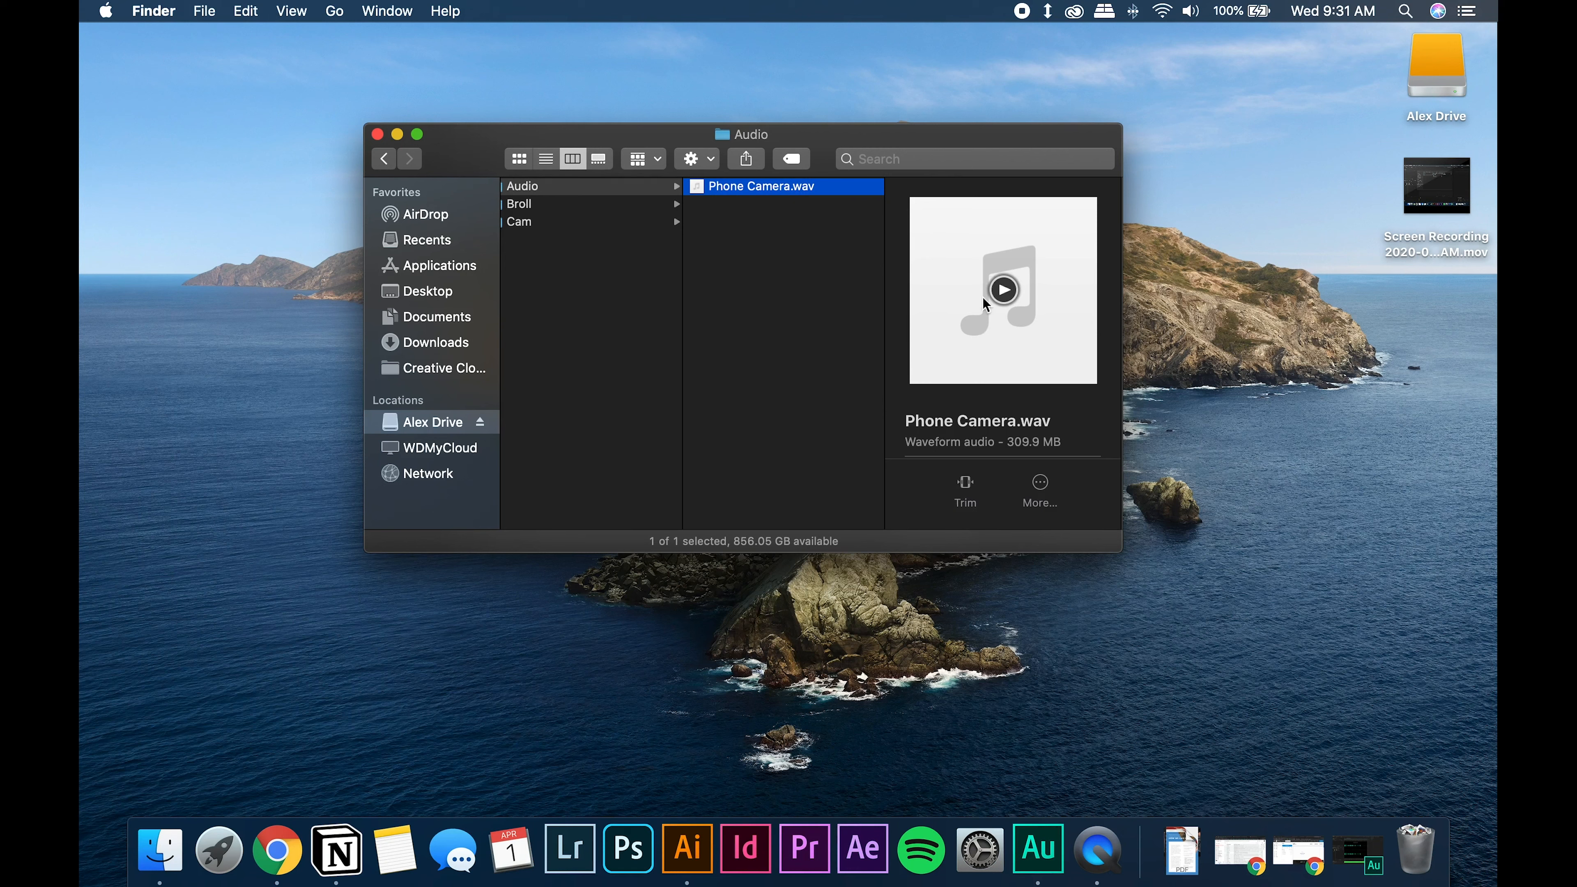
{"action": "key", "text": "Left"}
{"action": "left_click", "coordinate": [968, 186]}
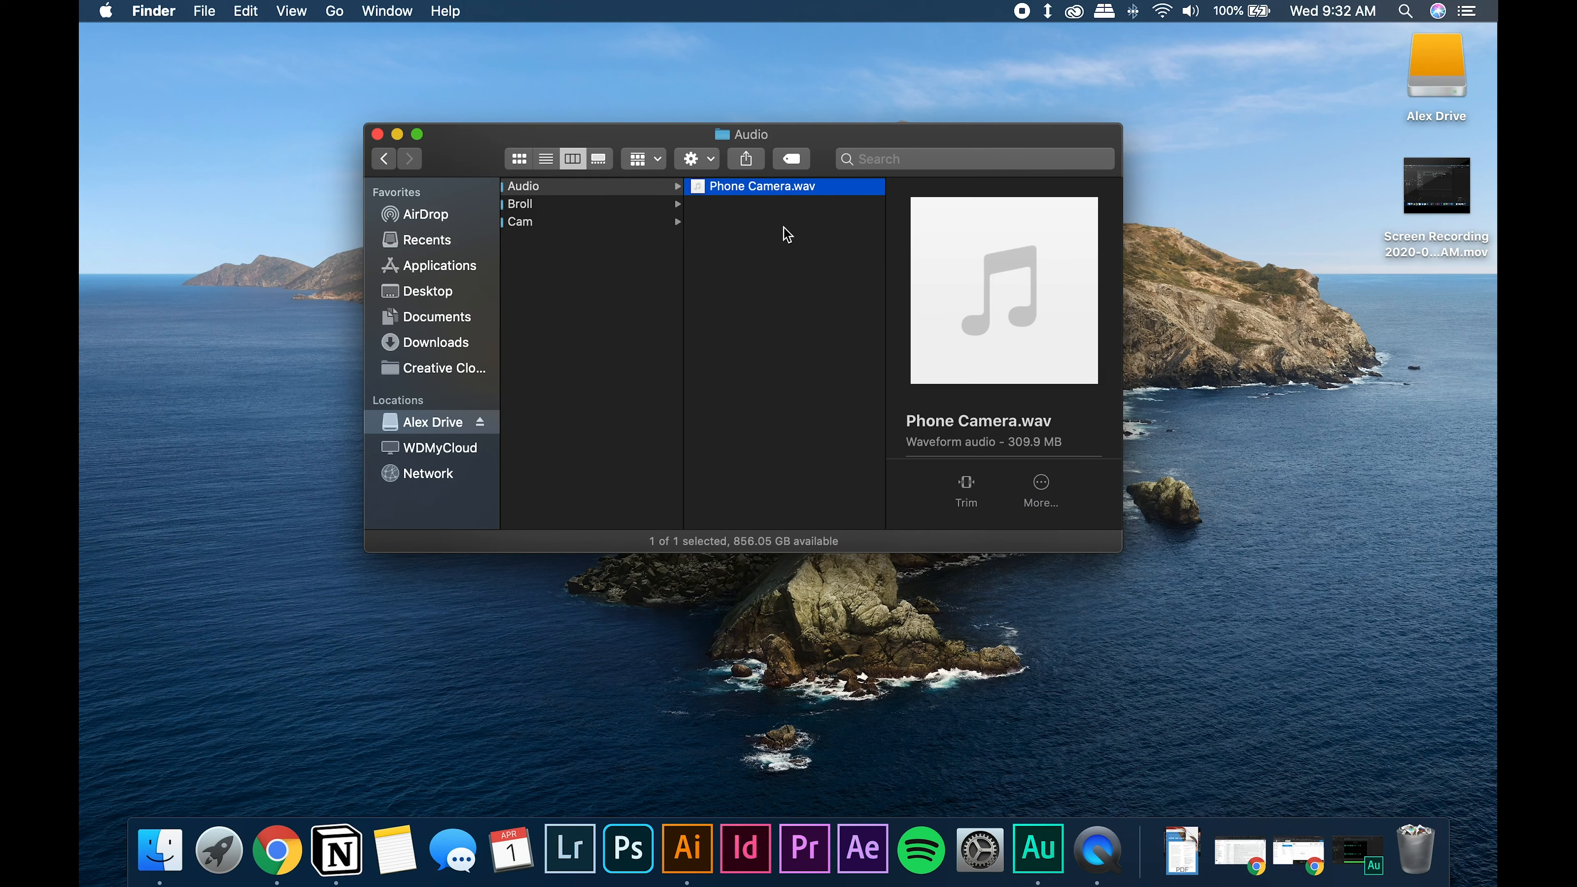
{"action": "scroll", "coordinate": [757, 221], "scroll_direction": "left", "scroll_amount": 3}
- Look through the photos, video clips and PNG graphics in the RAW folder's Broll subfolder
{"action": "key", "text": "Left"}
{"action": "key", "text": "Down"}
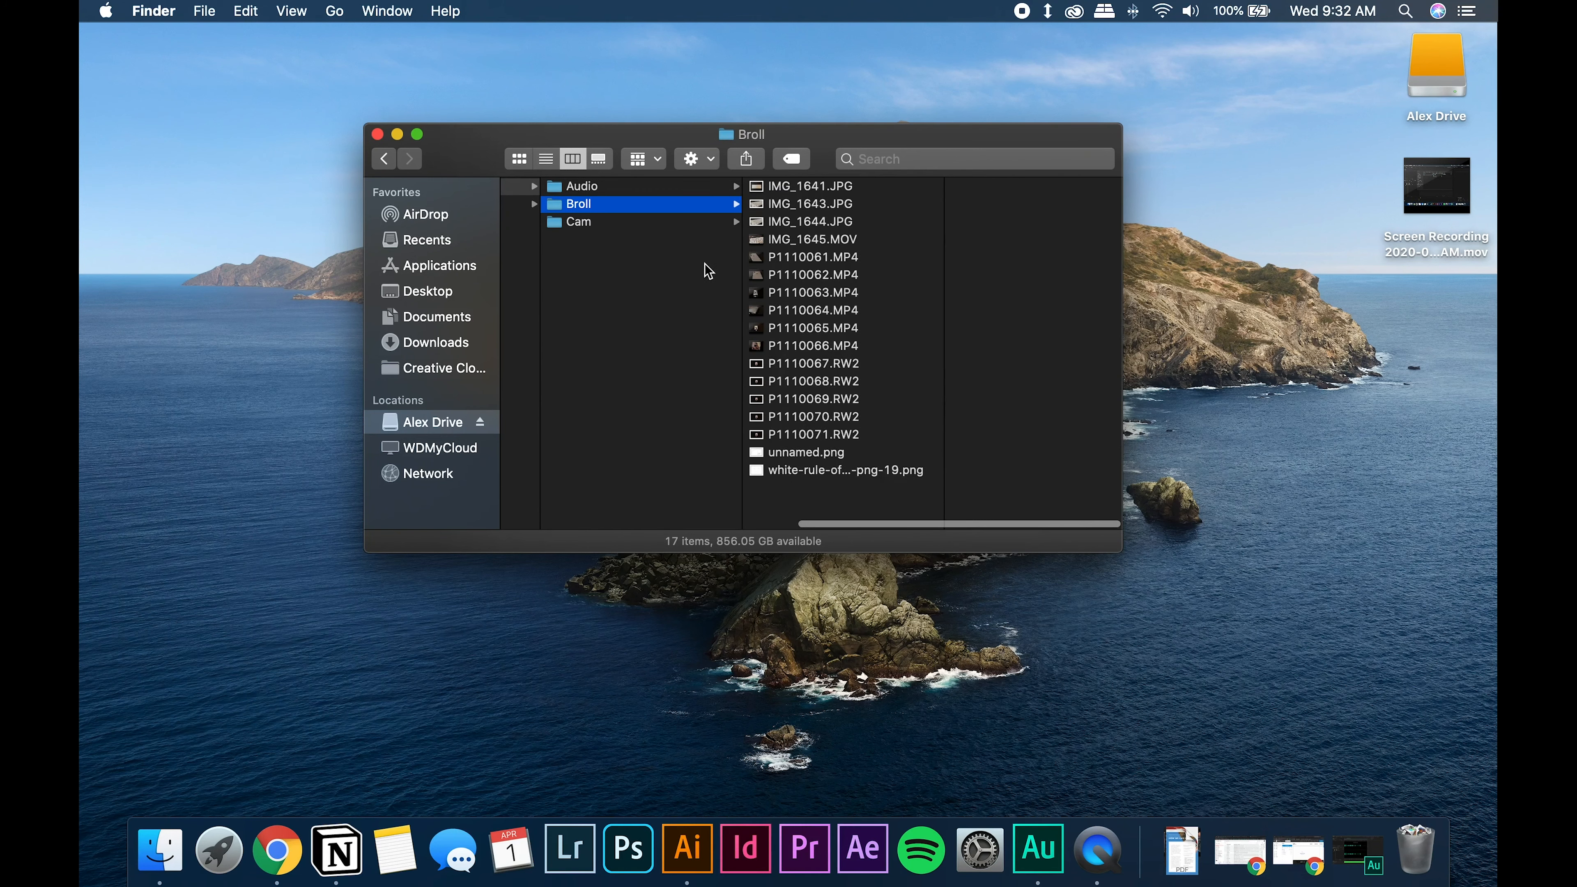
{"action": "left_click", "coordinate": [832, 186]}
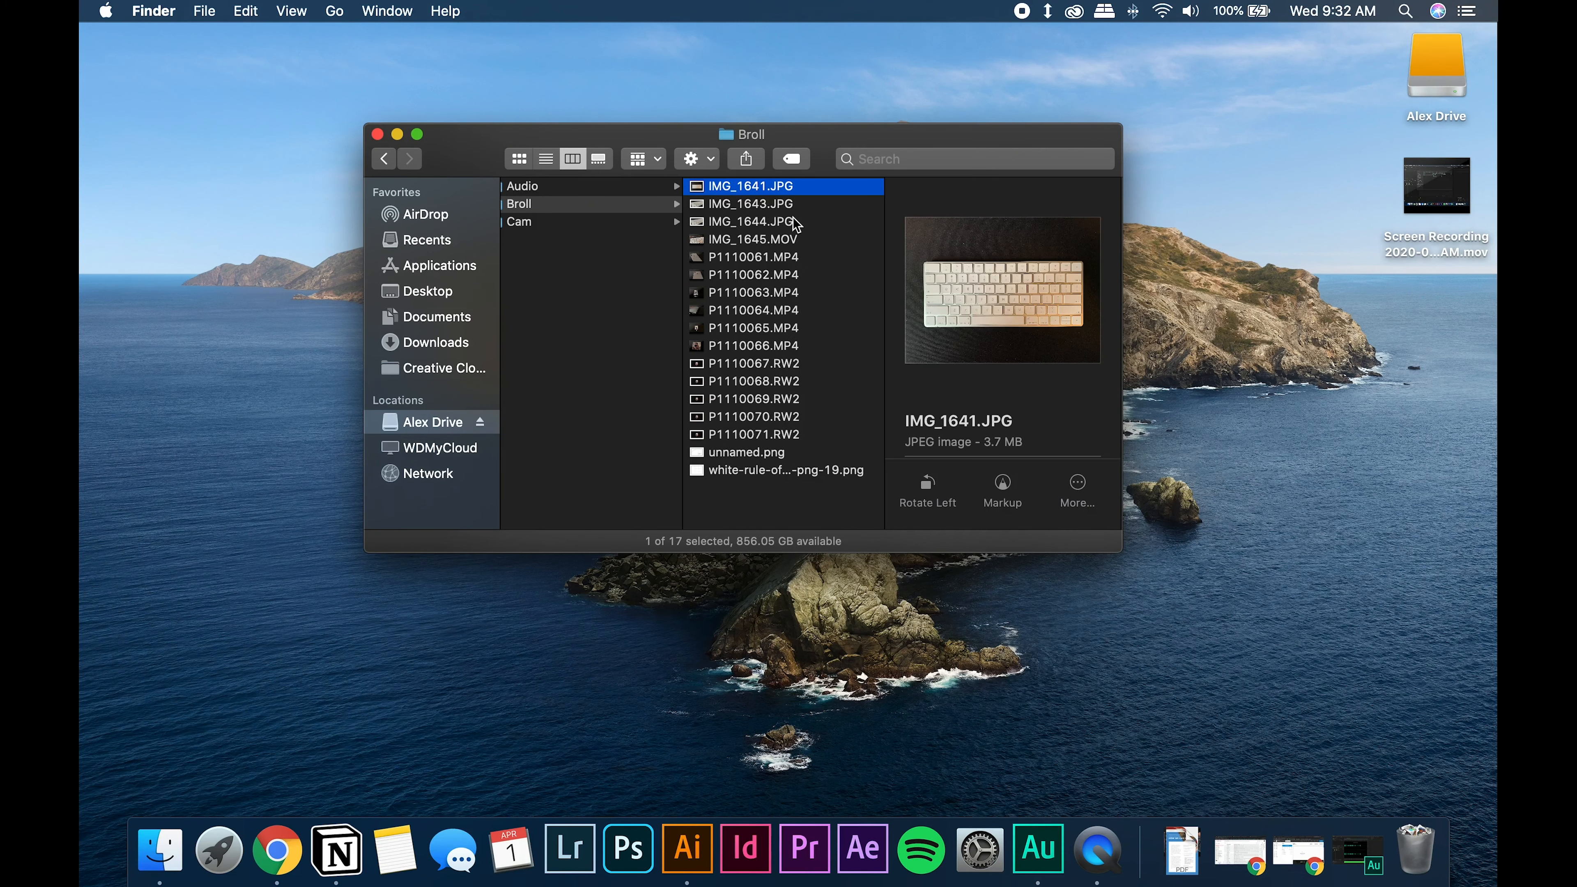
{"action": "key", "text": "Down"}
{"action": "key", "text": "Down"}
{"action": "key", "text": "Down"}
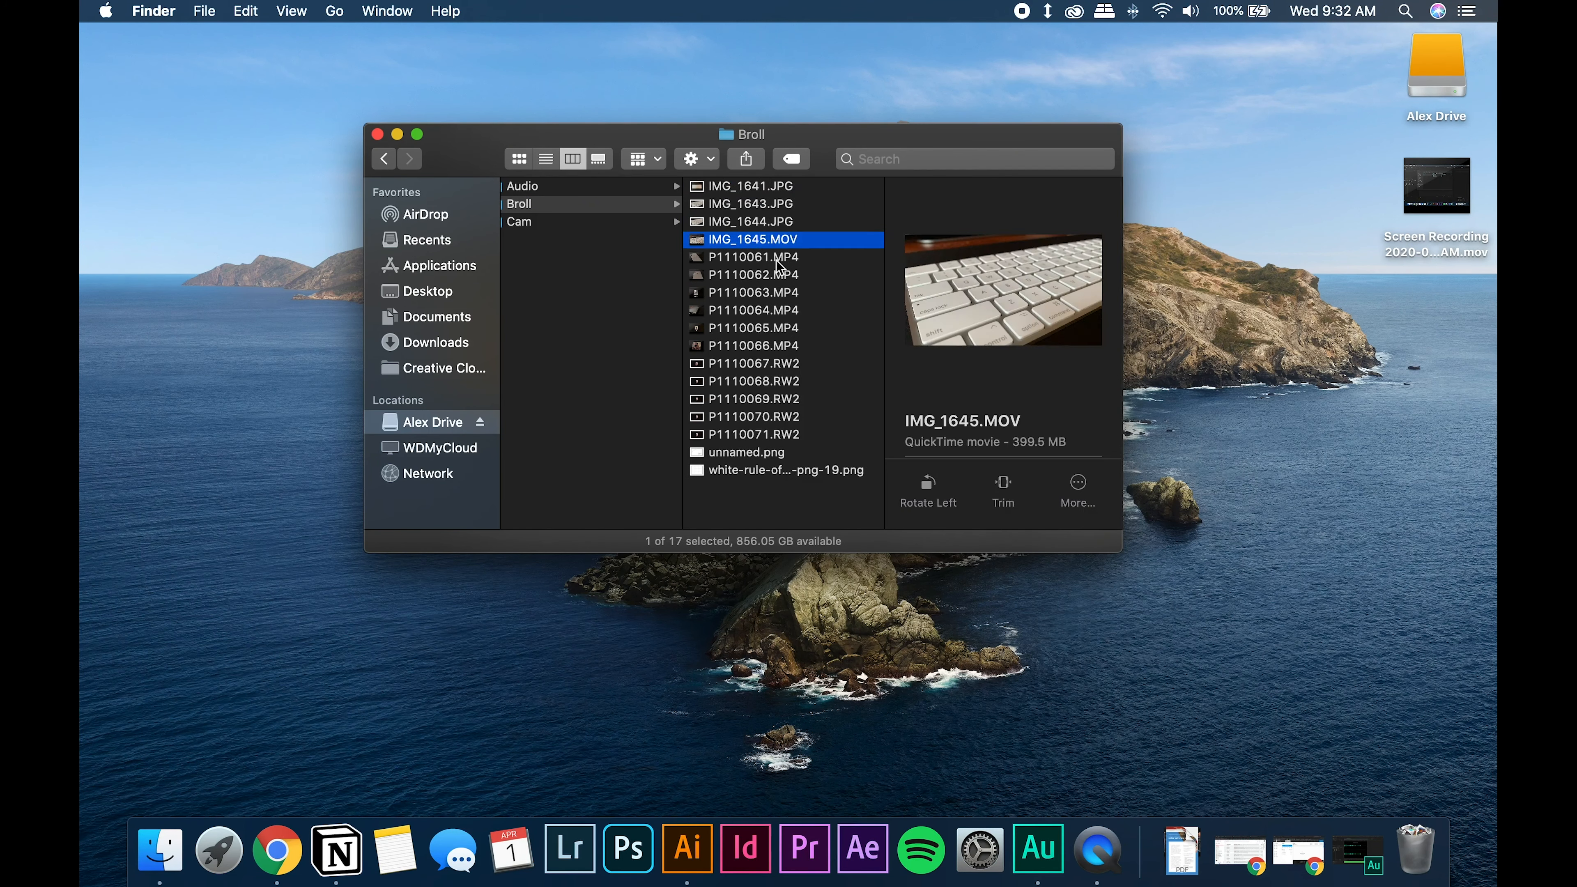
{"action": "key", "text": "Down"}
{"action": "key", "text": "Down"}
{"action": "key", "text": "Down"}
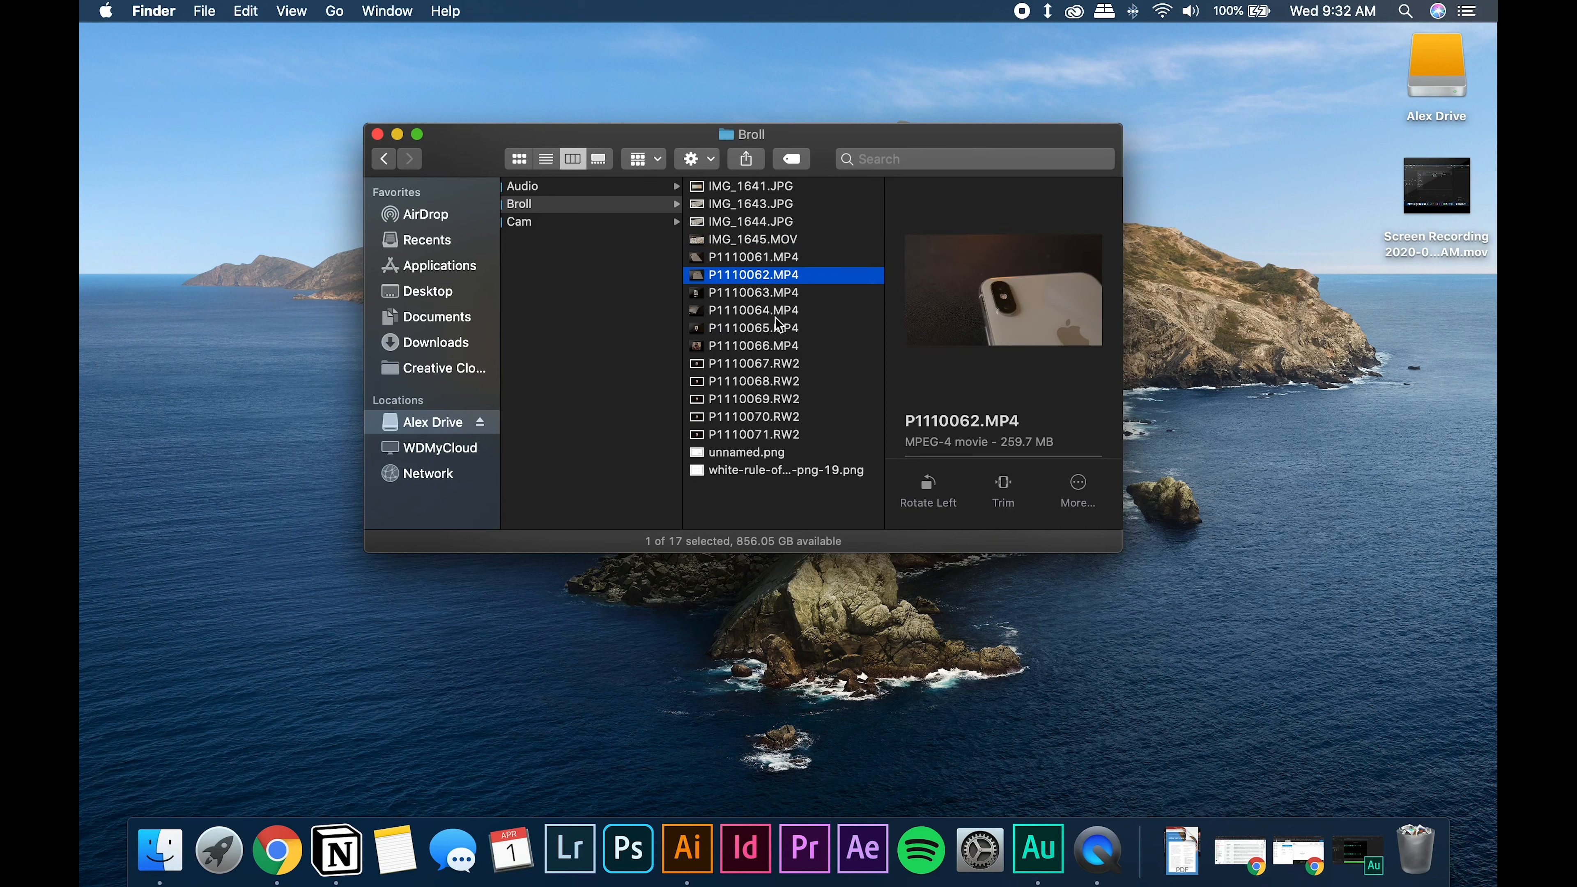
{"action": "left_click", "coordinate": [770, 345]}
{"action": "key", "text": "Down"}
{"action": "key", "text": "Down"}
{"action": "key", "text": "Down"}
{"action": "key", "text": "Down"}
{"action": "key", "text": "Down"}
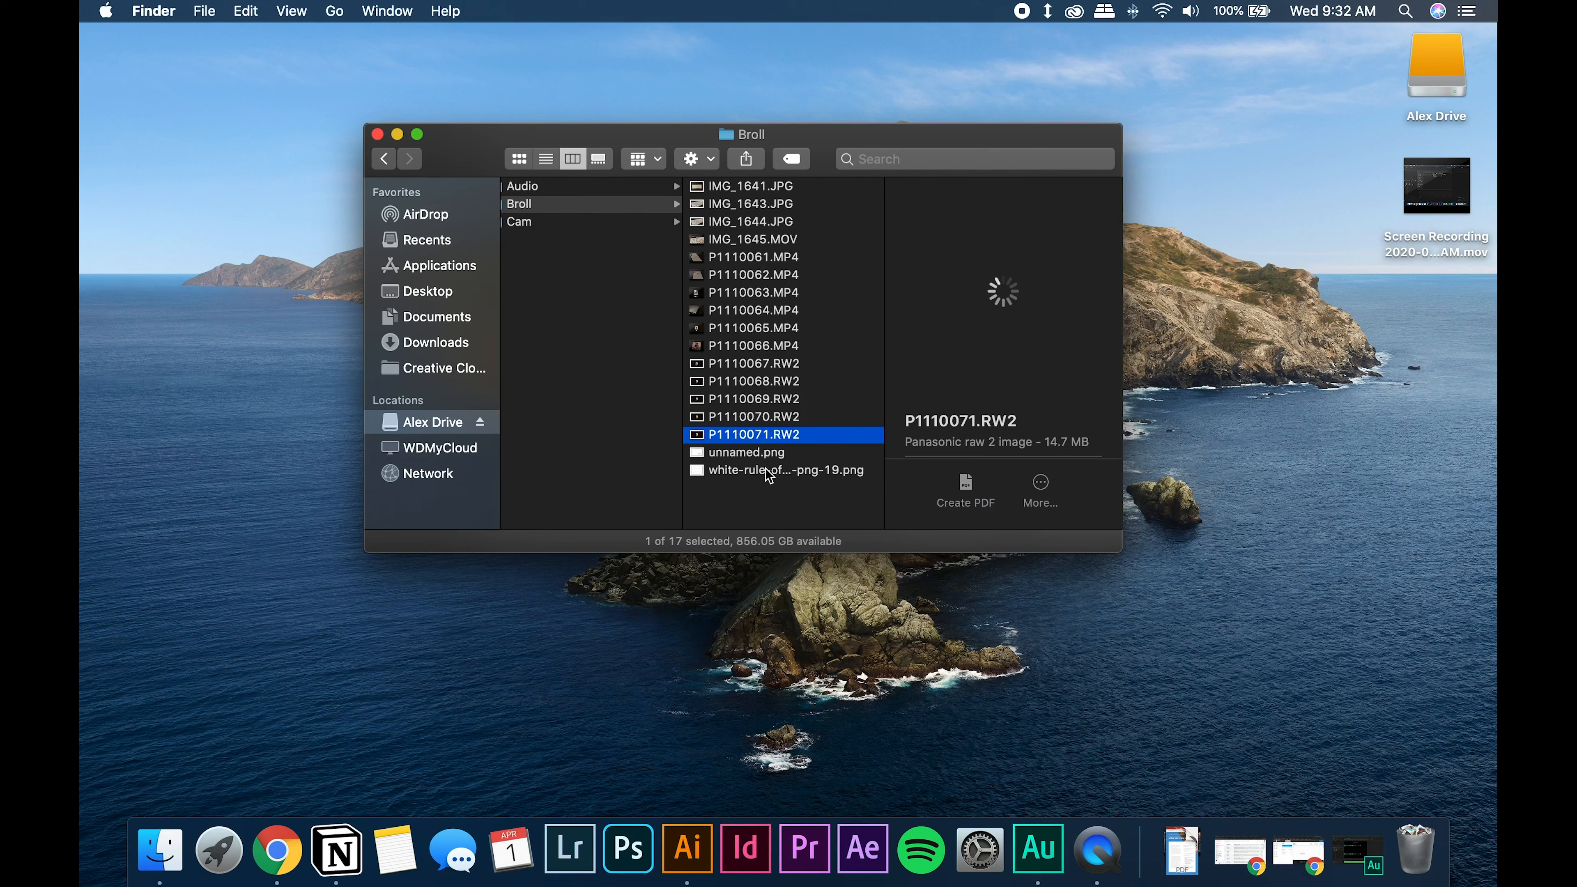
{"action": "key", "text": "Down"}
{"action": "key", "text": "Down"}
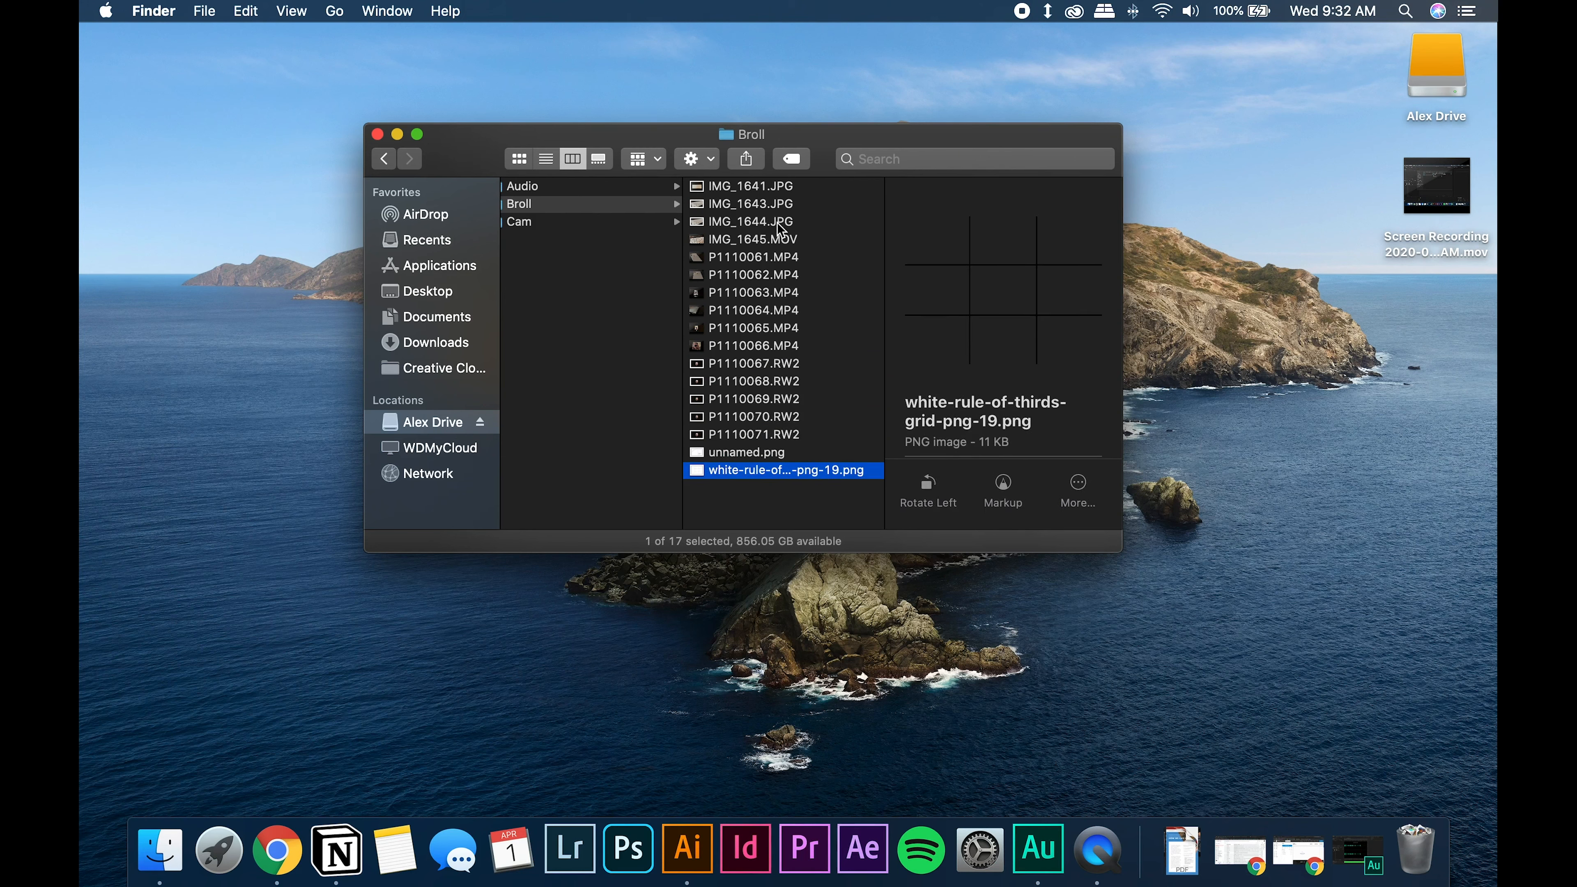
- Open the project's Thumbnail folder and select P1110070.jpg to view it
{"action": "key", "text": "Left"}
{"action": "key", "text": "Left"}
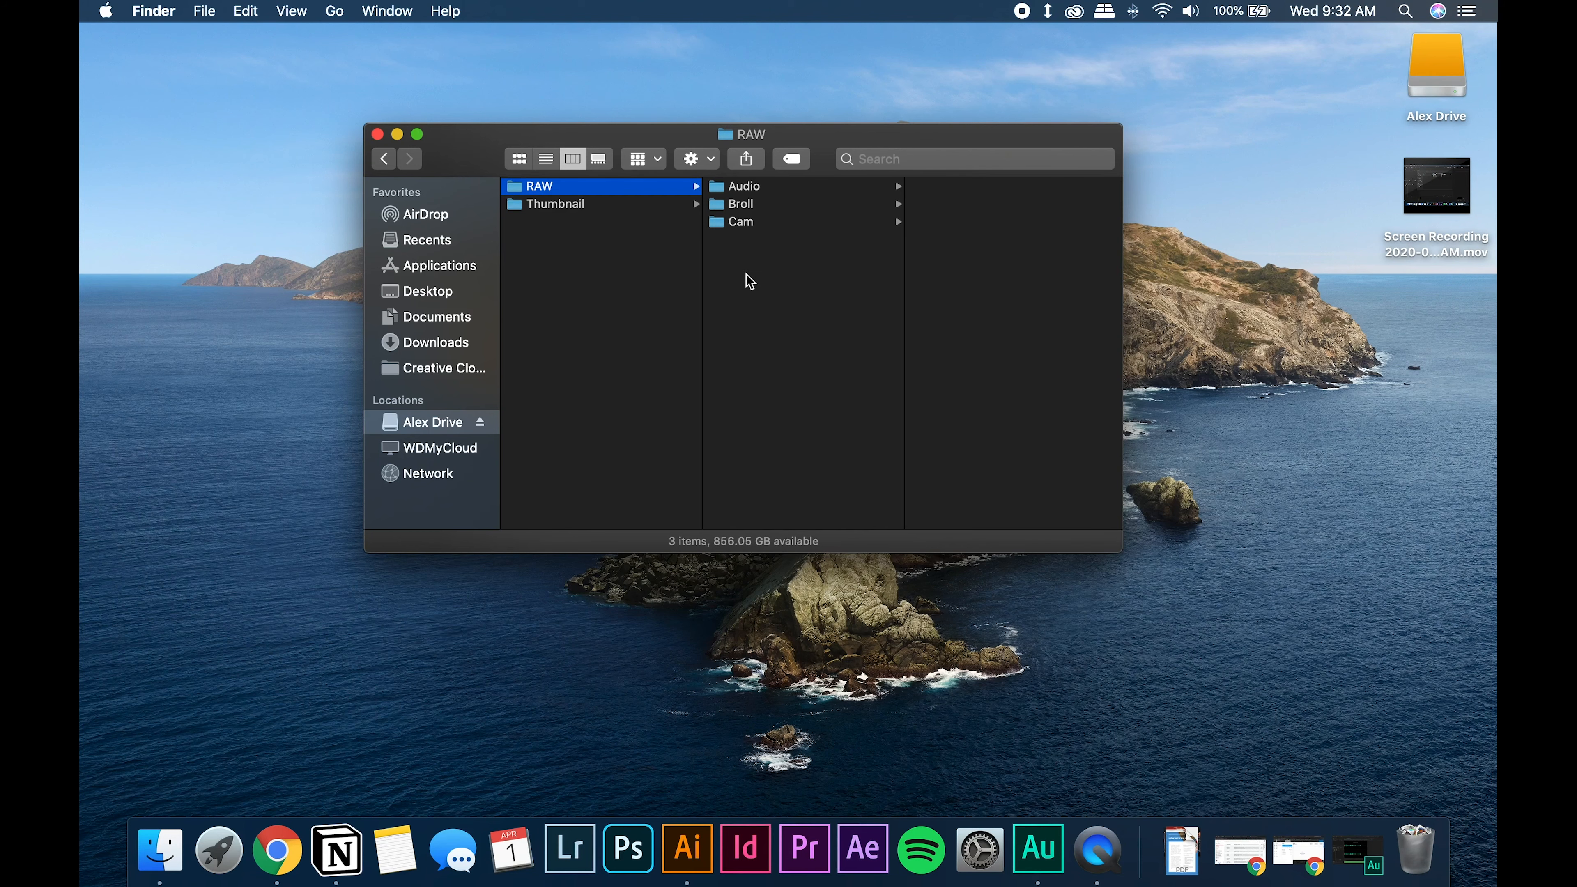
{"action": "key", "text": "Down"}
{"action": "left_click", "coordinate": [826, 205]}
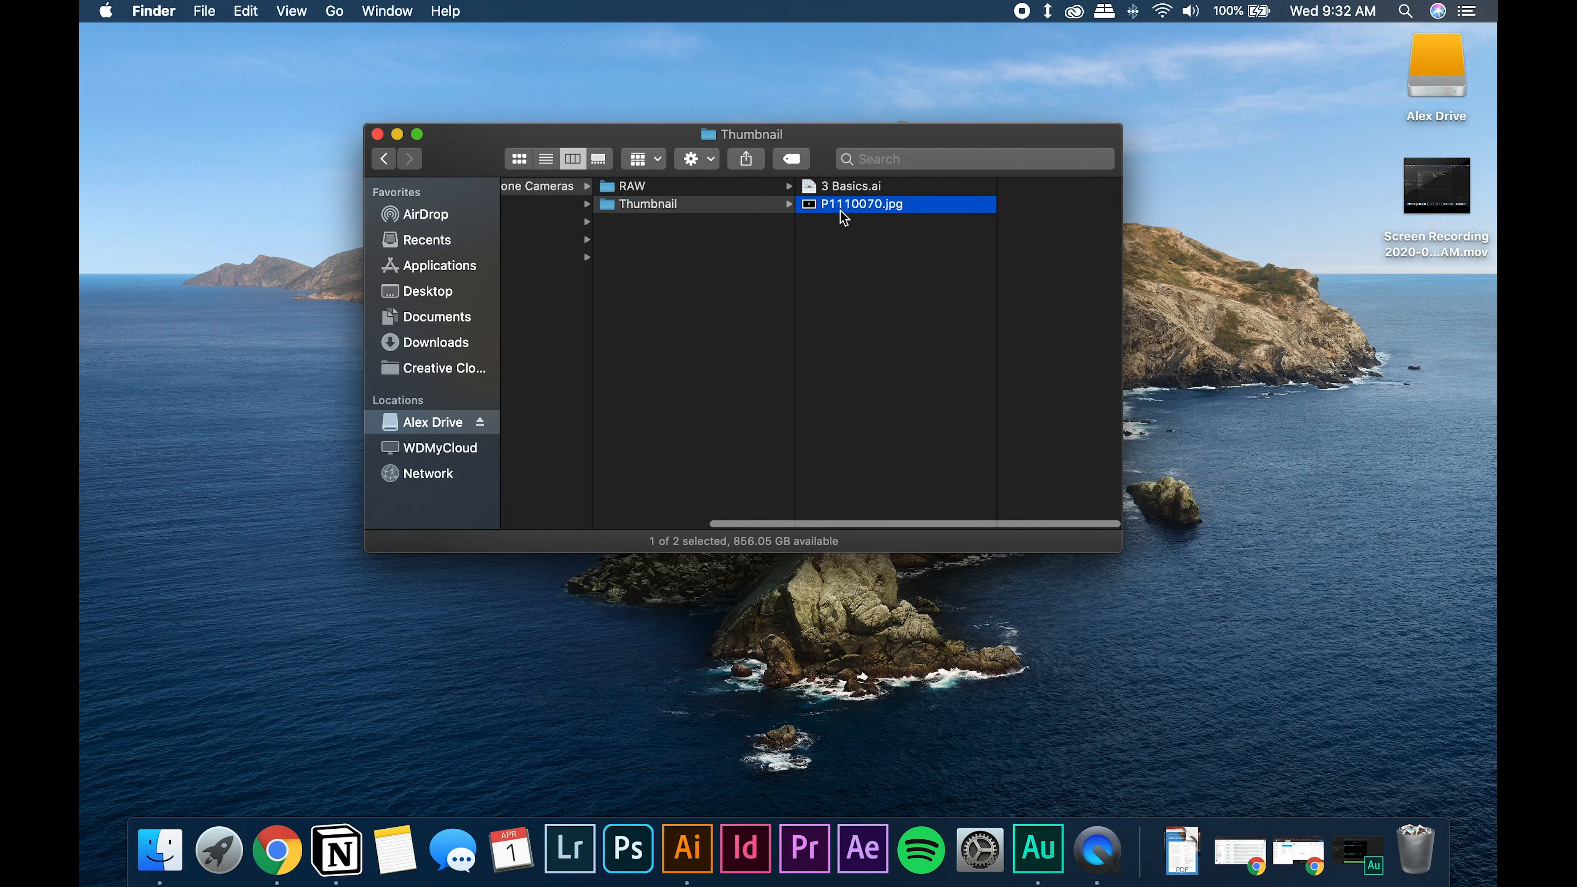
- Create a new folder named Working Files inside the 3 Basics for Phone Cameras folder
{"action": "key", "text": "Left"}
{"action": "key", "text": "Left"}
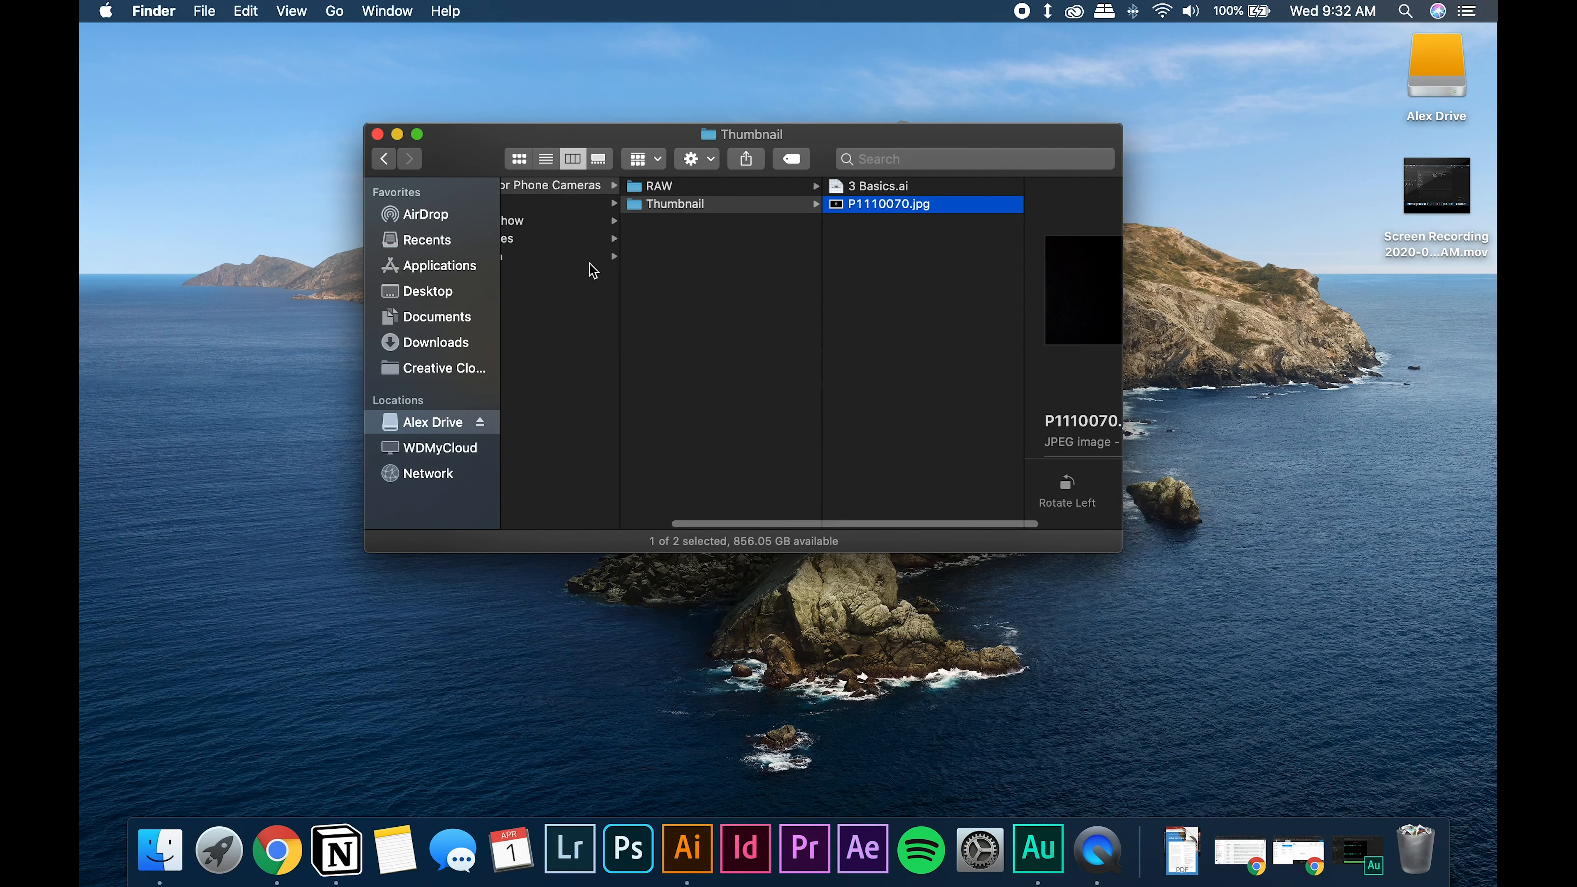
{"action": "right_click", "coordinate": [750, 295]}
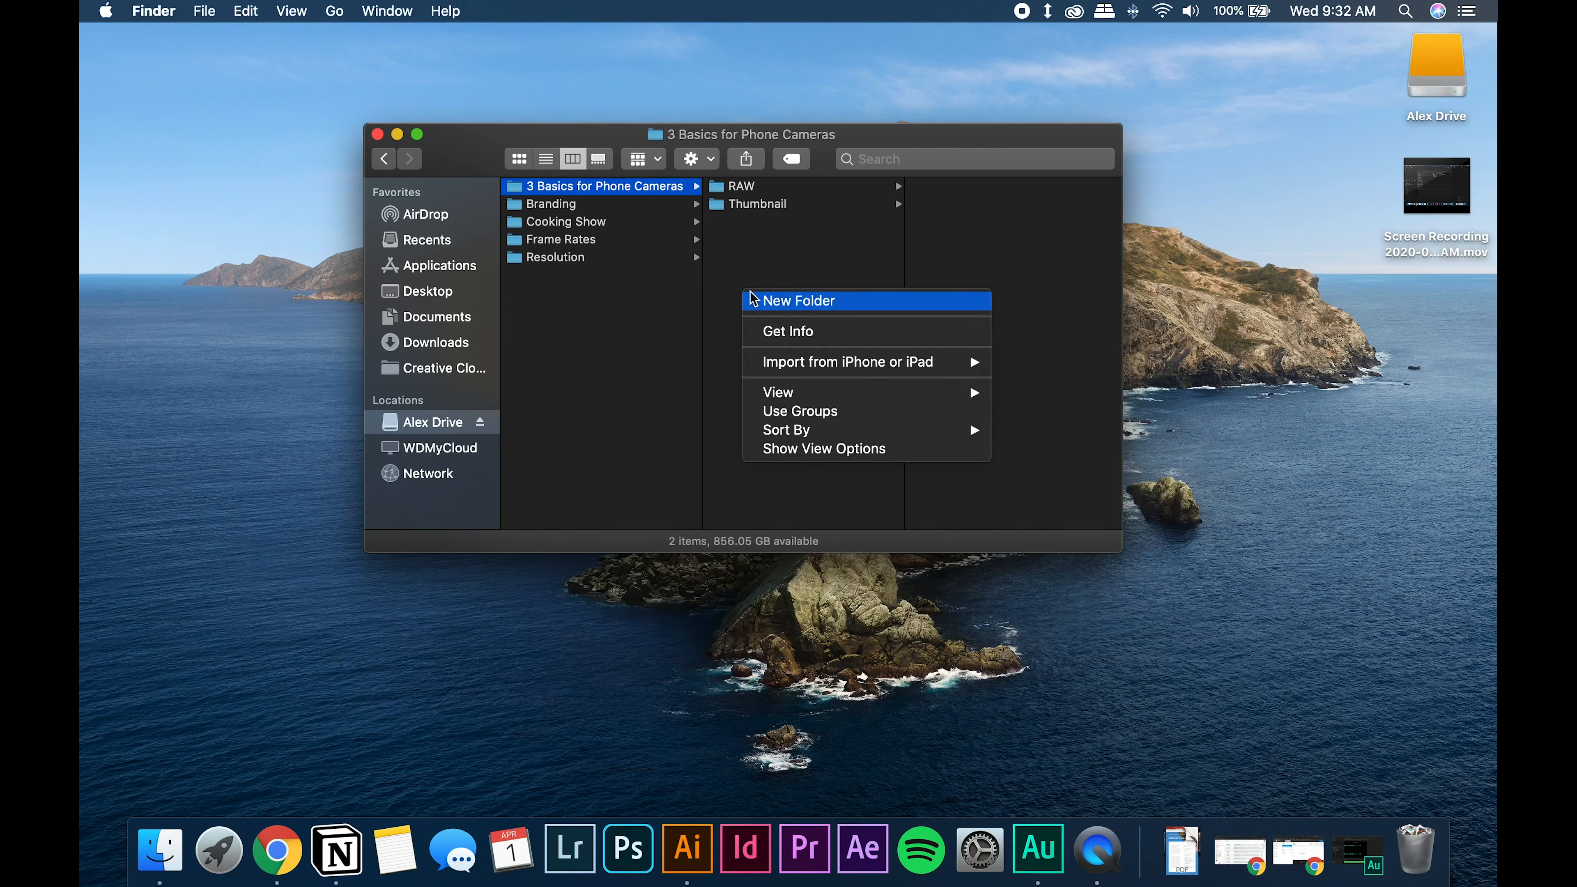
{"action": "left_click", "coordinate": [753, 300]}
{"action": "type", "text": "Work"}
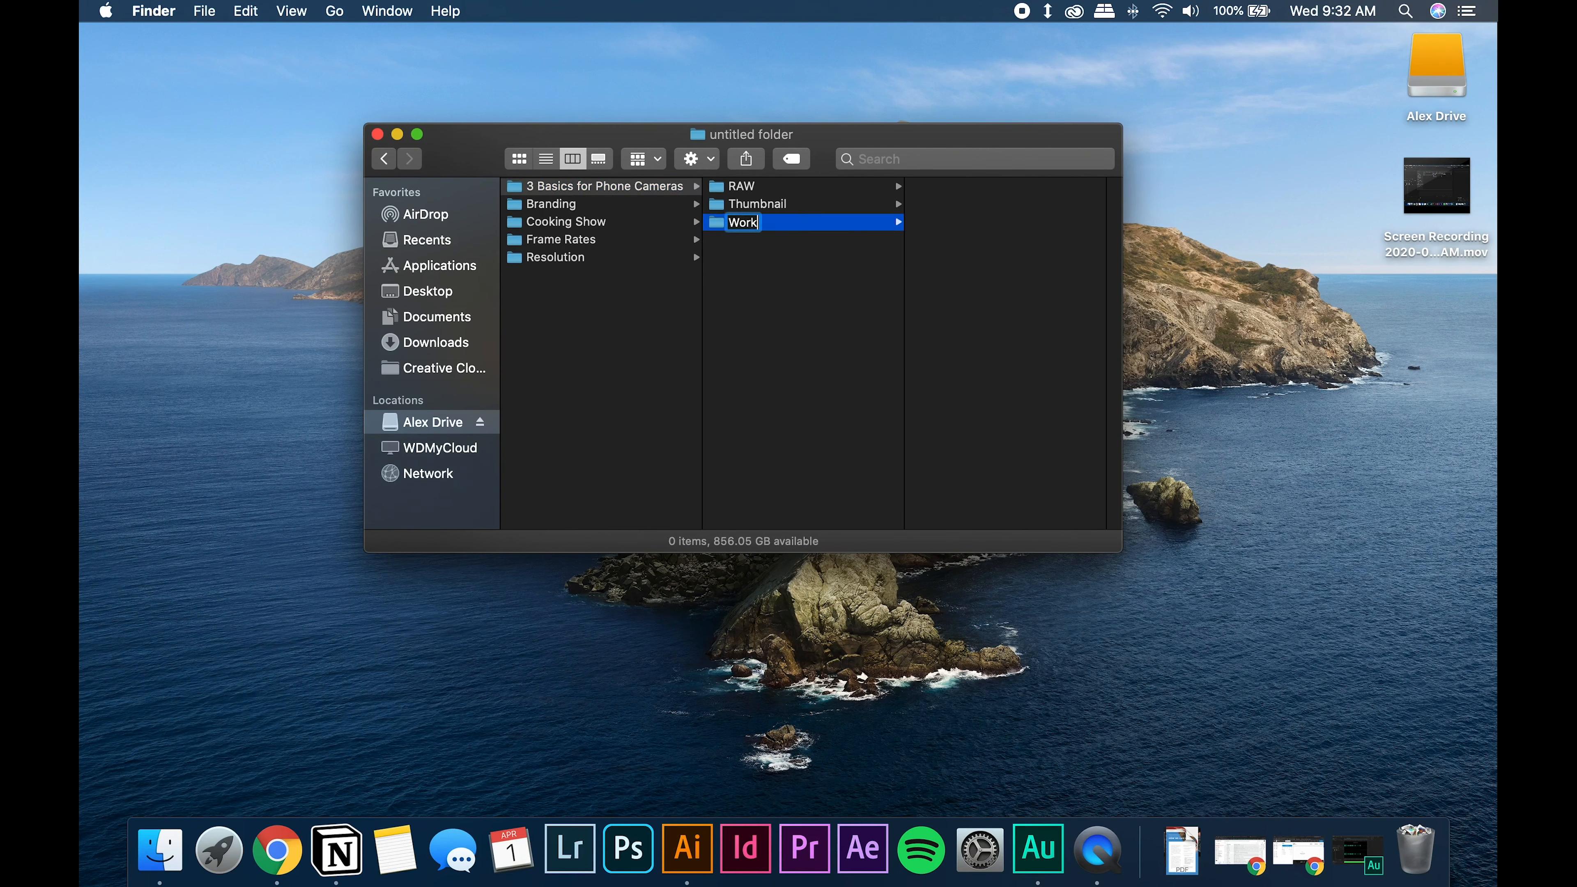
{"action": "type", "text": "ing Files"}
{"action": "key", "text": "Return"}
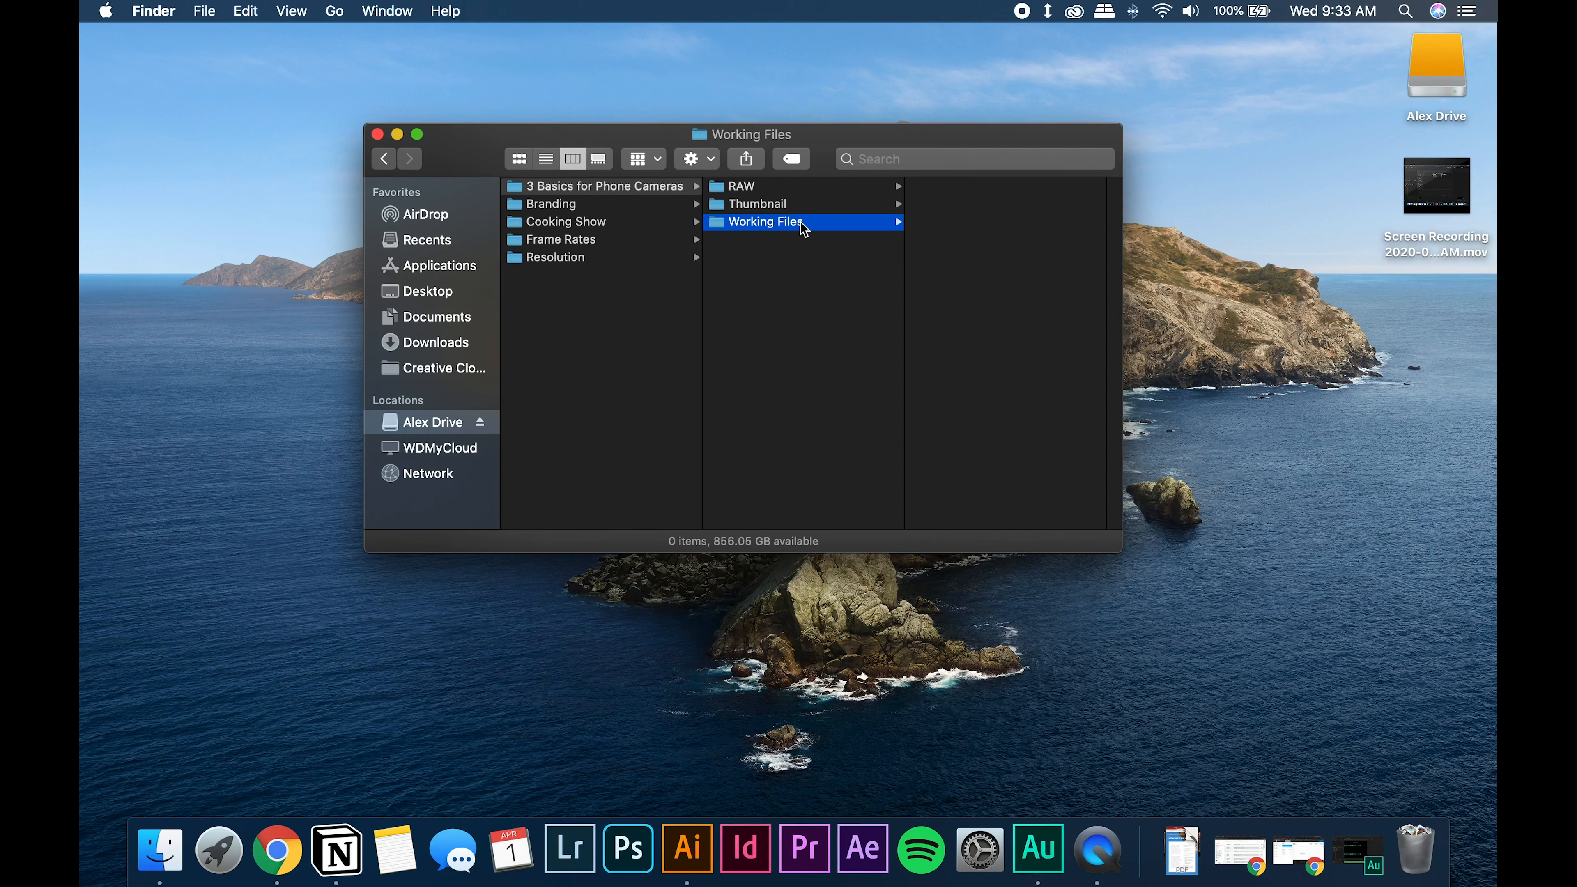
- Launch Premiere Pro and start a new project named 3 Basics for Phone Cameras
{"action": "left_click", "coordinate": [804, 846]}
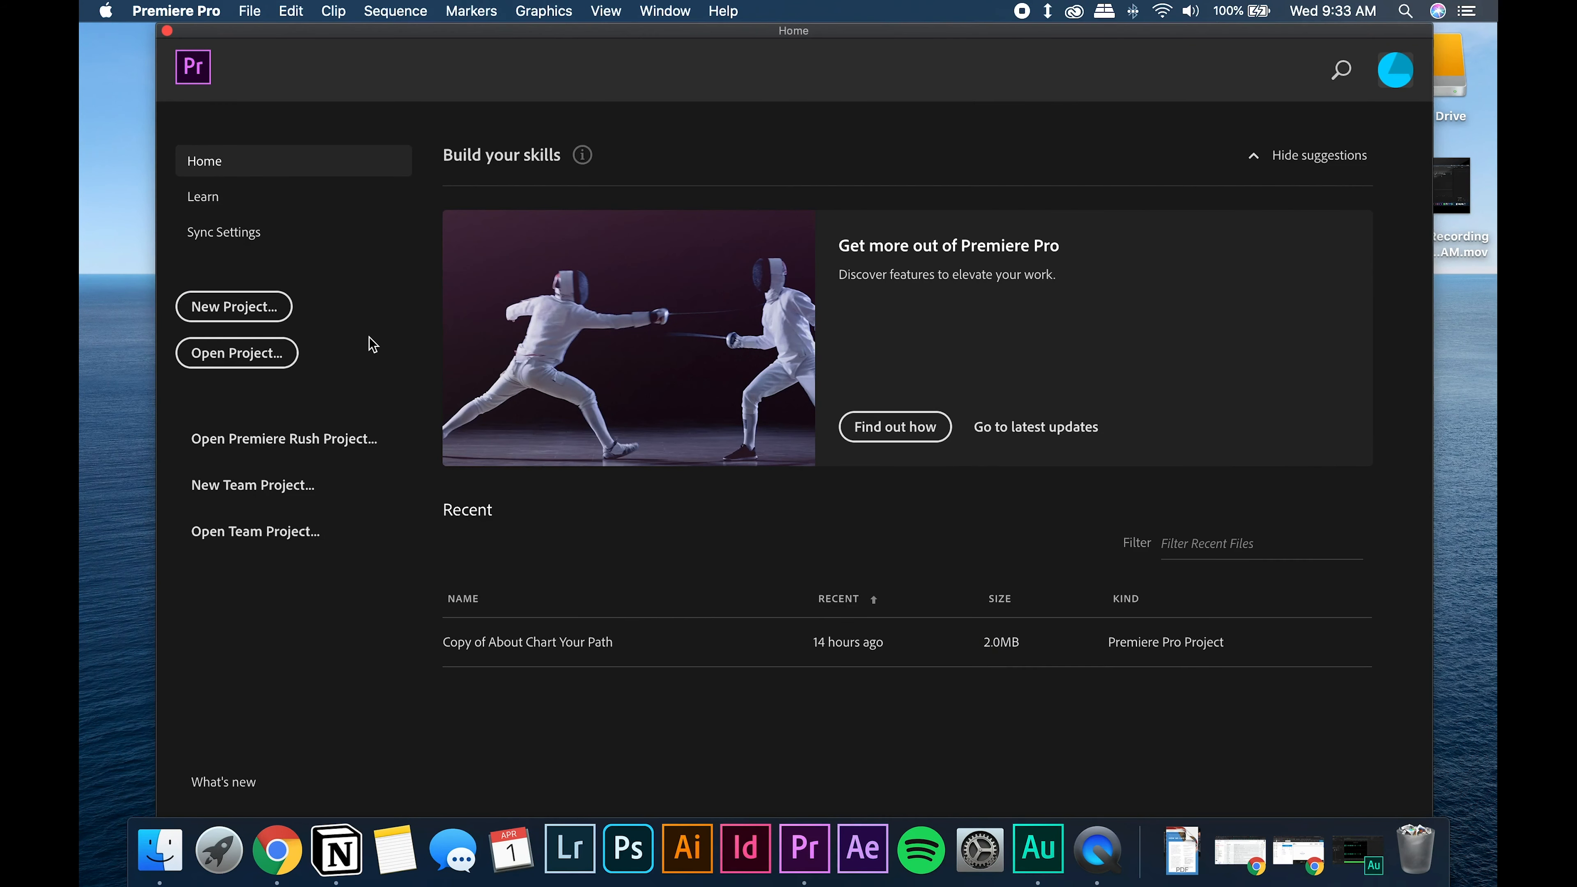
{"action": "left_click", "coordinate": [276, 315]}
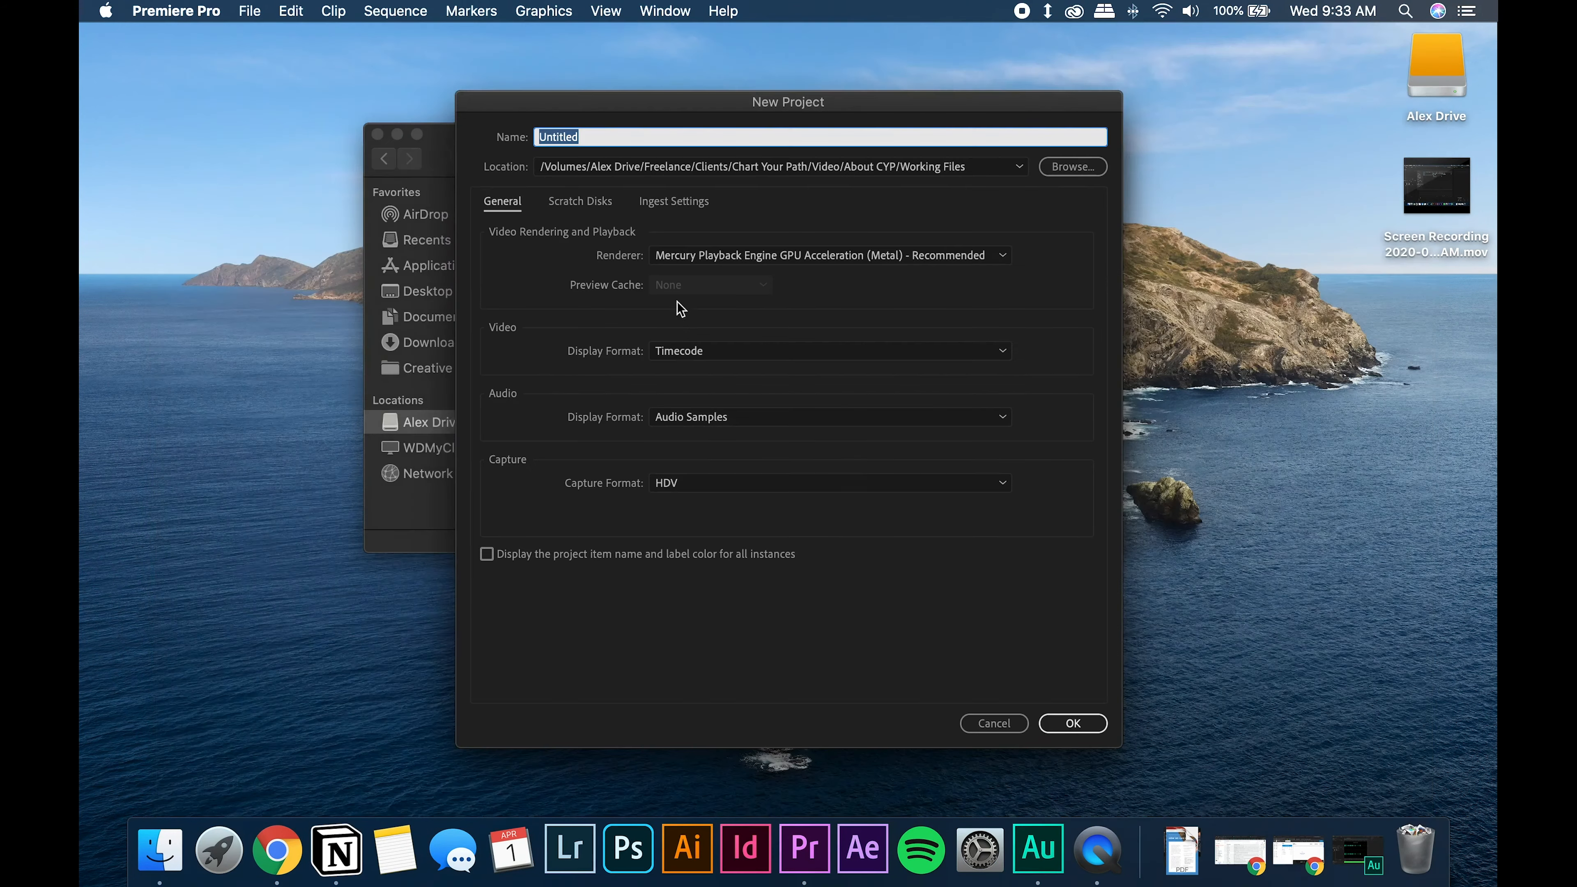
{"action": "left_click_drag", "start_coordinate": [668, 118], "coordinate": [830, 104]}
{"action": "type", "text": "3 Basics for Phone Cameras"}
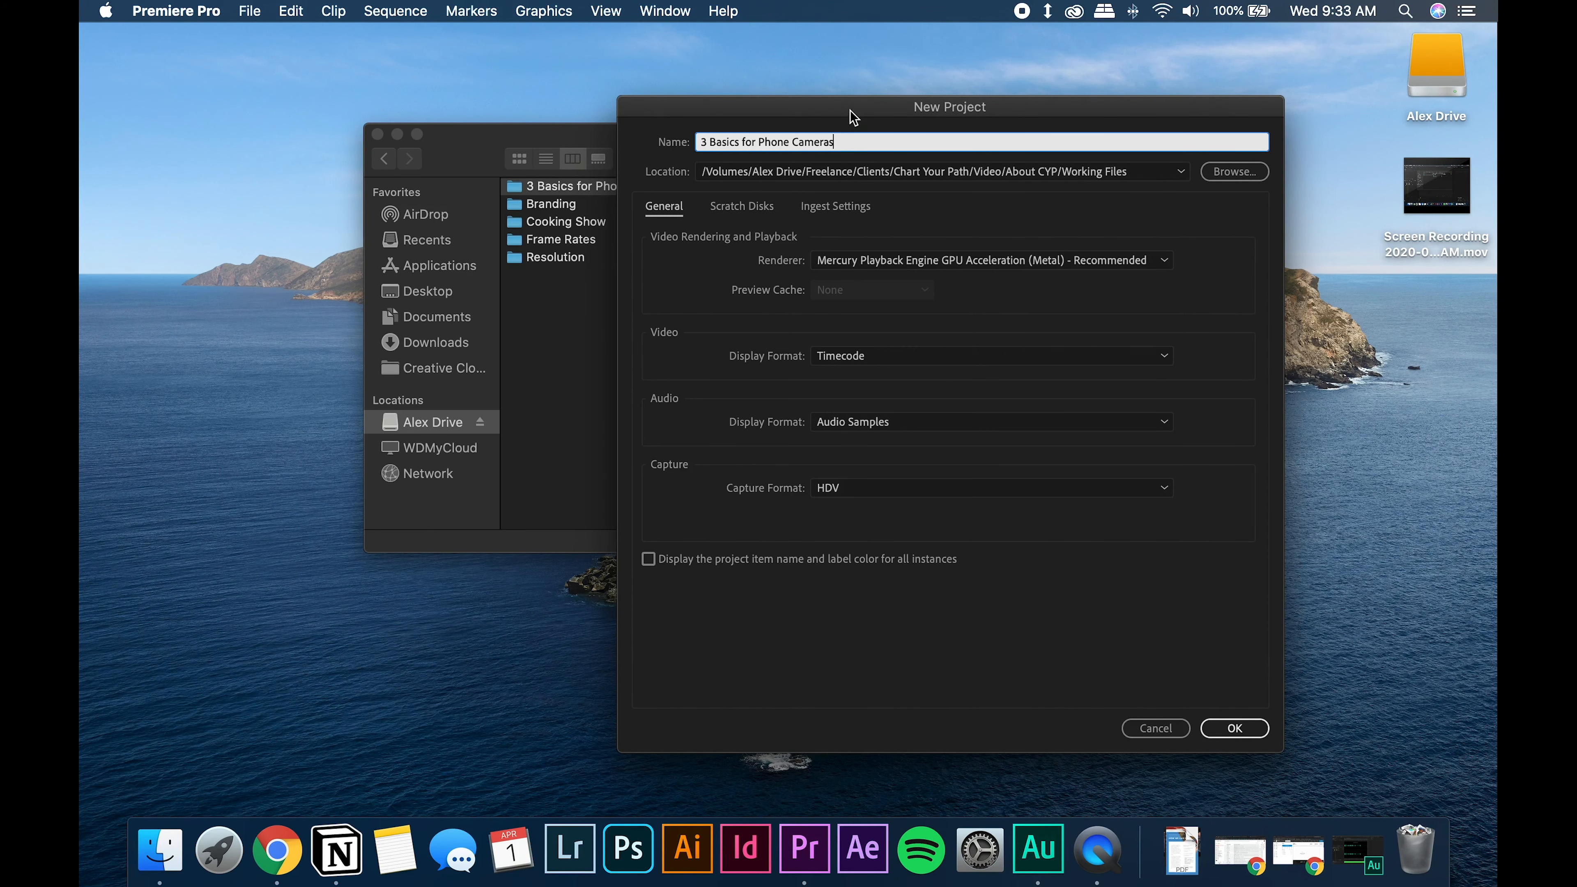
{"action": "left_click_drag", "start_coordinate": [846, 116], "coordinate": [704, 62]}
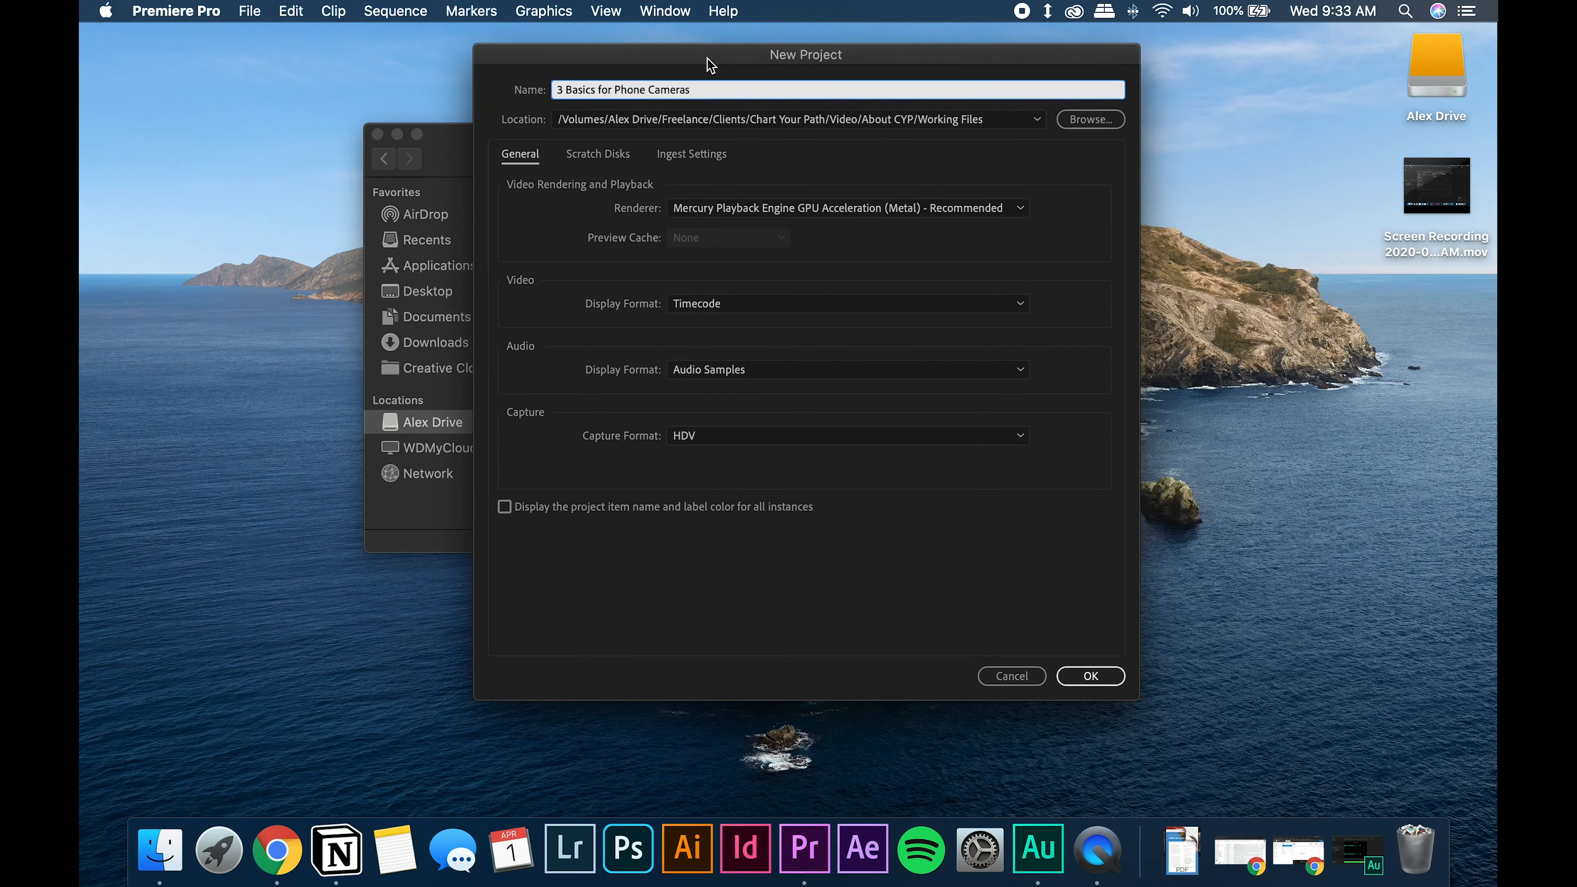
- Set the project location to YouTube/3 Basics for Phone Cameras/Working Files on the external drive and create the project
{"action": "left_click", "coordinate": [1095, 119]}
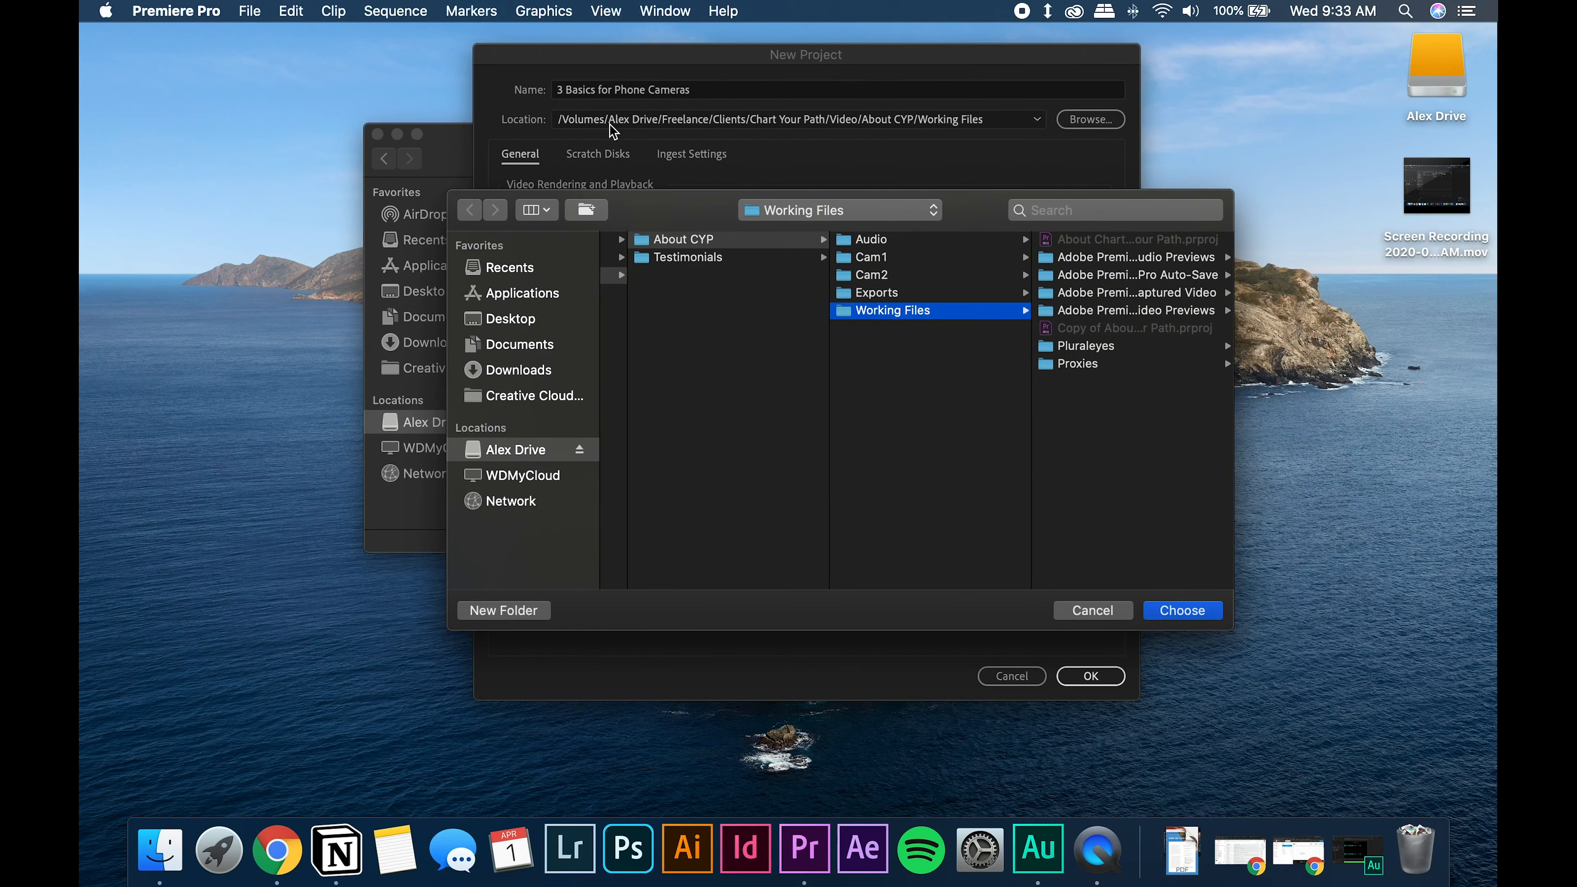
{"action": "left_click", "coordinate": [1083, 610]}
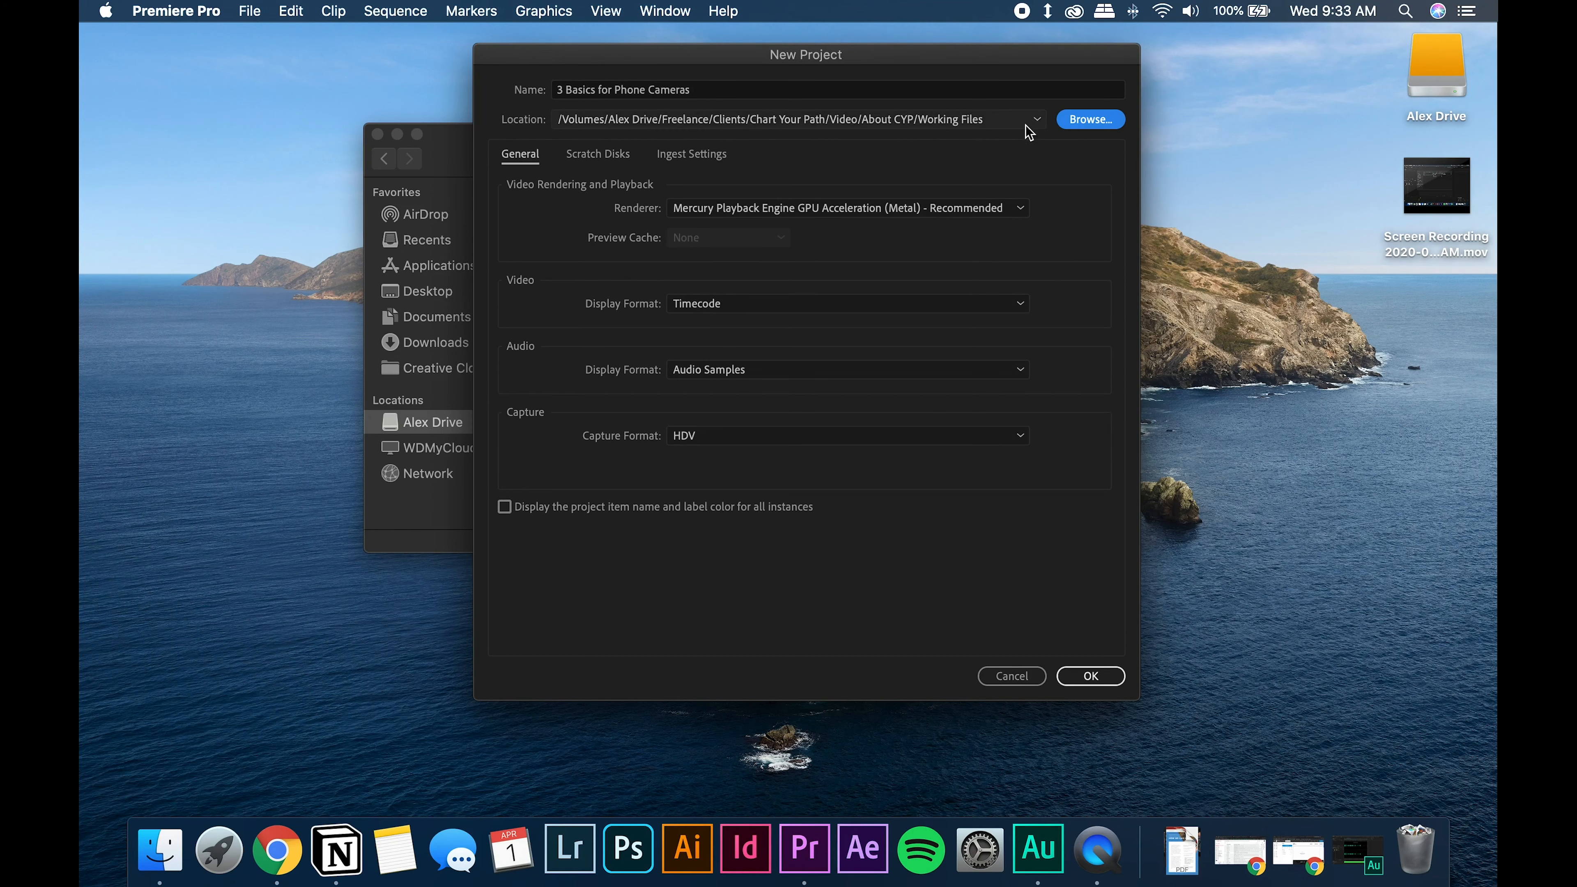
{"action": "left_click", "coordinate": [1086, 124]}
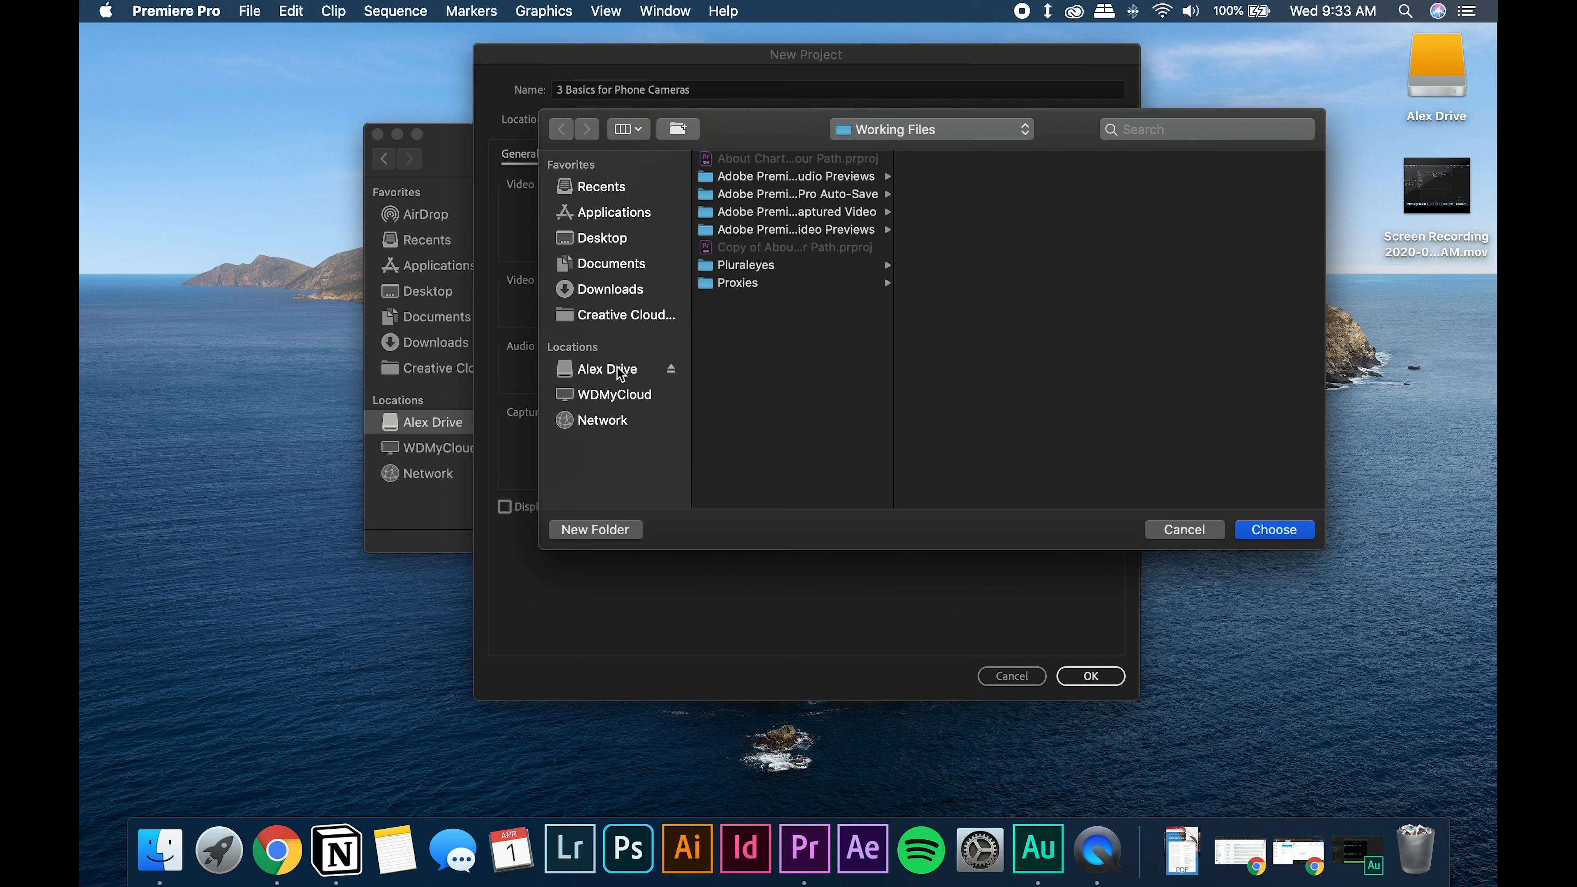
{"action": "left_click", "coordinate": [620, 373]}
{"action": "left_click", "coordinate": [745, 195]}
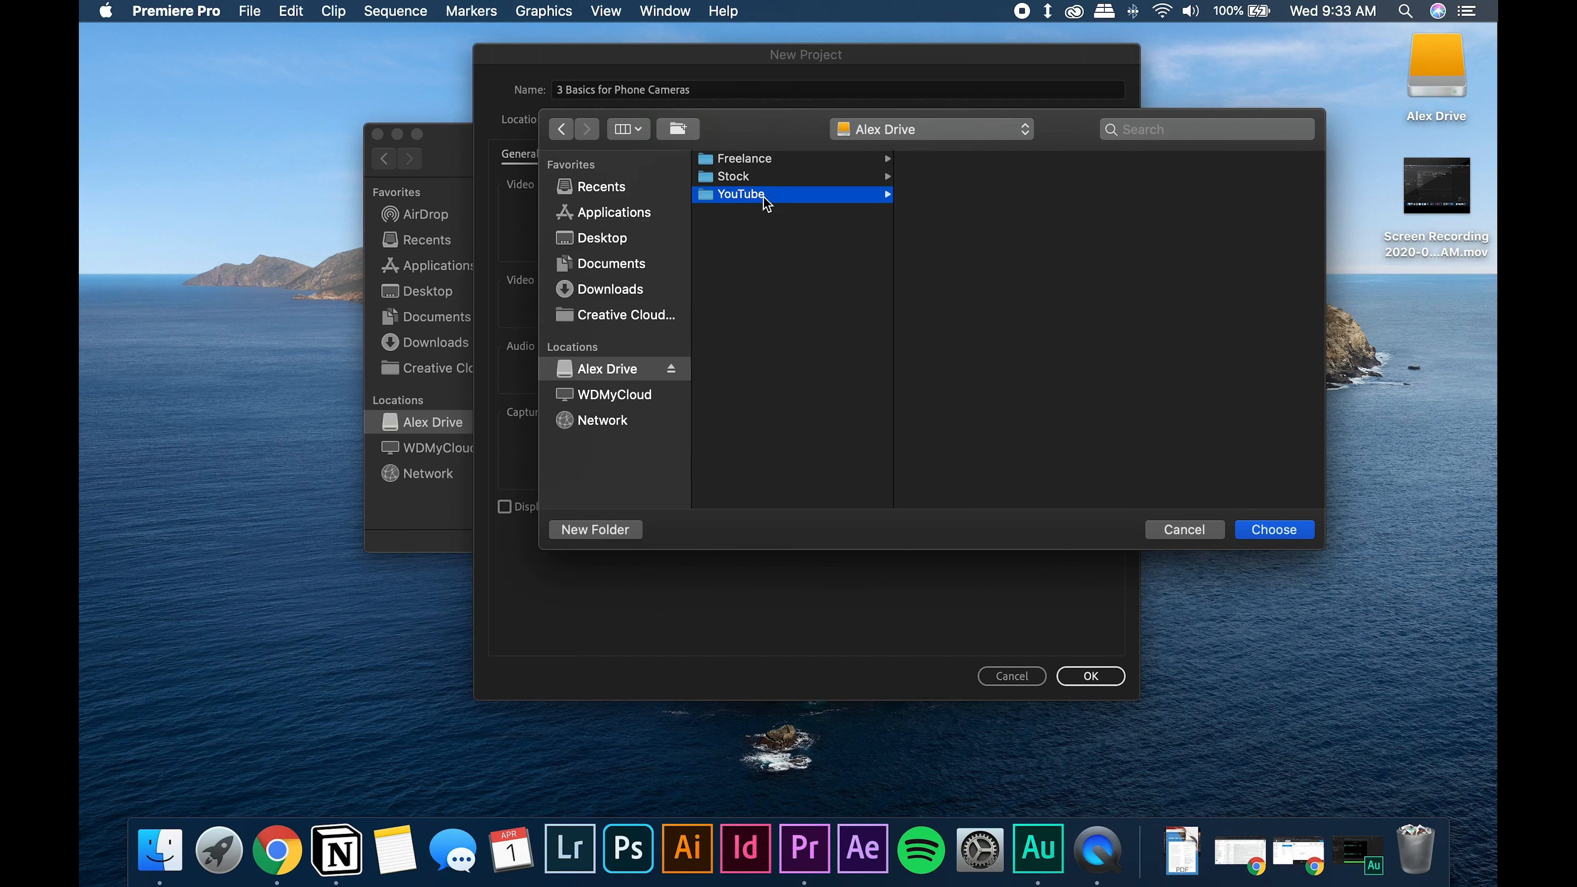
{"action": "left_click", "coordinate": [938, 162]}
{"action": "left_click", "coordinate": [1141, 200]}
{"action": "left_click", "coordinate": [1274, 529]}
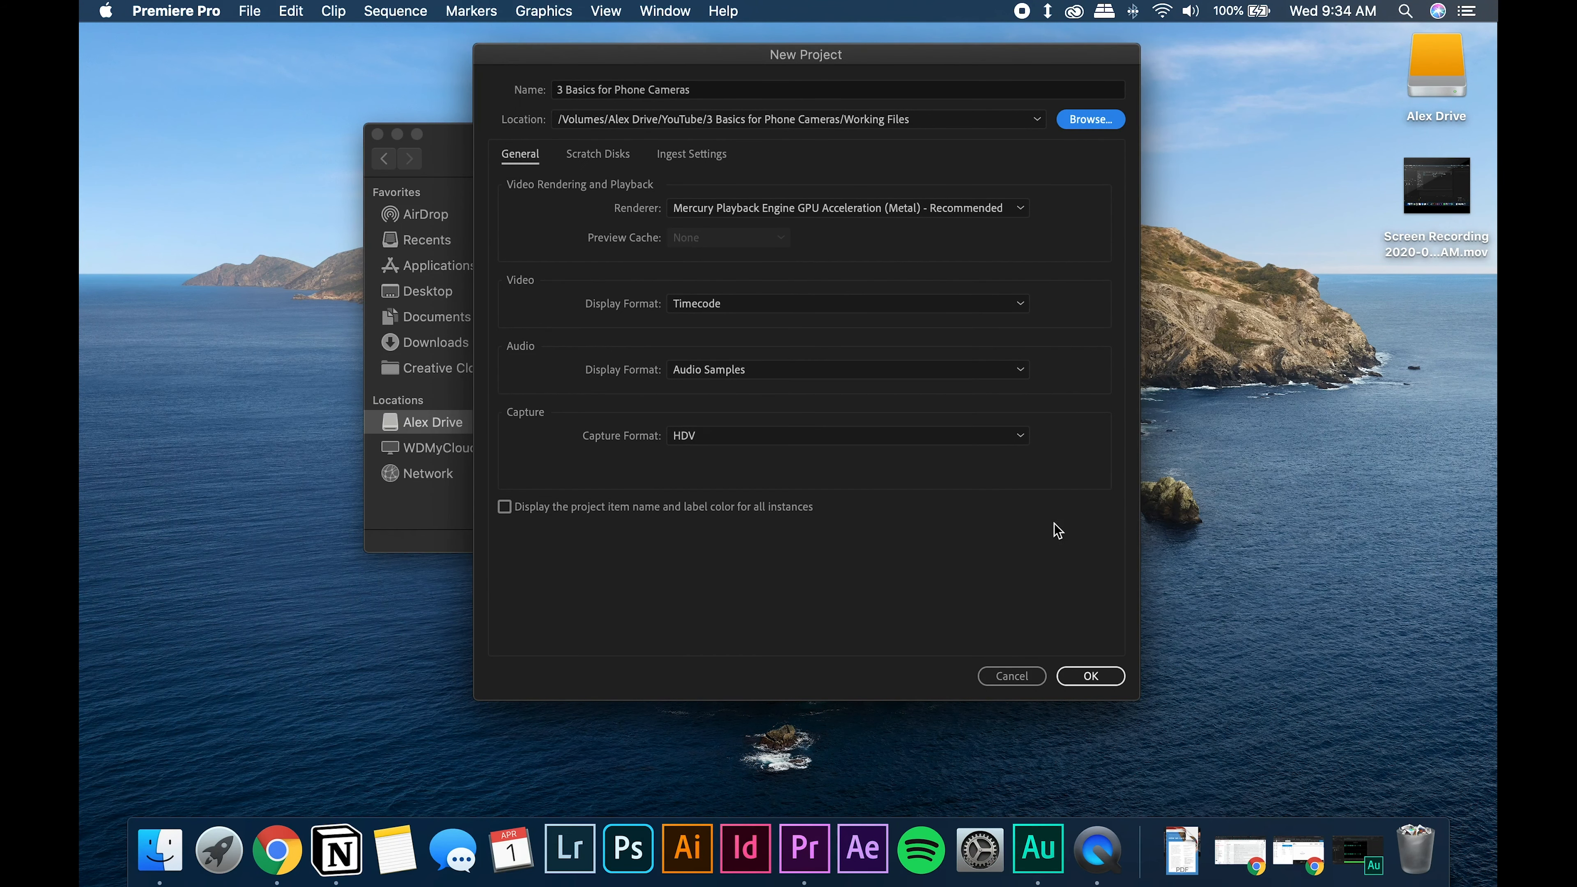
{"action": "left_click", "coordinate": [1090, 675]}
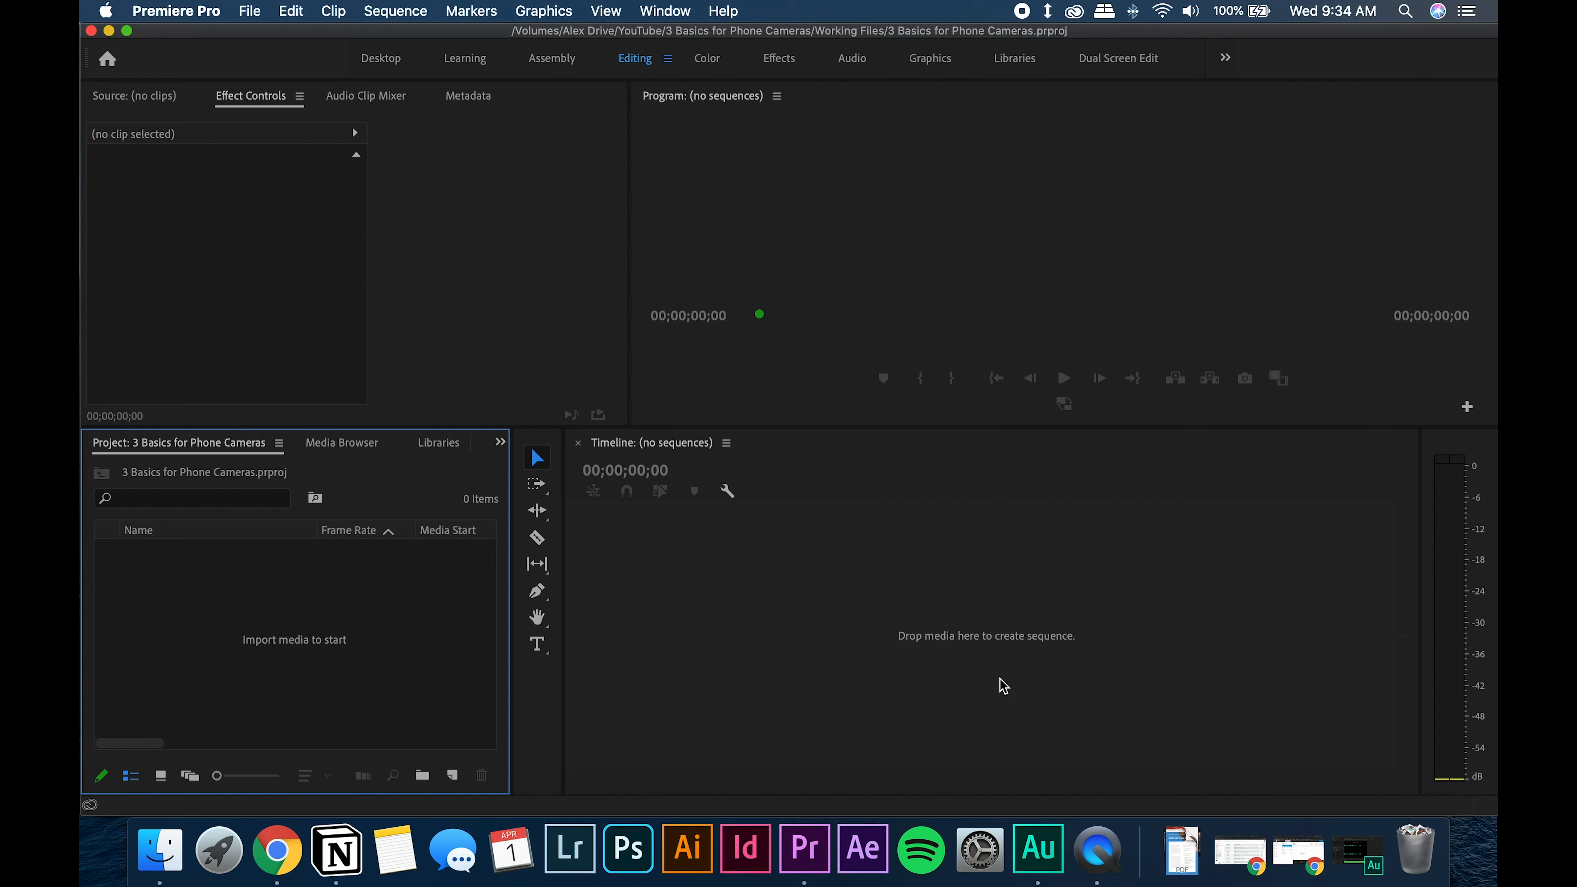
- Switch to Finder, check the RAW and Thumbnail folders, and import the whole RAW folder into the Premiere Pro project
{"action": "left_click", "coordinate": [159, 850]}
{"action": "left_click_drag", "start_coordinate": [788, 161], "coordinate": [808, 137]}
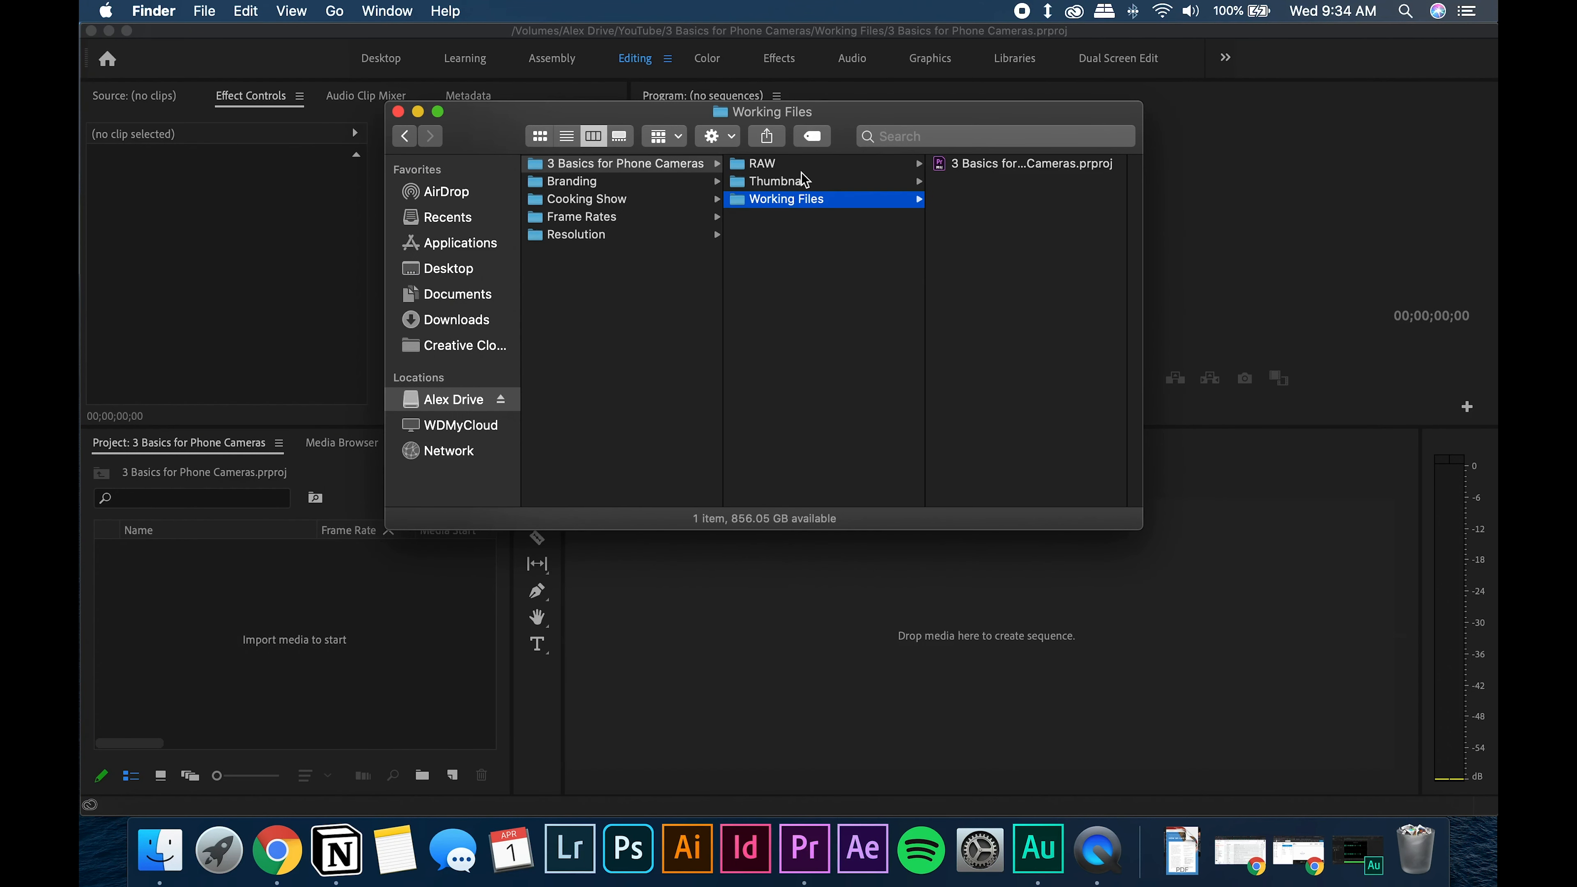
{"action": "left_click", "coordinate": [801, 163]}
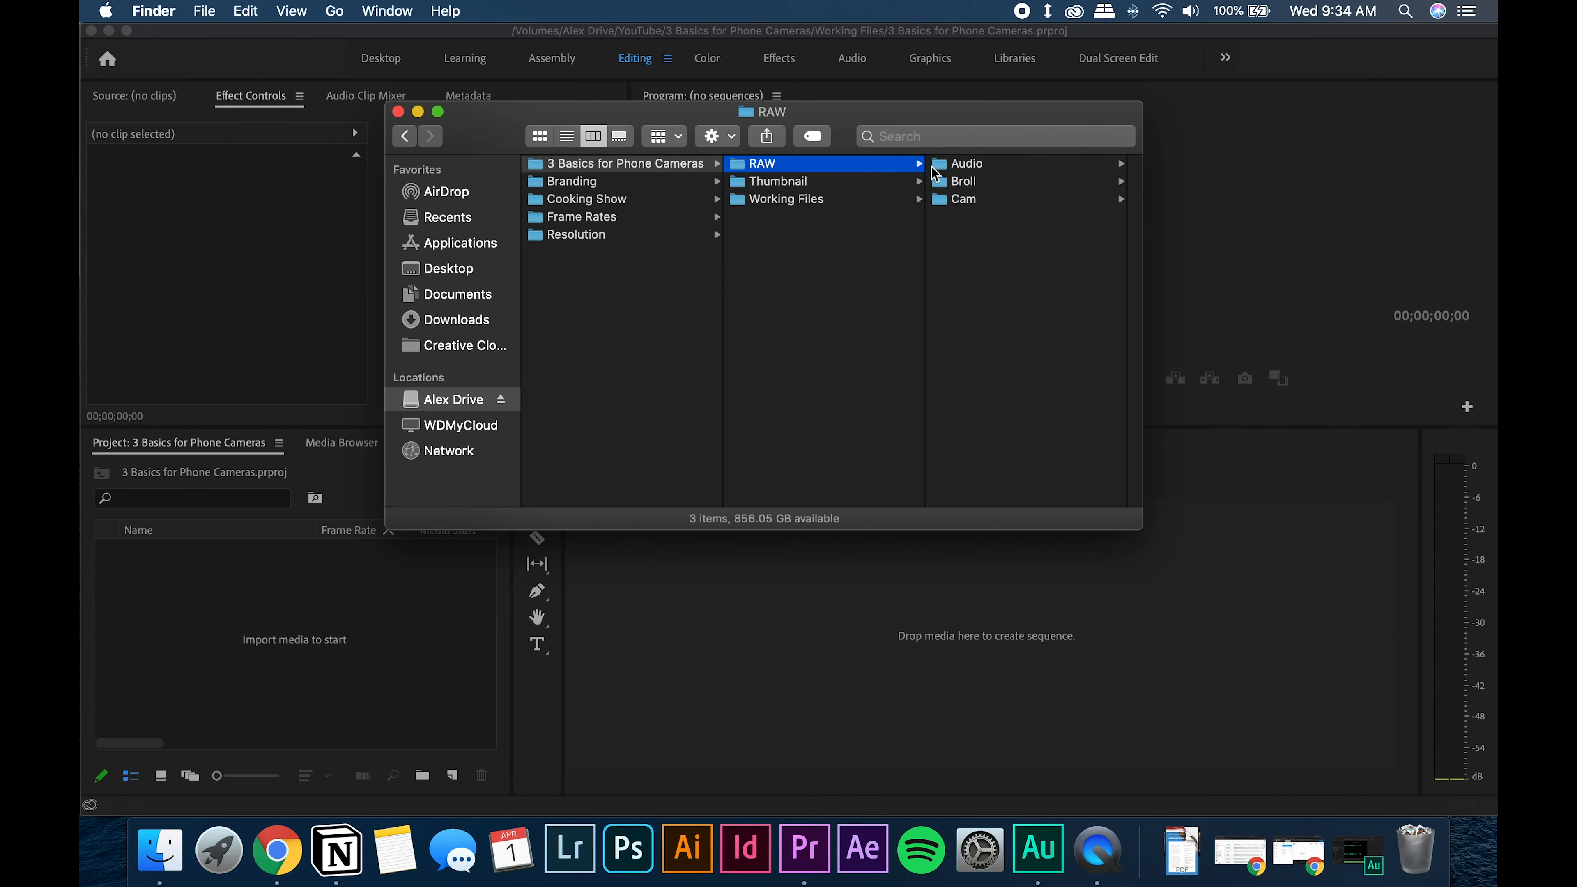
{"action": "left_click", "coordinate": [777, 181]}
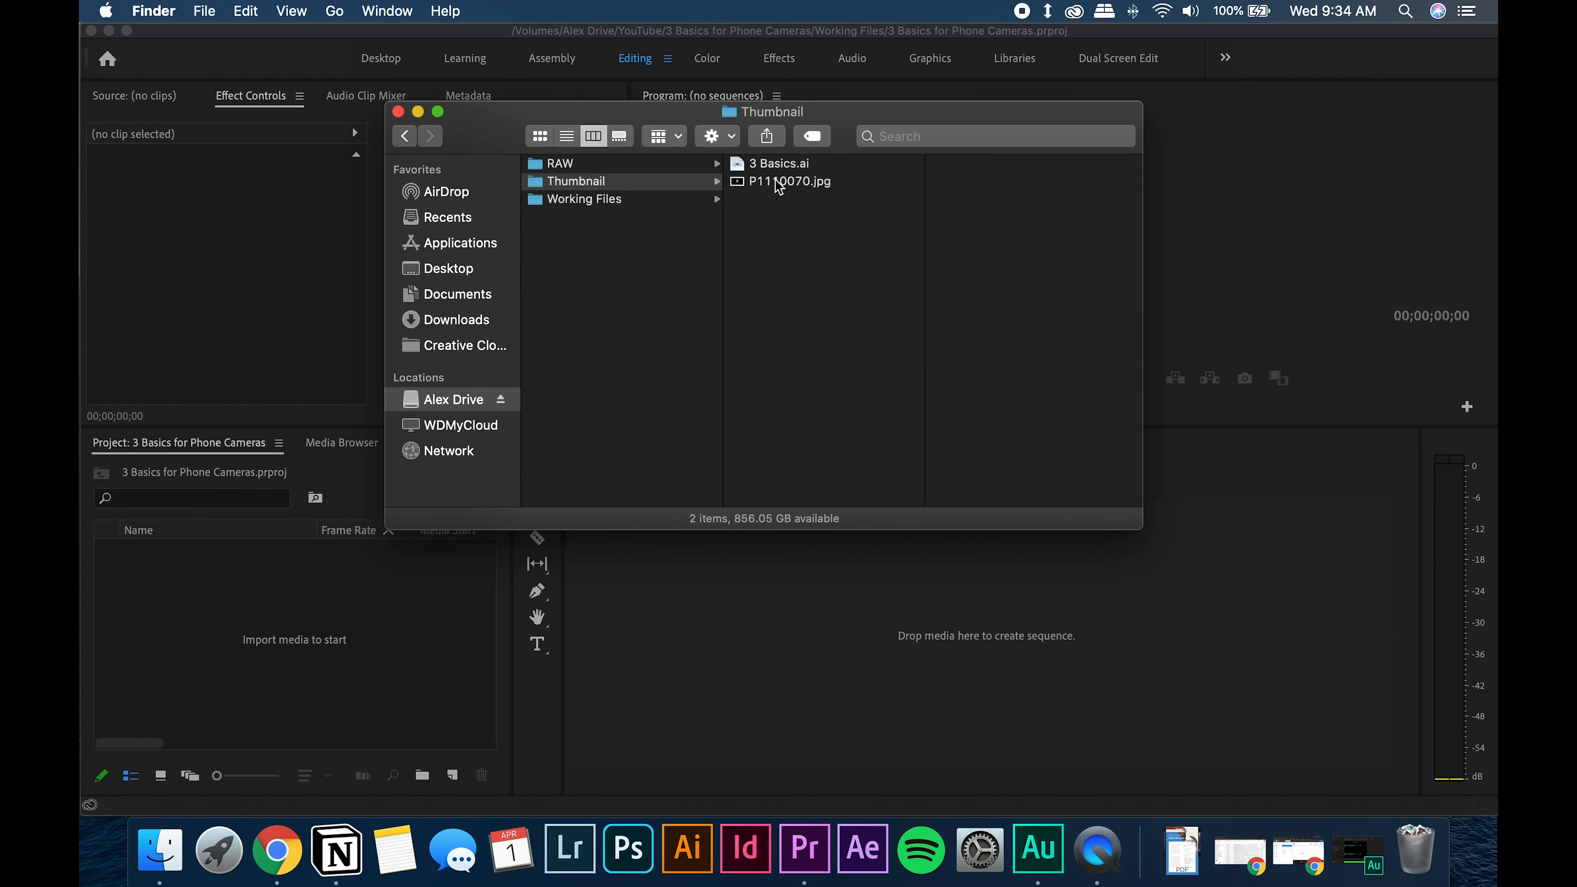
{"action": "left_click", "coordinate": [775, 180]}
{"action": "left_click", "coordinate": [776, 166]}
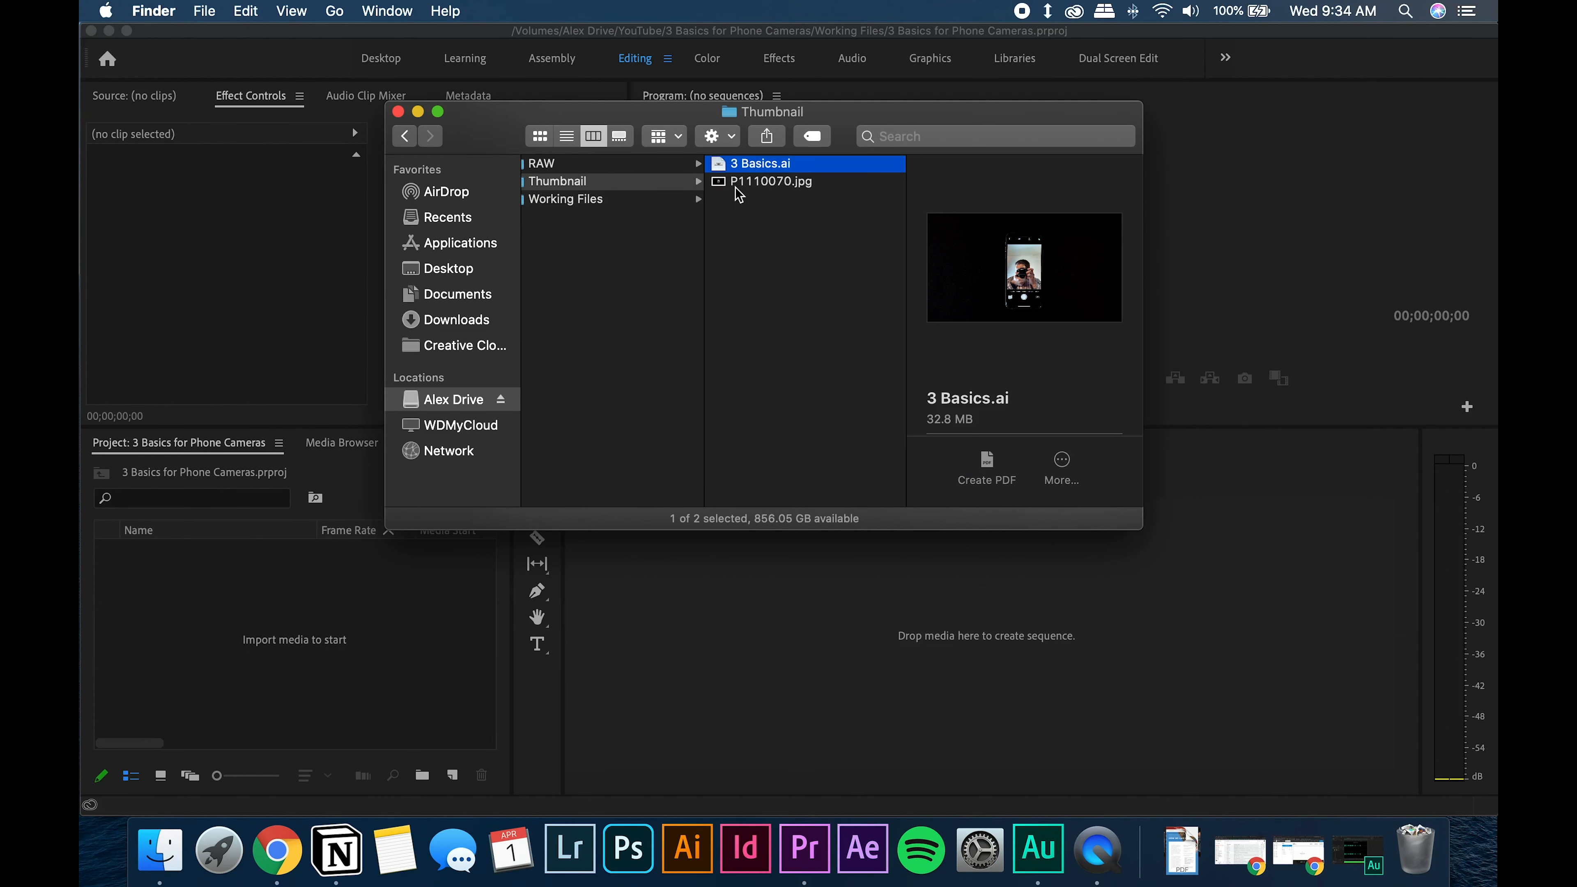
{"action": "left_click", "coordinate": [663, 167]}
{"action": "left_click_drag", "start_coordinate": [599, 164], "coordinate": [427, 613]}
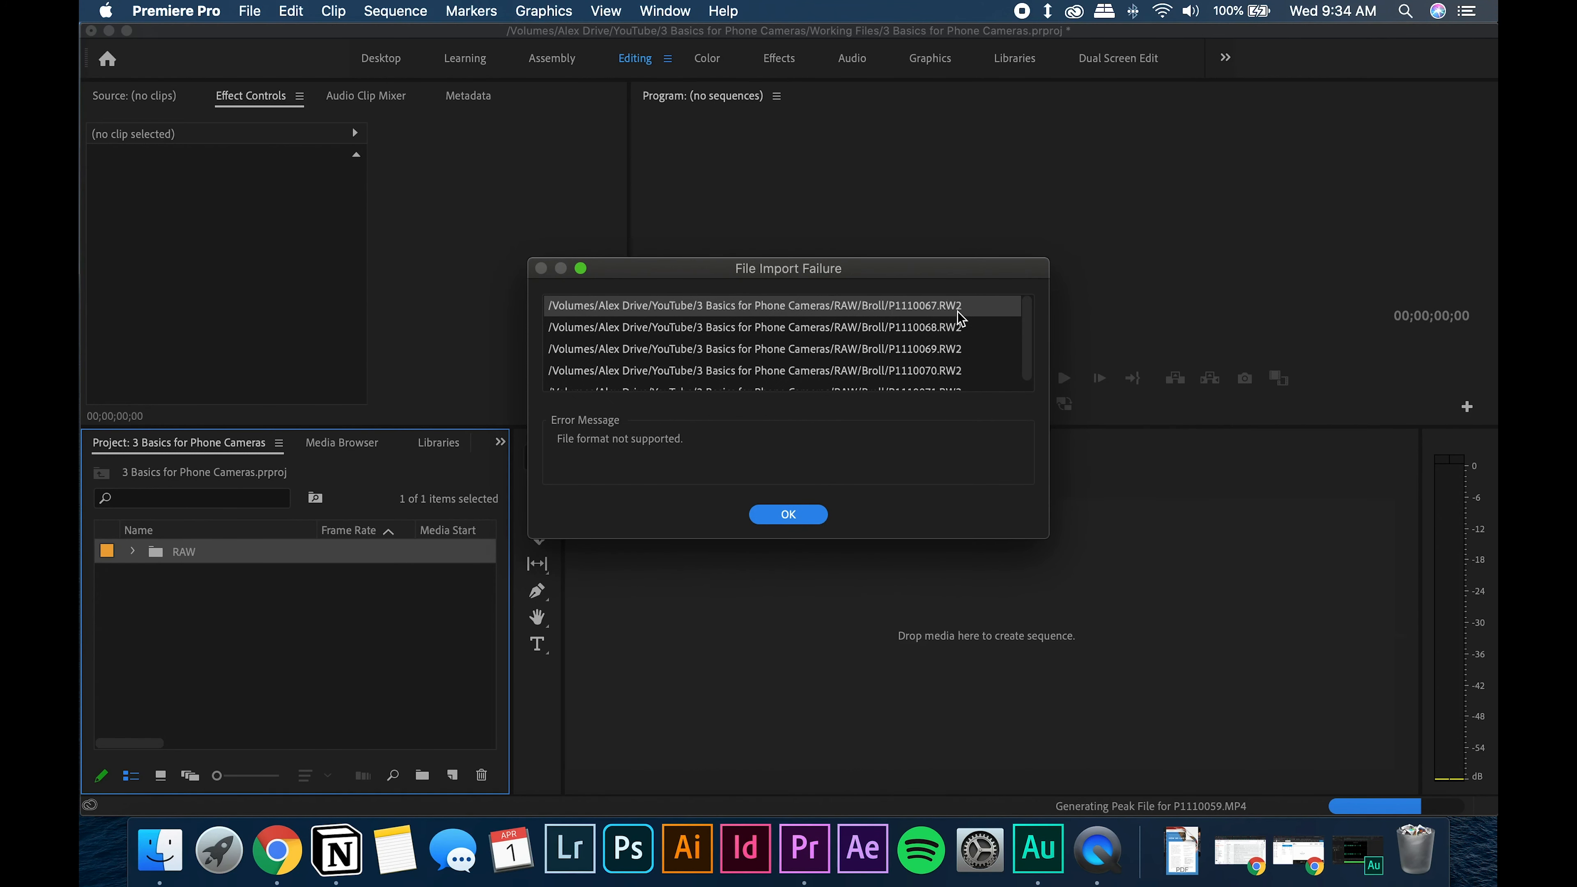
- Switch to Finder to check the RW2 files in the Broll folder, return to Premiere Pro and dismiss the File Import Failure report
{"action": "right_click", "coordinate": [160, 849]}
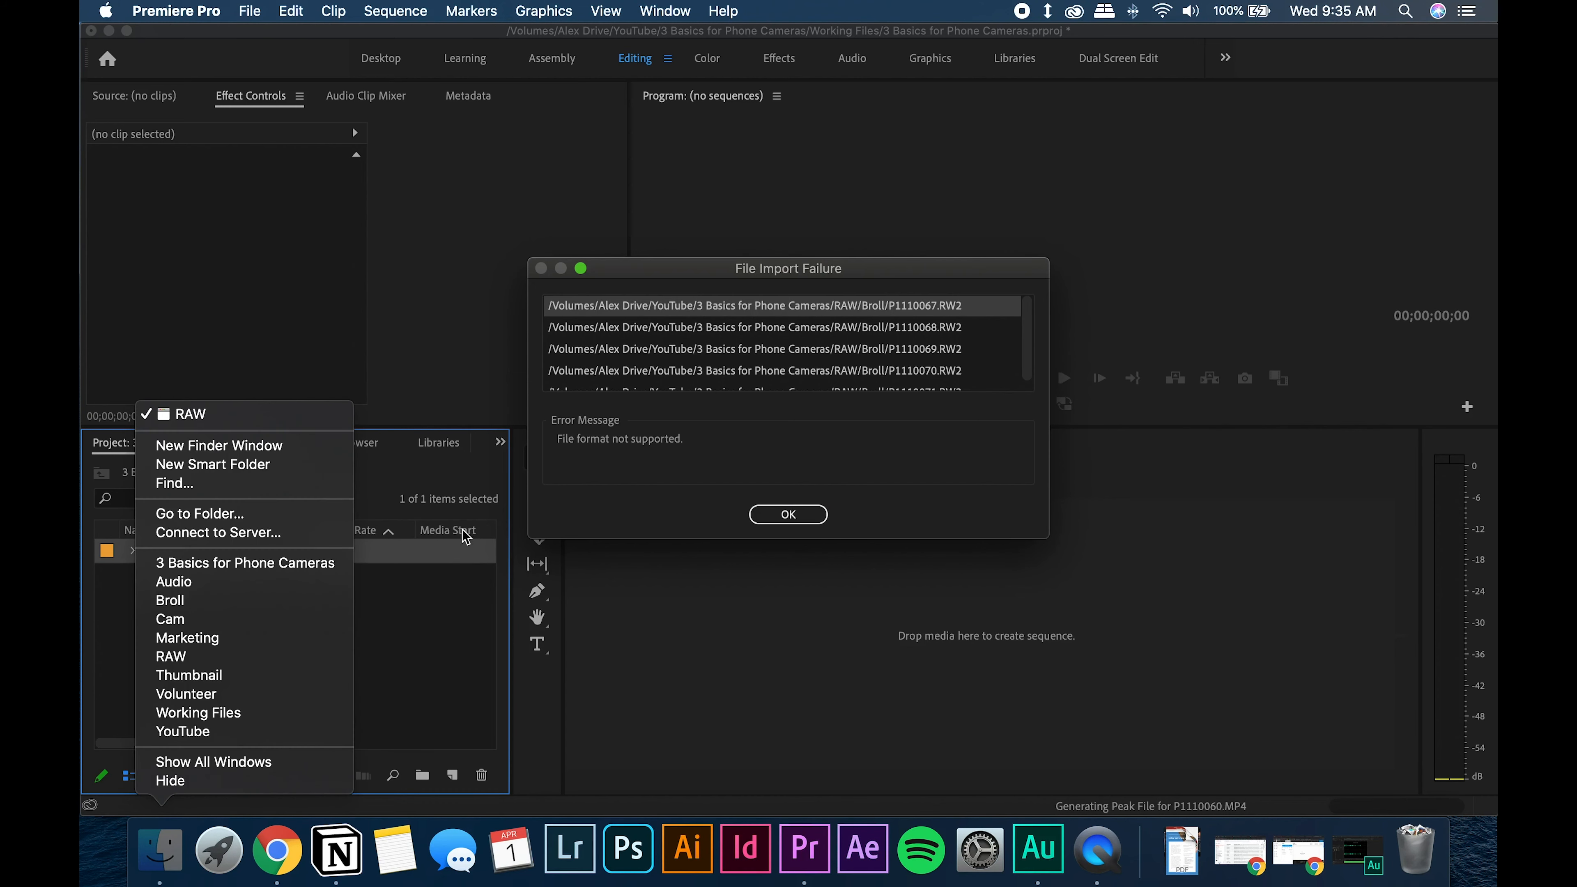
{"action": "left_click", "coordinate": [160, 849]}
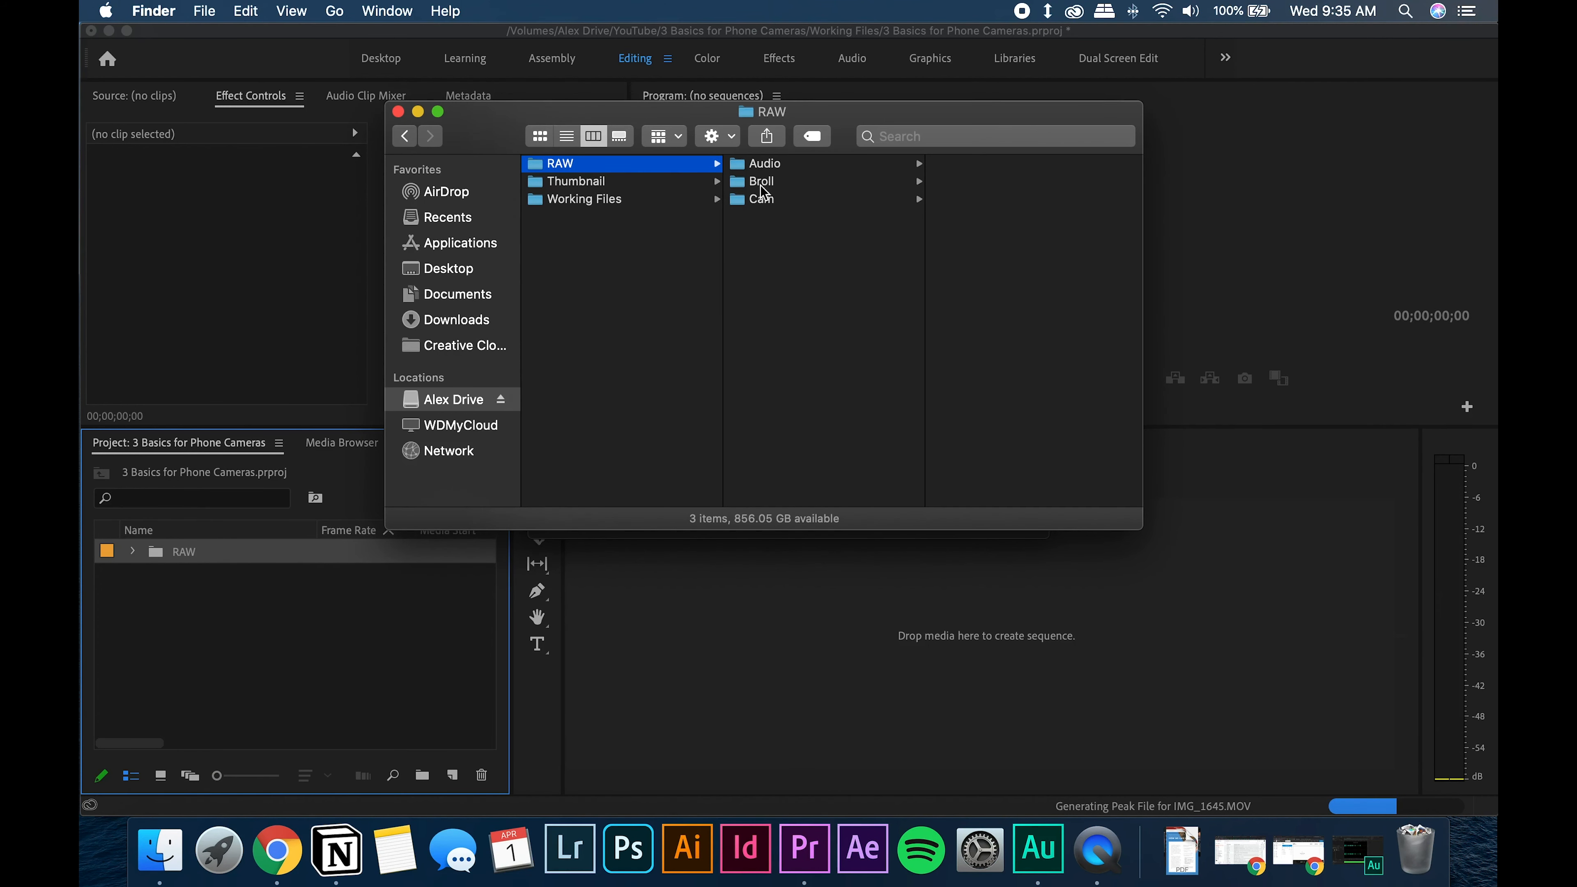
{"action": "left_click", "coordinate": [787, 183]}
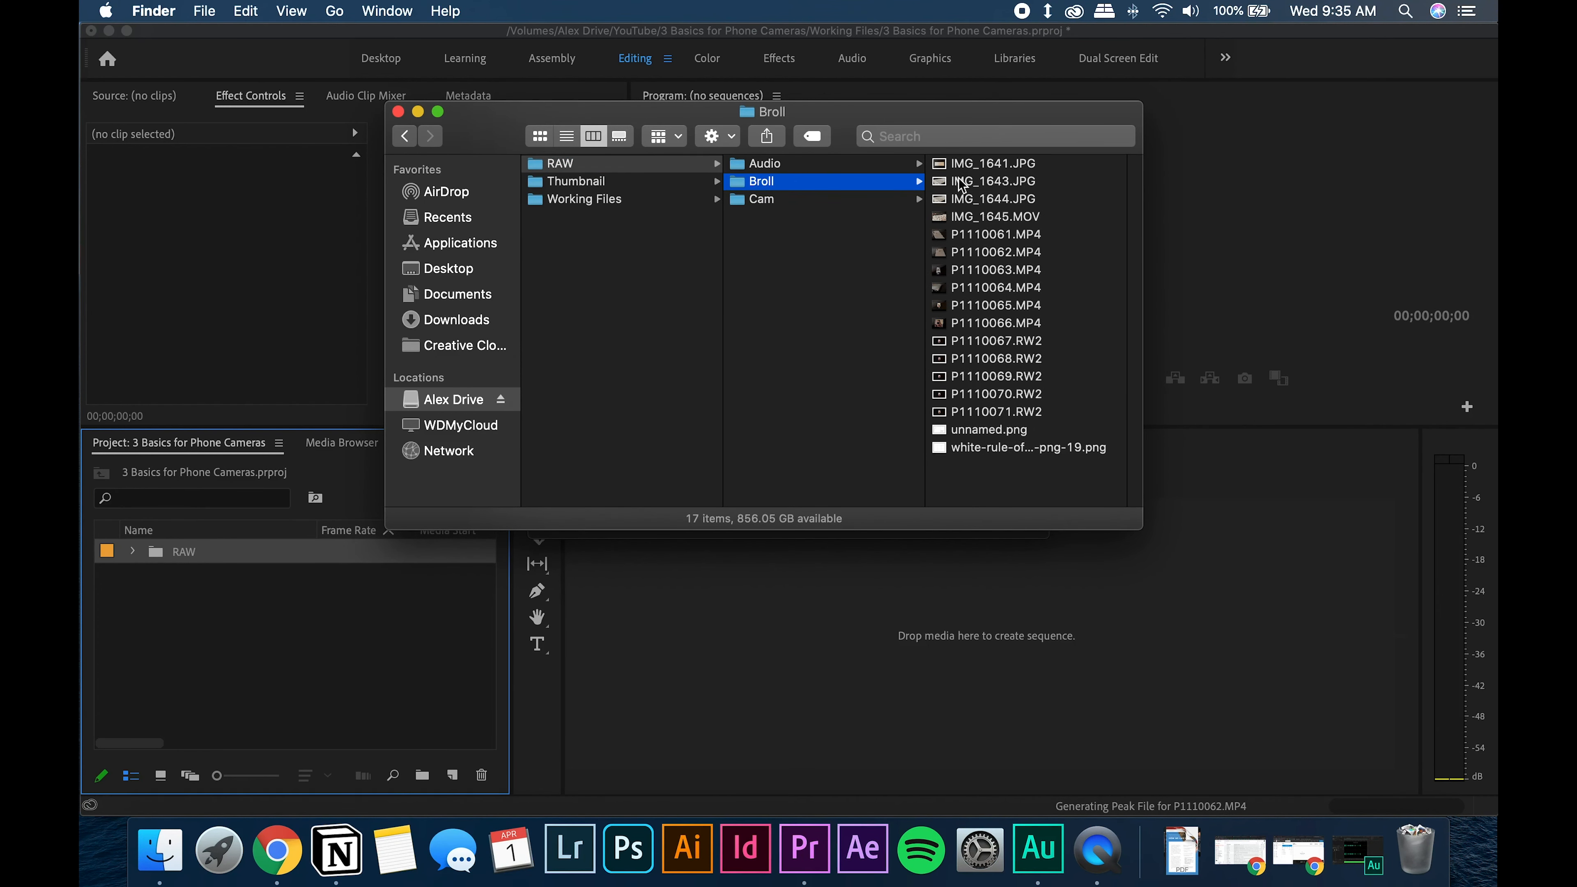
{"action": "left_click", "coordinate": [1011, 340]}
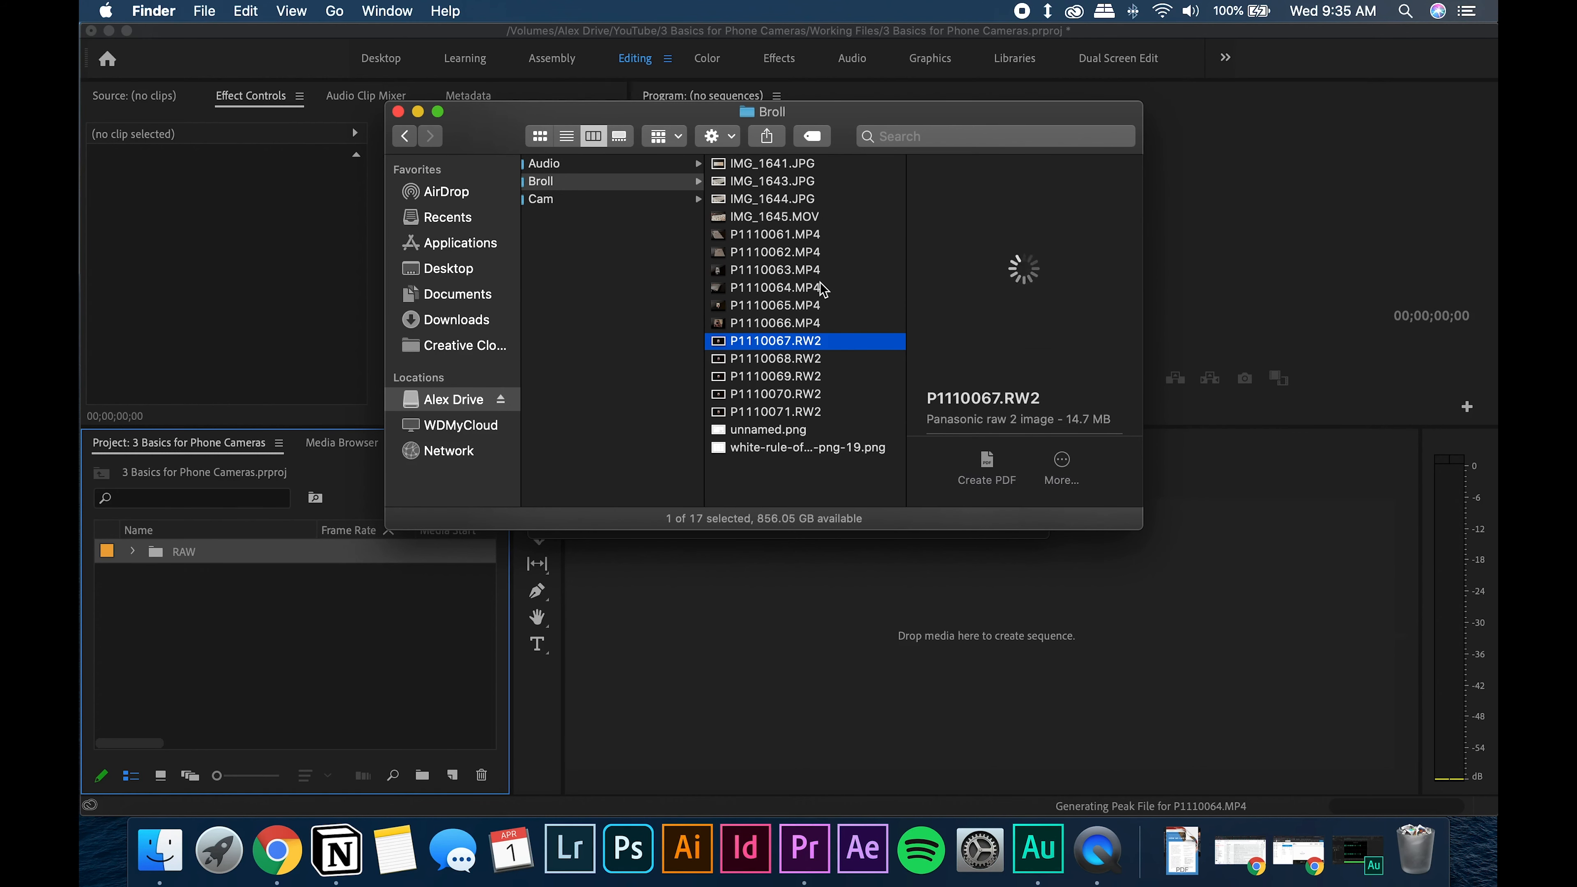
{"action": "left_click", "coordinate": [801, 364]}
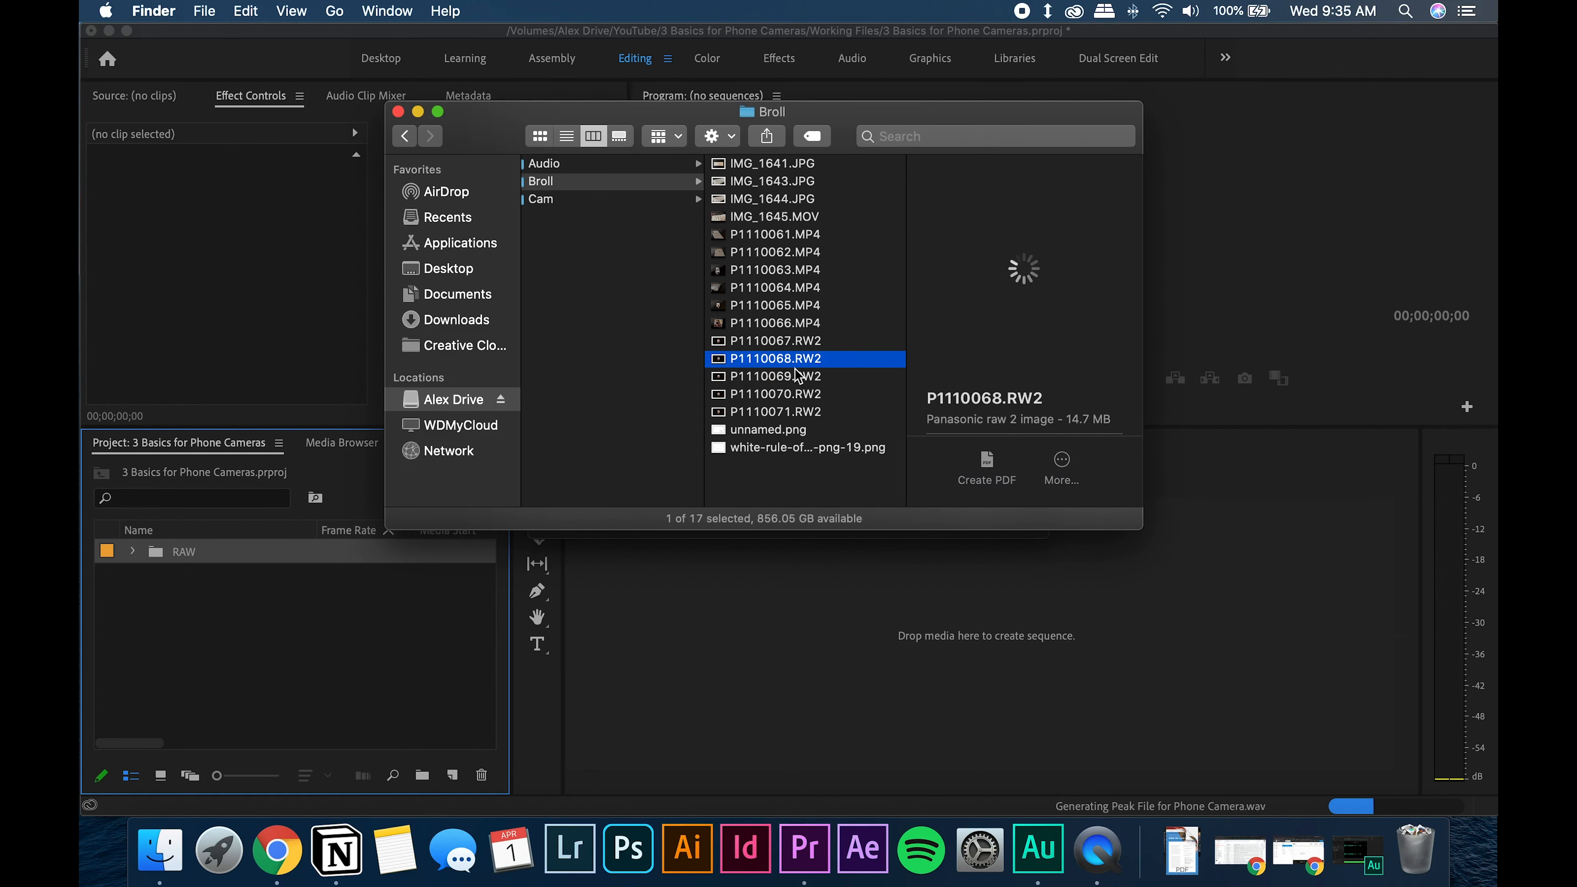
{"action": "left_click_drag", "start_coordinate": [871, 119], "coordinate": [849, 129]}
{"action": "left_click", "coordinate": [905, 34]}
{"action": "left_click", "coordinate": [791, 514]}
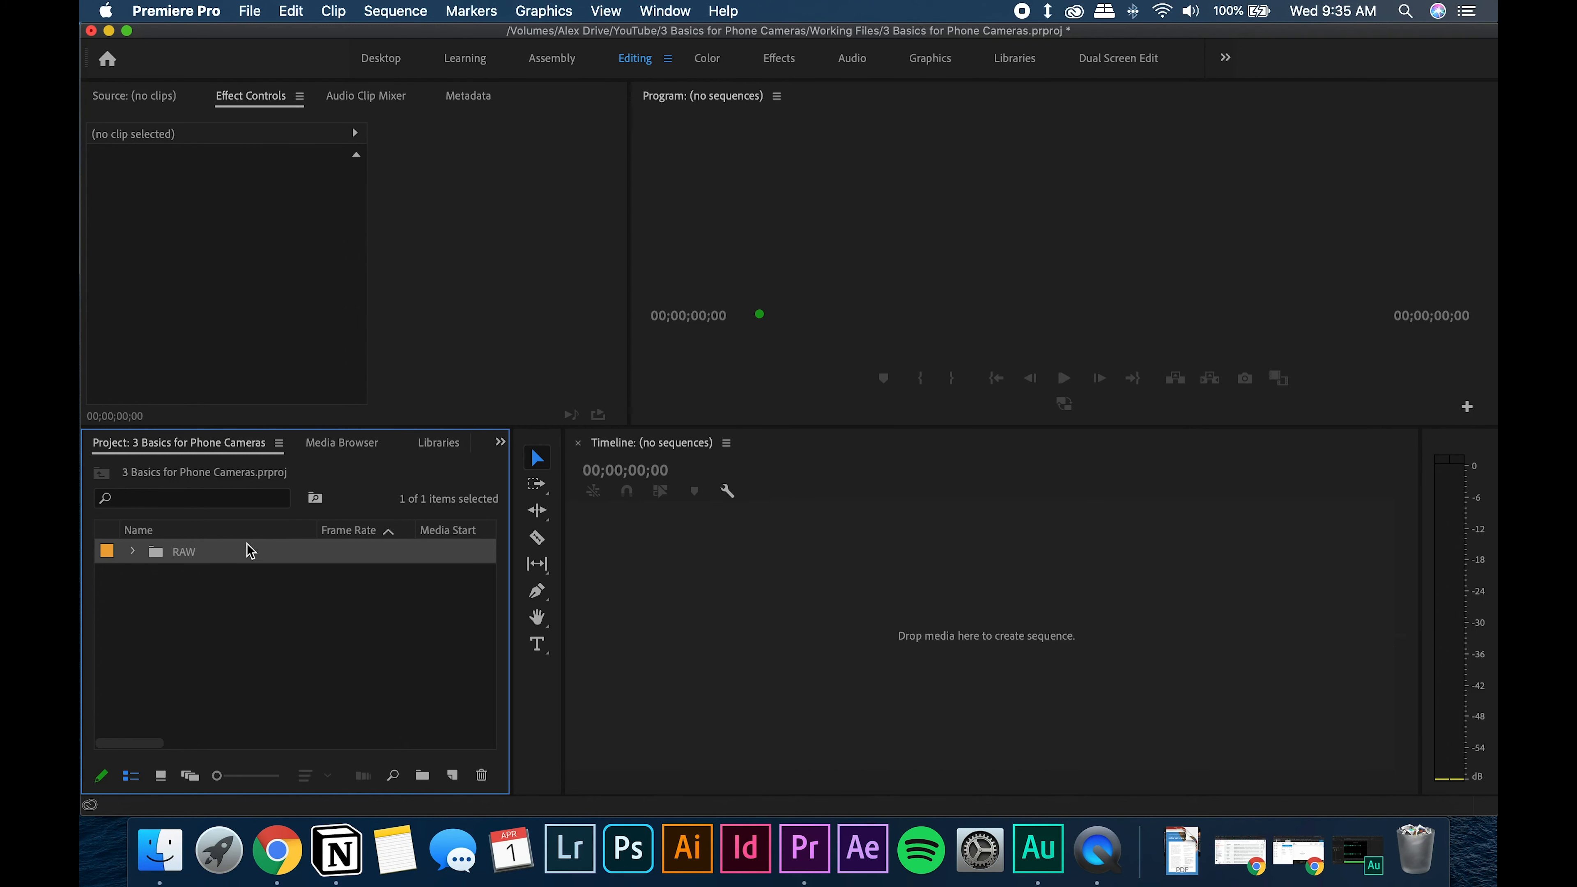
{"action": "left_click", "coordinate": [255, 600]}
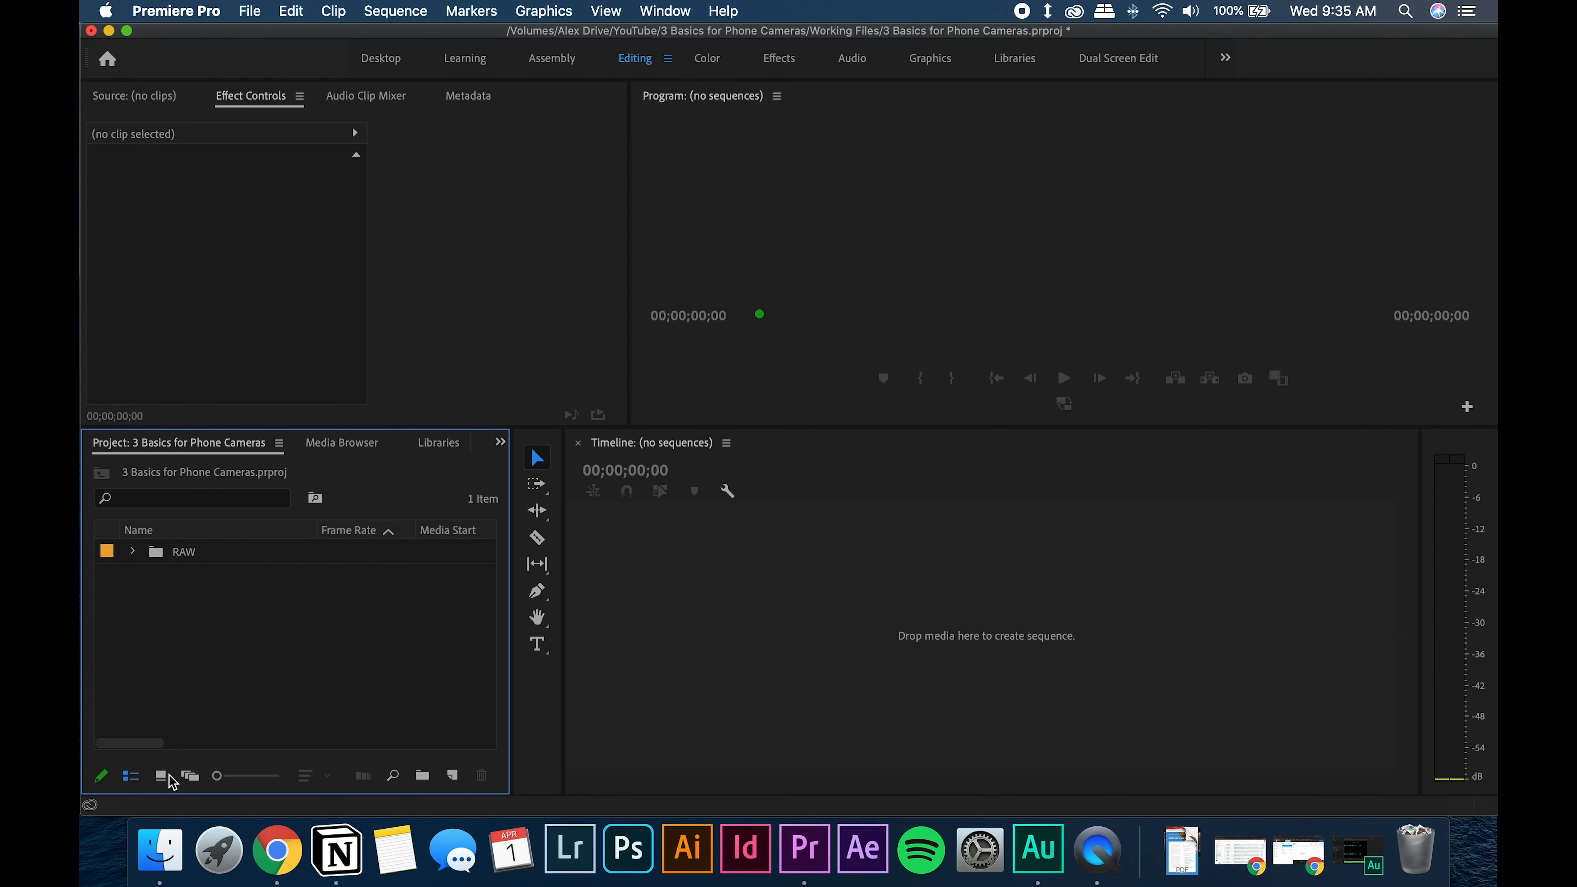
- Switch to Finder to review the RAW folder's Audio, Broll and Cam subfolders, and return to Premiere Pro
{"action": "left_click", "coordinate": [159, 849]}
{"action": "scroll", "coordinate": [598, 292], "scroll_direction": "left", "scroll_amount": 3}
{"action": "left_click", "coordinate": [586, 177]}
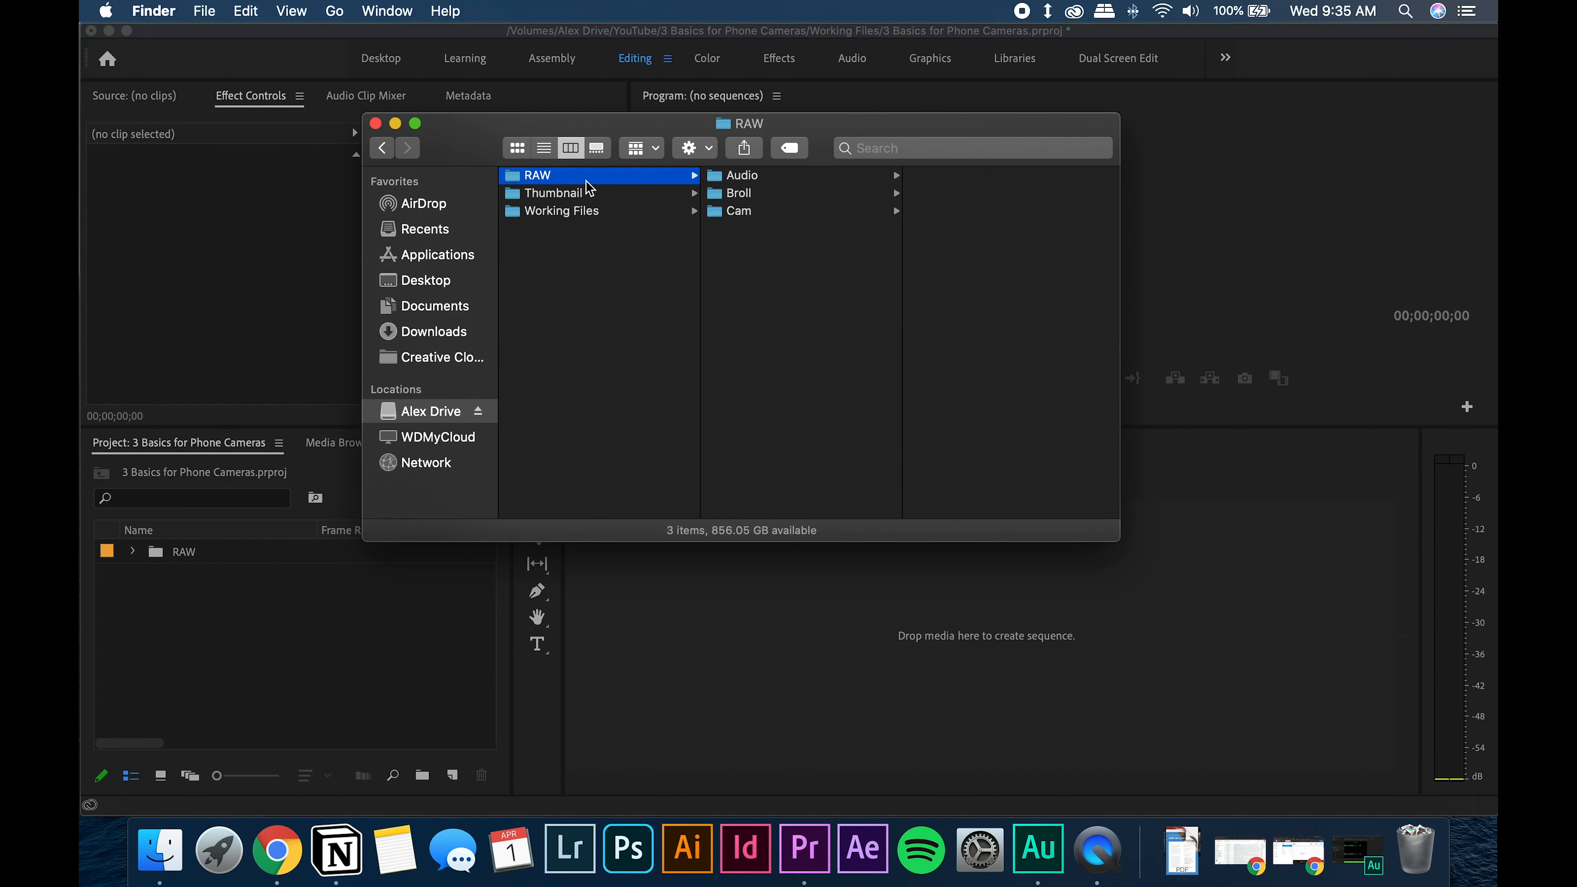
{"action": "left_click", "coordinate": [373, 643]}
- Expand the RAW bin, check its Broll and Cam bins and Phone Camera.wav, and expand the Cam bin
{"action": "left_click", "coordinate": [133, 552]}
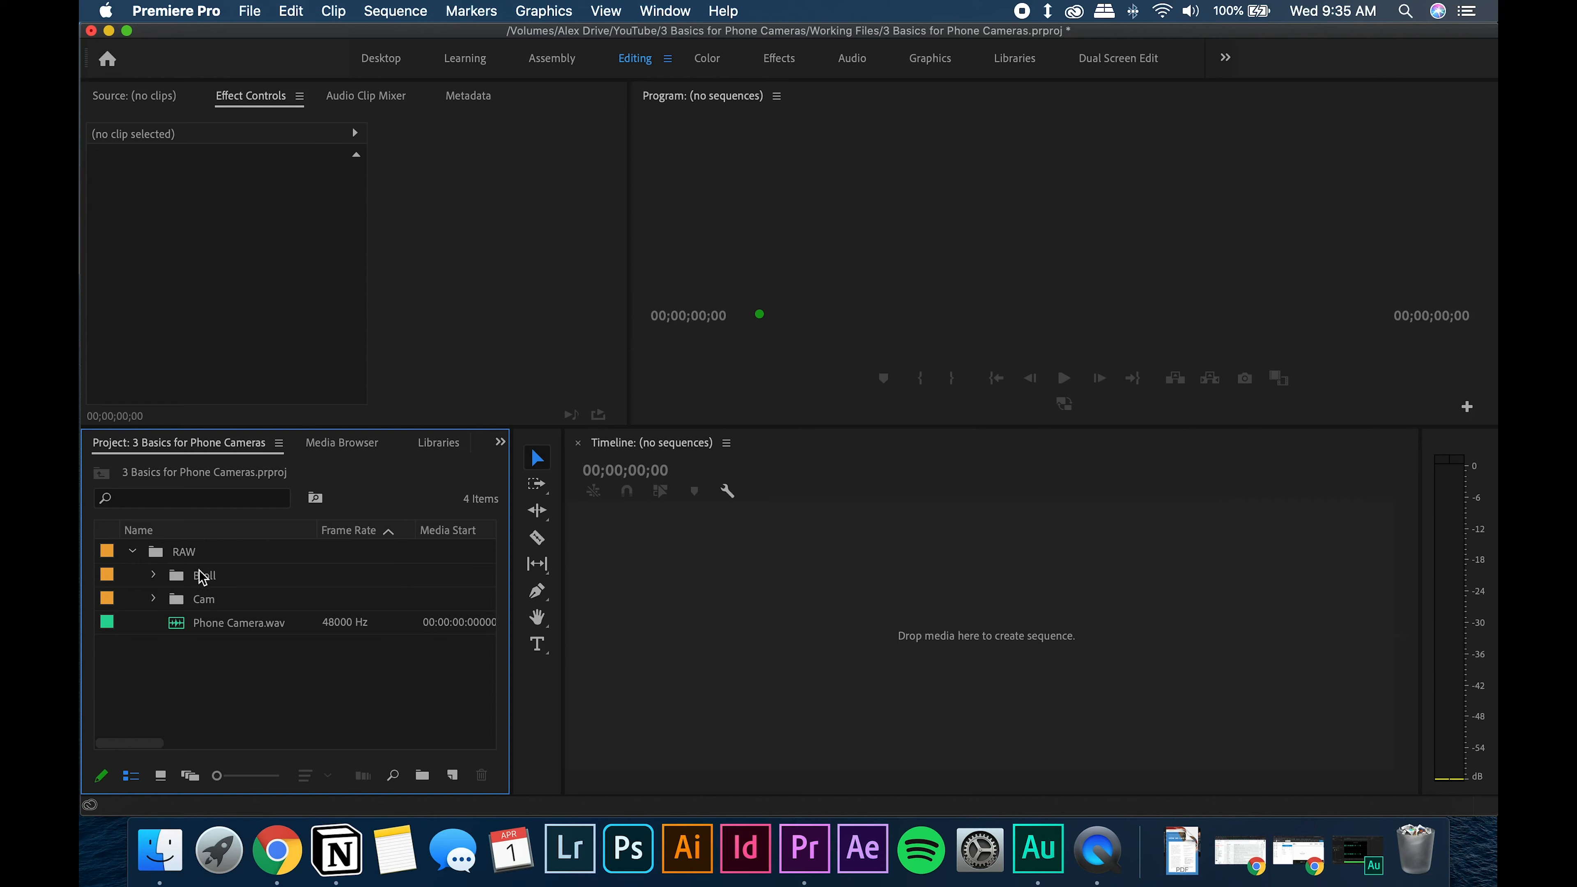
{"action": "left_click", "coordinate": [207, 585]}
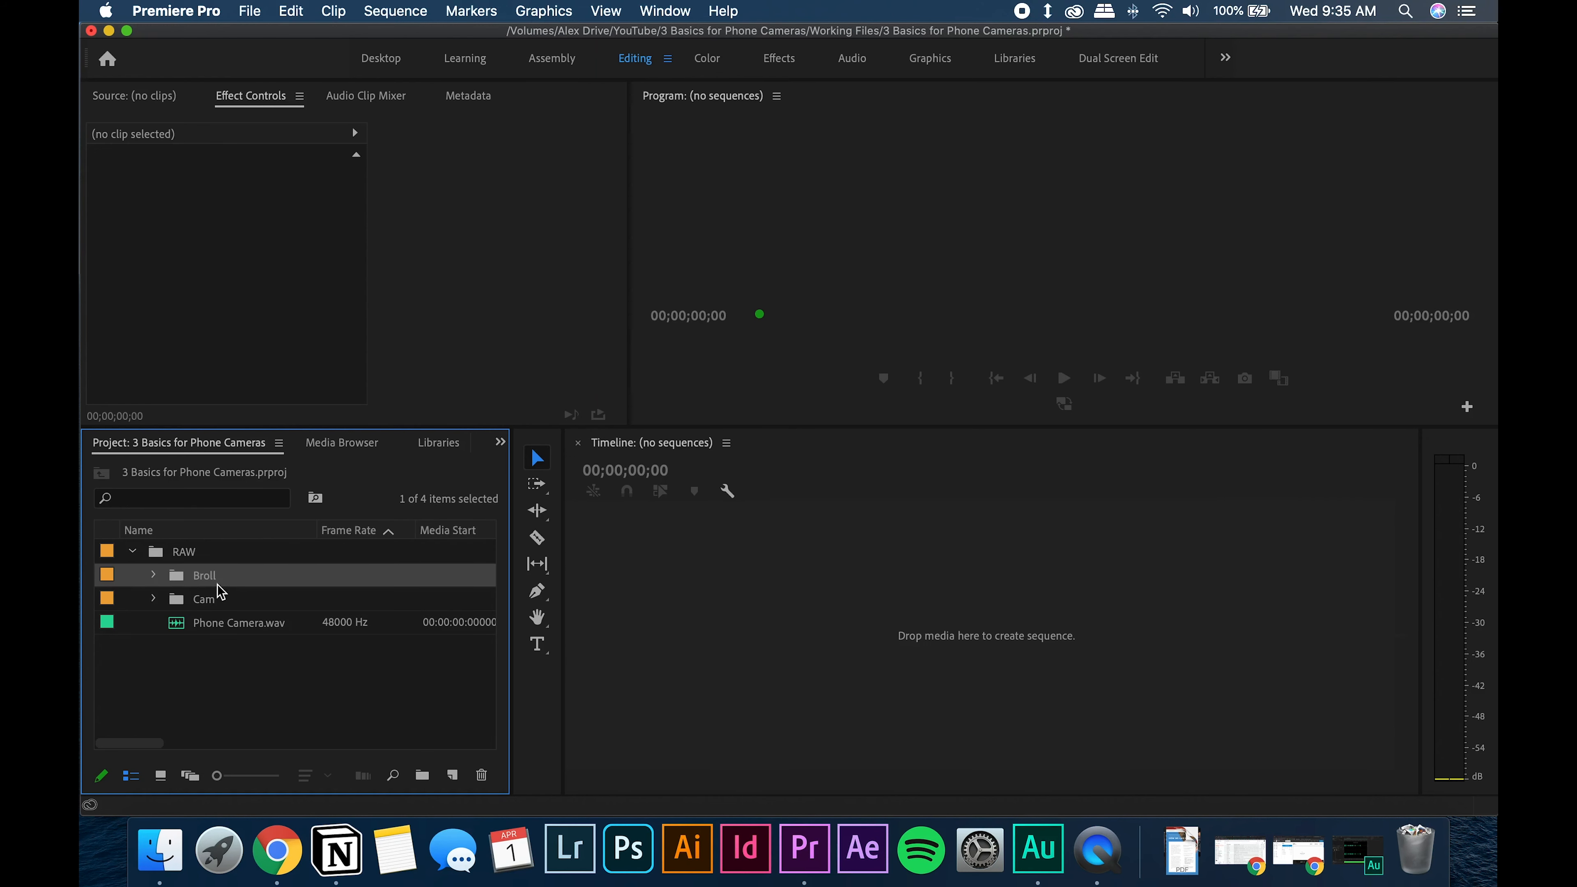
{"action": "left_click", "coordinate": [209, 607]}
{"action": "left_click", "coordinate": [266, 626]}
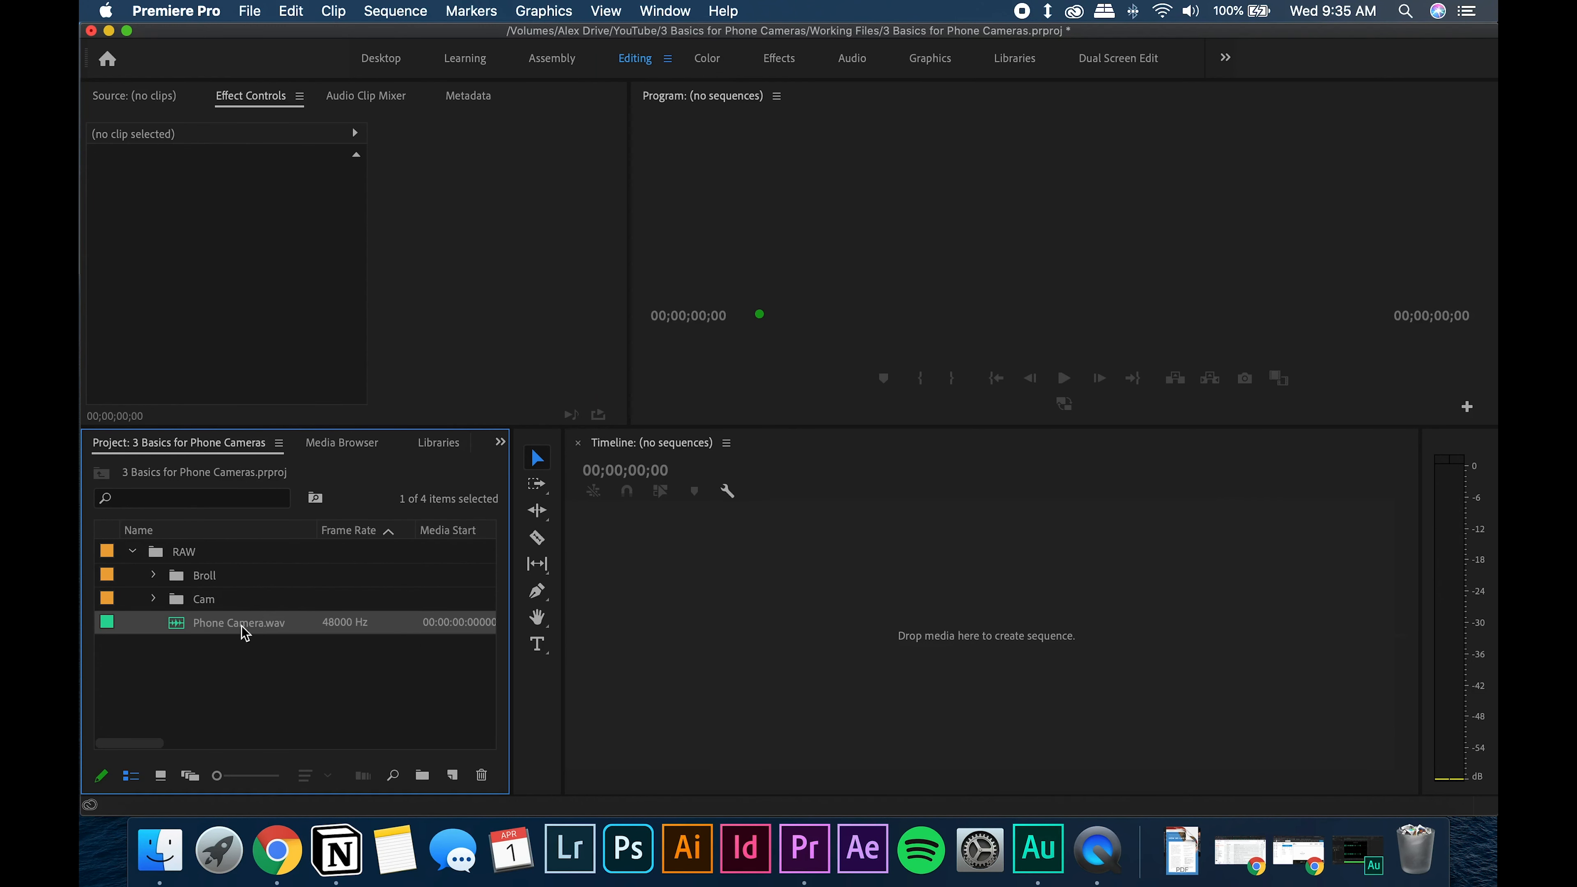
{"action": "left_click", "coordinate": [153, 599]}
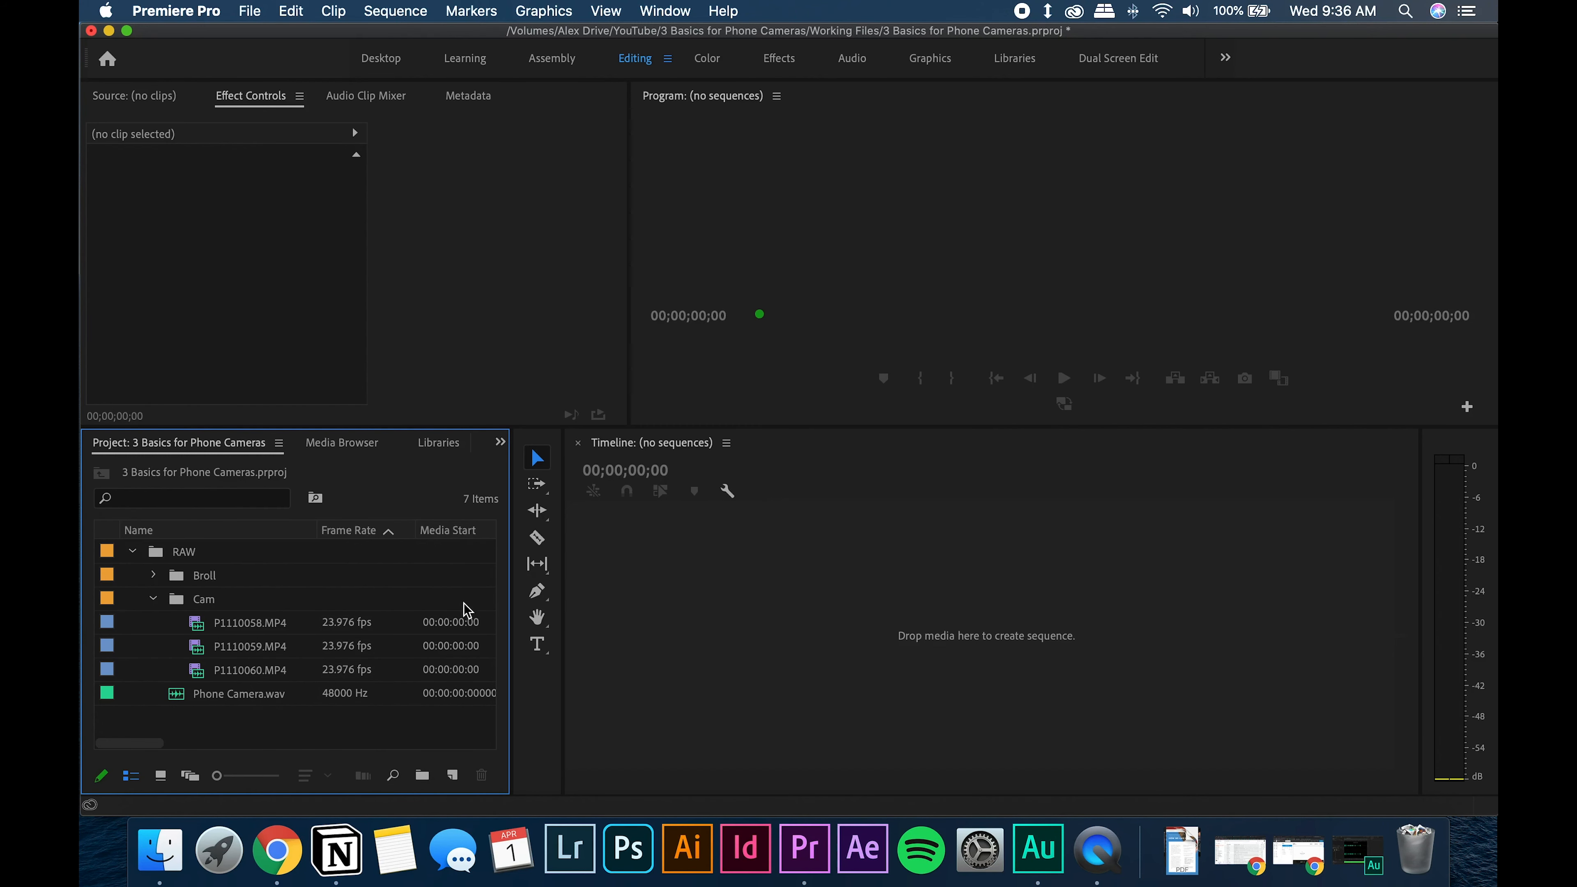
- Switch to Finder to inspect the previews and file sizes of the three Cam clips, and return to Premiere Pro
{"action": "left_click", "coordinate": [160, 849]}
{"action": "scroll", "coordinate": [614, 217], "scroll_direction": "left", "scroll_amount": 3}
{"action": "scroll", "coordinate": [599, 209], "scroll_direction": "right", "scroll_amount": 3}
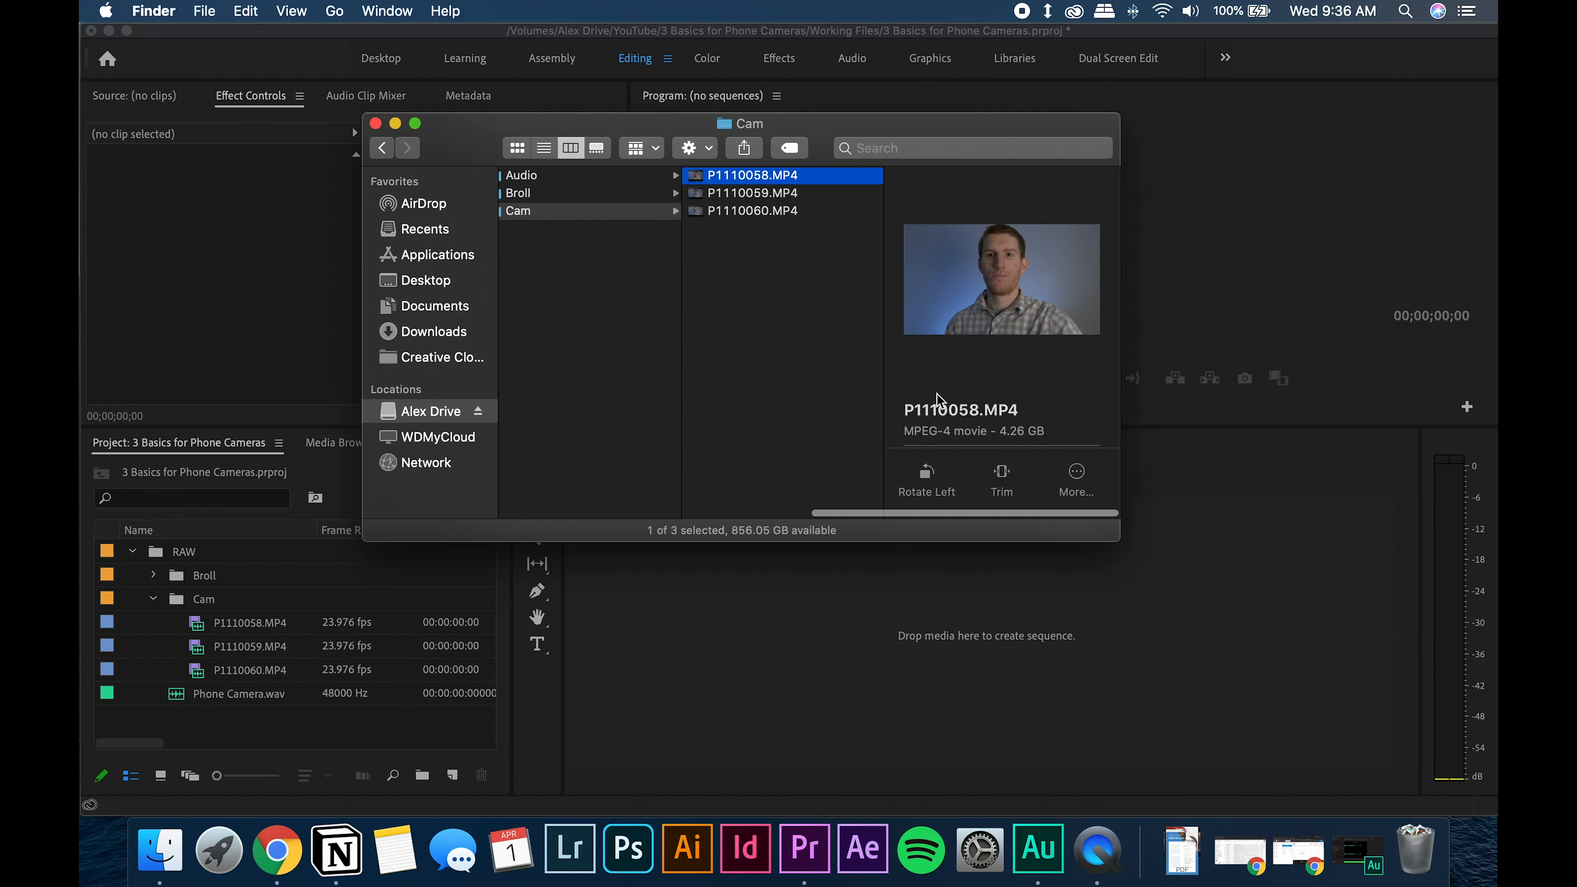
{"action": "left_click", "coordinate": [801, 196]}
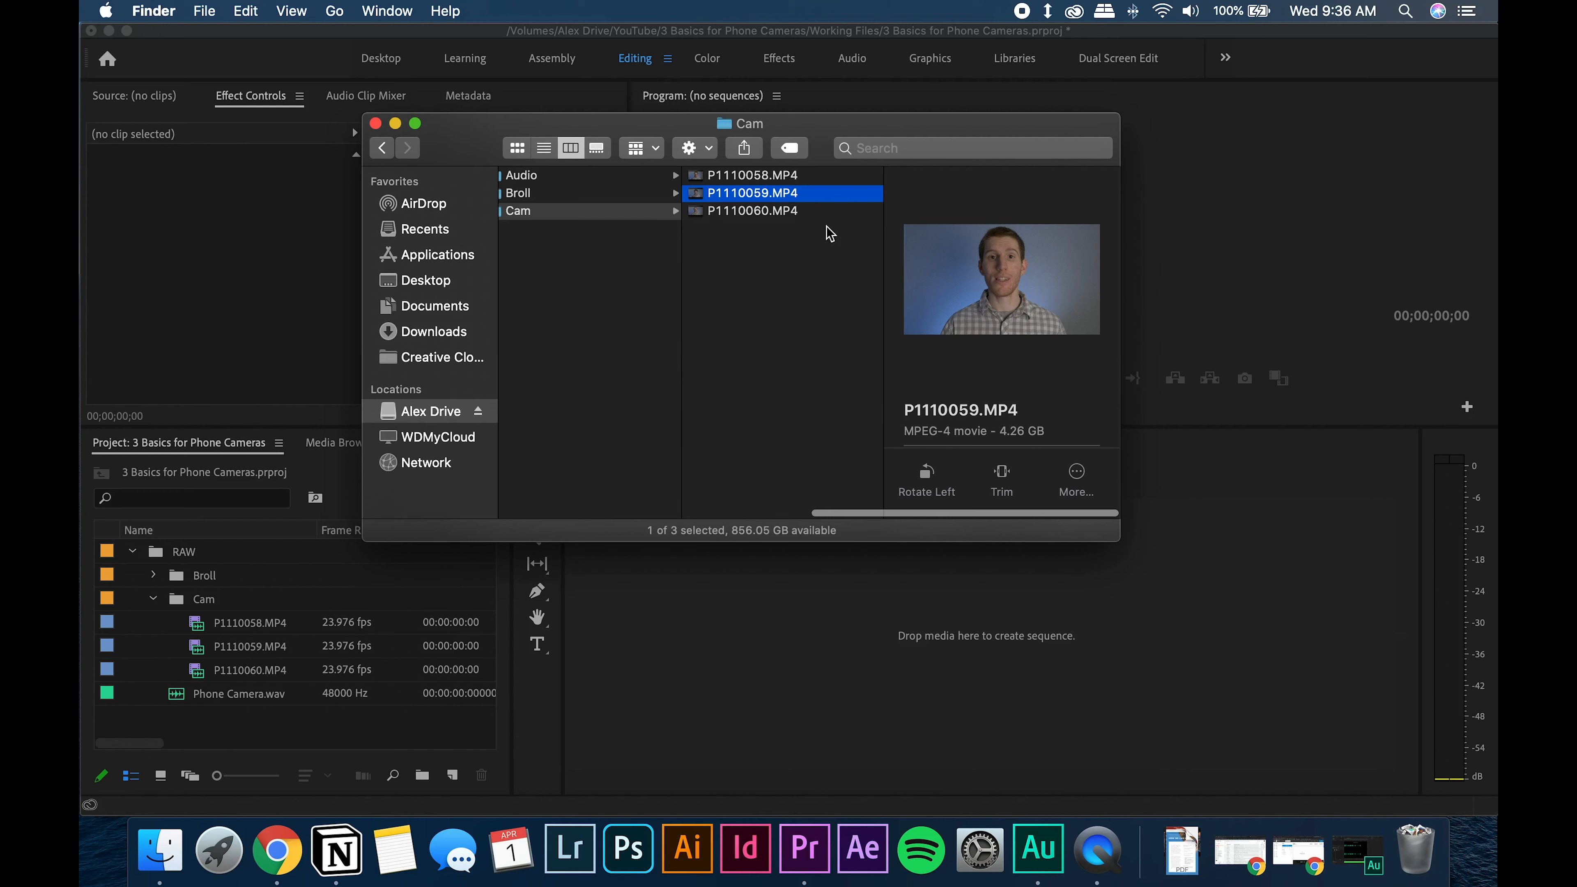
{"action": "left_click", "coordinate": [827, 212]}
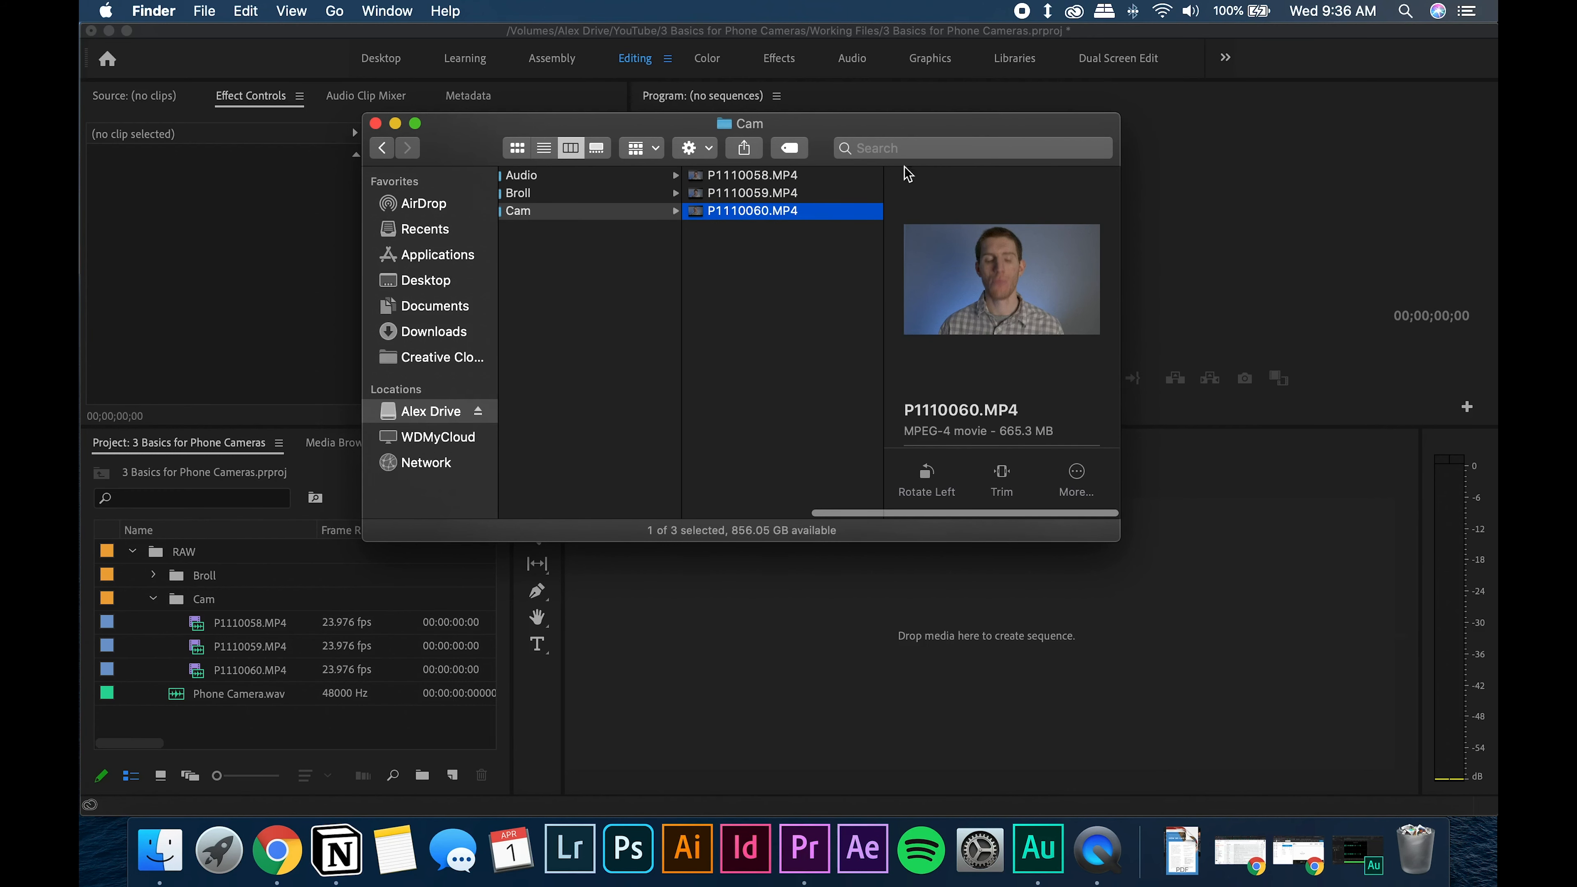
{"action": "left_click_drag", "start_coordinate": [884, 128], "coordinate": [882, 138]}
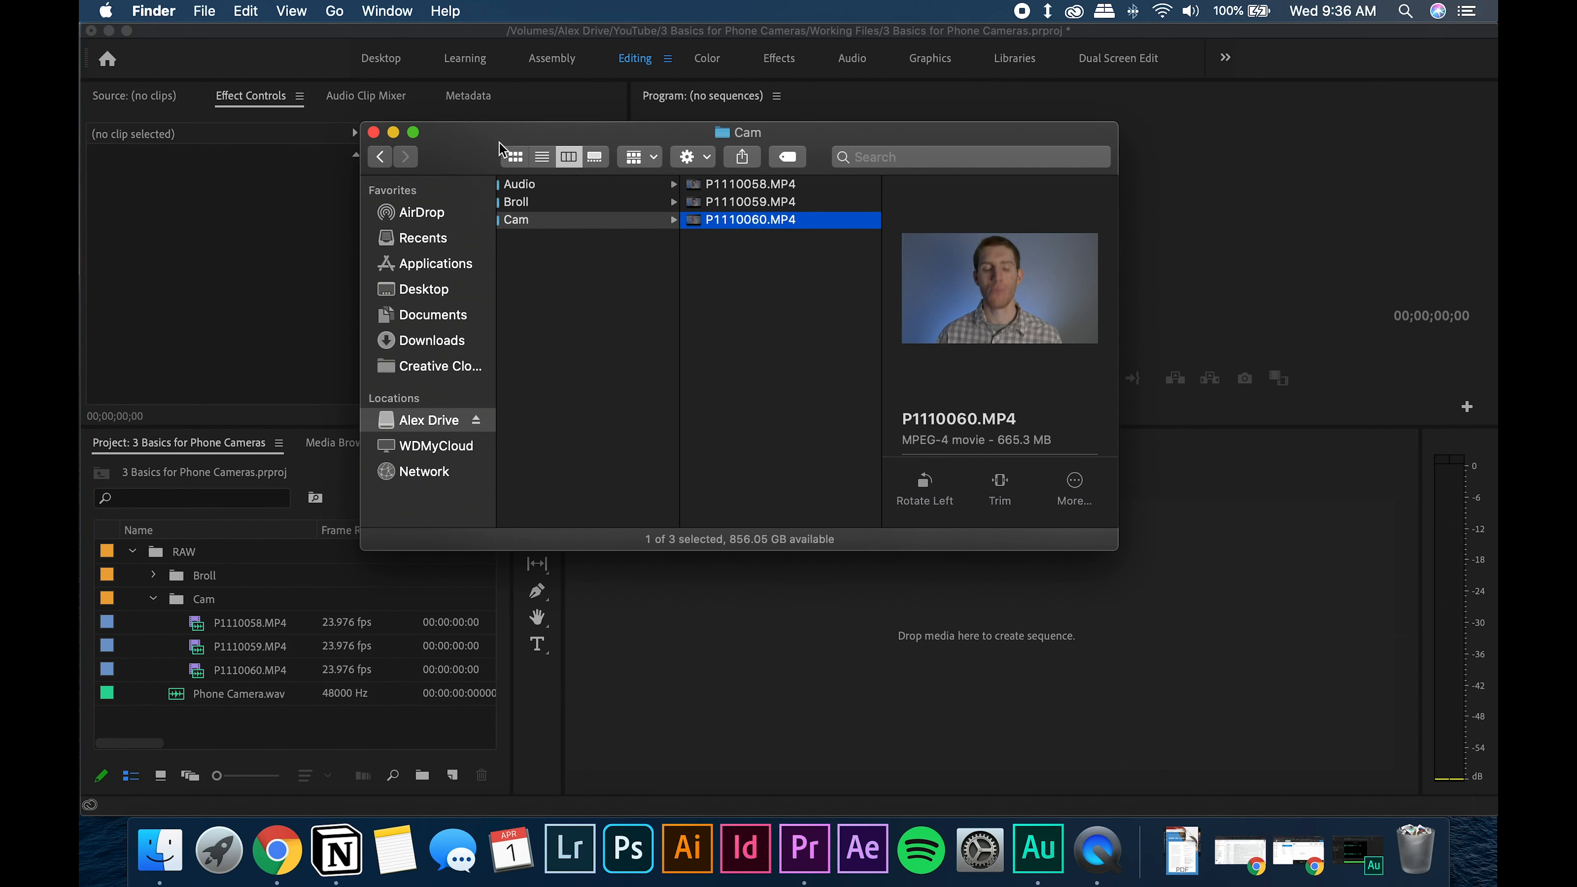
{"action": "left_click", "coordinate": [363, 724]}
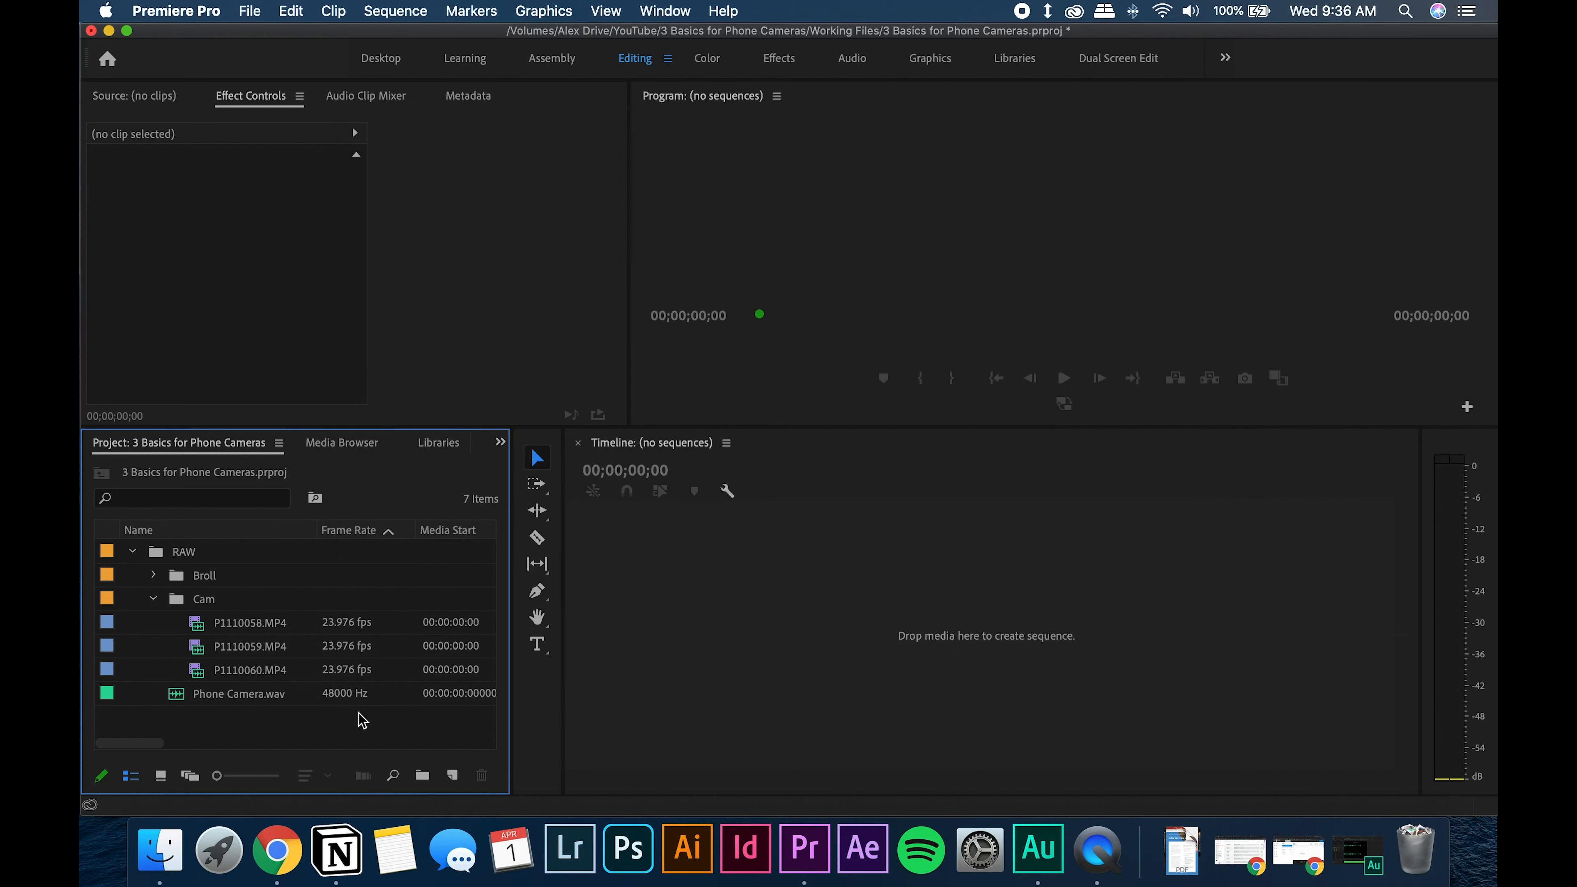
- Select clips P1110058.MP4 through P1110060.MP4 in the Cam bin and open the Create Proxies settings for them
{"action": "left_click", "coordinate": [319, 628]}
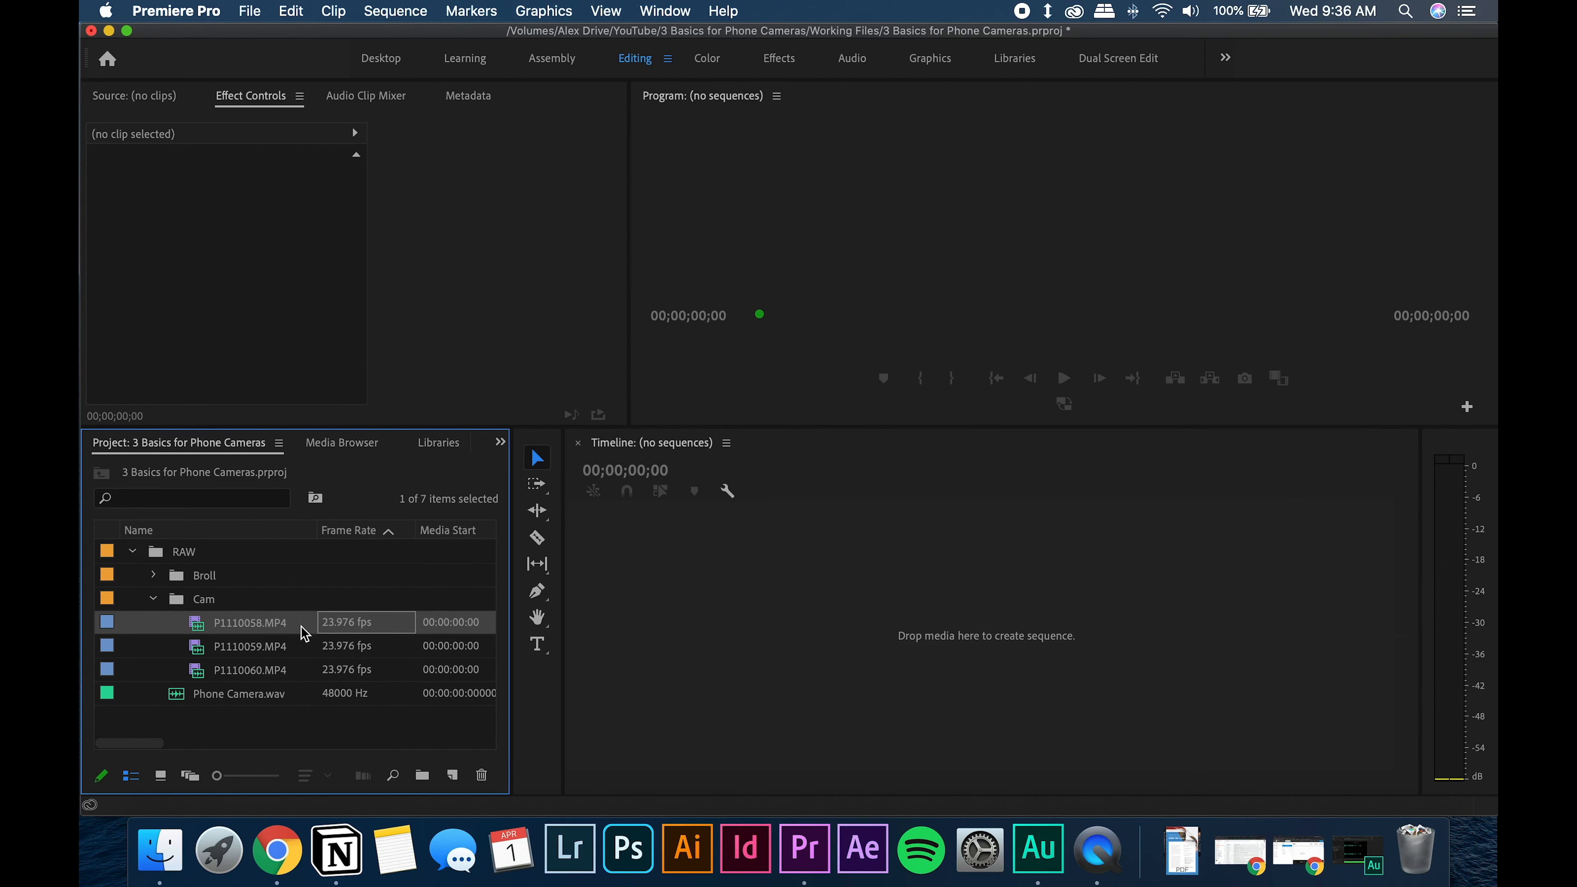
{"action": "left_click", "coordinate": [271, 670], "text": "shift"}
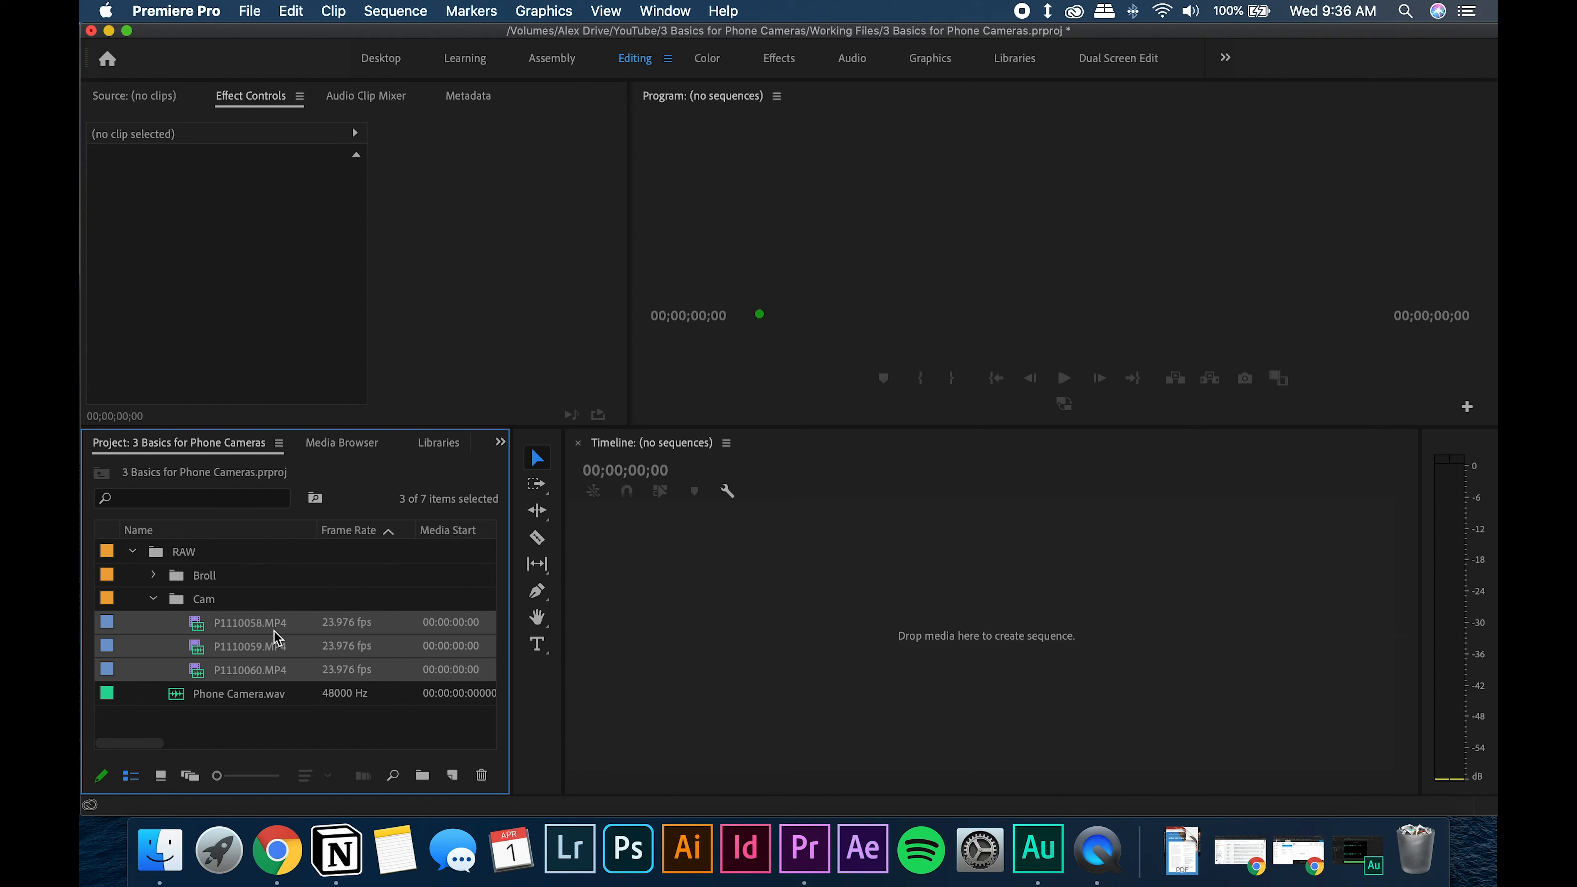
{"action": "right_click", "coordinate": [274, 631]}
{"action": "mouse_move", "coordinate": [363, 612]}
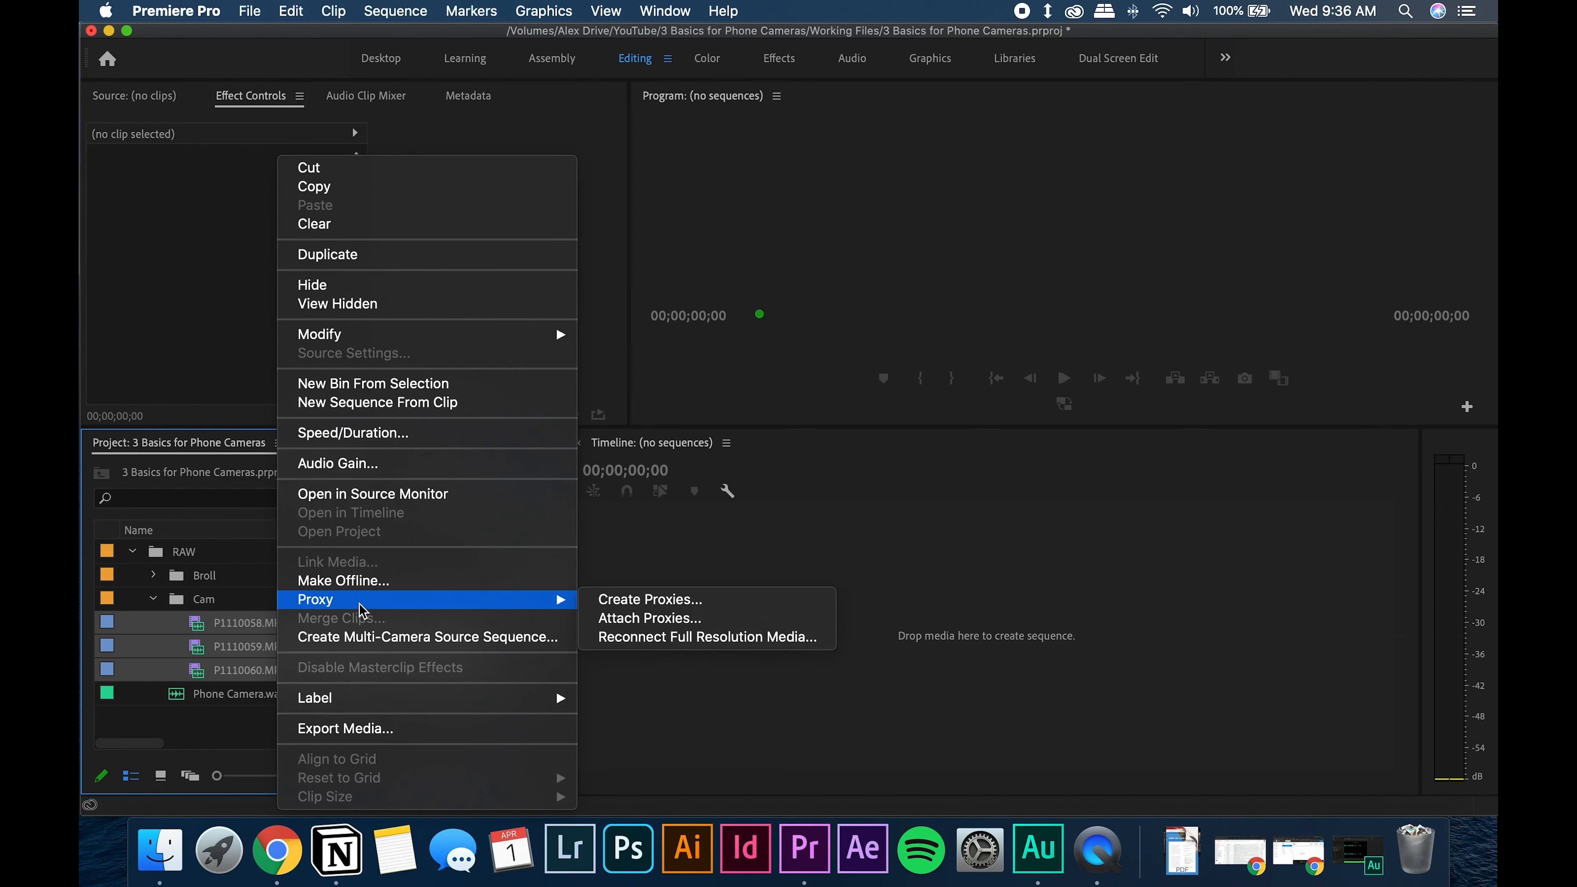
{"action": "left_click", "coordinate": [629, 600]}
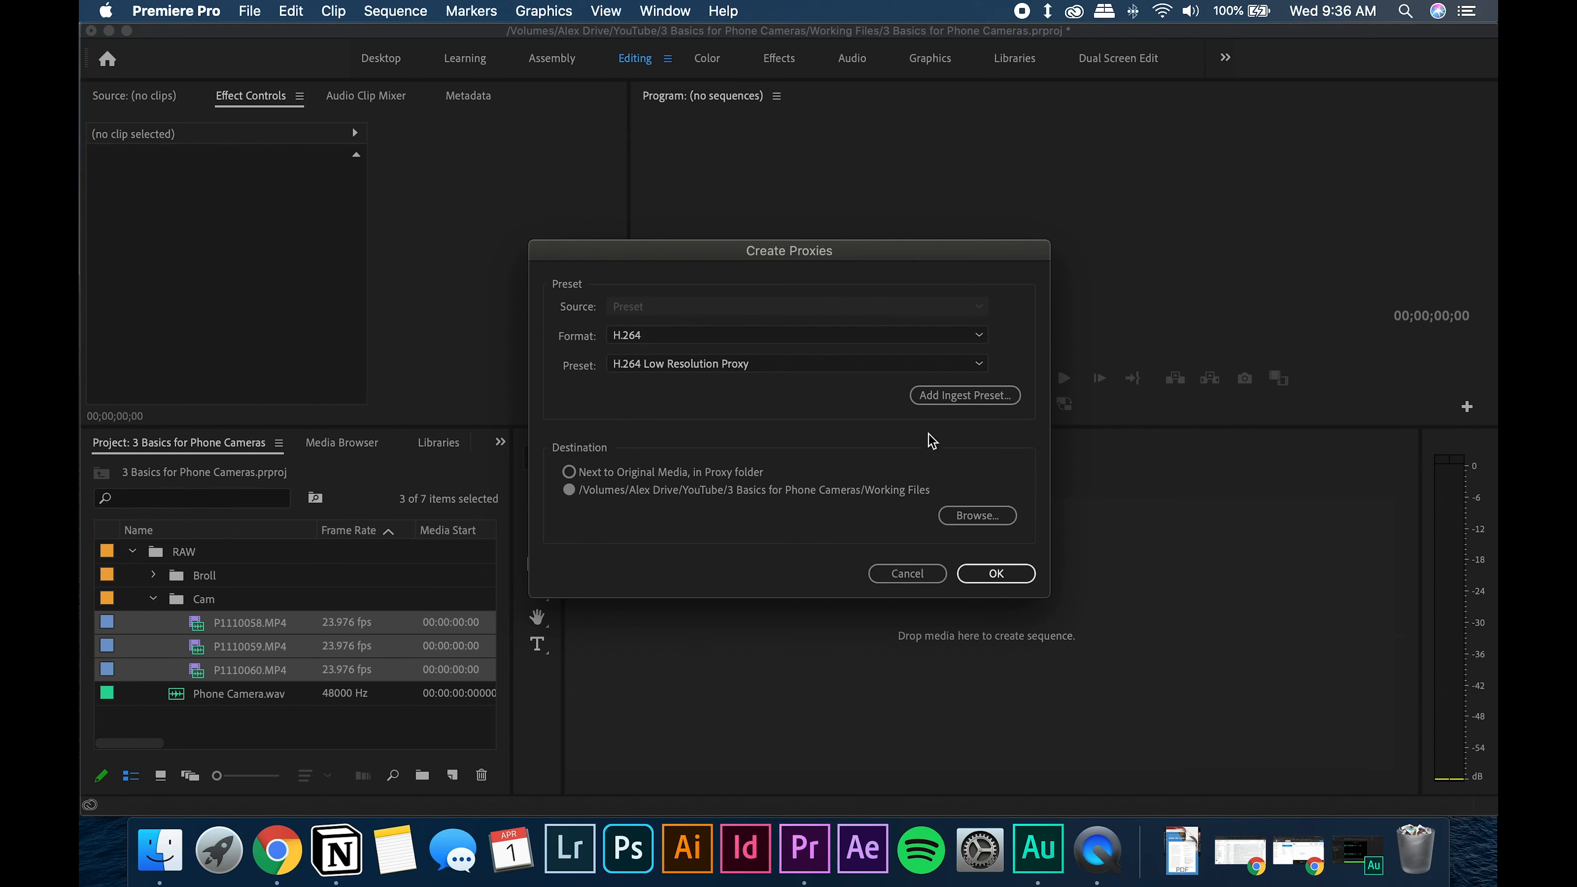
- Try the QuickTime format for the proxies and set the format back to H.264
{"action": "left_click", "coordinate": [773, 341]}
{"action": "left_click", "coordinate": [658, 376]}
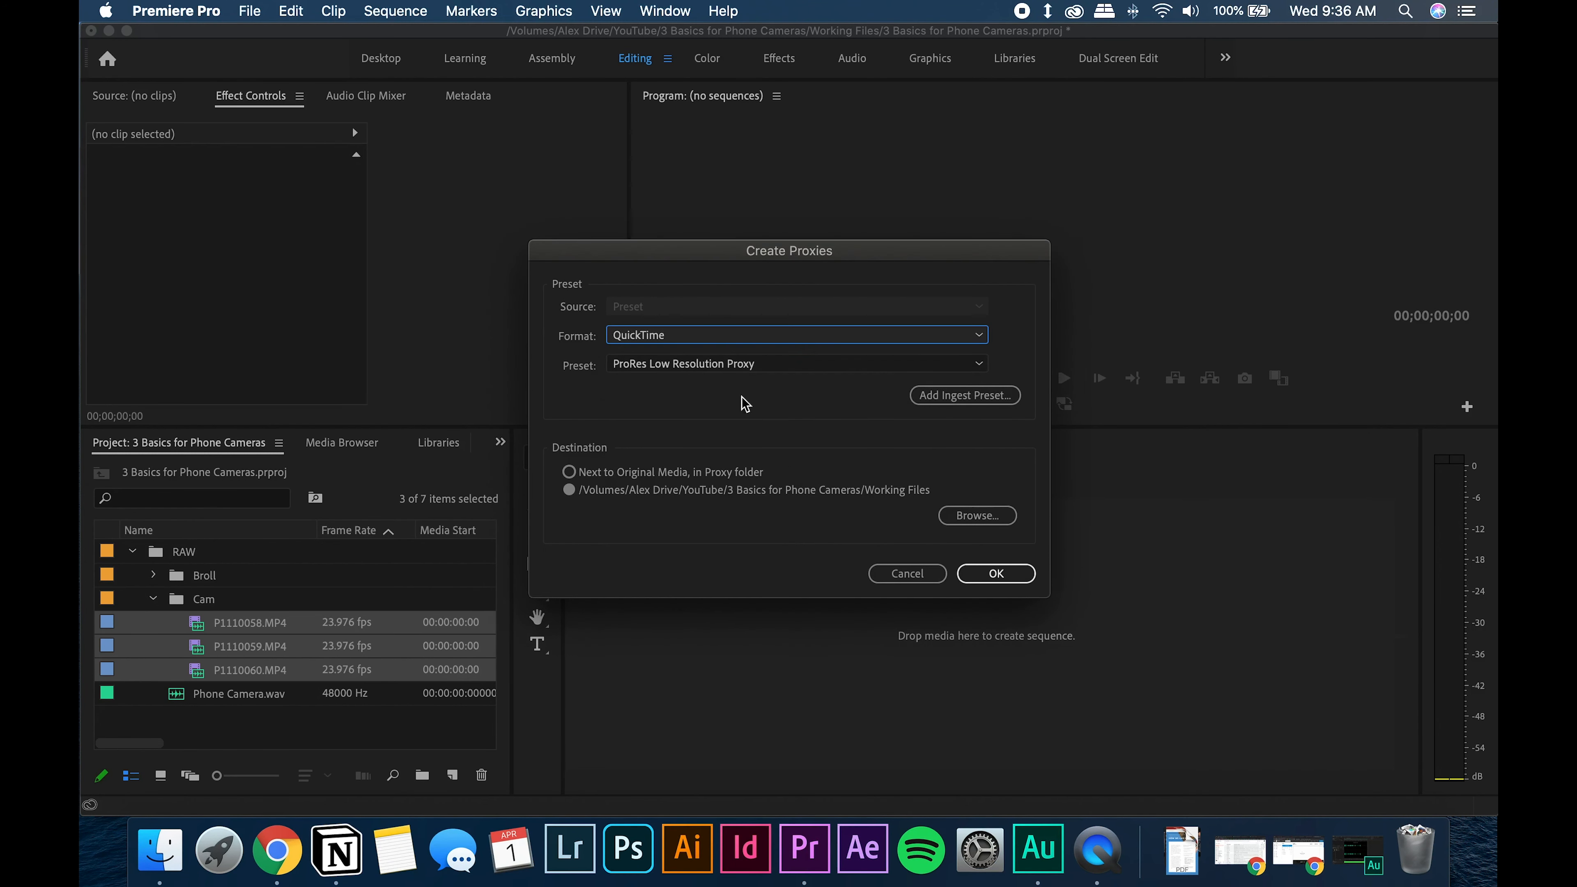
{"action": "left_click", "coordinate": [688, 343]}
{"action": "left_click", "coordinate": [682, 358]}
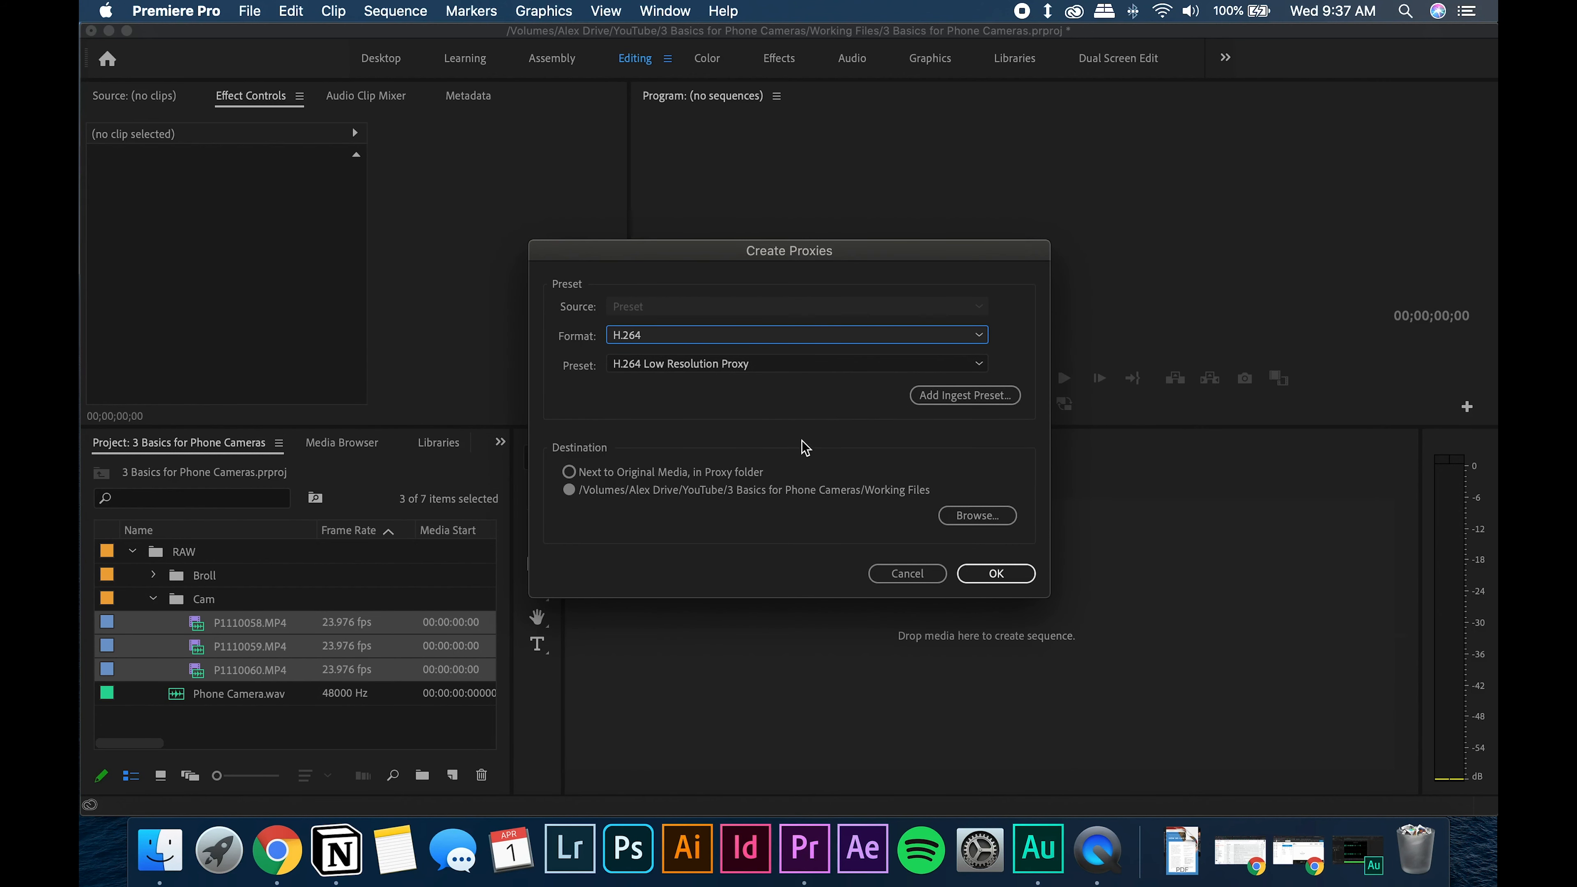
- Browse for the proxy destination in YouTube/3 Basics for Phone Cameras/Working Files on the external drive and create a folder named Proxies there
{"action": "left_click", "coordinate": [968, 515]}
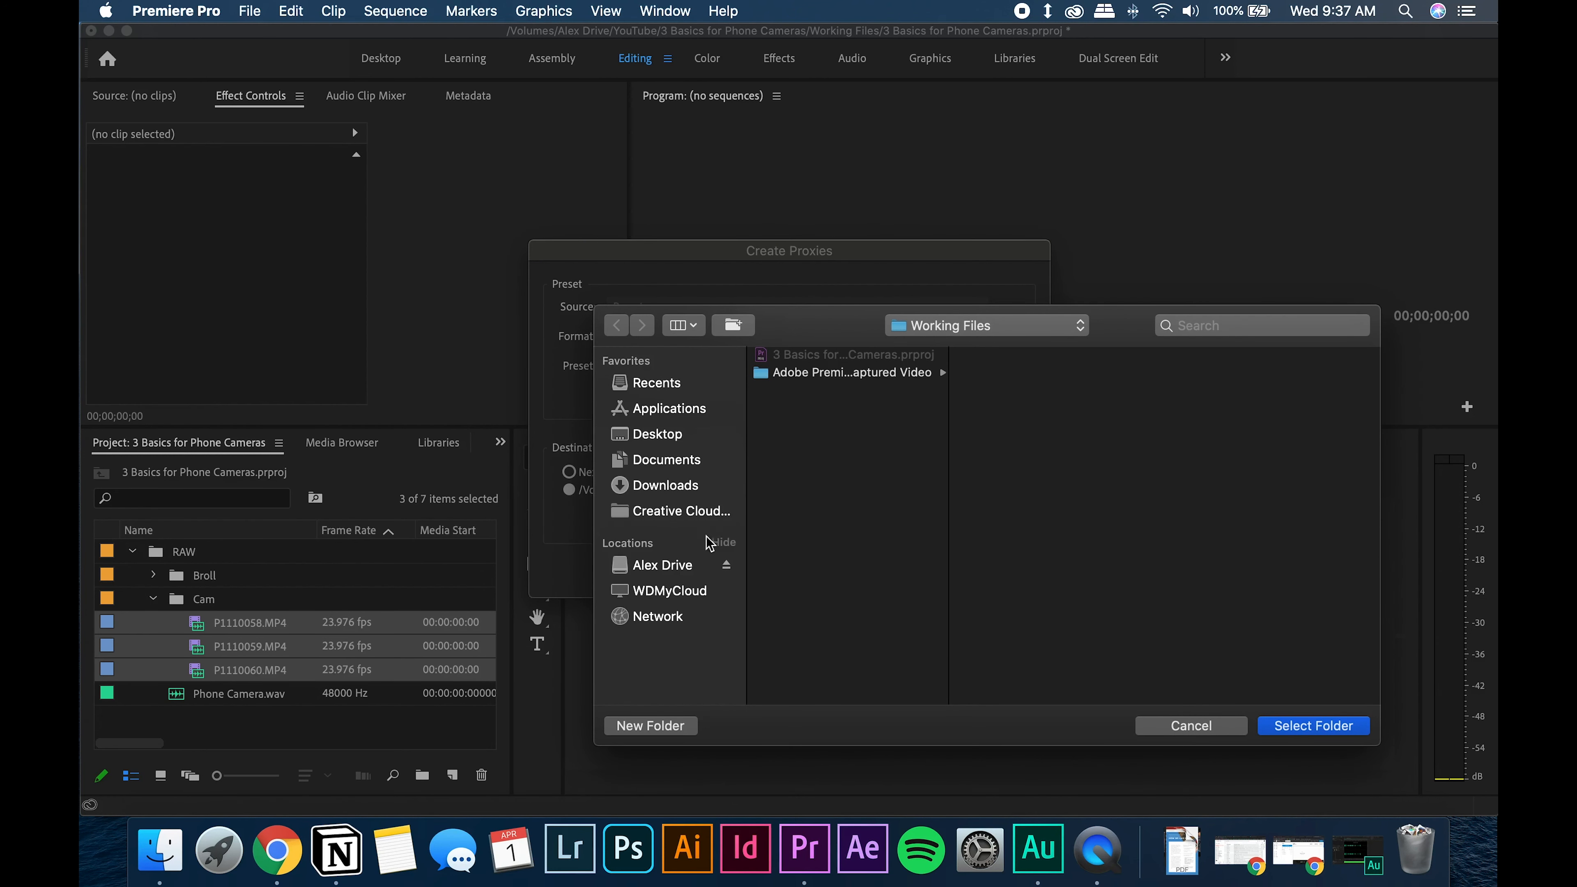
{"action": "left_click", "coordinate": [645, 572]}
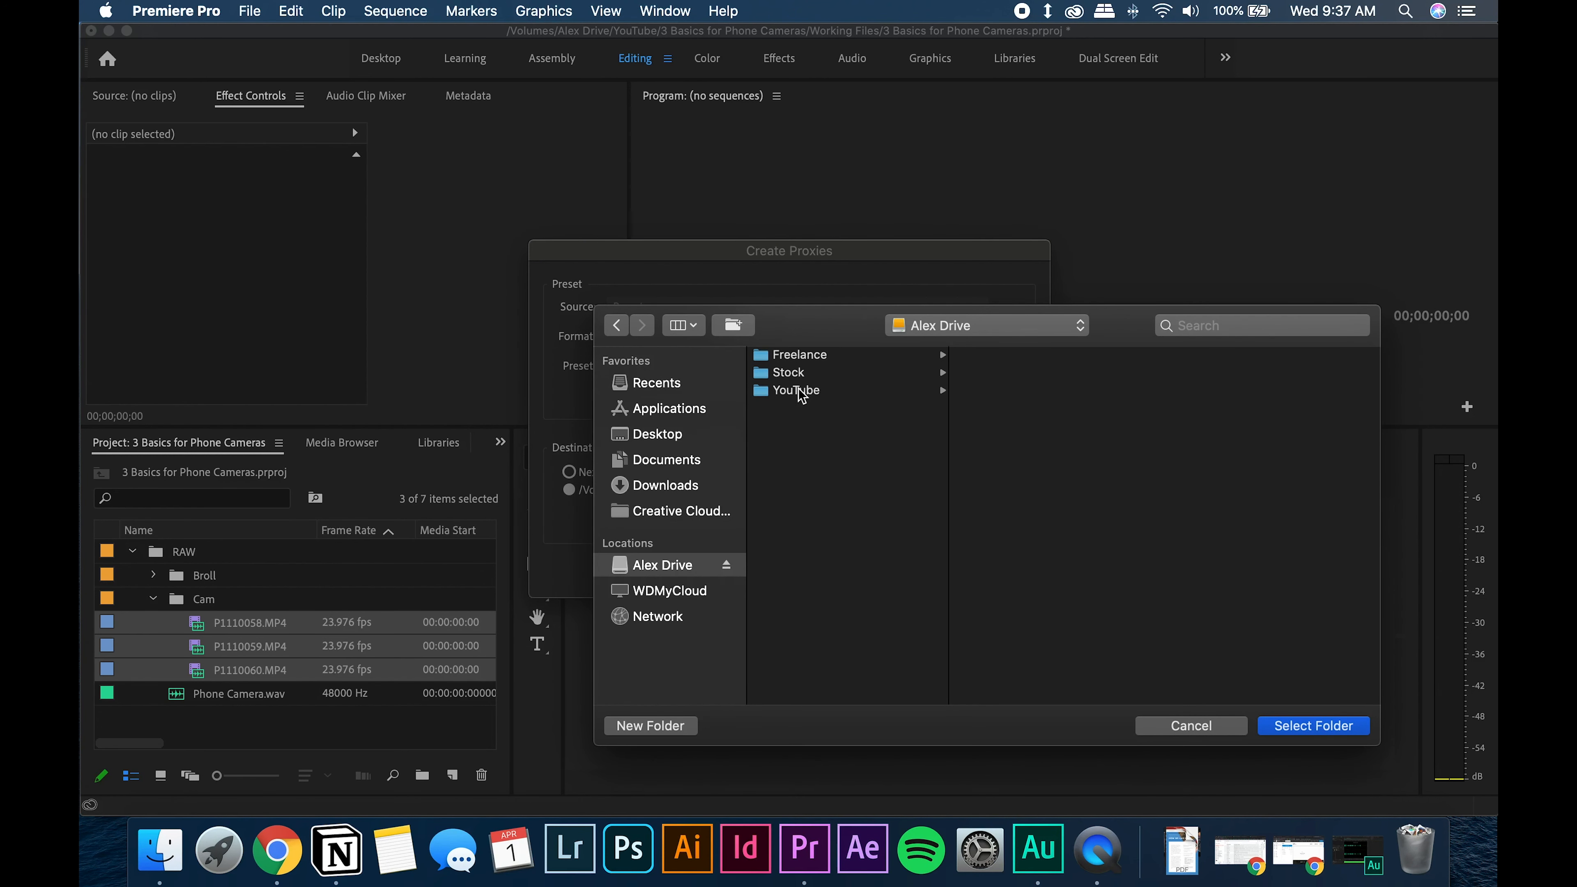
{"action": "left_click", "coordinate": [802, 393]}
{"action": "left_click", "coordinate": [999, 357]}
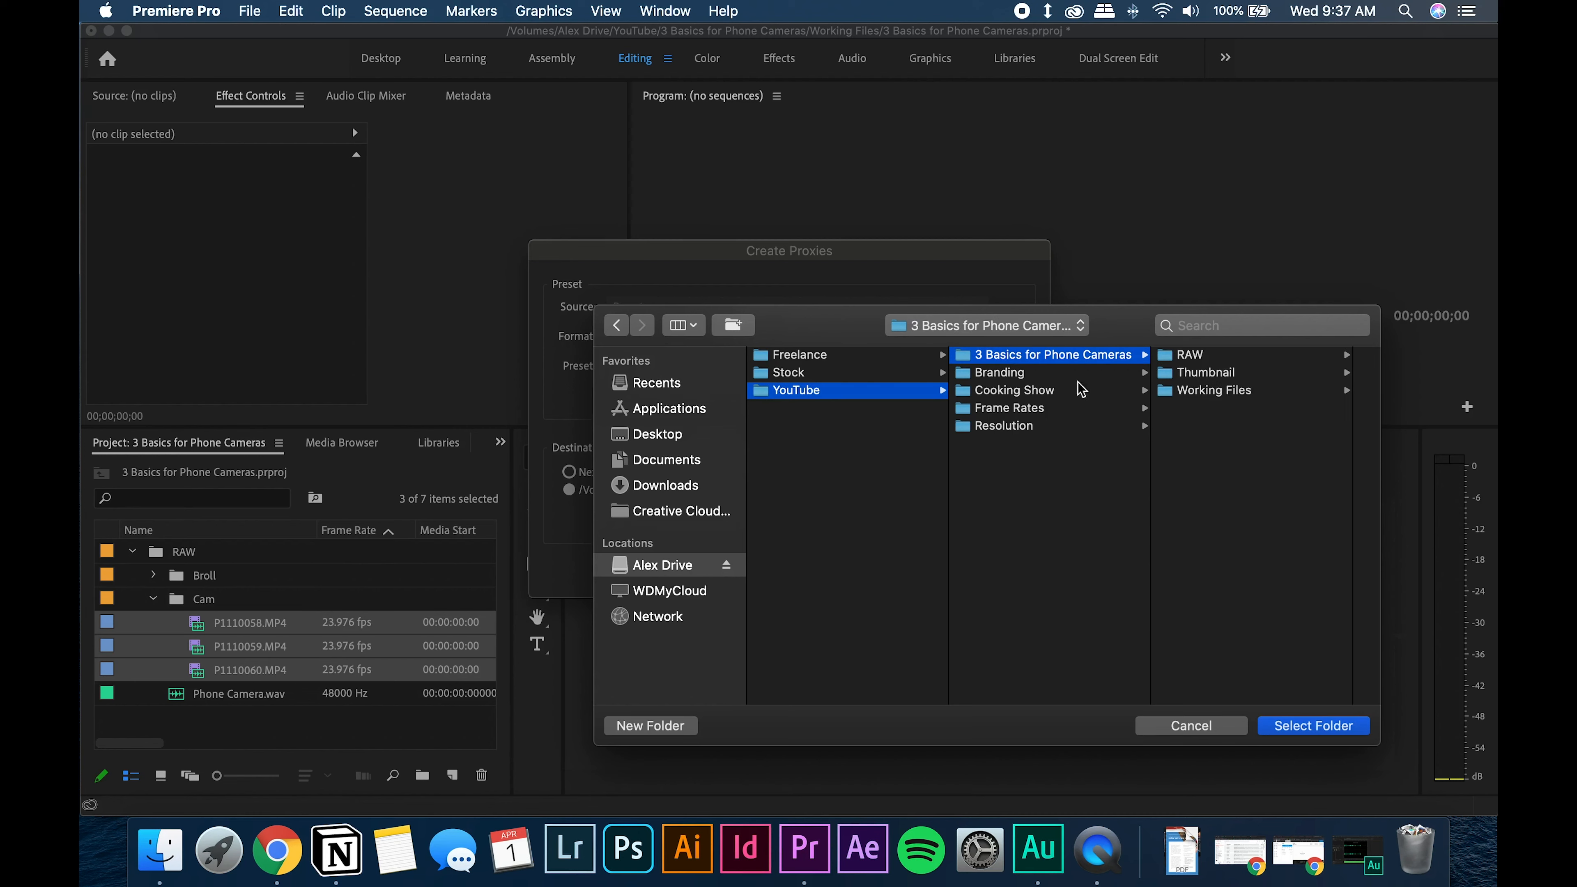
{"action": "left_click", "coordinate": [1194, 392]}
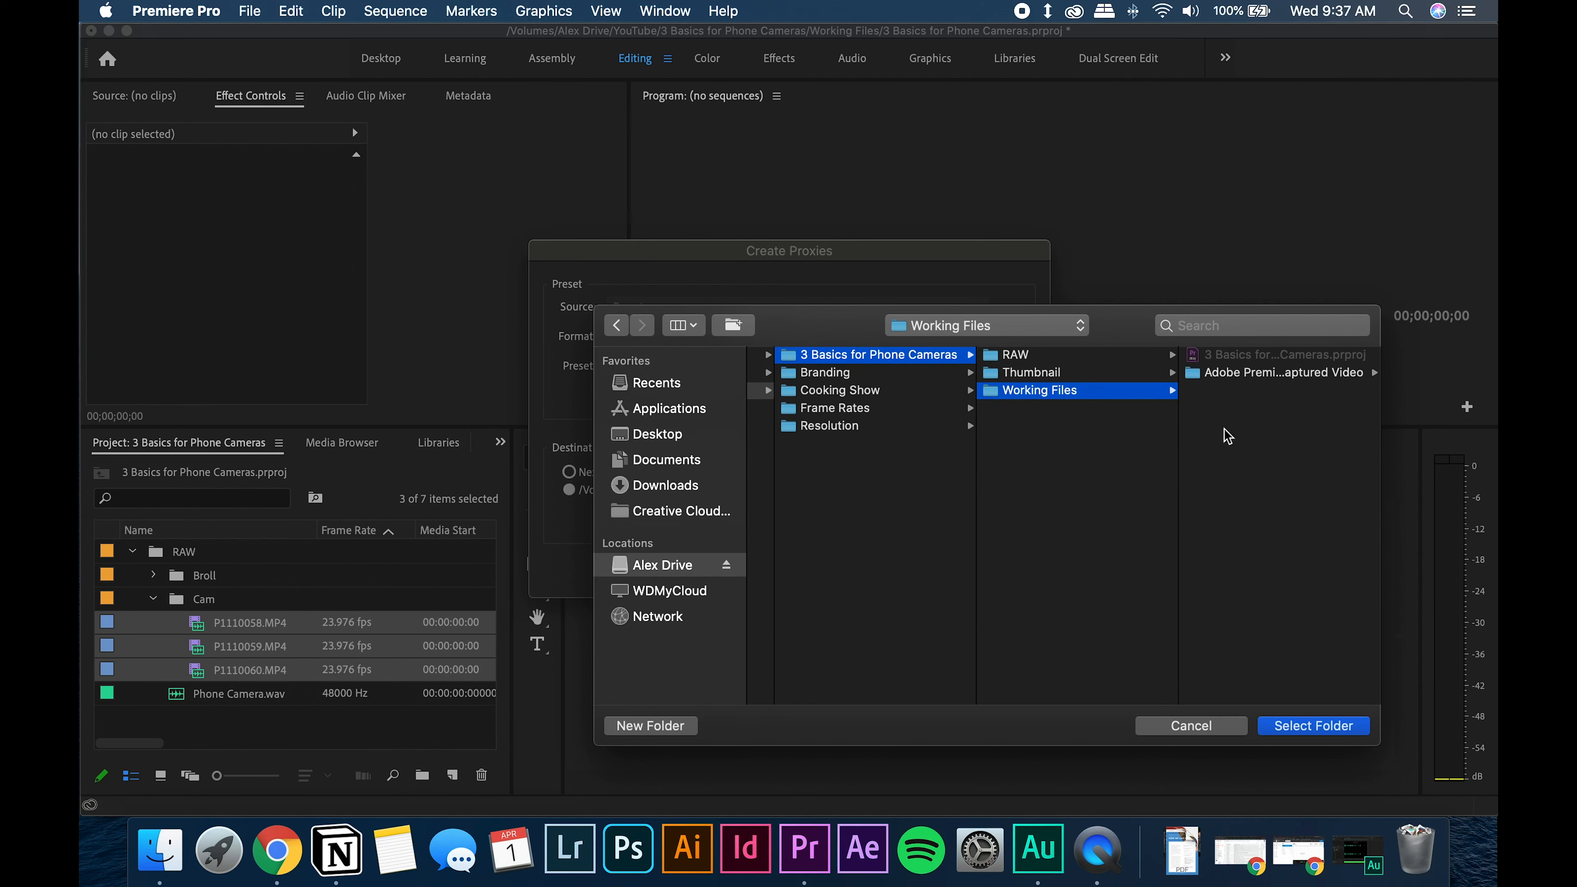
{"action": "left_click_drag", "start_coordinate": [1158, 327], "coordinate": [789, 274]}
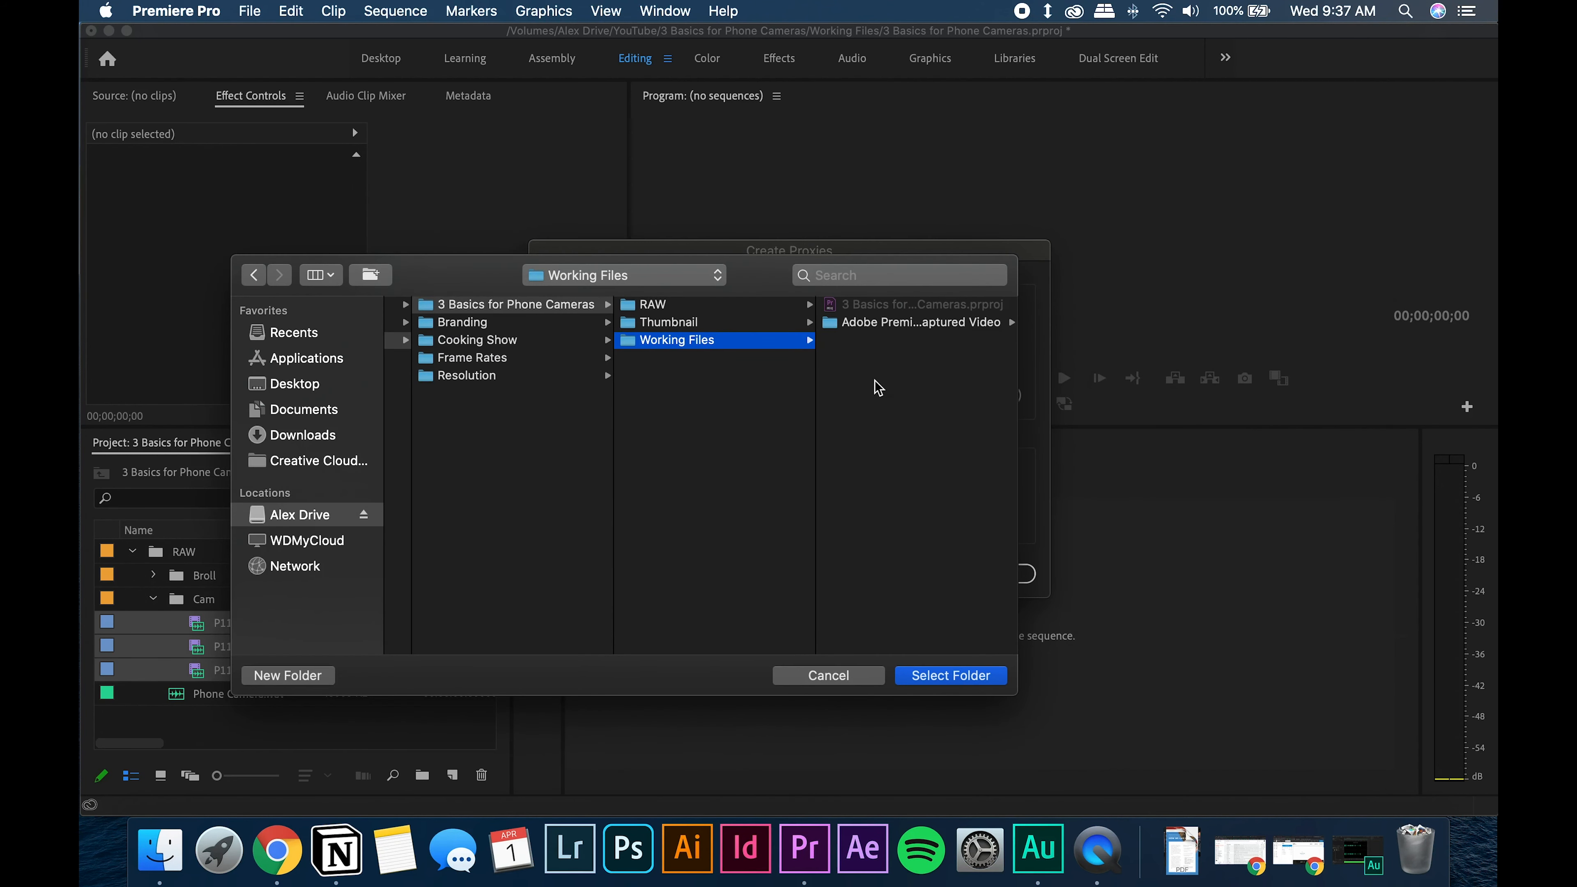
{"action": "left_click", "coordinate": [298, 683]}
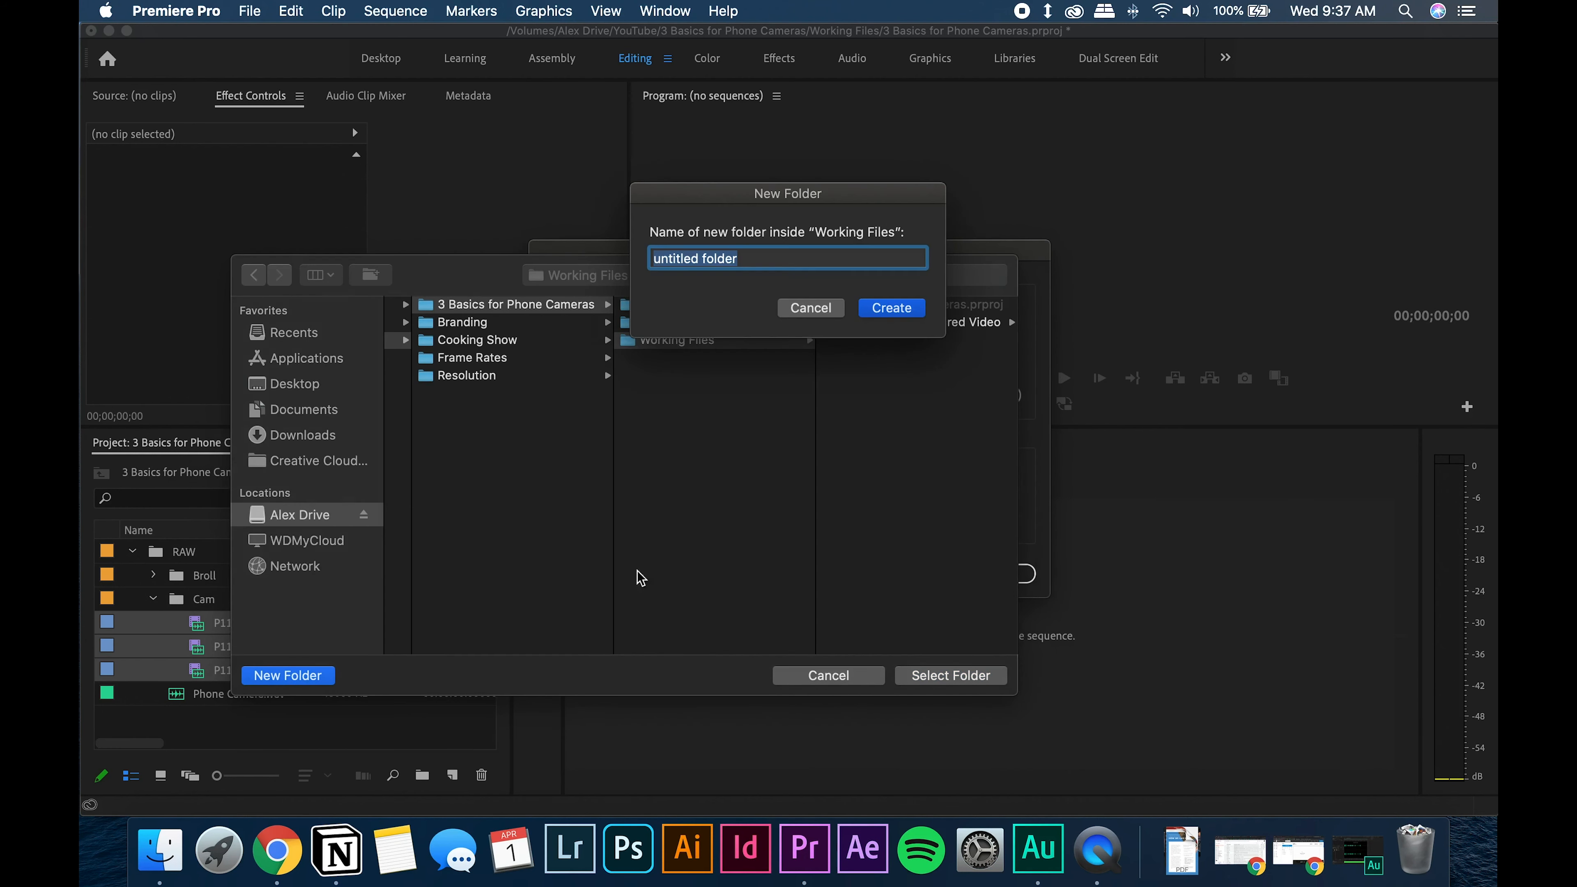
{"action": "type", "text": "Proxies"}
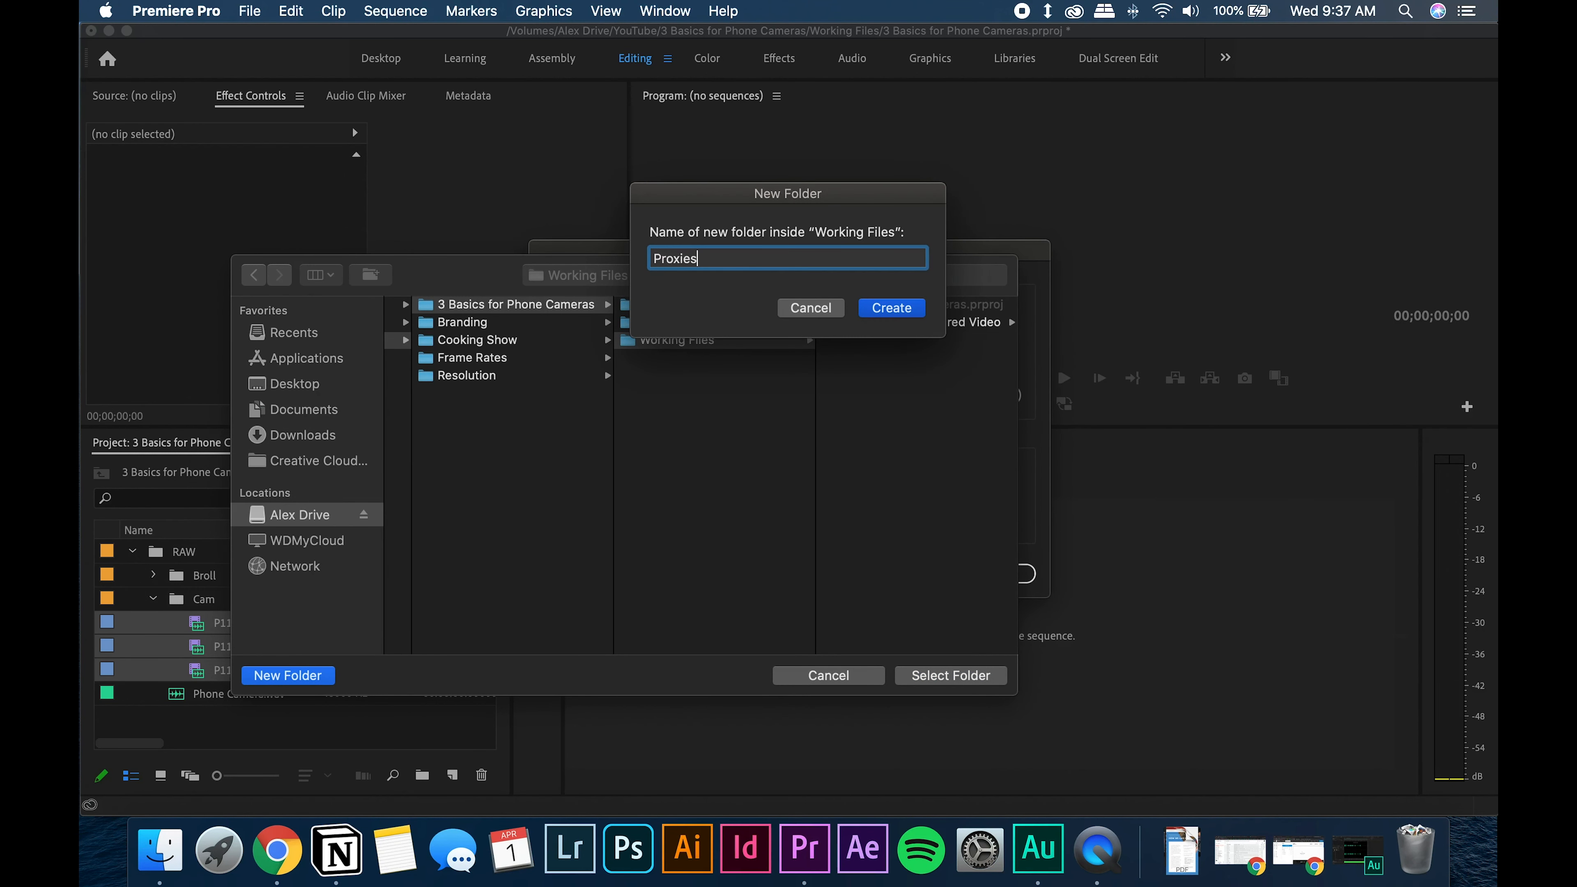
{"action": "key", "text": "Return"}
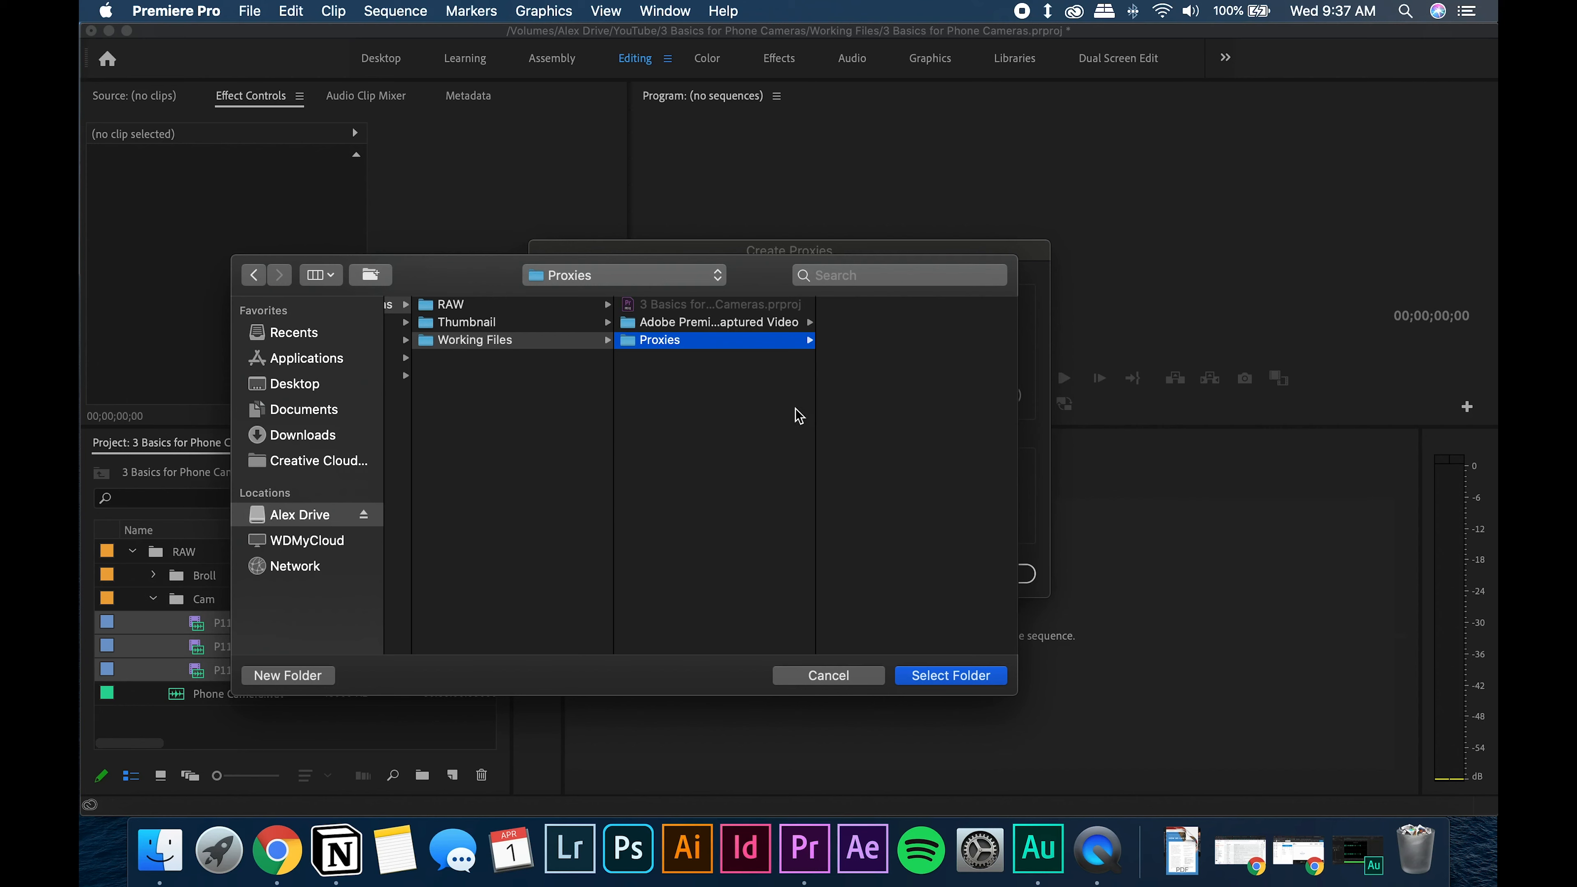
- Create a folder named Cam inside the Proxies folder
{"action": "left_click_drag", "start_coordinate": [426, 279], "coordinate": [571, 243]}
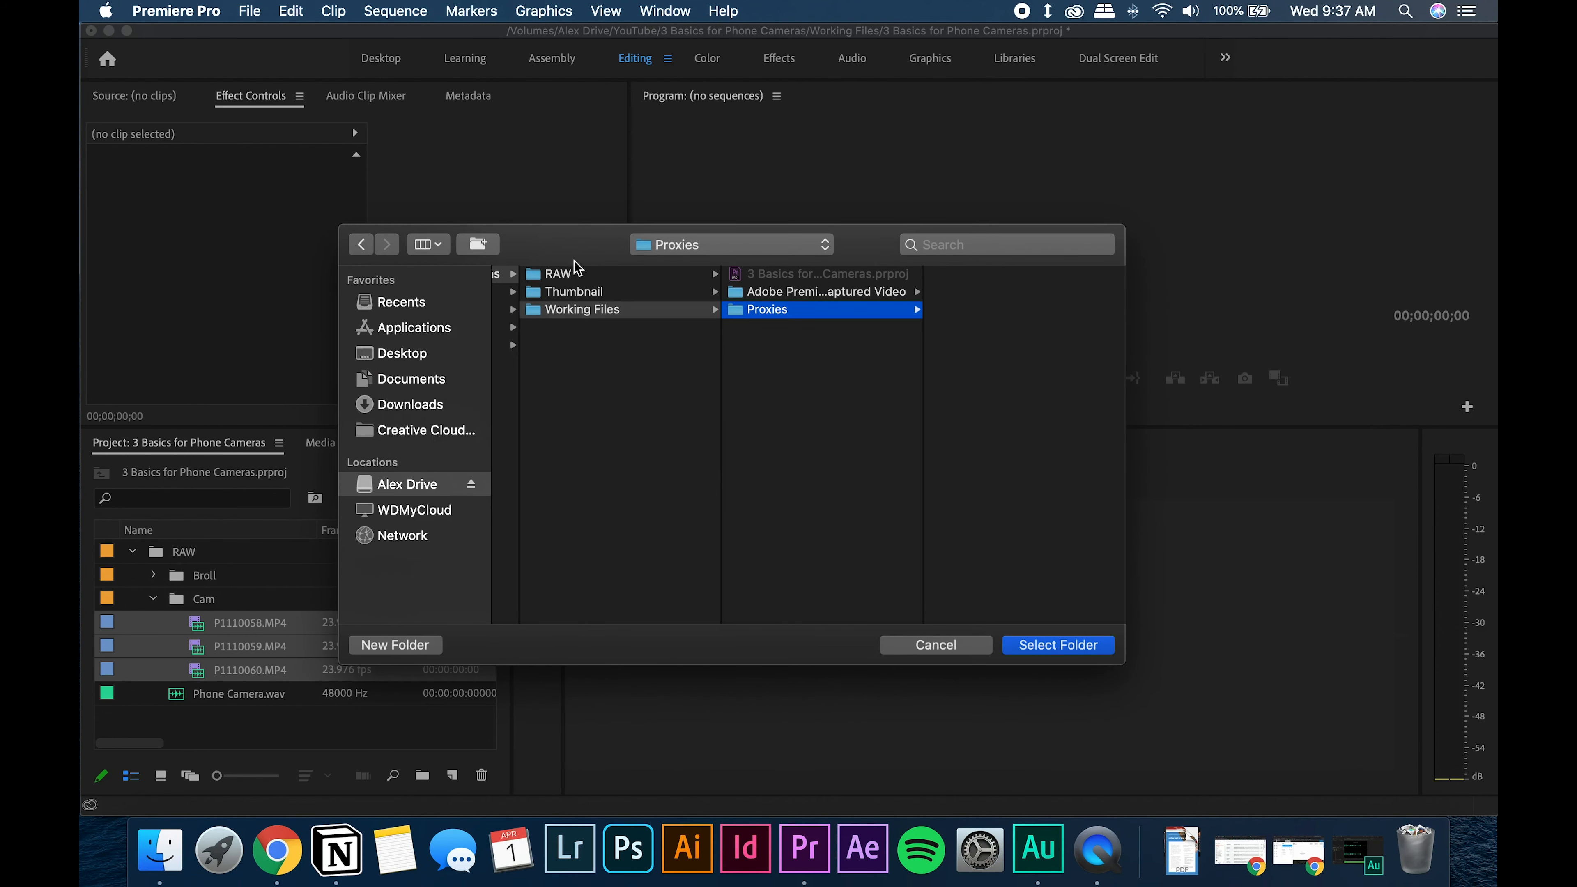
{"action": "left_click", "coordinate": [395, 644]}
{"action": "type", "text": "Cam"}
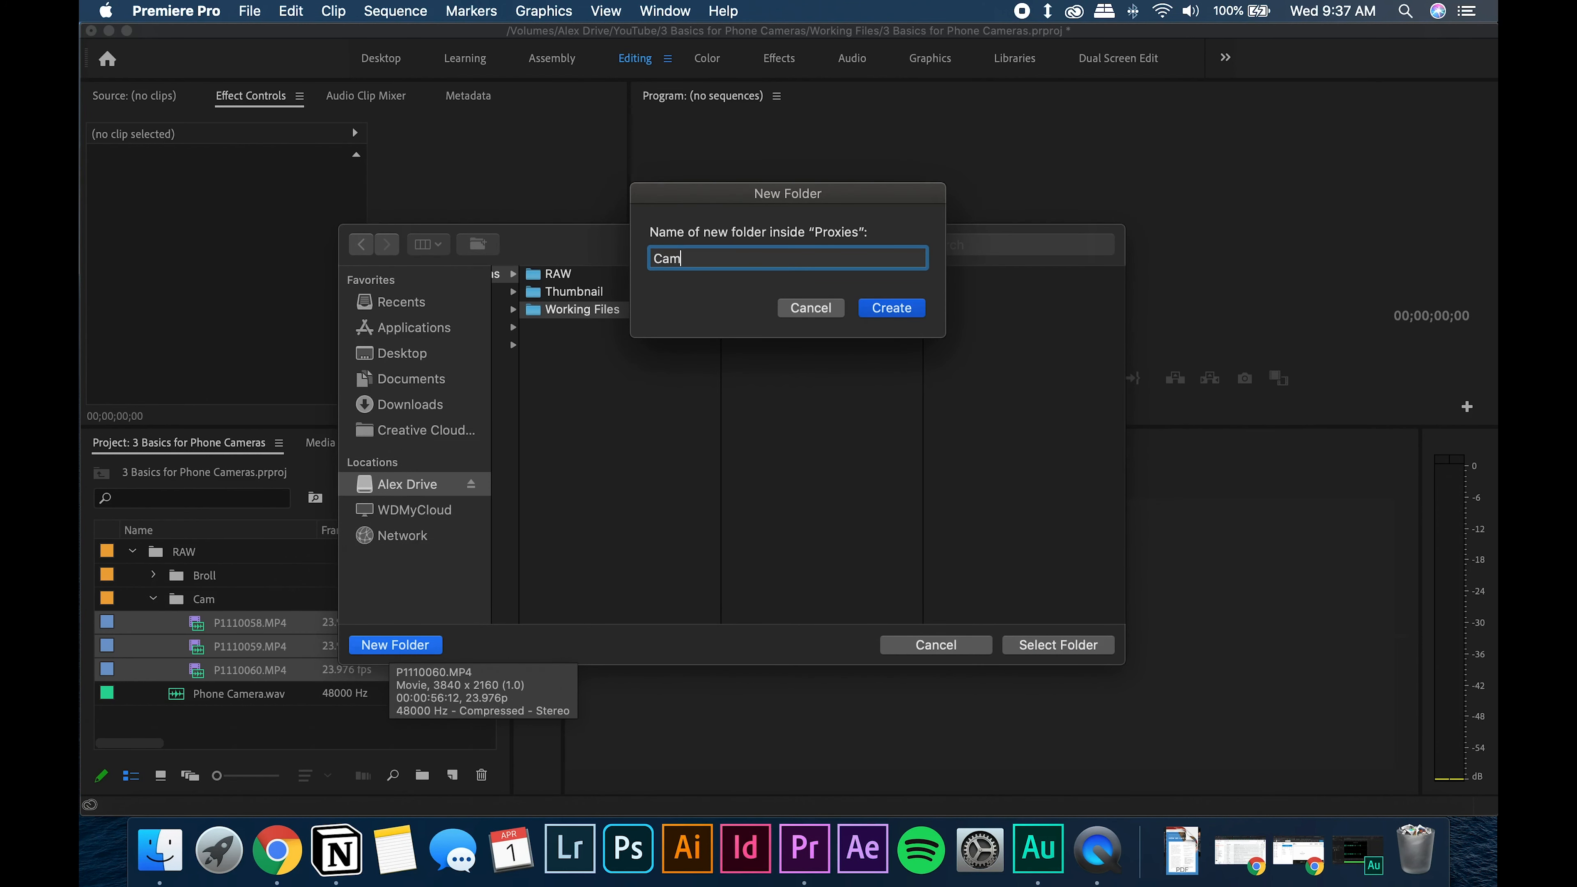
{"action": "key", "text": "Return"}
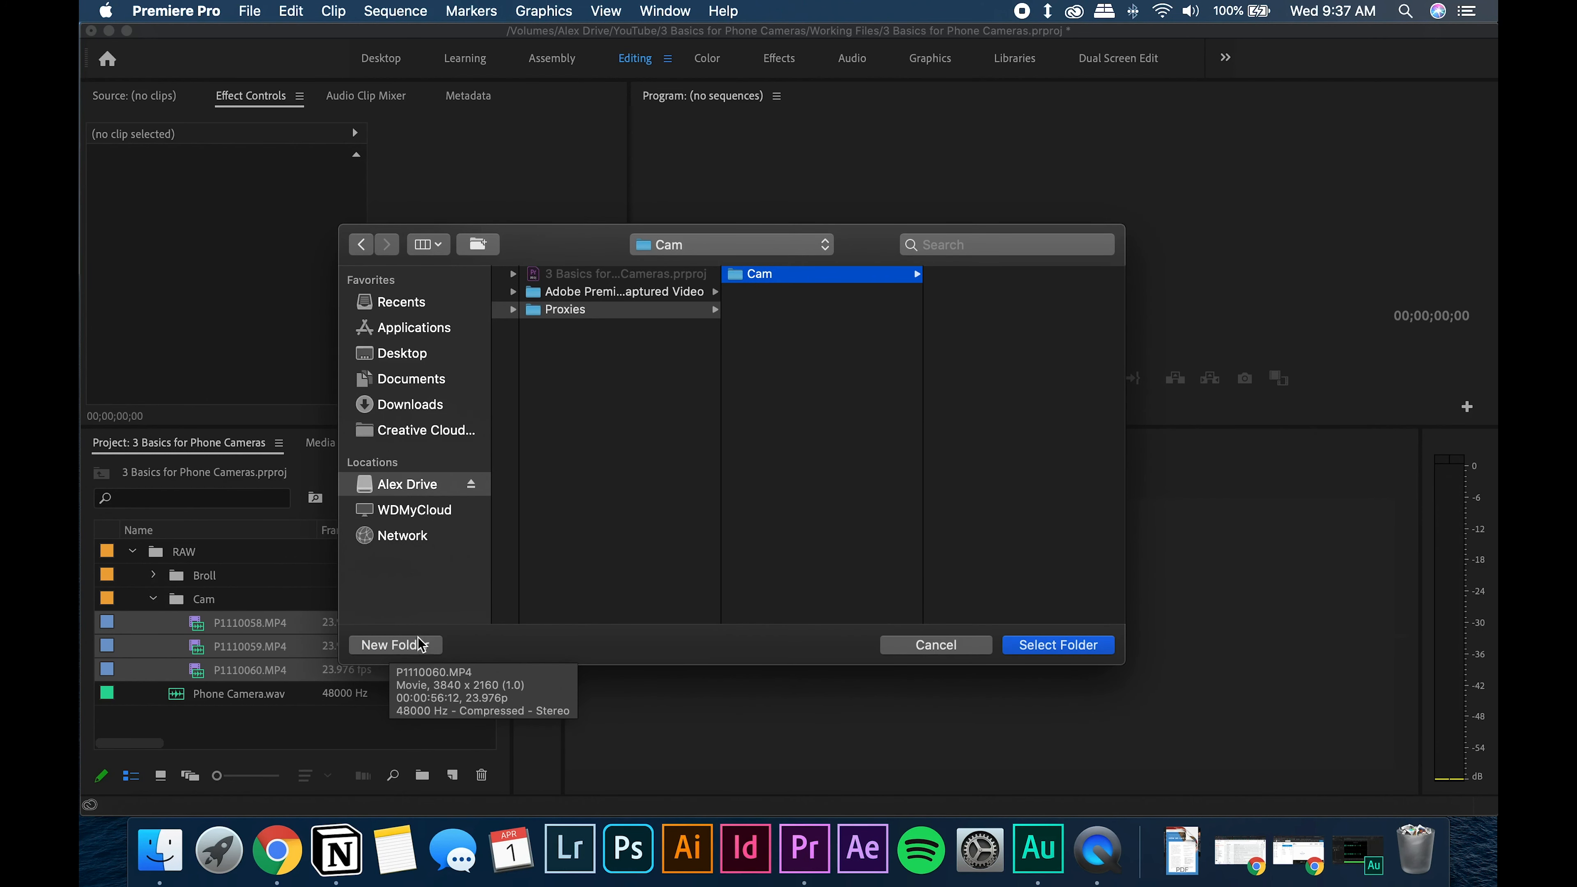
- Create a second folder named Broll inside the Proxies folder
{"action": "left_click", "coordinate": [658, 314]}
{"action": "left_click", "coordinate": [412, 644]}
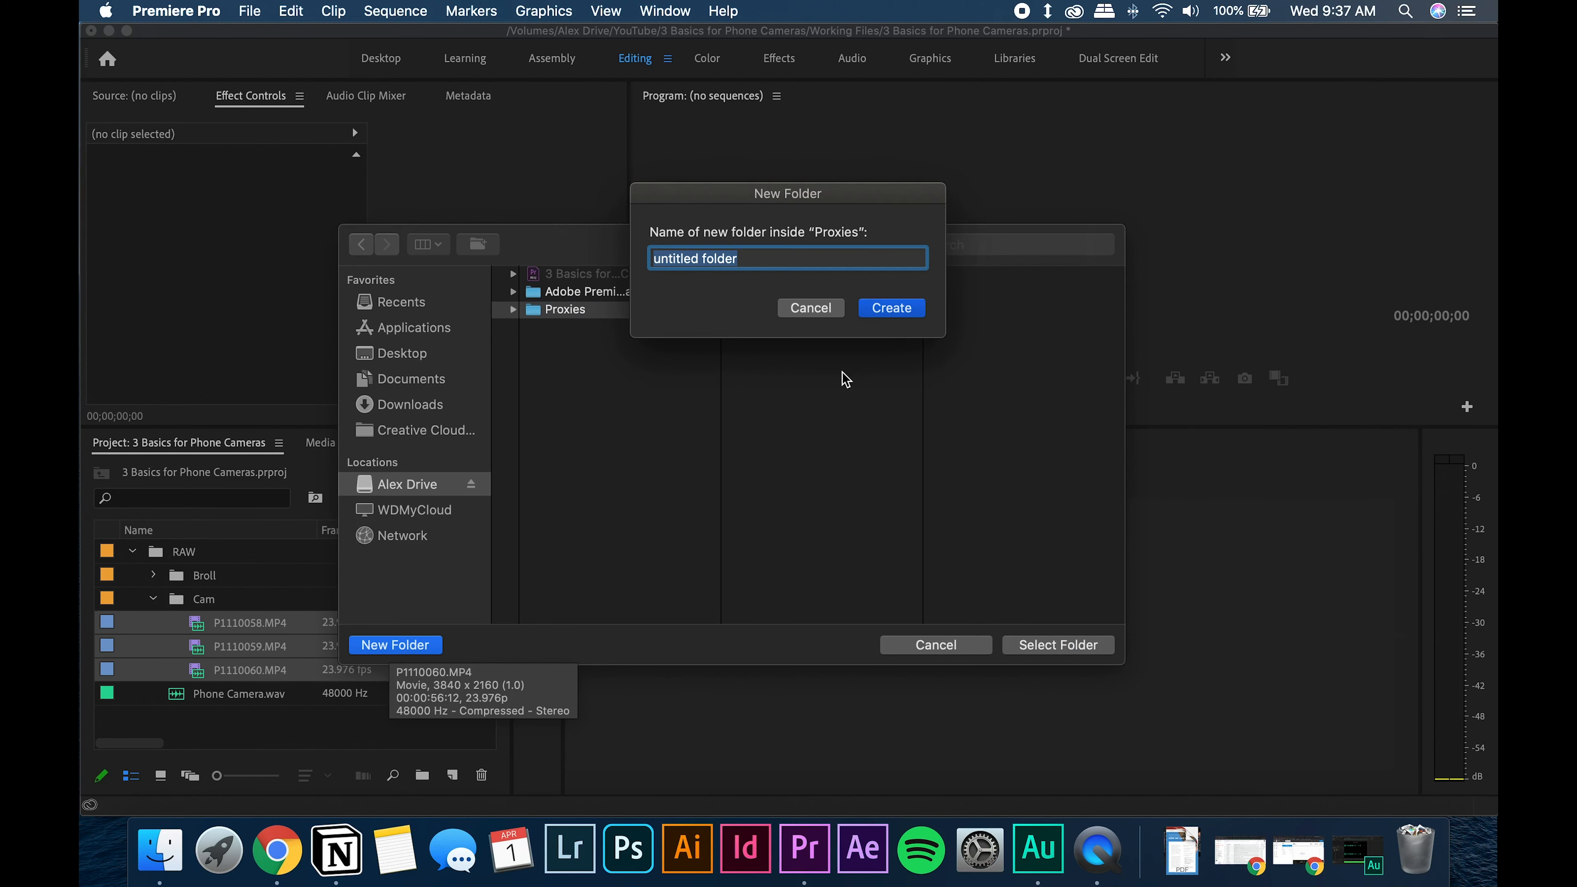
{"action": "type", "text": "Broll"}
{"action": "key", "text": "Return"}
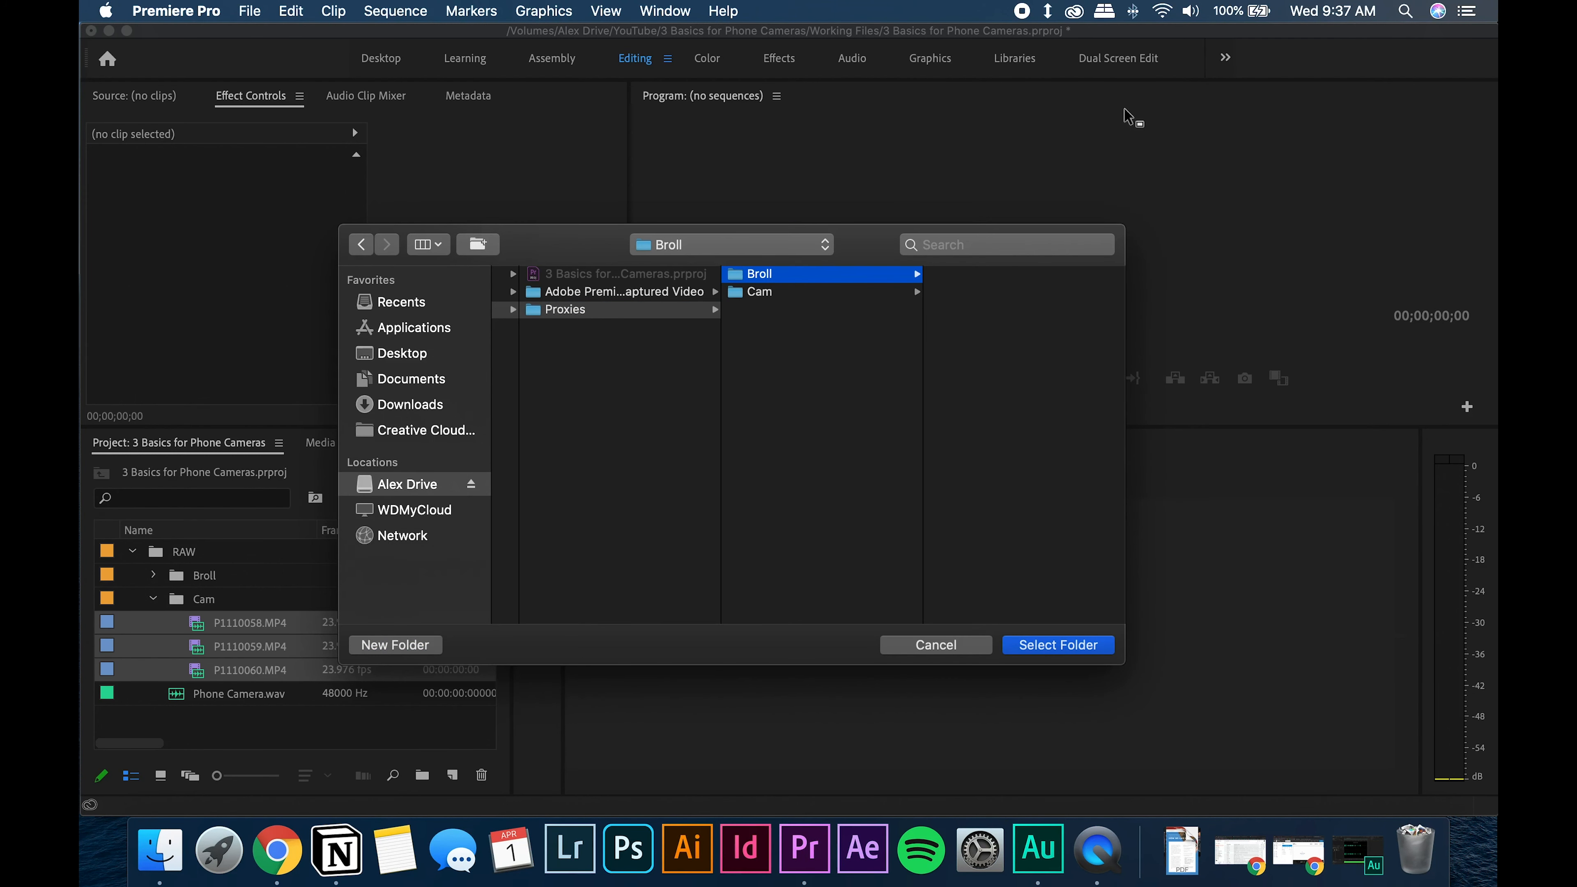
- Choose the Proxies/Cam folder as the destination and start creating H.264 Low Resolution Proxy files for the selected Cam clips
{"action": "left_click", "coordinate": [782, 295]}
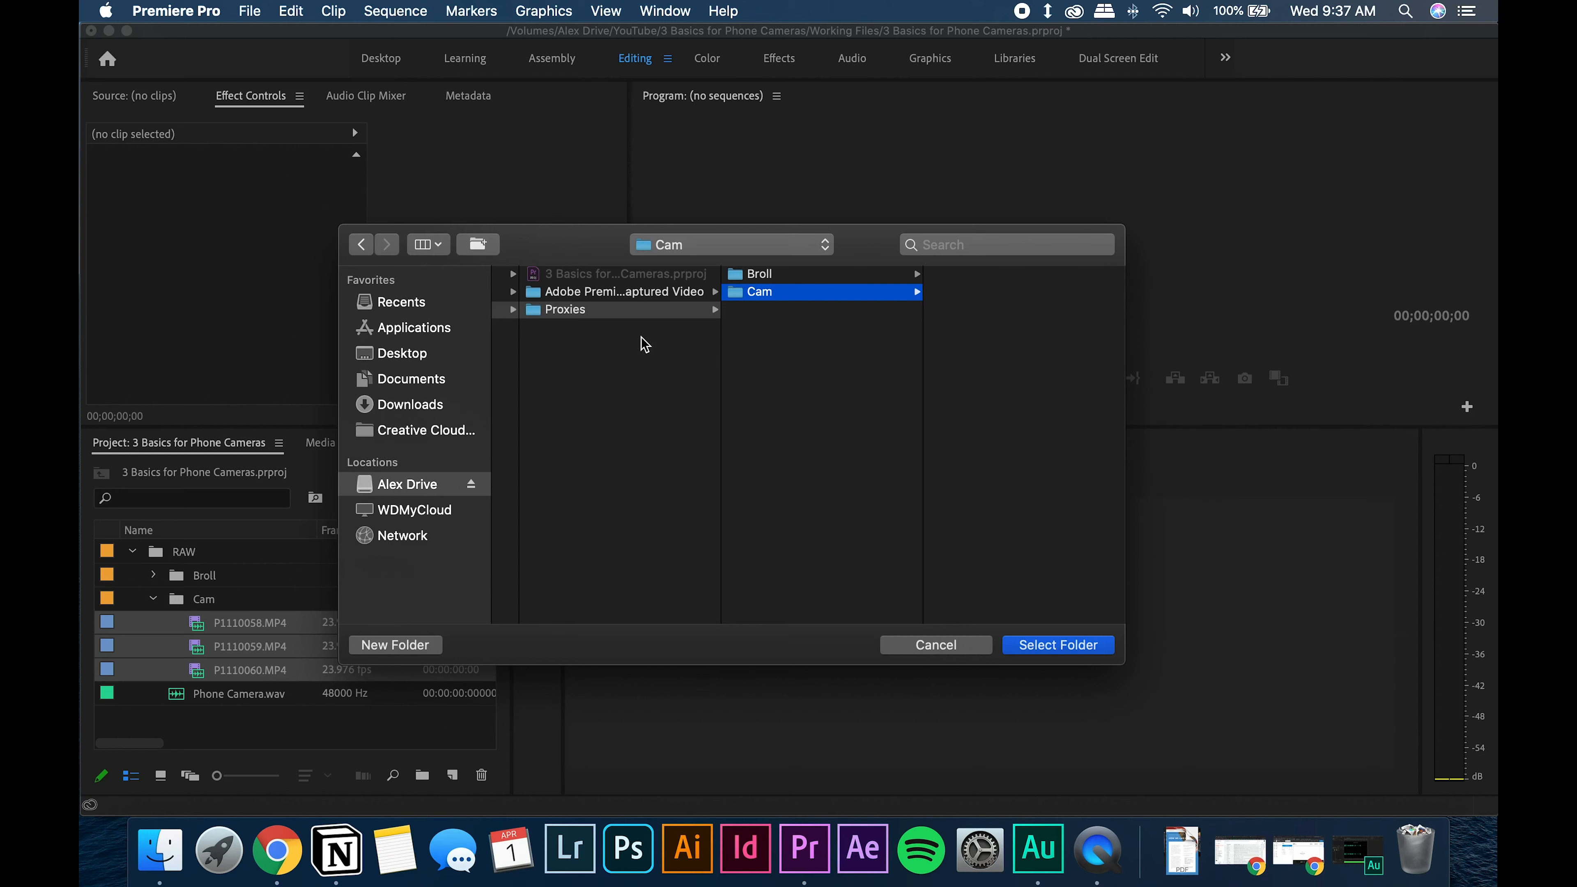
{"action": "left_click", "coordinate": [1018, 645]}
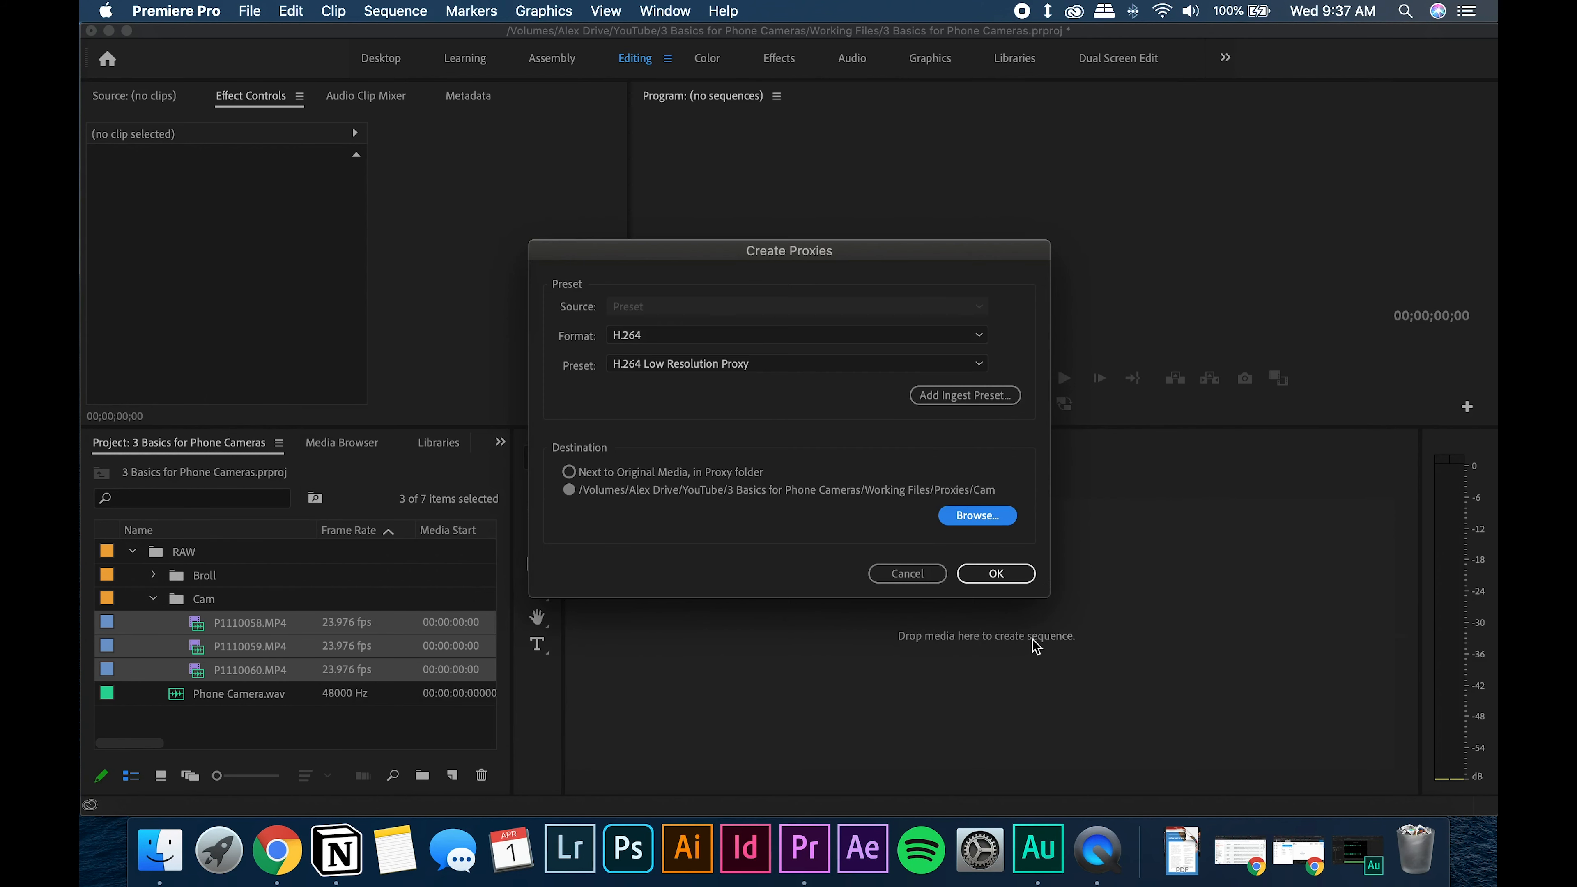
{"action": "left_click", "coordinate": [1011, 577]}
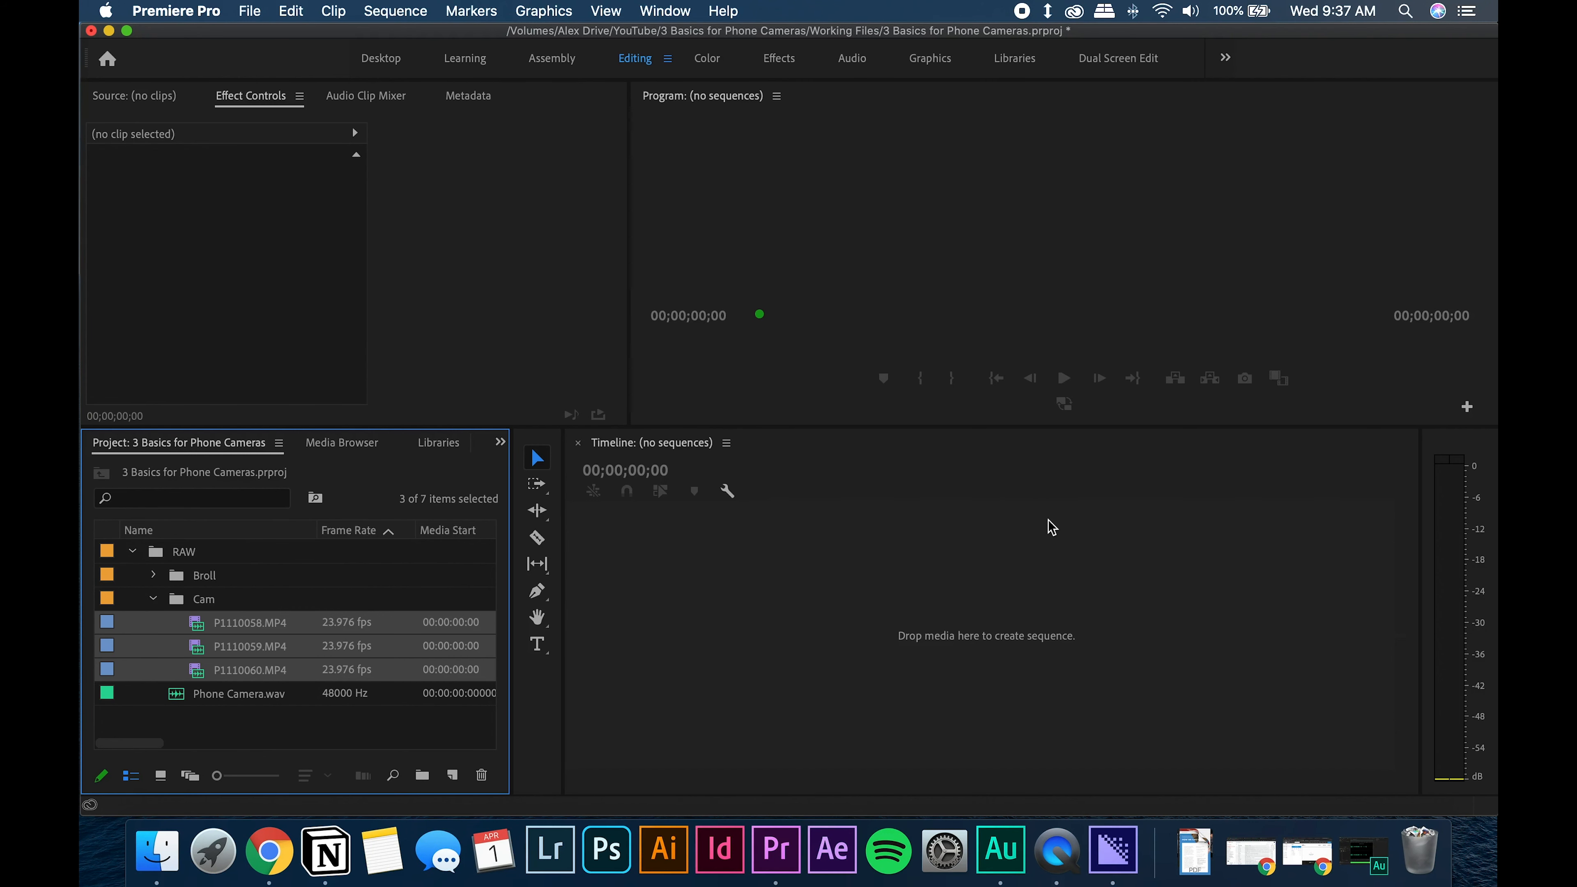
- Switch to Media Encoder to check the Cam proxy queue, minimize its window and return to Premiere Pro
{"action": "left_click", "coordinate": [1113, 849]}
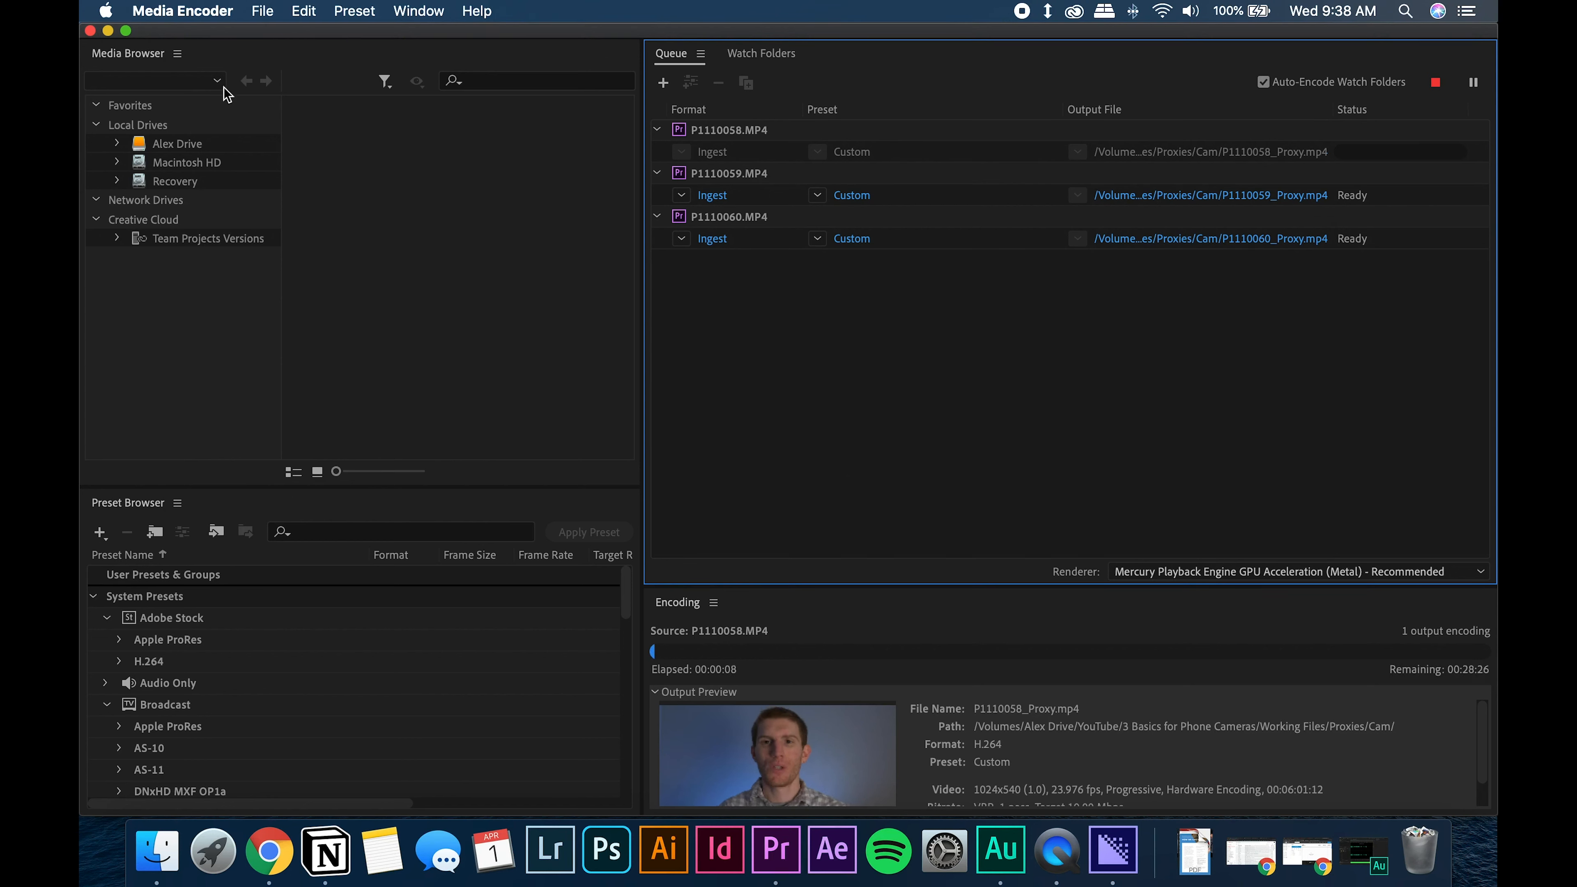
{"action": "left_click", "coordinate": [108, 30]}
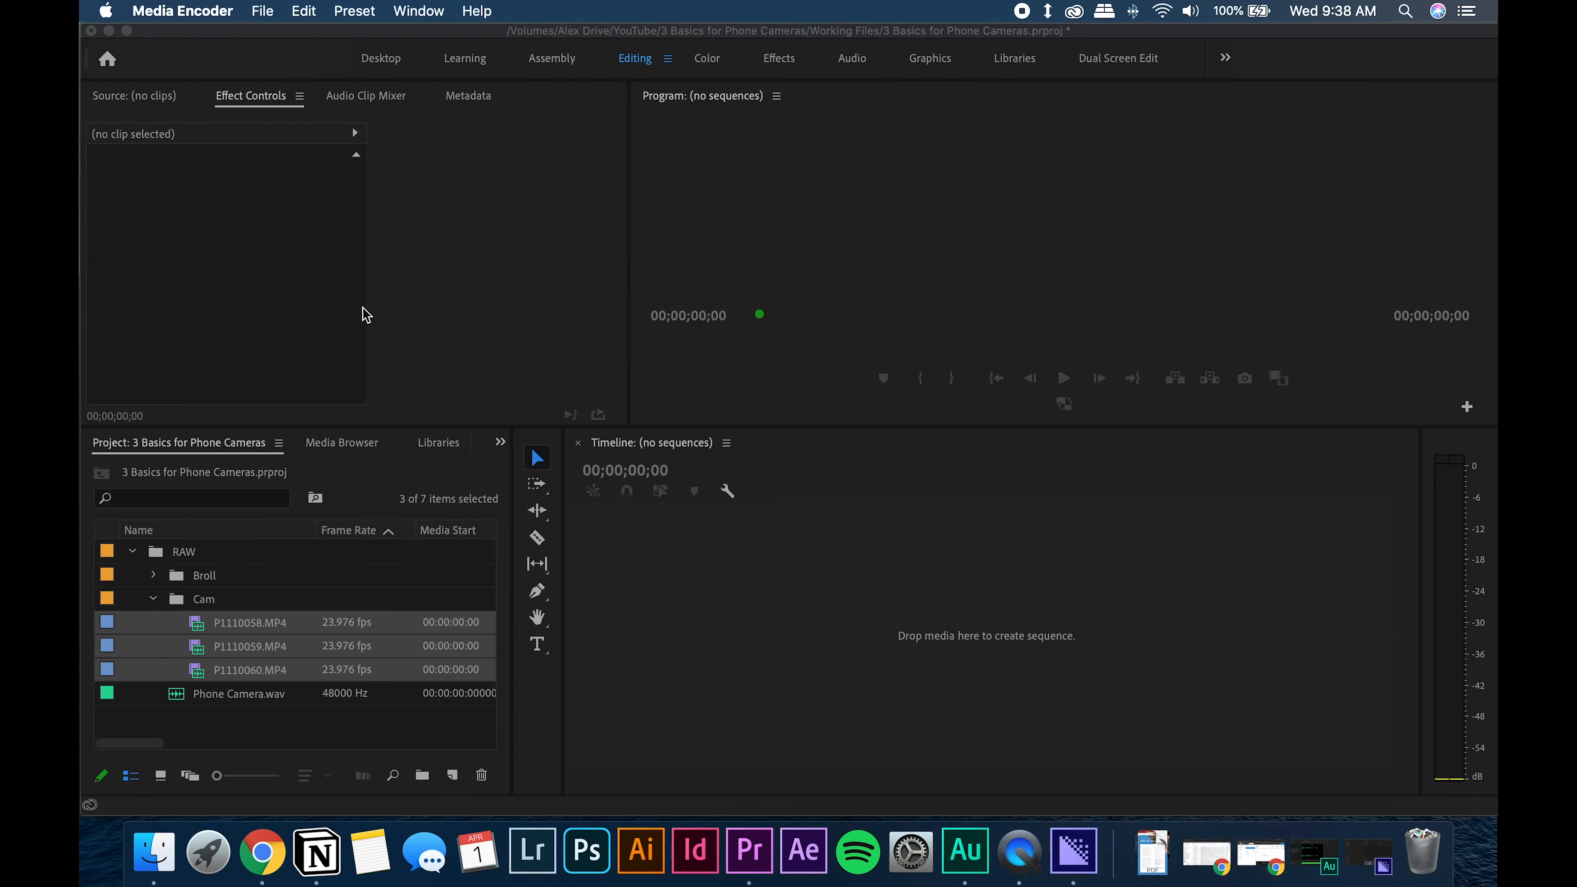
{"action": "left_click", "coordinate": [615, 35]}
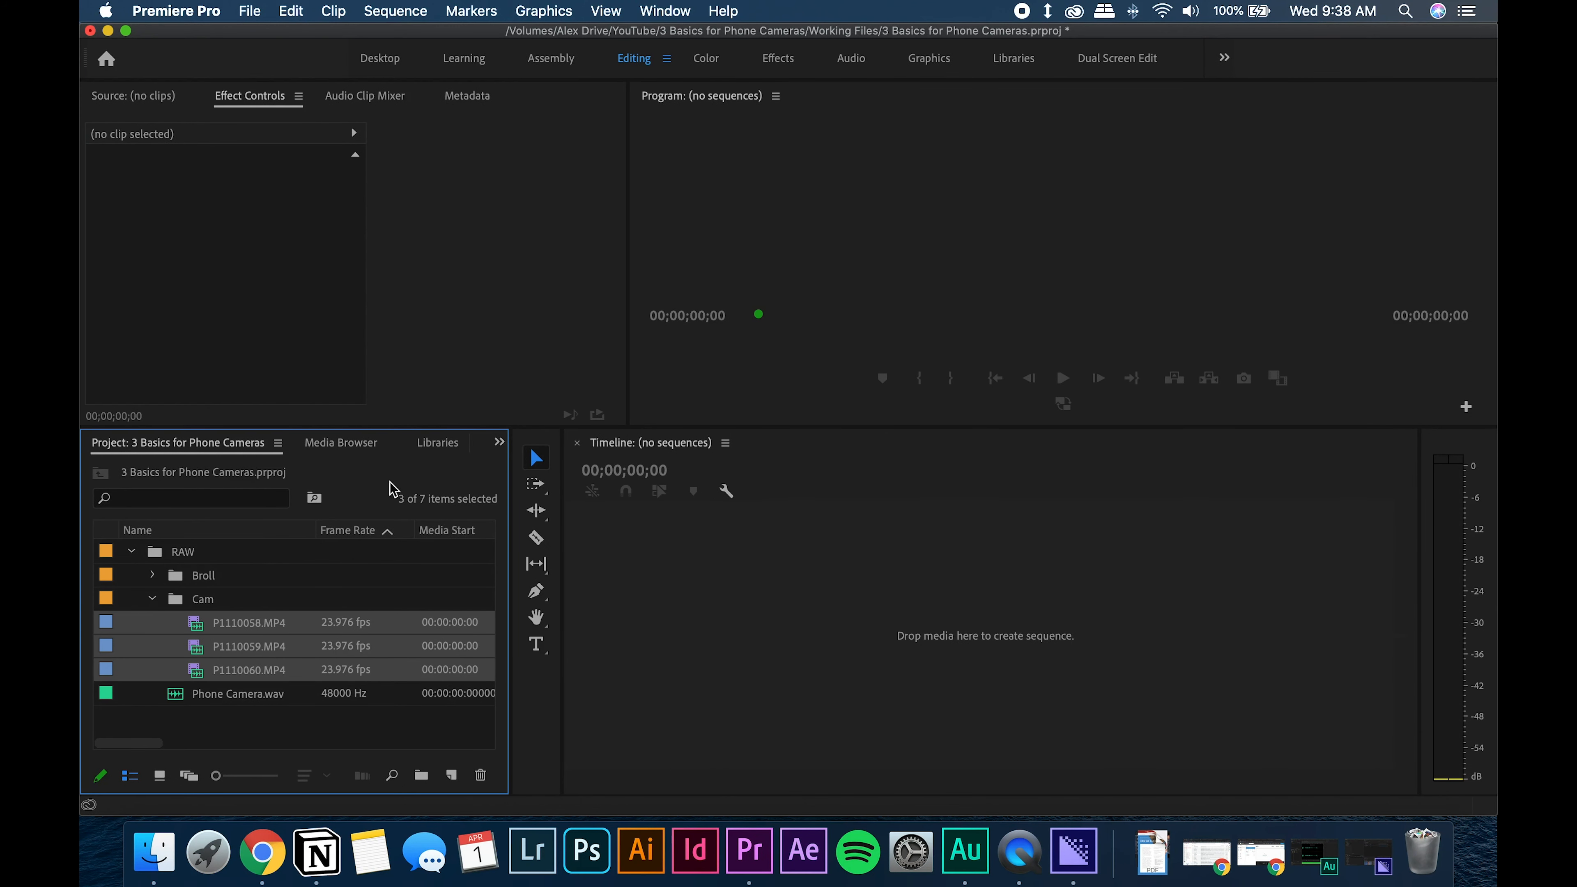
- Switch to Finder and examine the file sizes of the original clips P1110058.MP4 through P1110060.MP4 in RAW/Cam
{"action": "left_click", "coordinate": [154, 852]}
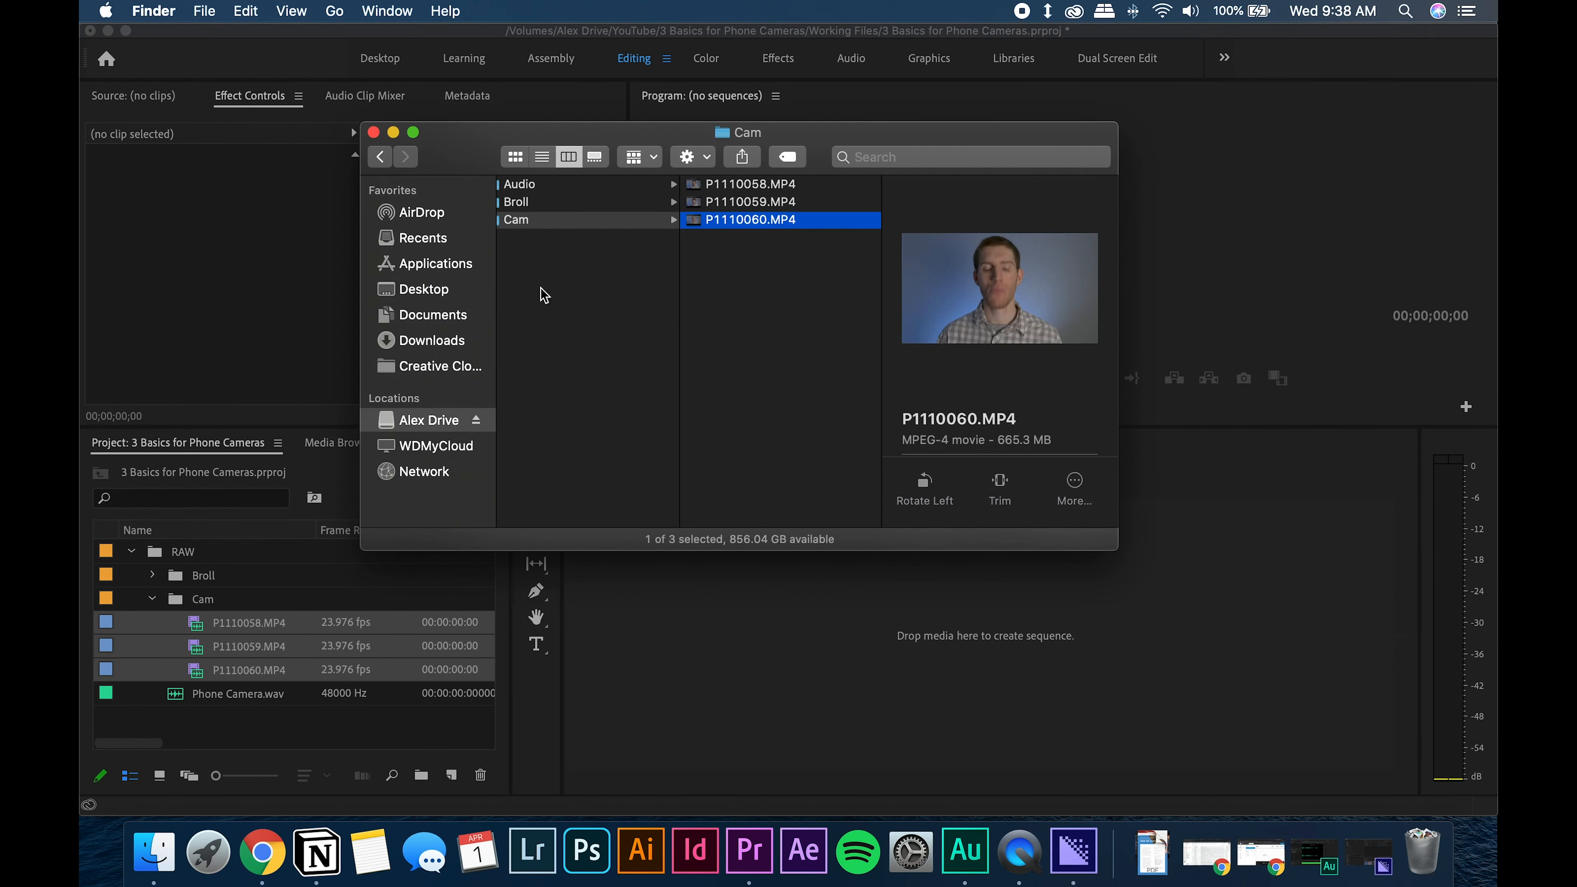
{"action": "scroll", "coordinate": [544, 295], "scroll_direction": "left", "scroll_amount": 3}
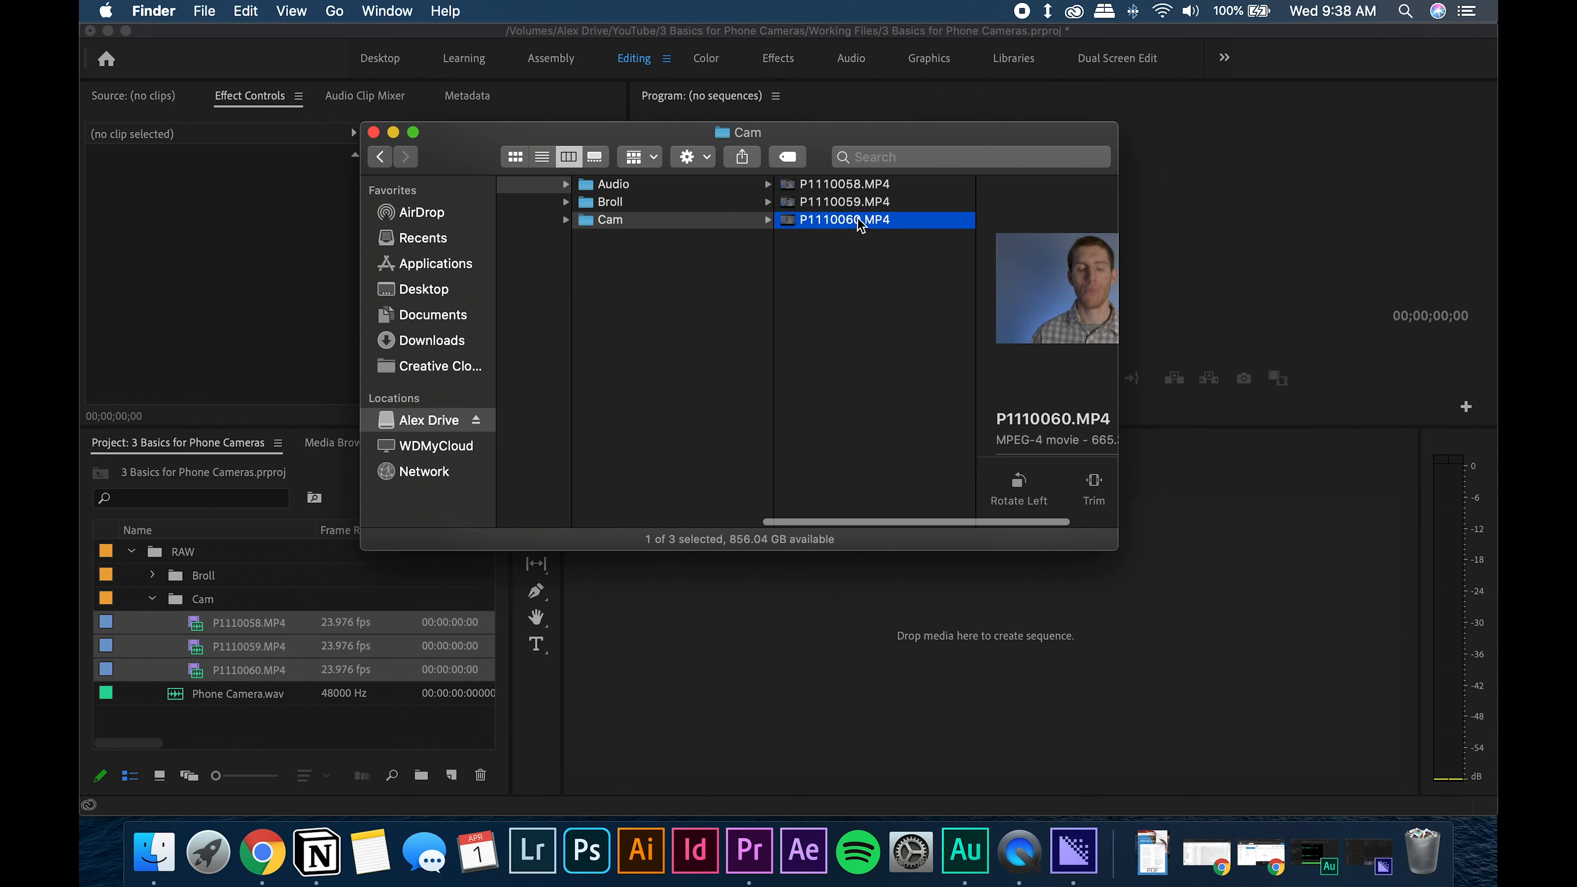
{"action": "left_click", "coordinate": [867, 200]}
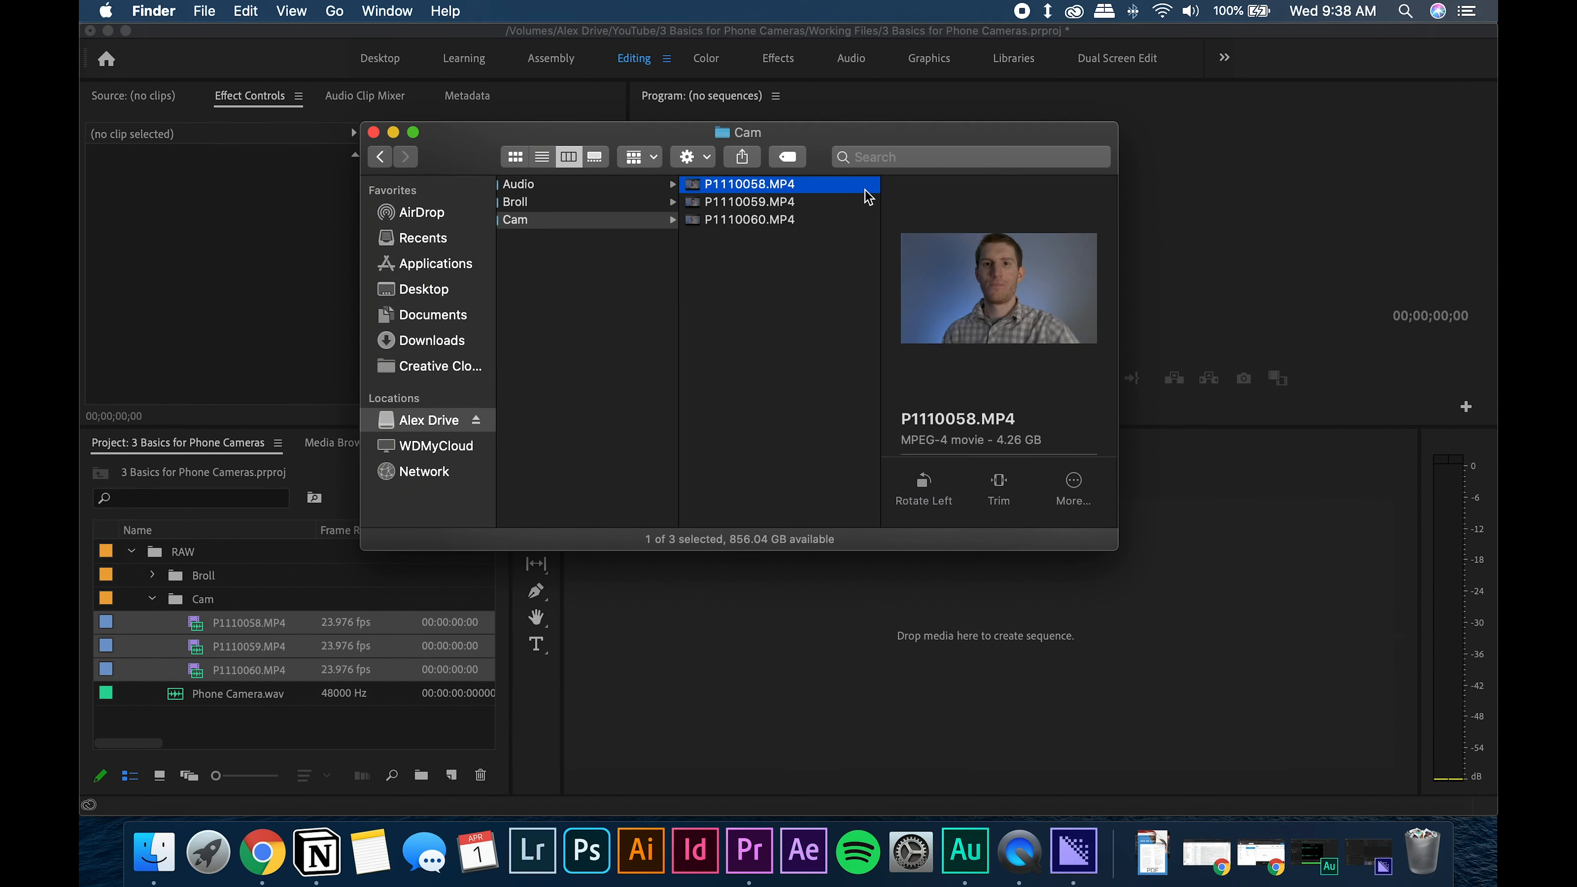
{"action": "left_click", "coordinate": [801, 219]}
{"action": "scroll", "coordinate": [731, 266], "scroll_direction": "left", "scroll_amount": 2}
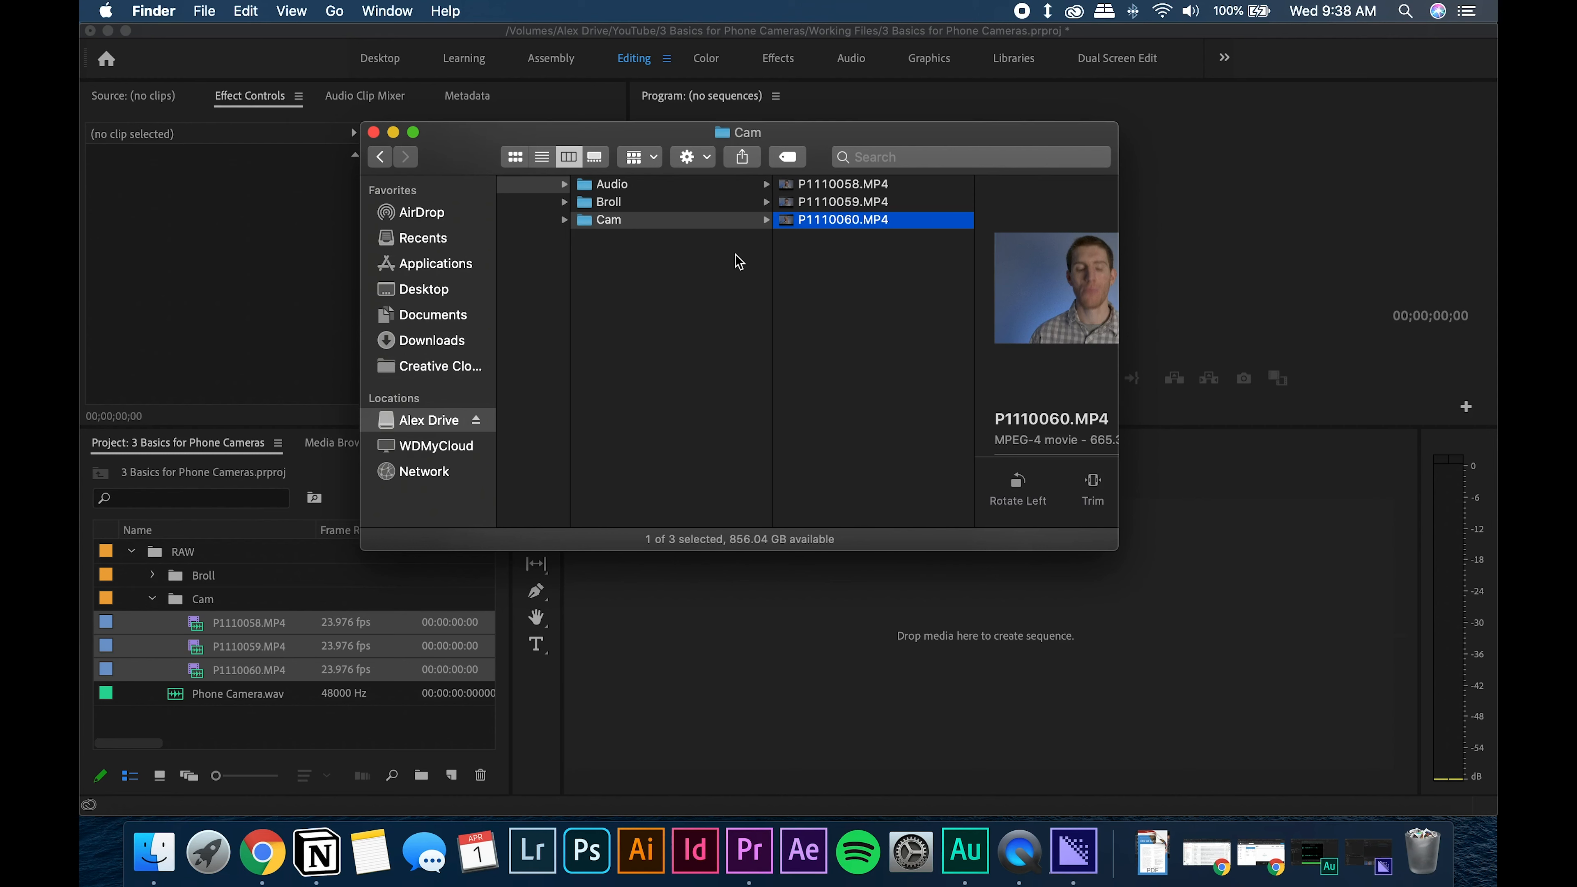
{"action": "left_click", "coordinate": [820, 202]}
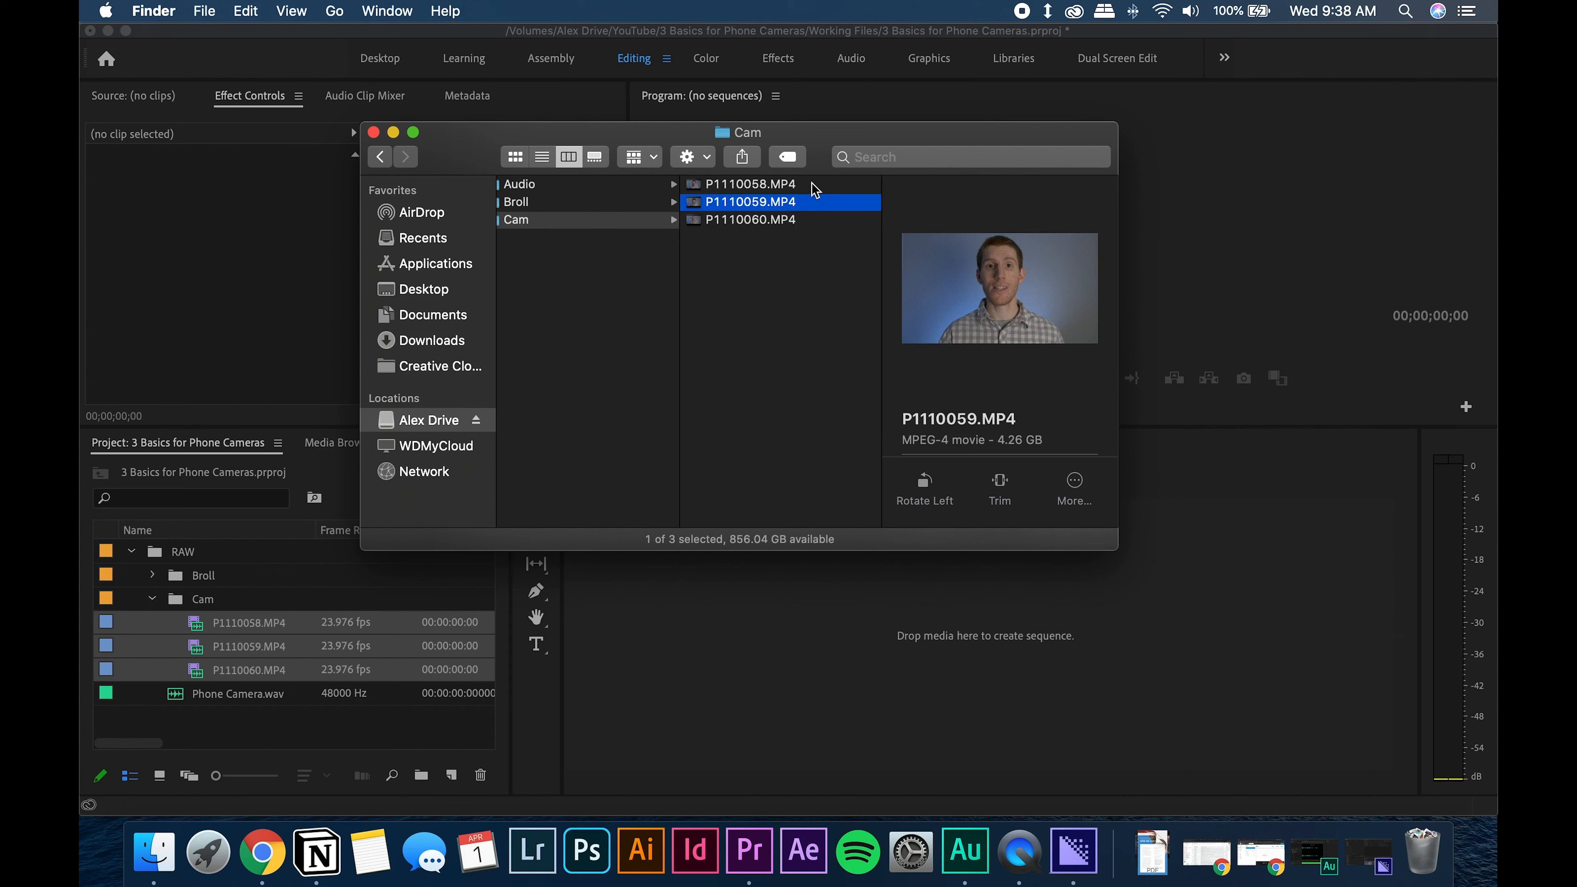
{"action": "left_click", "coordinate": [813, 183]}
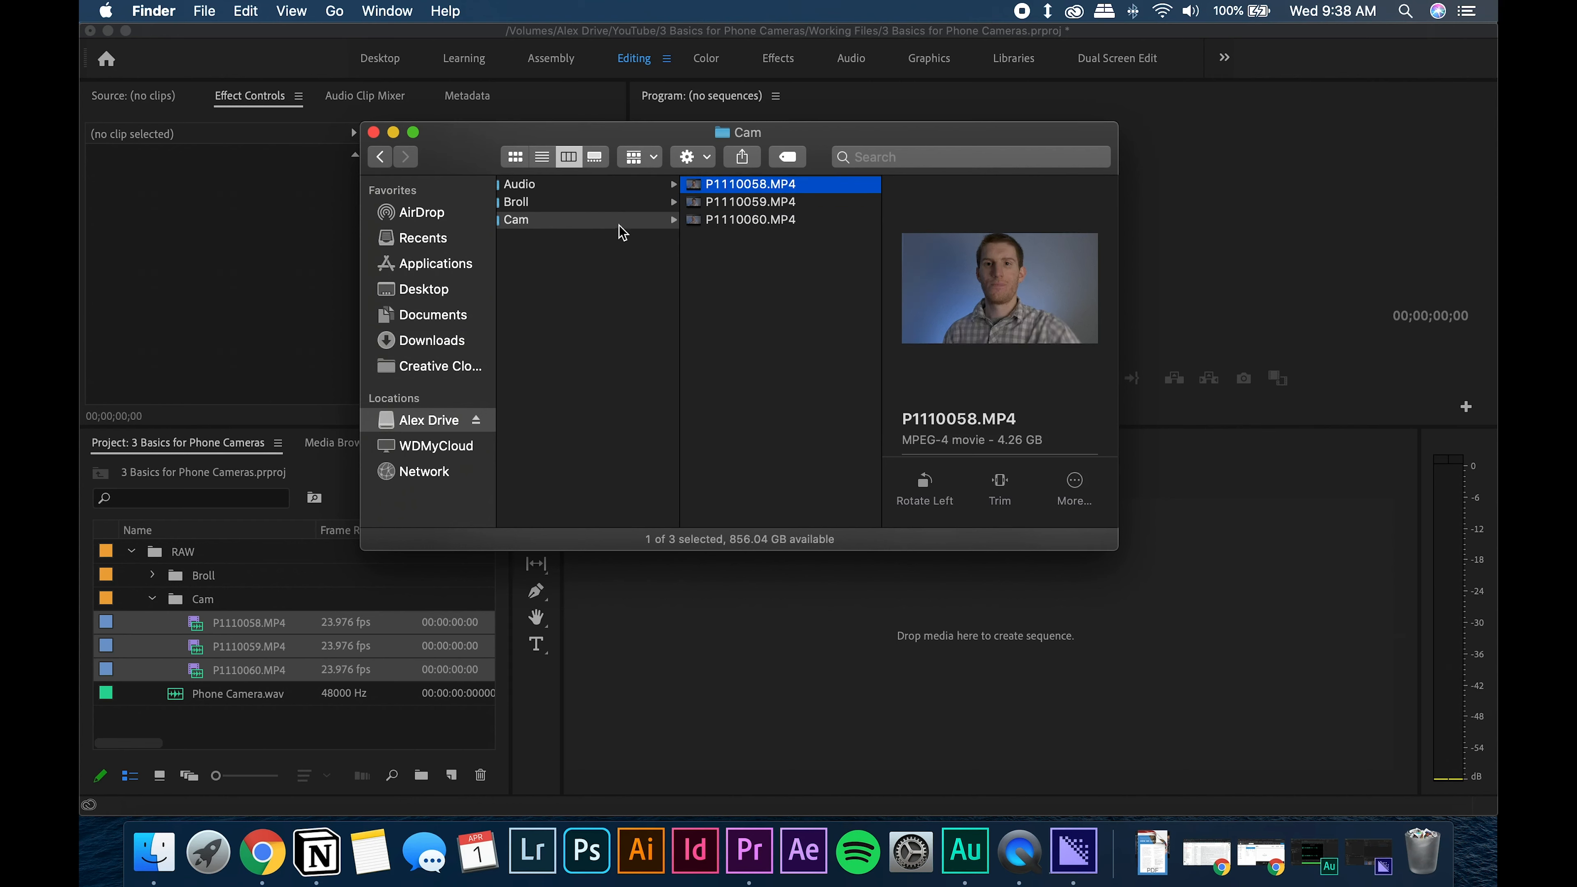
{"action": "scroll", "coordinate": [617, 289], "scroll_direction": "left", "scroll_amount": 5}
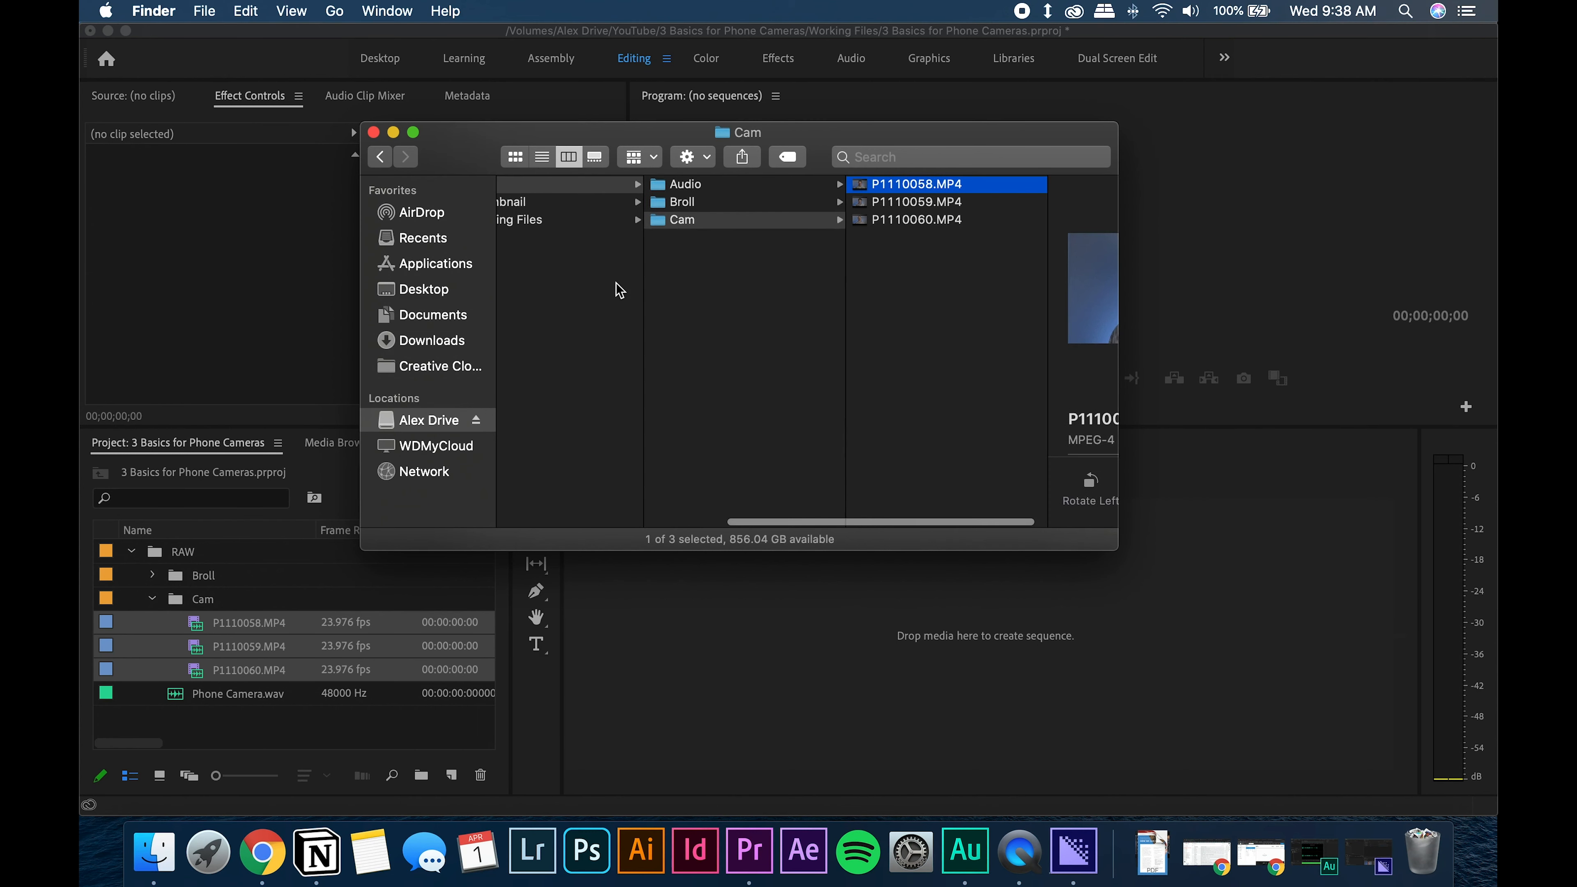
{"action": "scroll", "coordinate": [618, 289], "scroll_direction": "left", "scroll_amount": 3}
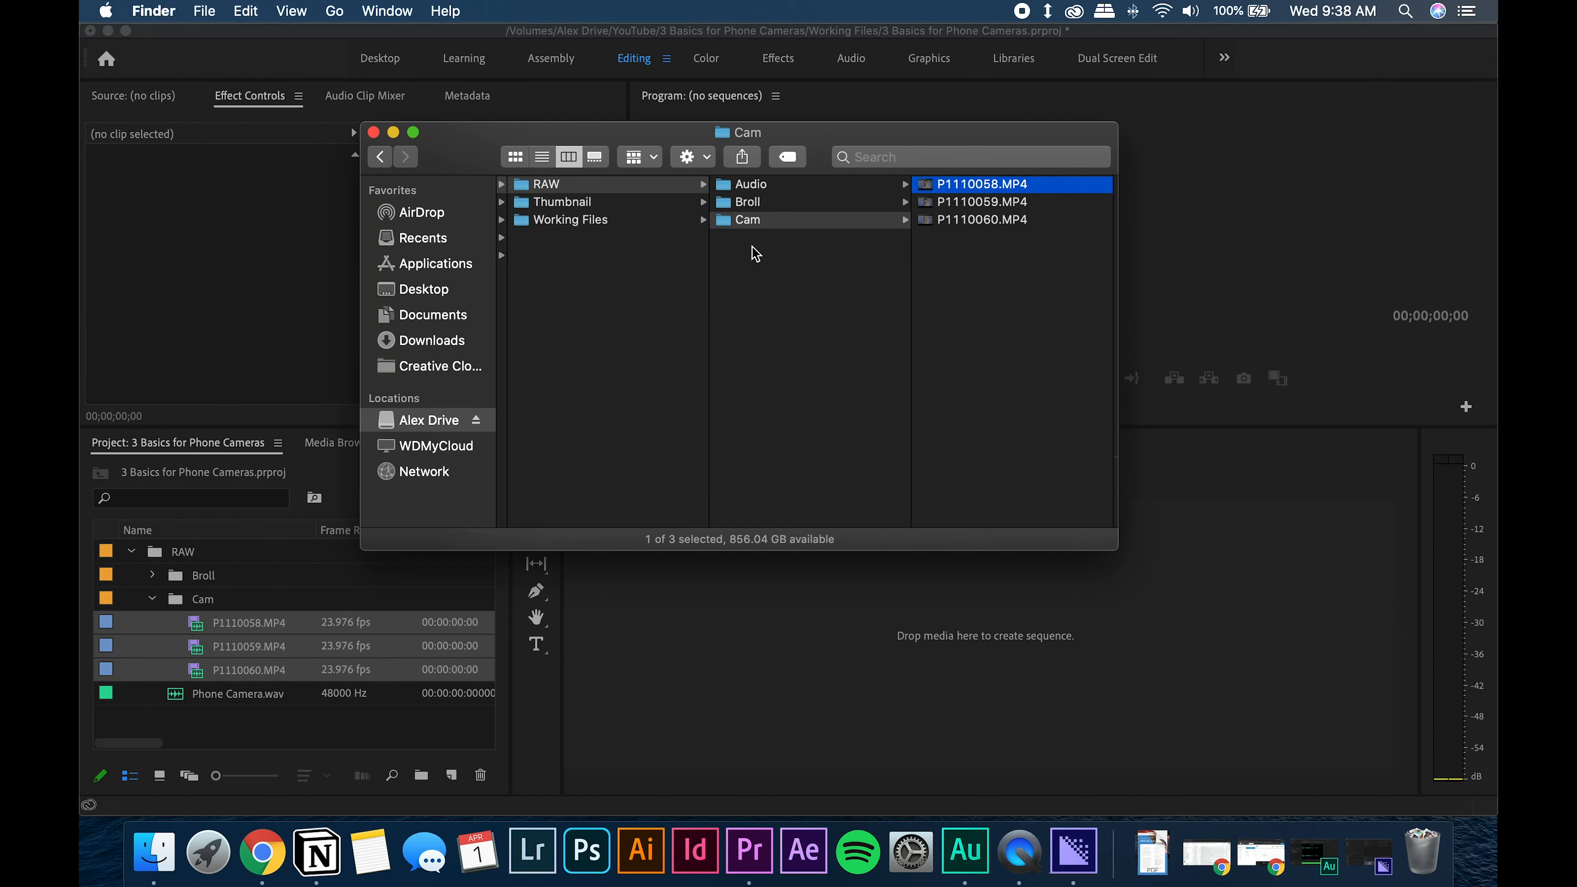
{"action": "scroll", "coordinate": [792, 276], "scroll_direction": "left", "scroll_amount": 3}
{"action": "scroll", "coordinate": [782, 221], "scroll_direction": "right", "scroll_amount": 2}
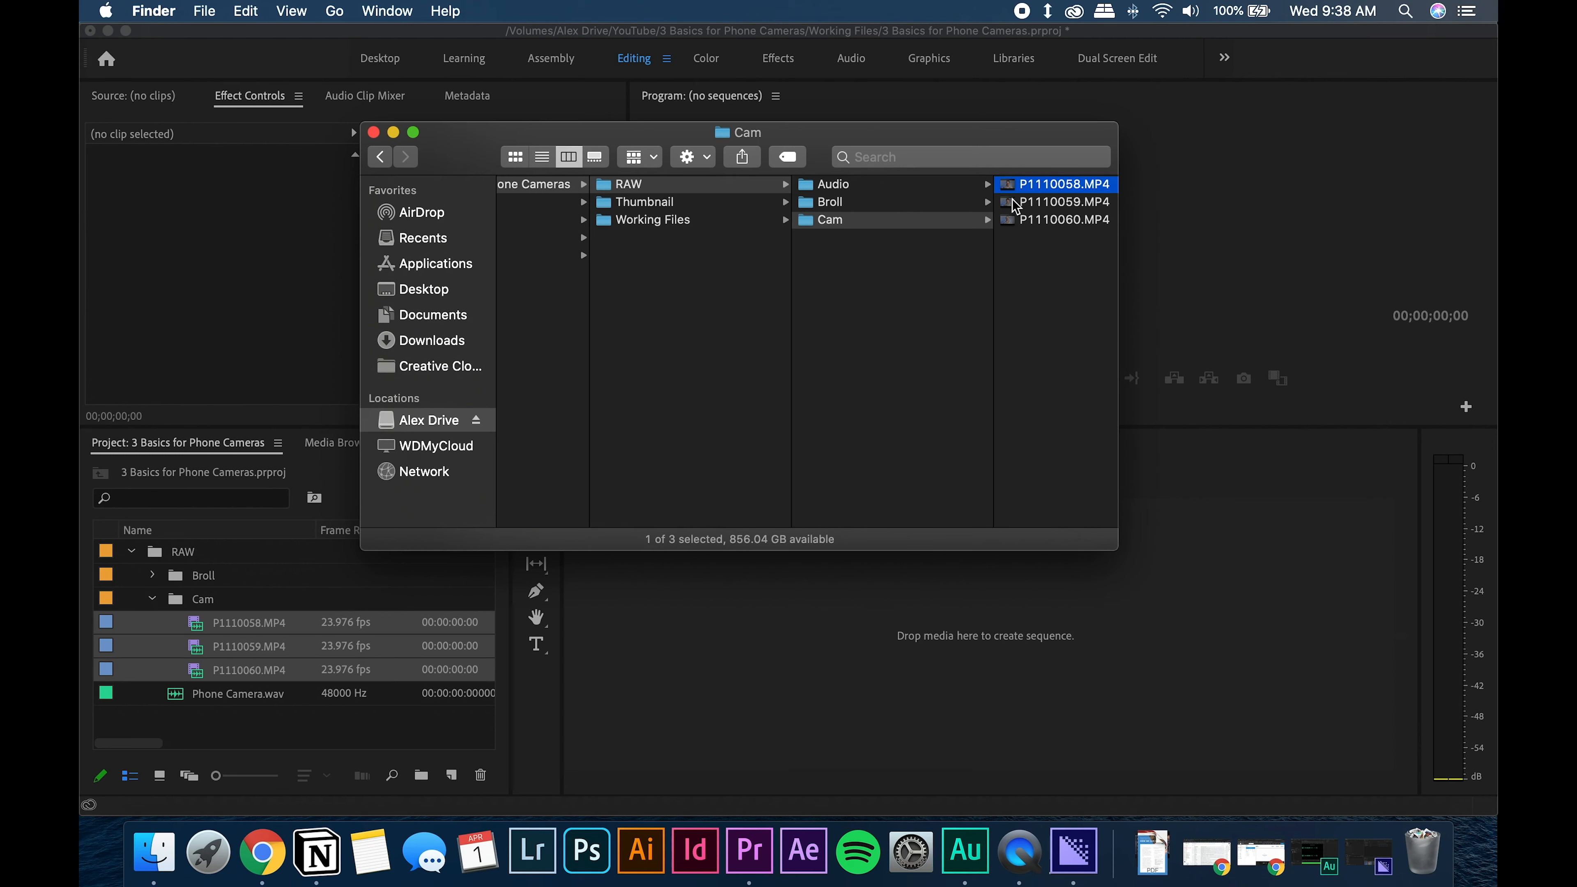
{"action": "scroll", "coordinate": [1021, 218], "scroll_direction": "right", "scroll_amount": 4}
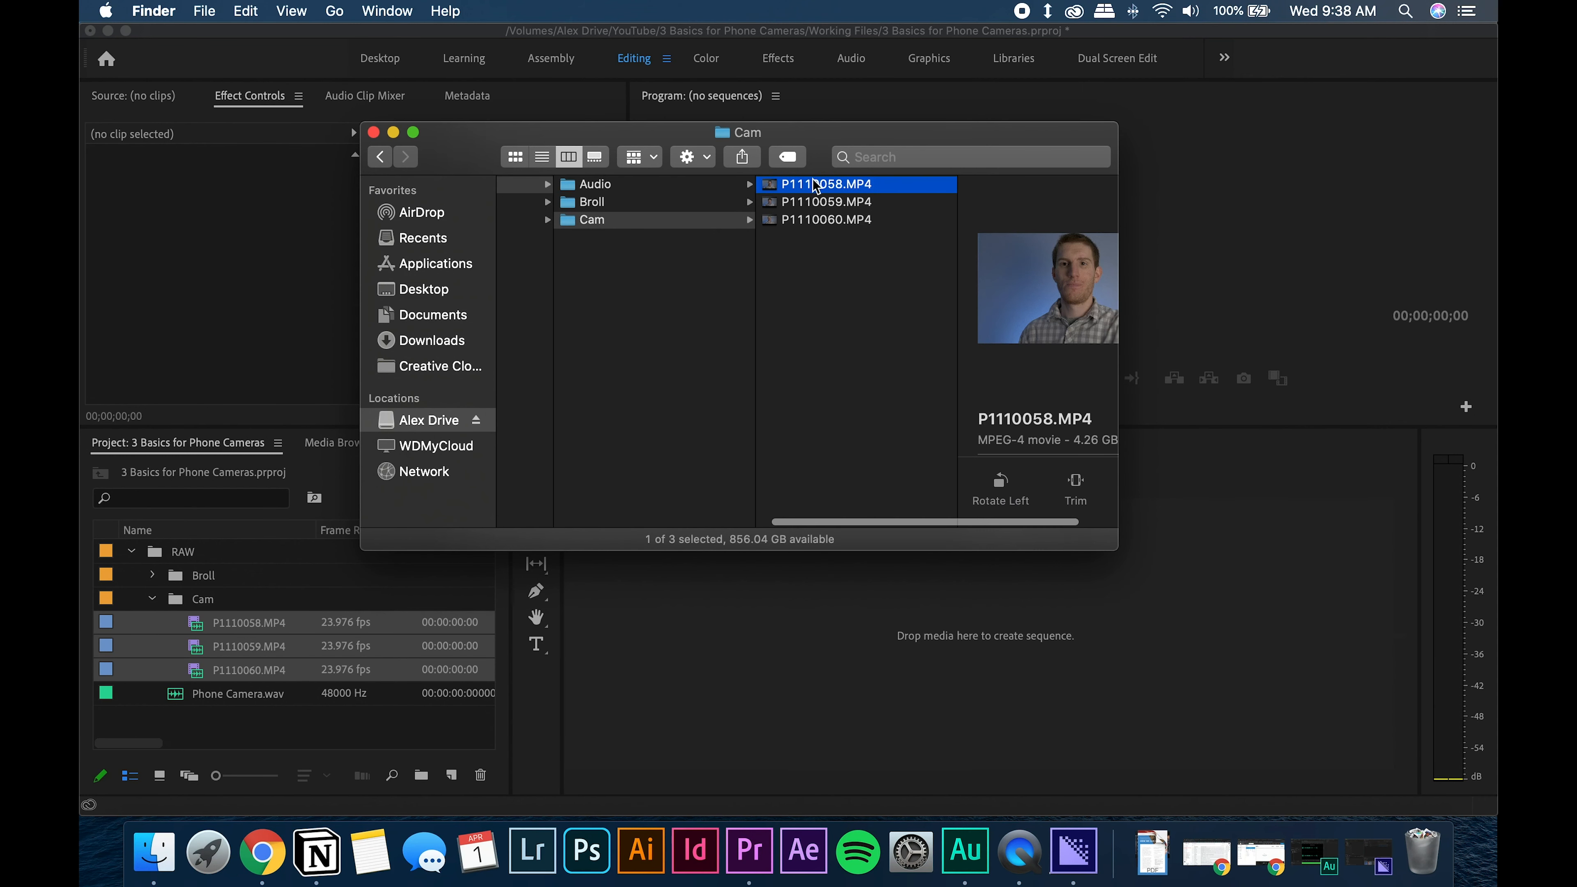
{"action": "scroll", "coordinate": [601, 298], "scroll_direction": "left", "scroll_amount": 3}
- Browse to Working Files/Proxies/Cam and examine the size of P1110058_Proxy.mp4
{"action": "left_click_drag", "start_coordinate": [803, 142], "coordinate": [725, 130]}
{"action": "left_click", "coordinate": [587, 209]}
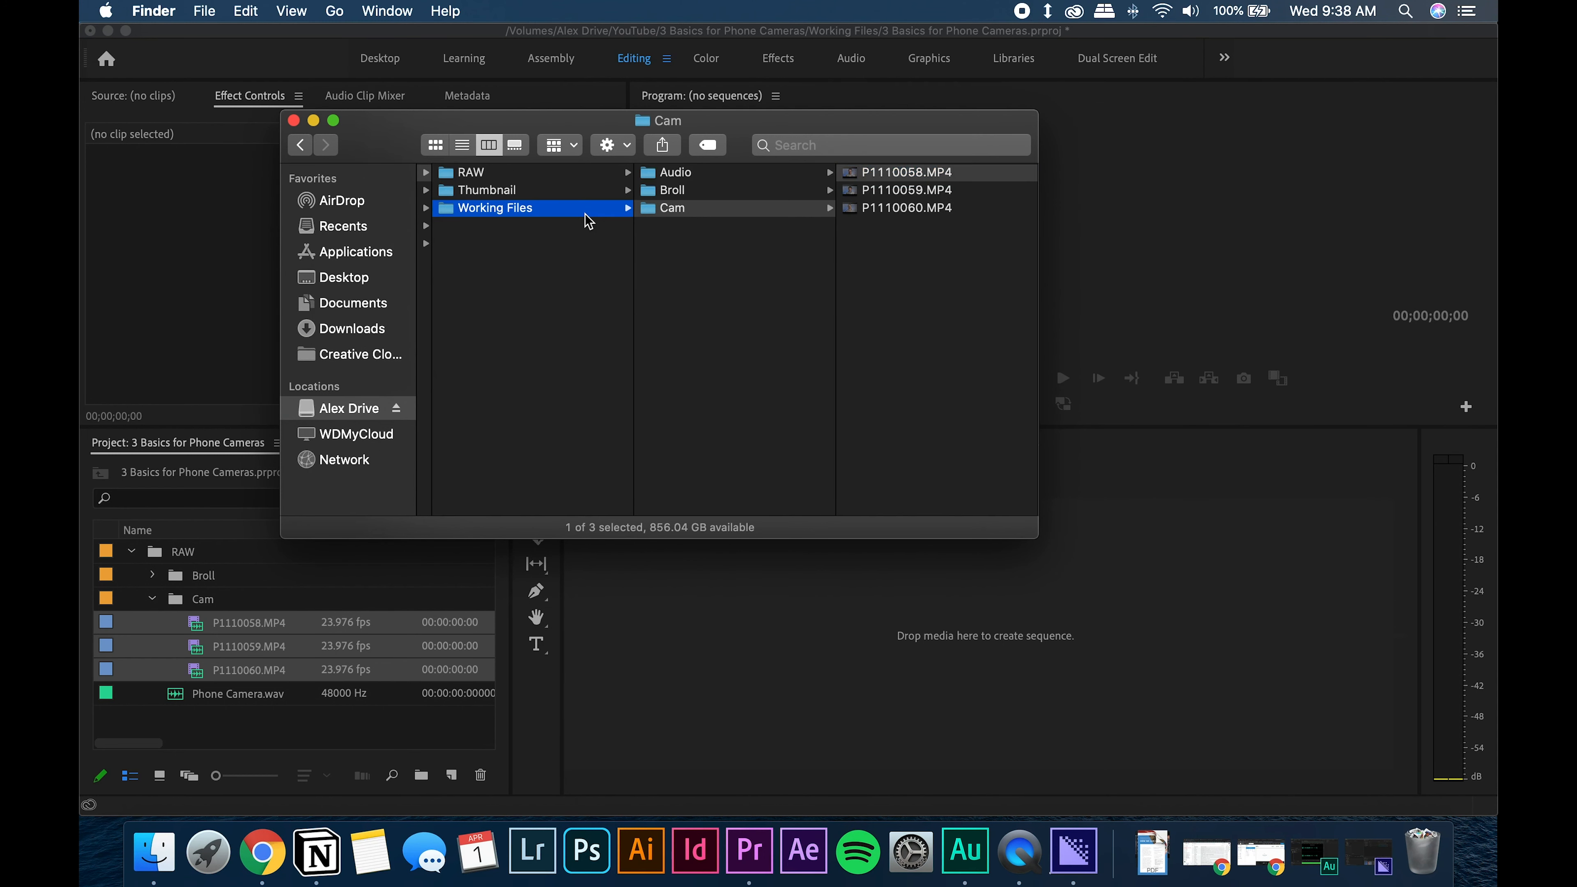
{"action": "left_click", "coordinate": [748, 209]}
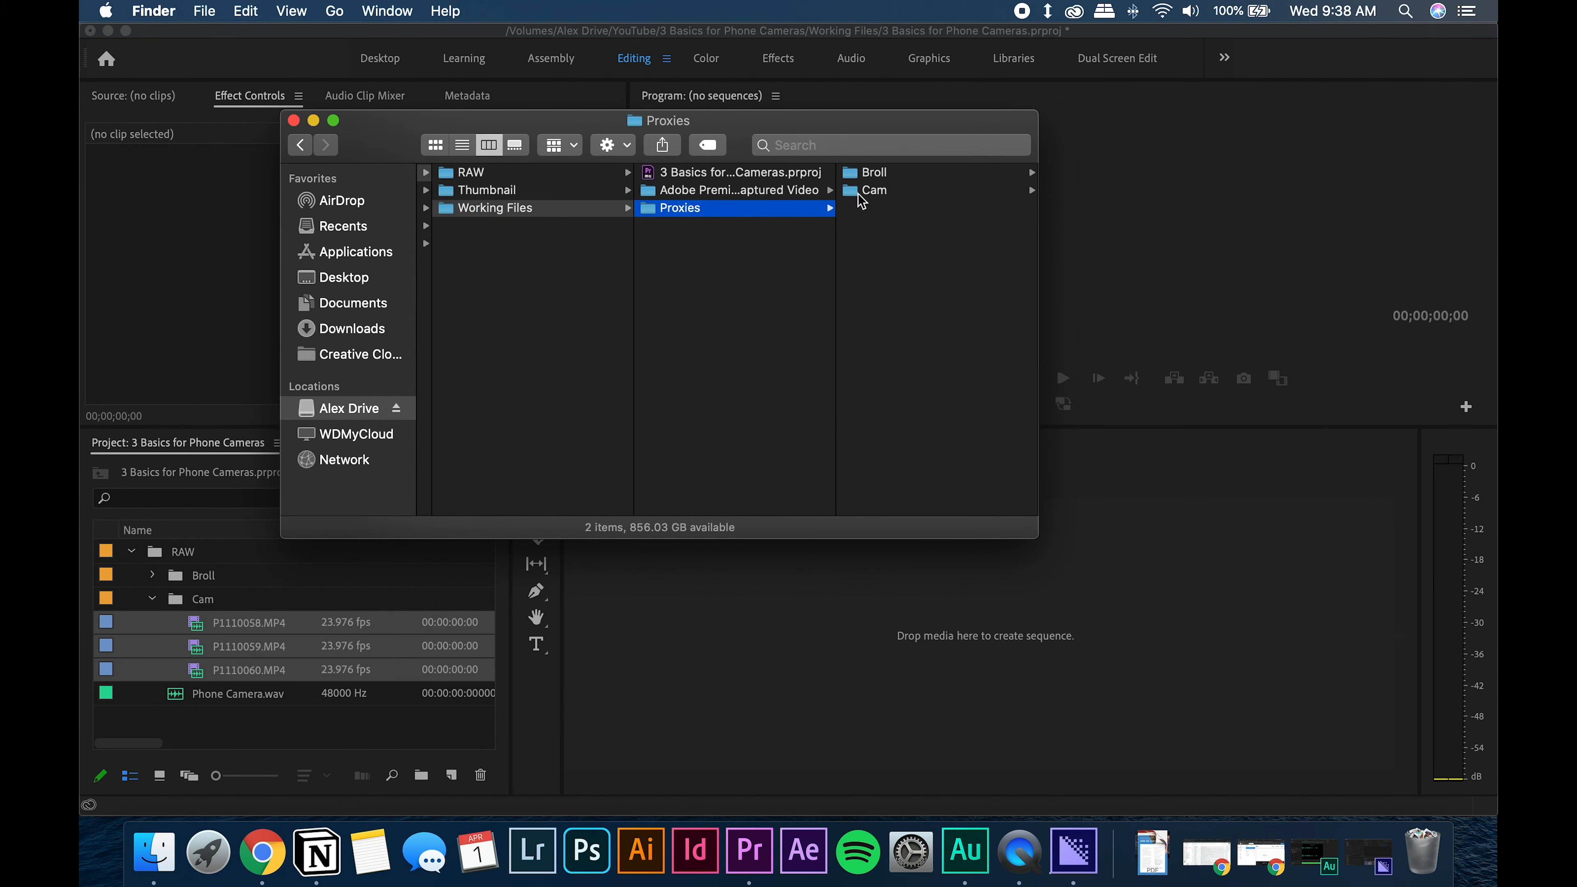
{"action": "left_click", "coordinate": [860, 189]}
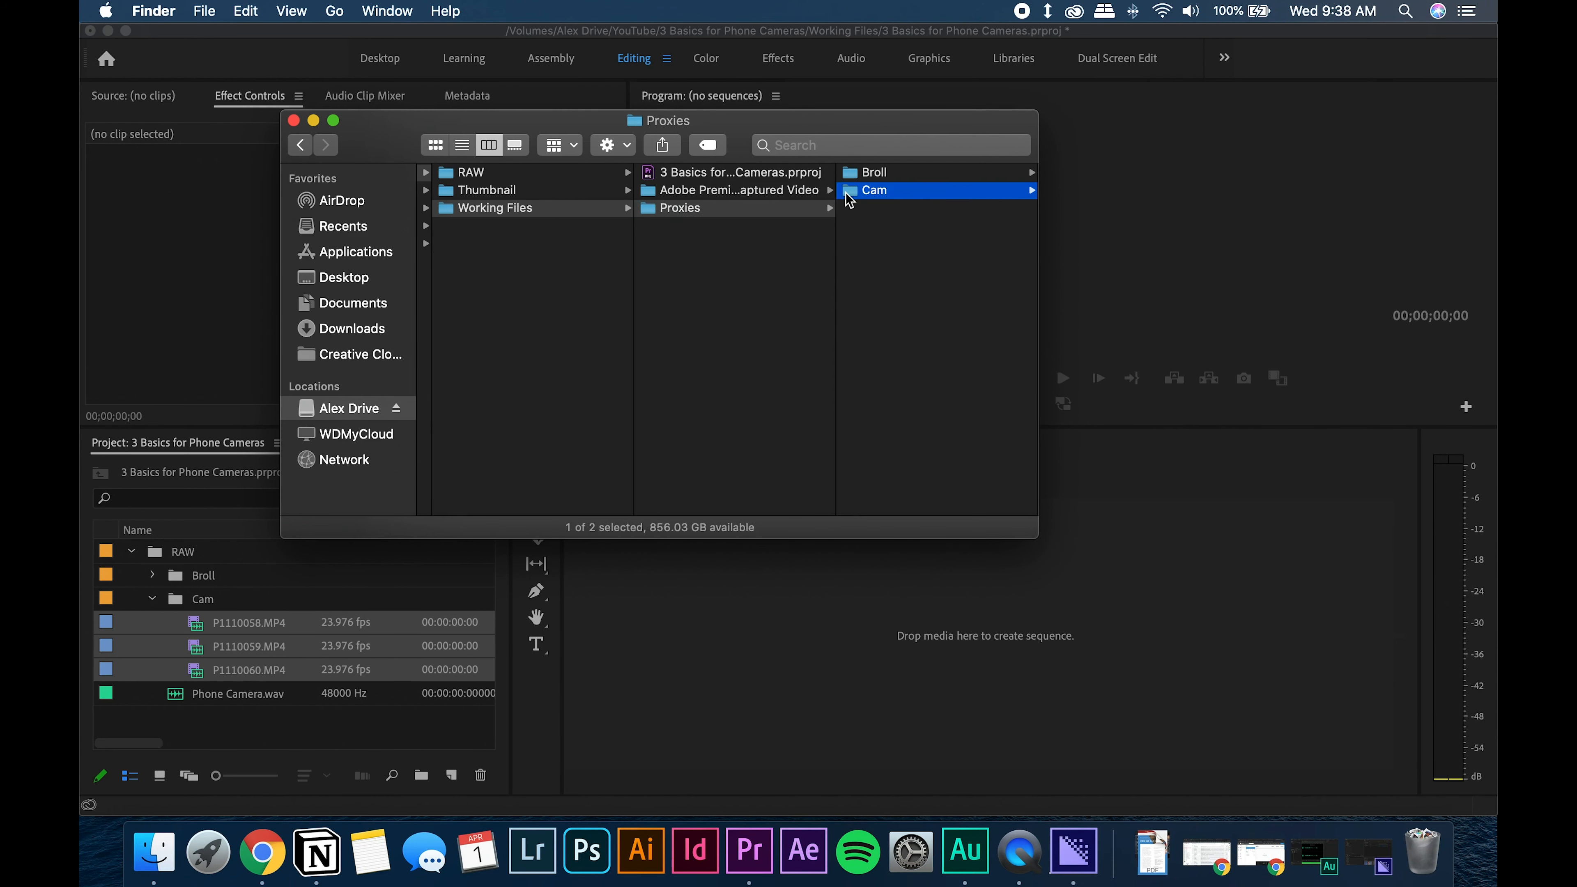
{"action": "left_click", "coordinate": [866, 175]}
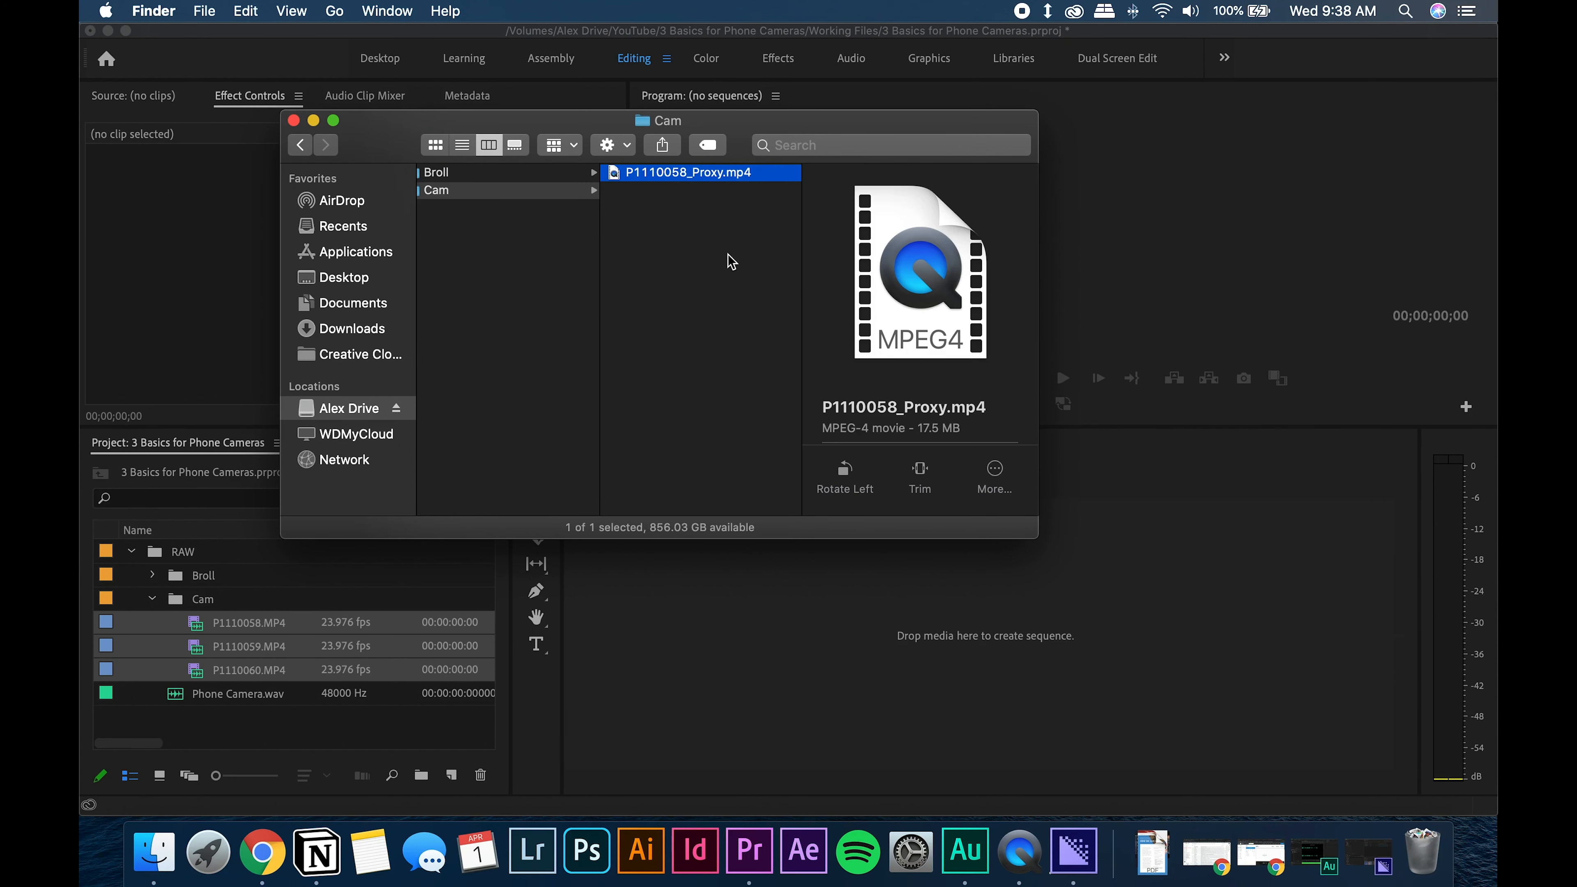
{"action": "left_click", "coordinate": [1199, 536]}
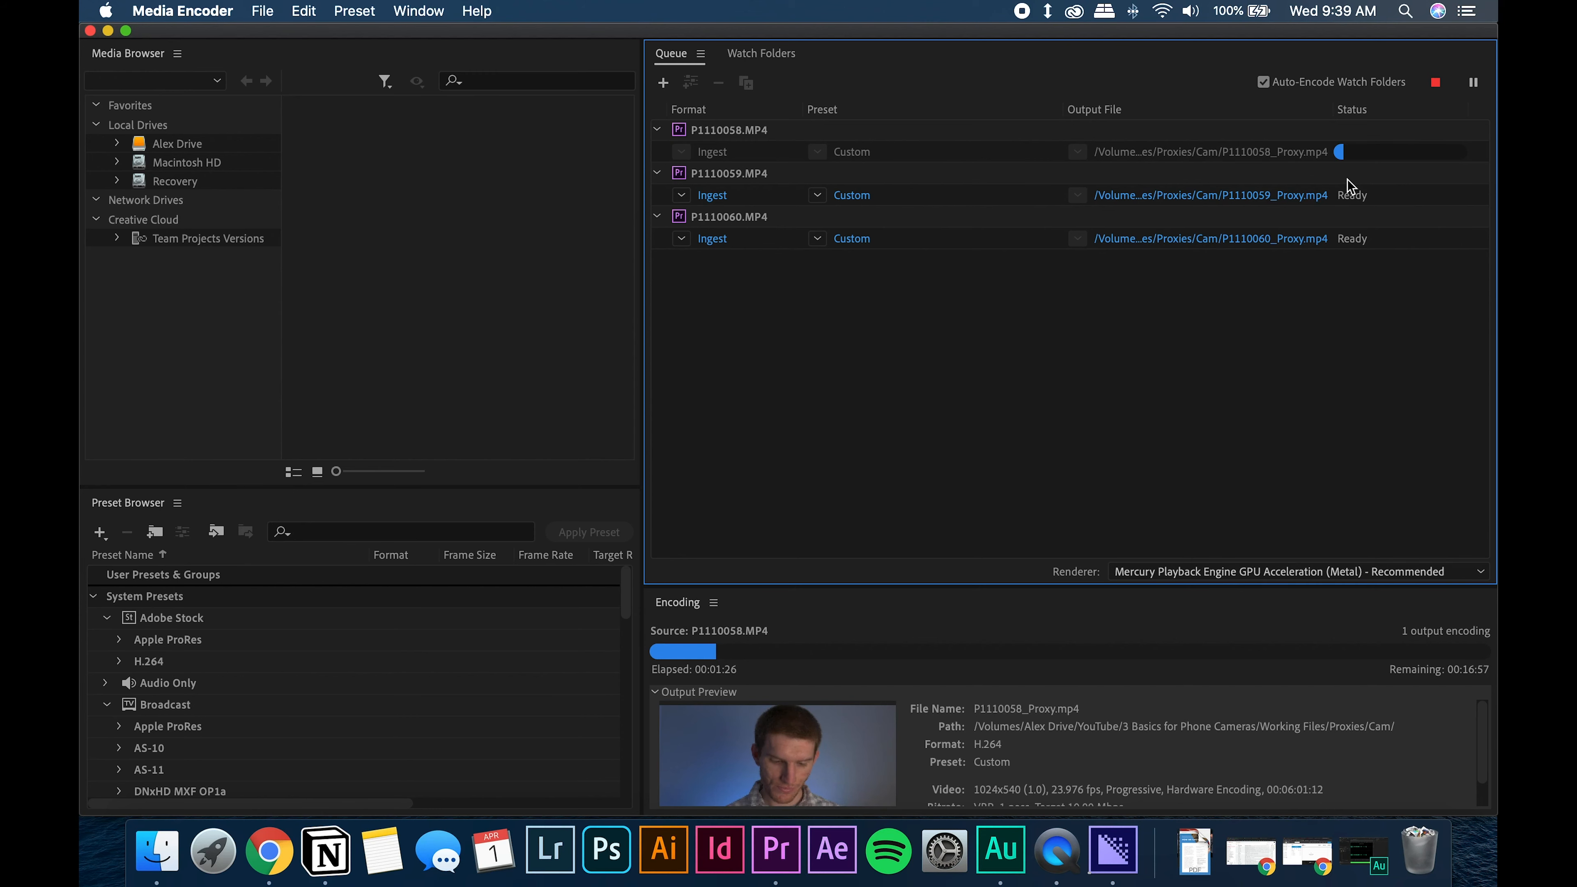
- In Premiere Pro, collapse the Cam bin, expand the Broll bin and select its video clips P1110061.MP4 through IMG_1645.MOV
{"action": "left_click", "coordinate": [779, 862]}
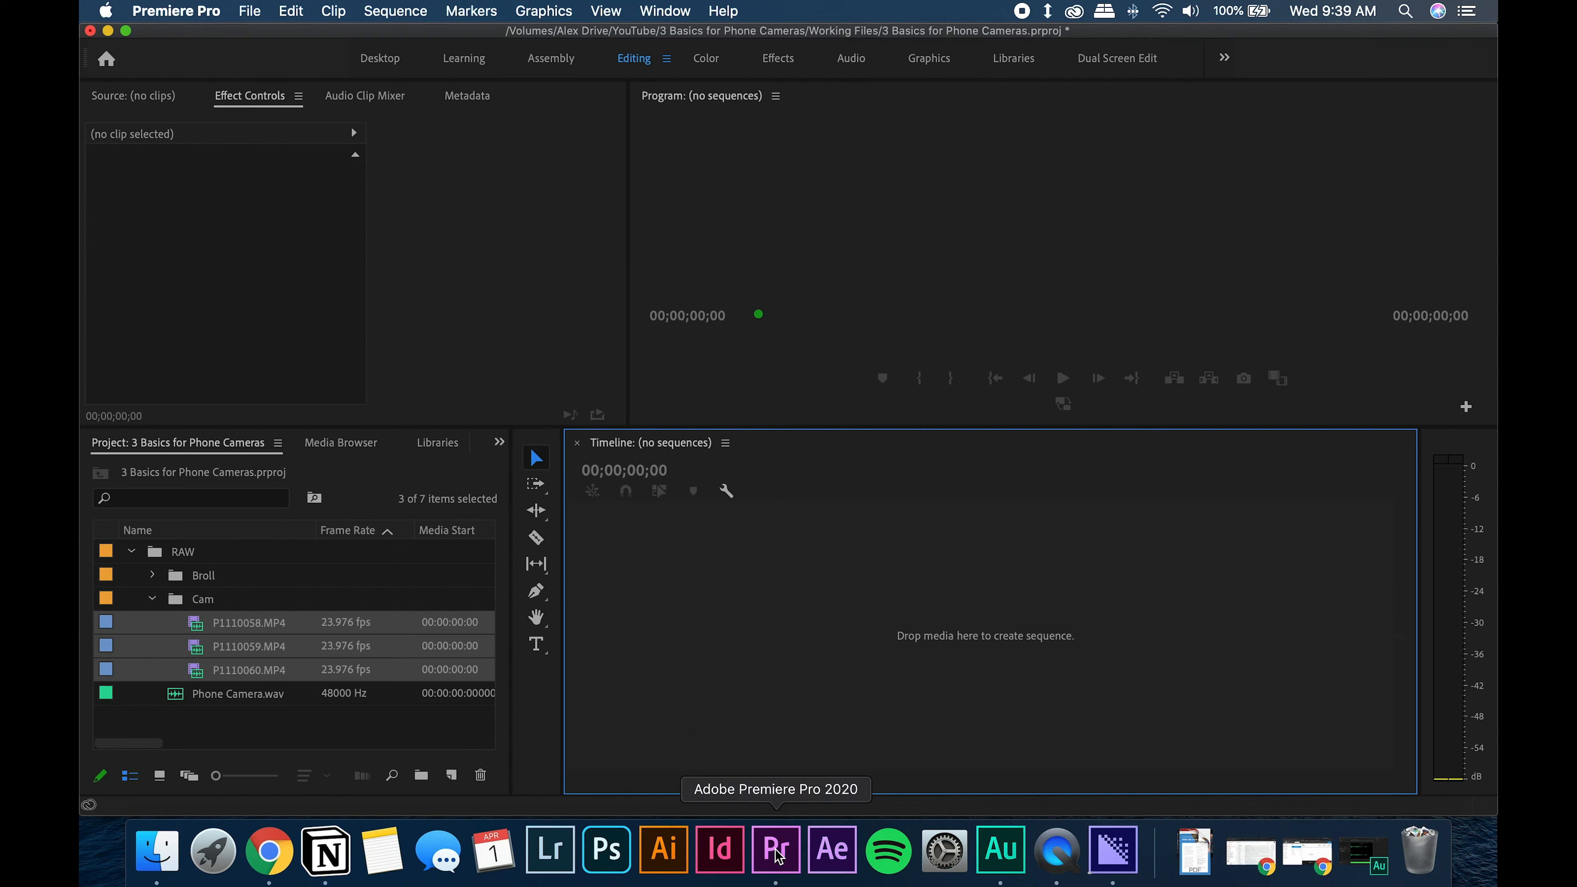
{"action": "left_click", "coordinate": [152, 598]}
{"action": "left_click", "coordinate": [152, 598]}
{"action": "left_click", "coordinate": [152, 599]}
{"action": "left_click", "coordinate": [153, 577]}
{"action": "scroll", "coordinate": [238, 599], "scroll_direction": "down", "scroll_amount": 5}
{"action": "left_click", "coordinate": [250, 593]}
{"action": "scroll", "coordinate": [251, 601], "scroll_direction": "down", "scroll_amount": 3}
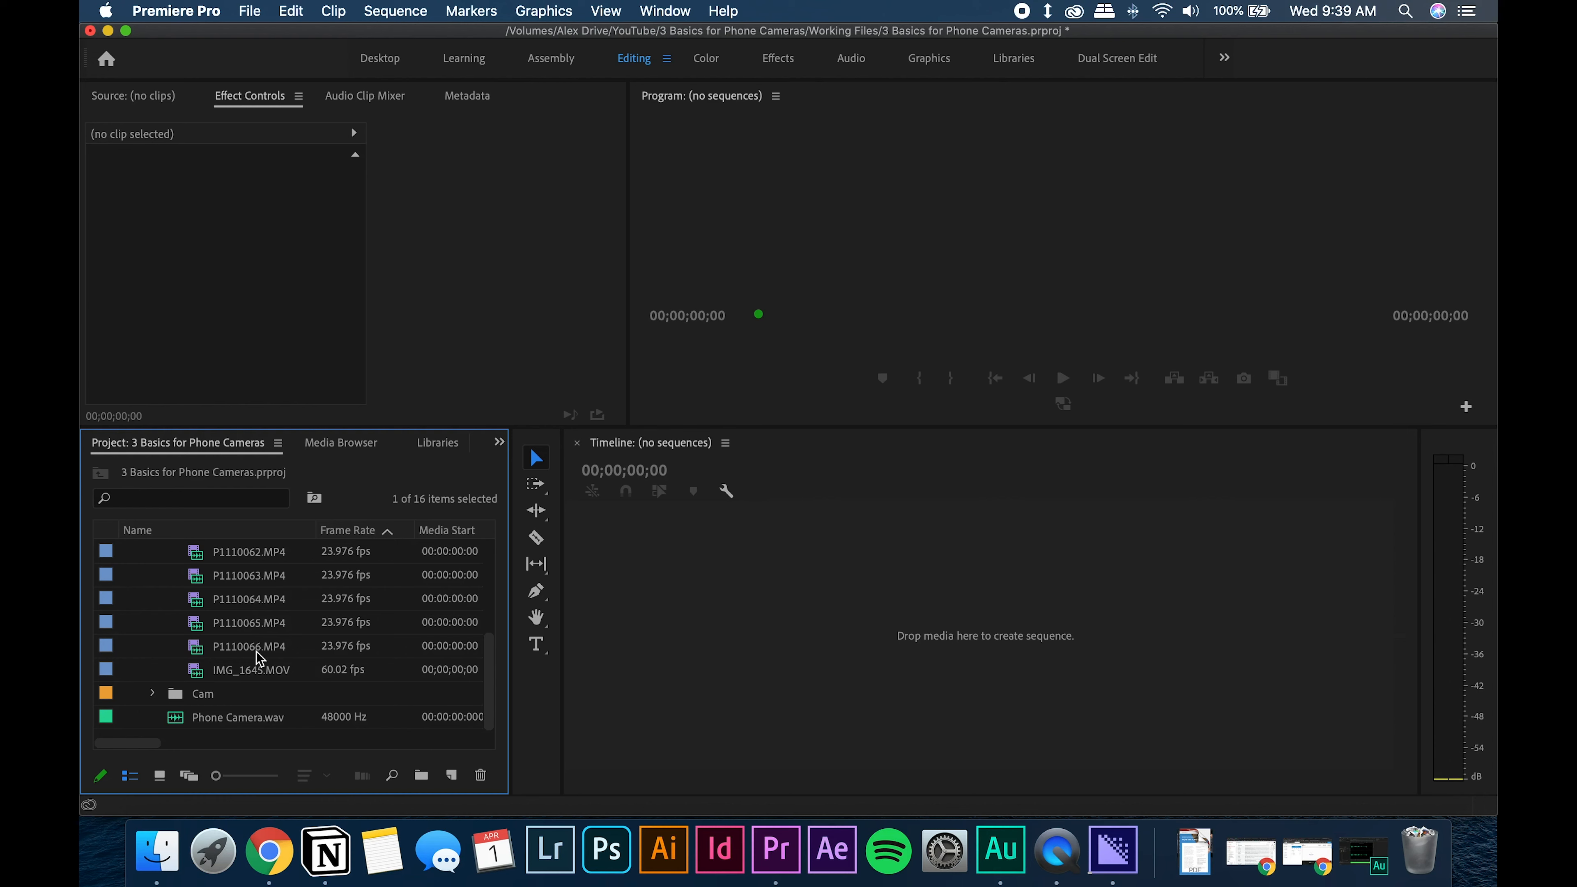
{"action": "left_click", "coordinate": [259, 665], "text": "shift"}
{"action": "scroll", "coordinate": [264, 654], "scroll_direction": "up", "scroll_amount": 5}
{"action": "scroll", "coordinate": [265, 653], "scroll_direction": "down", "scroll_amount": 4}
{"action": "scroll", "coordinate": [248, 638], "scroll_direction": "up", "scroll_amount": 3}
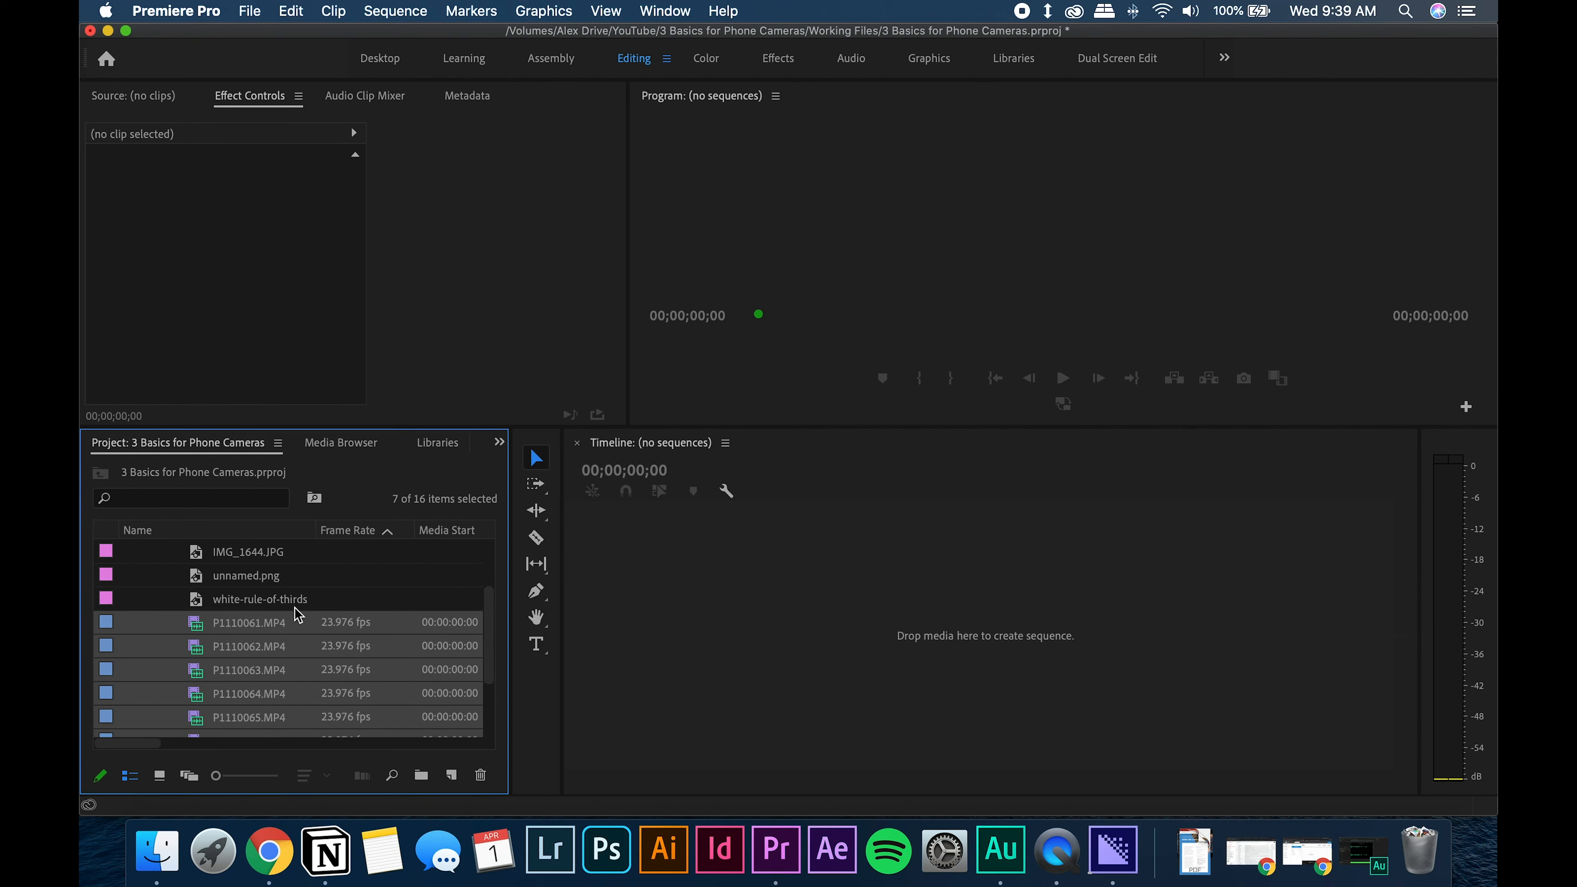
- Create H.264 Low Resolution Proxy files for the selected Broll clips with Working Files/Proxies/Broll as the destination
{"action": "right_click", "coordinate": [250, 630]}
{"action": "mouse_move", "coordinate": [304, 606]}
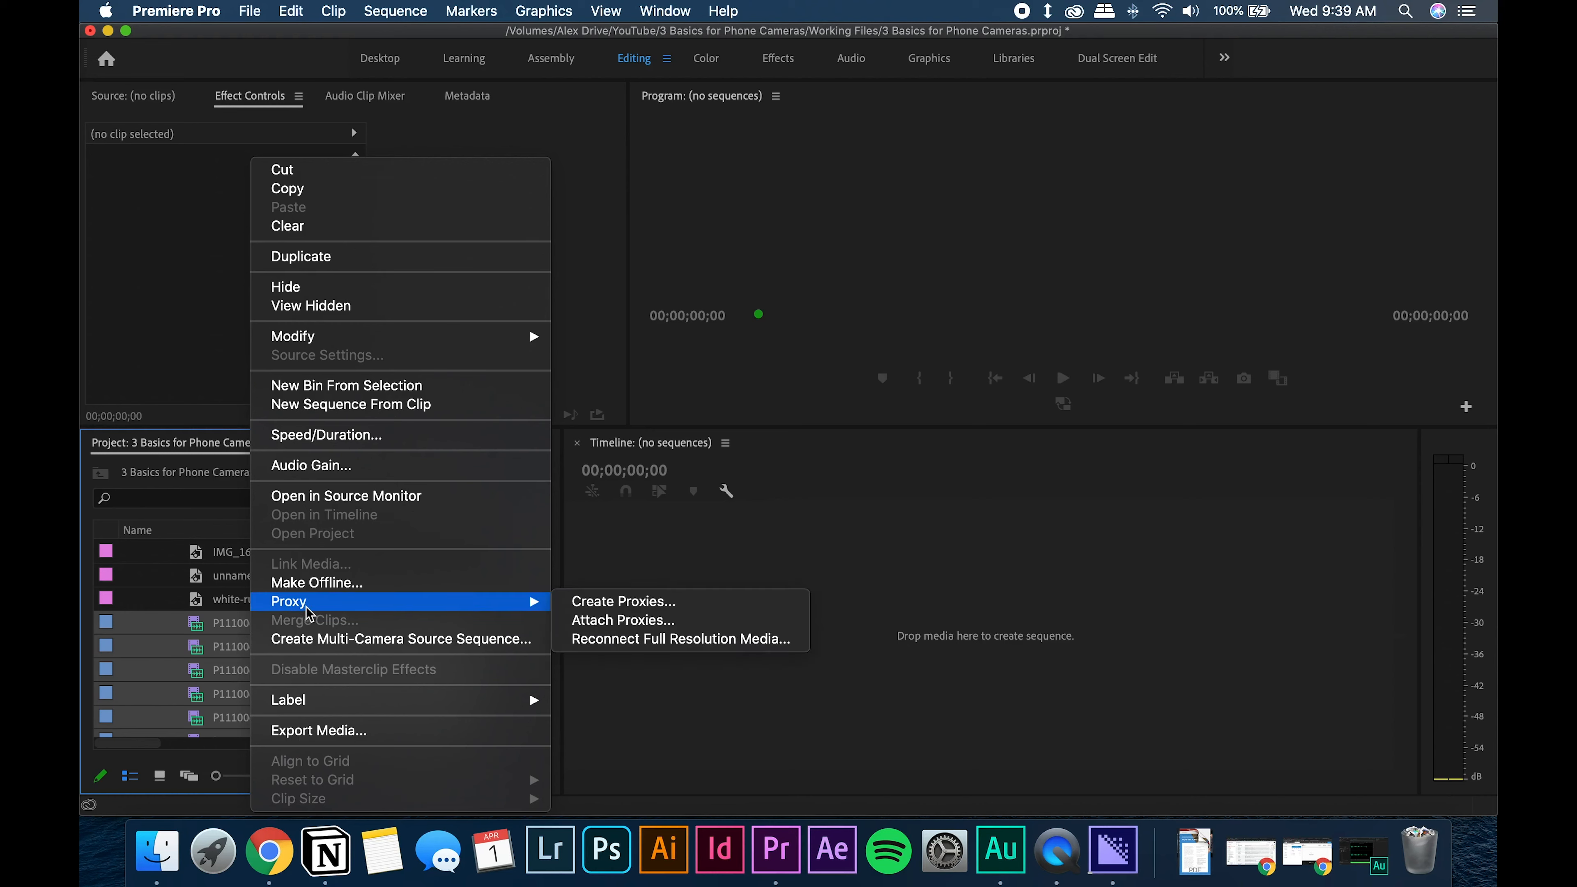
{"action": "left_click", "coordinate": [621, 601]}
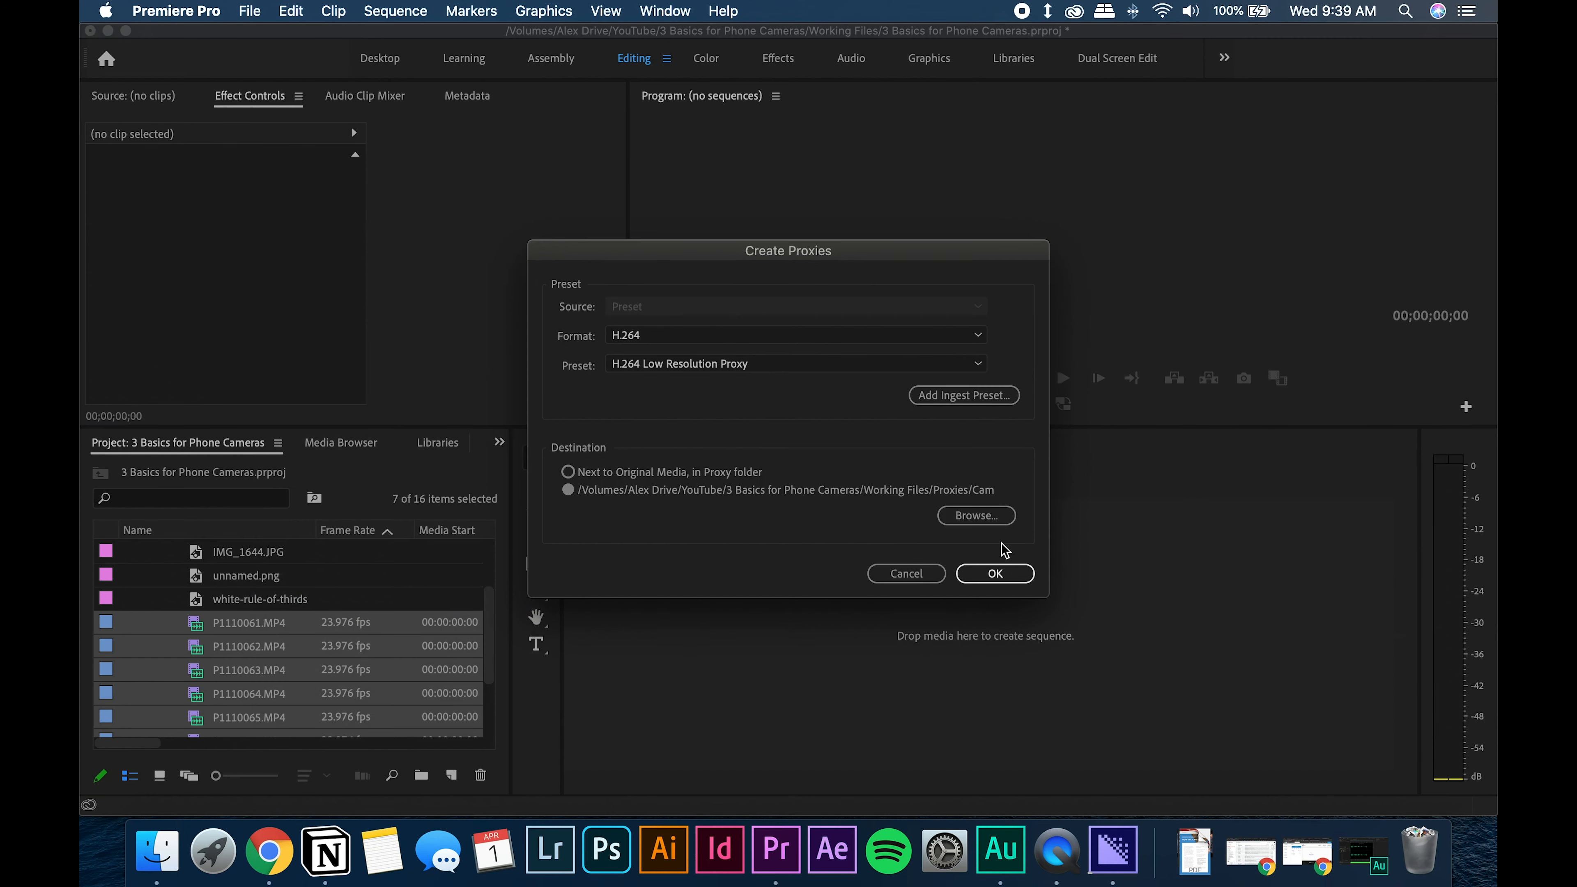
{"action": "left_click", "coordinate": [993, 521]}
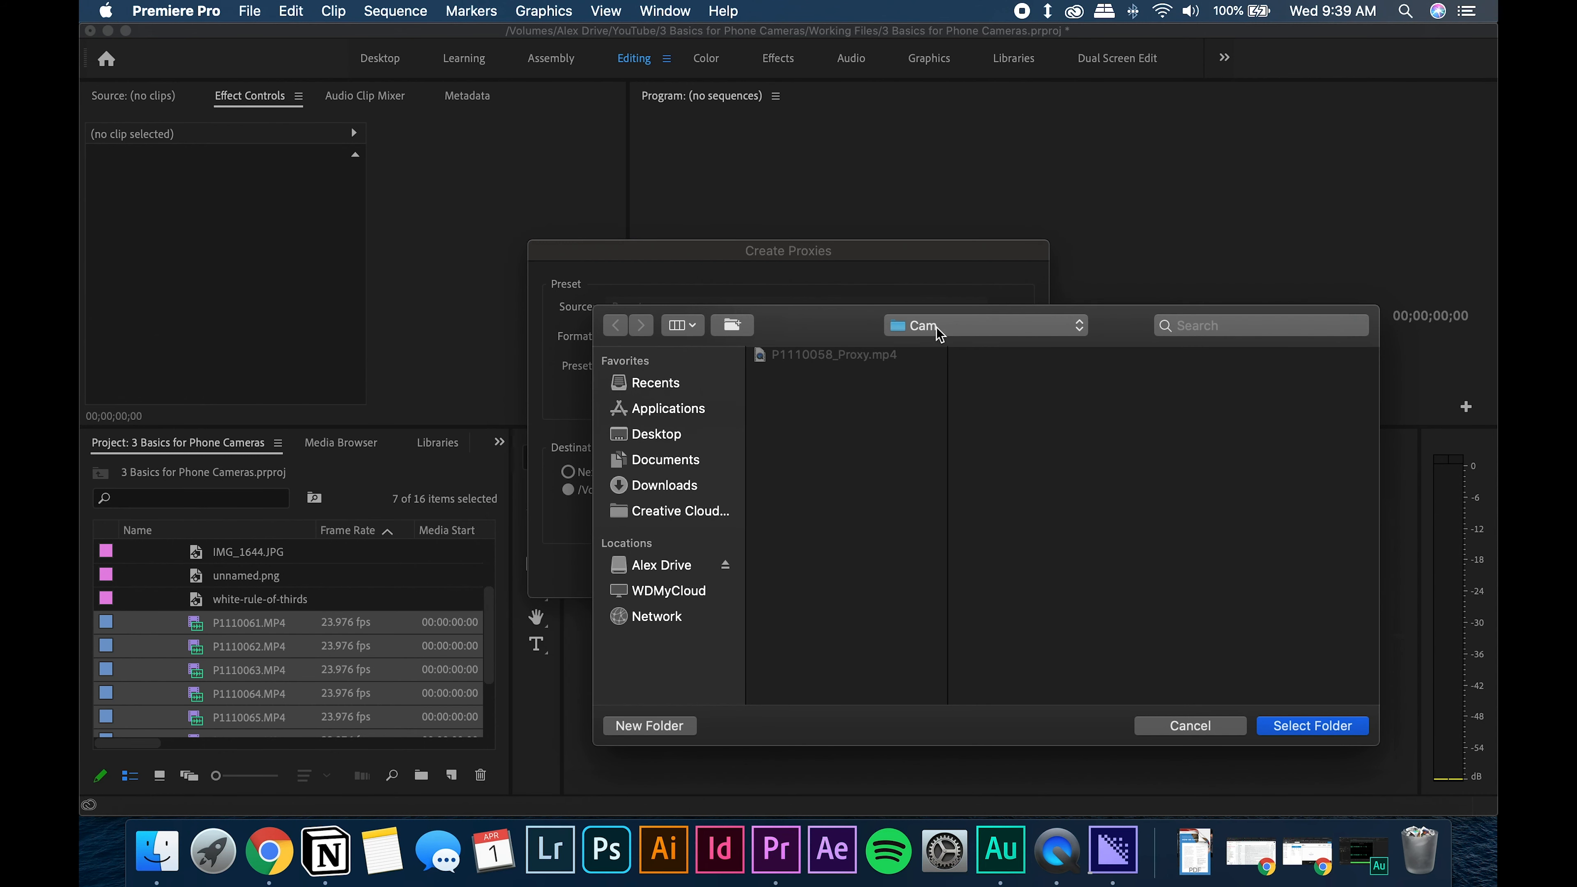
{"action": "left_click", "coordinate": [939, 329]}
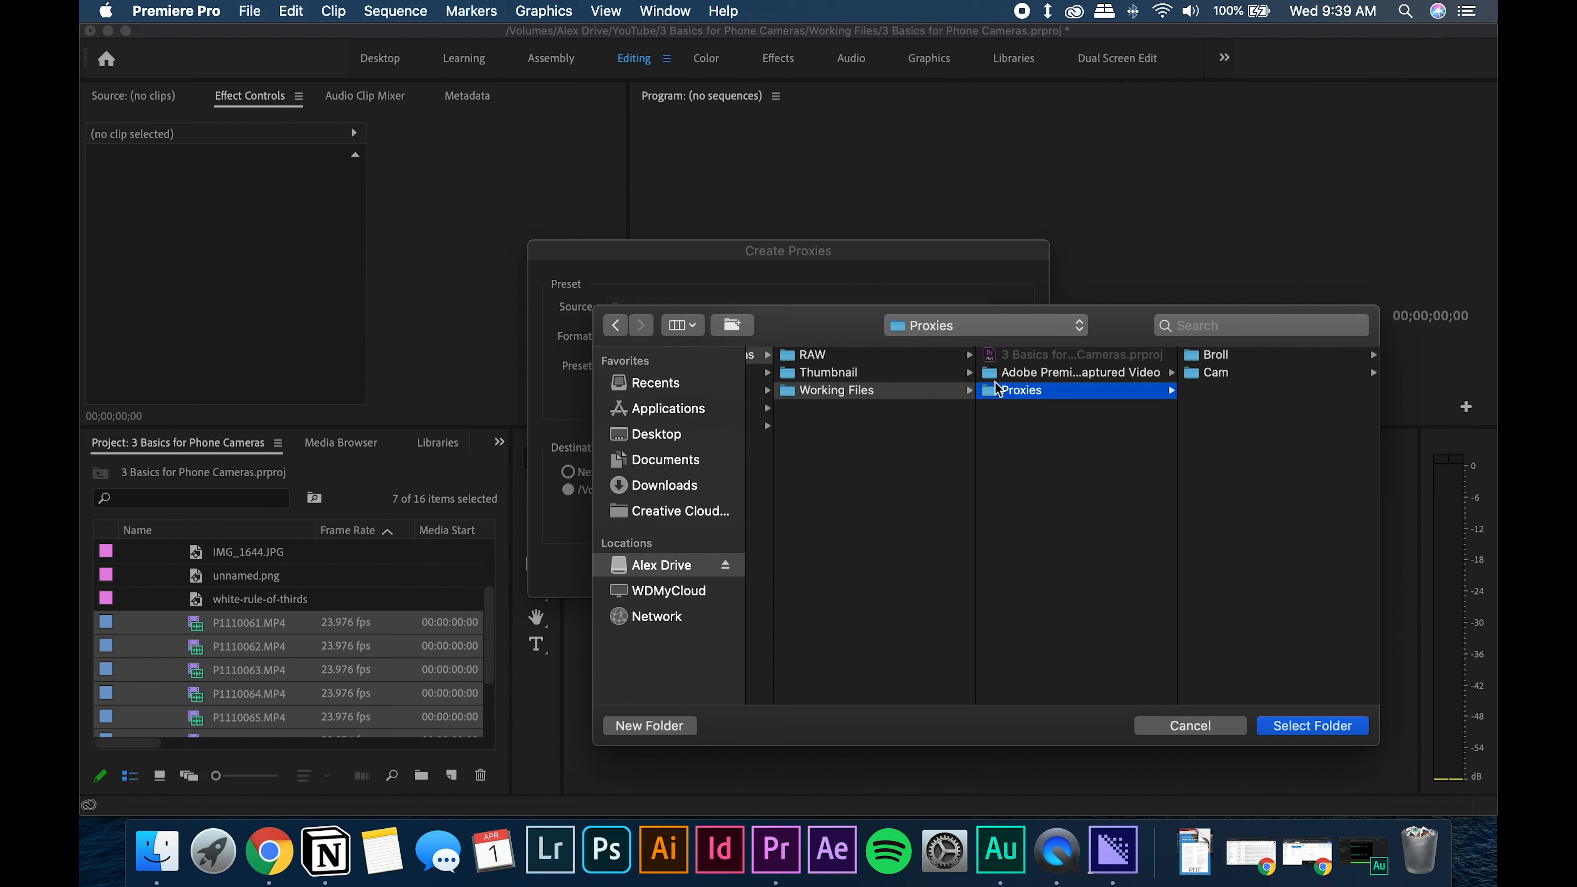
{"action": "left_click", "coordinate": [1220, 356]}
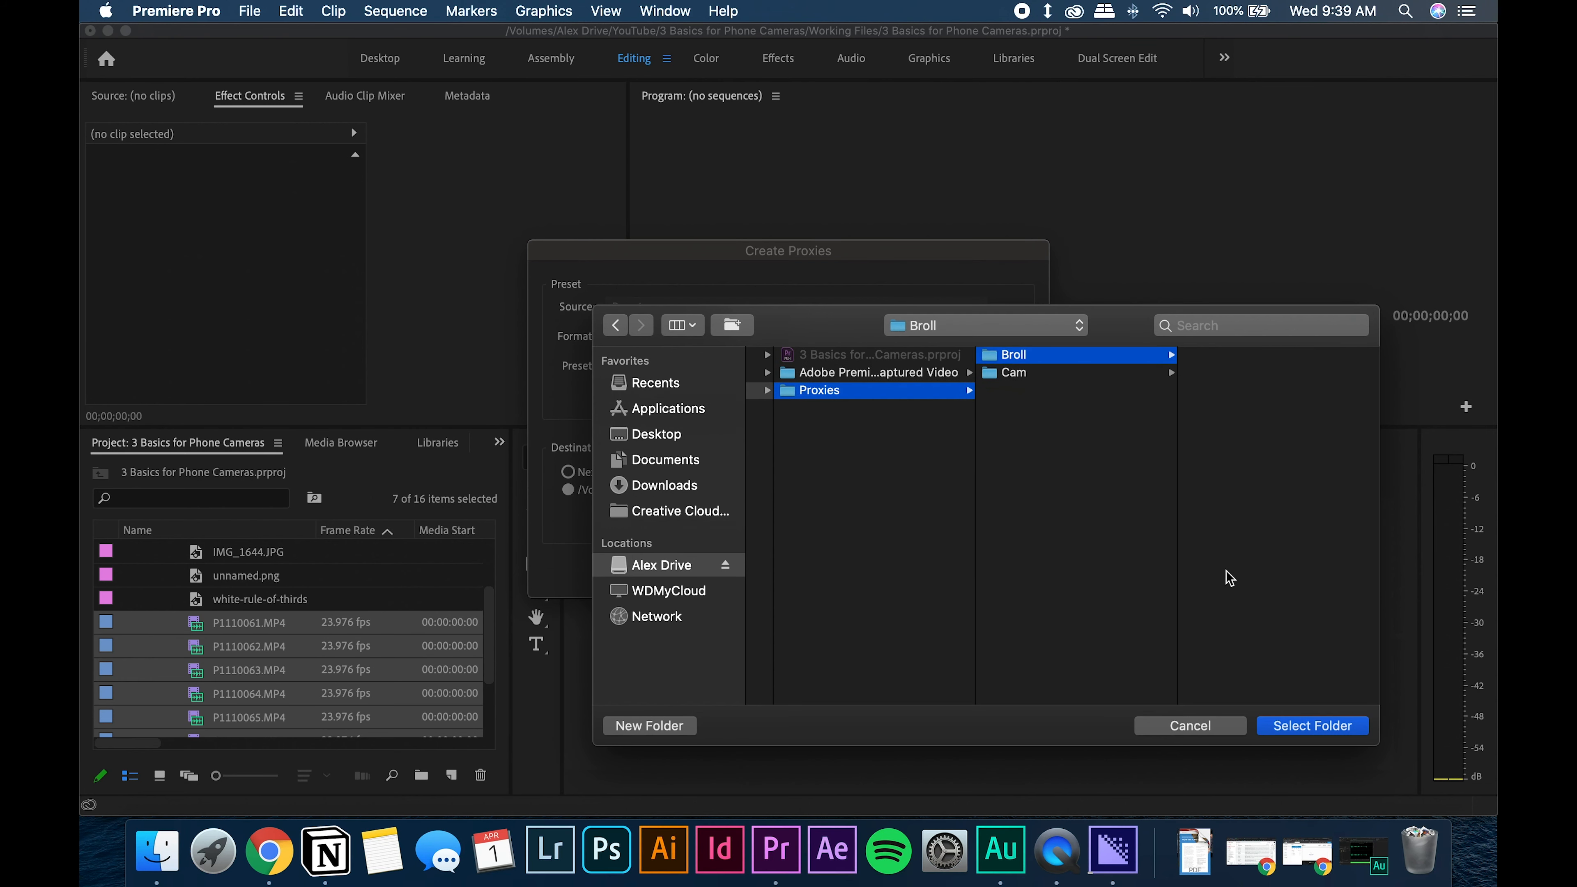
{"action": "left_click", "coordinate": [1295, 724]}
{"action": "left_click", "coordinate": [995, 572]}
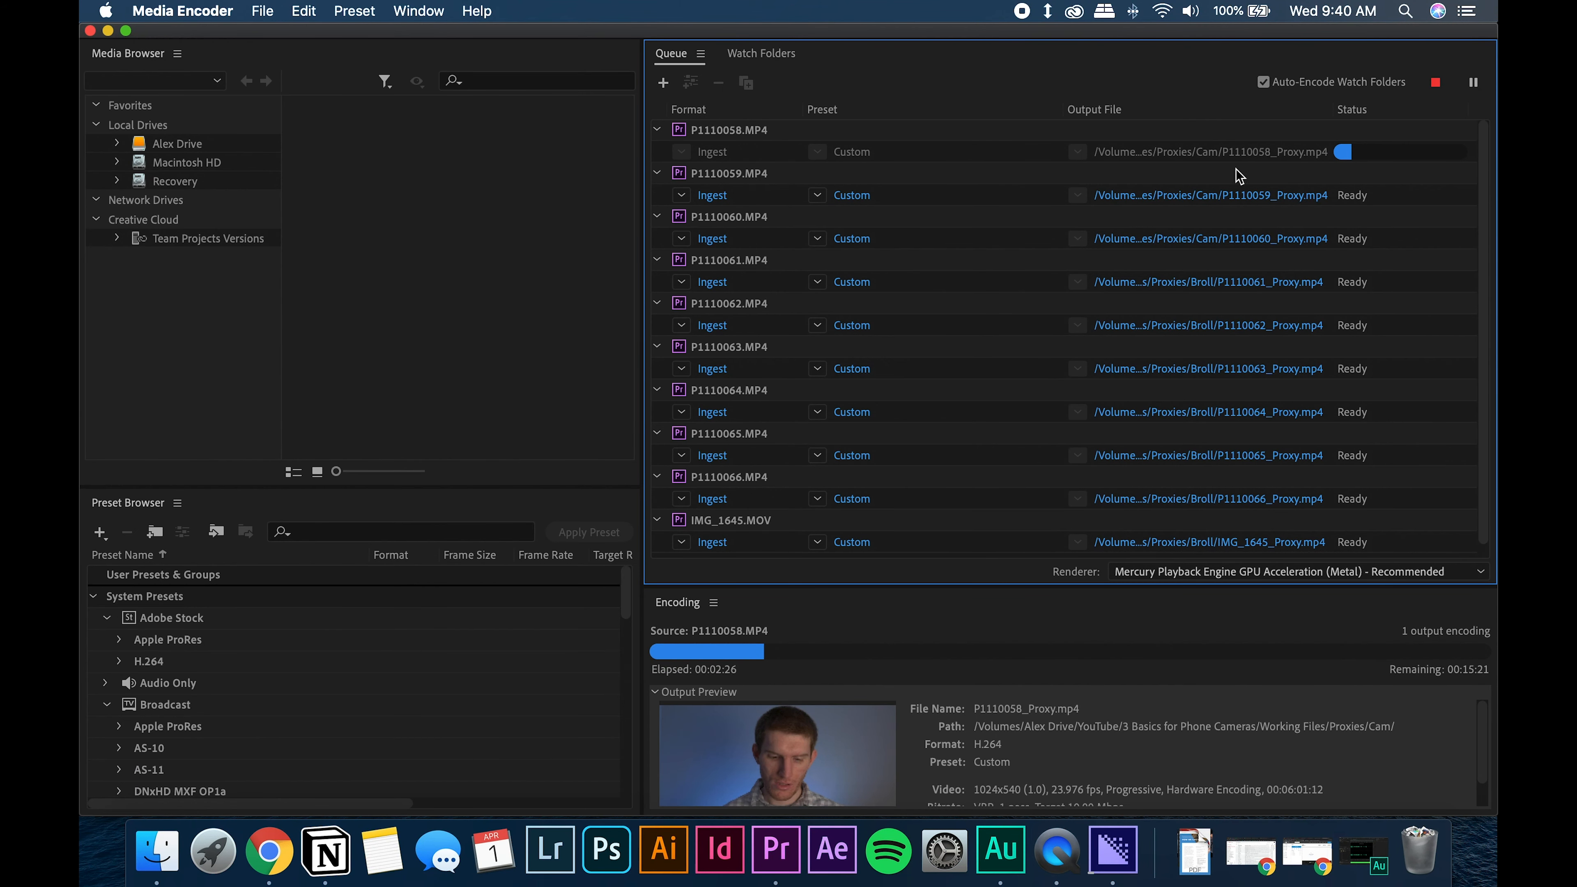
- Review the Cam and Broll proxy jobs in the Media Encoder queue and minimize its window
{"action": "scroll", "coordinate": [1172, 239], "scroll_direction": "down", "scroll_amount": 1}
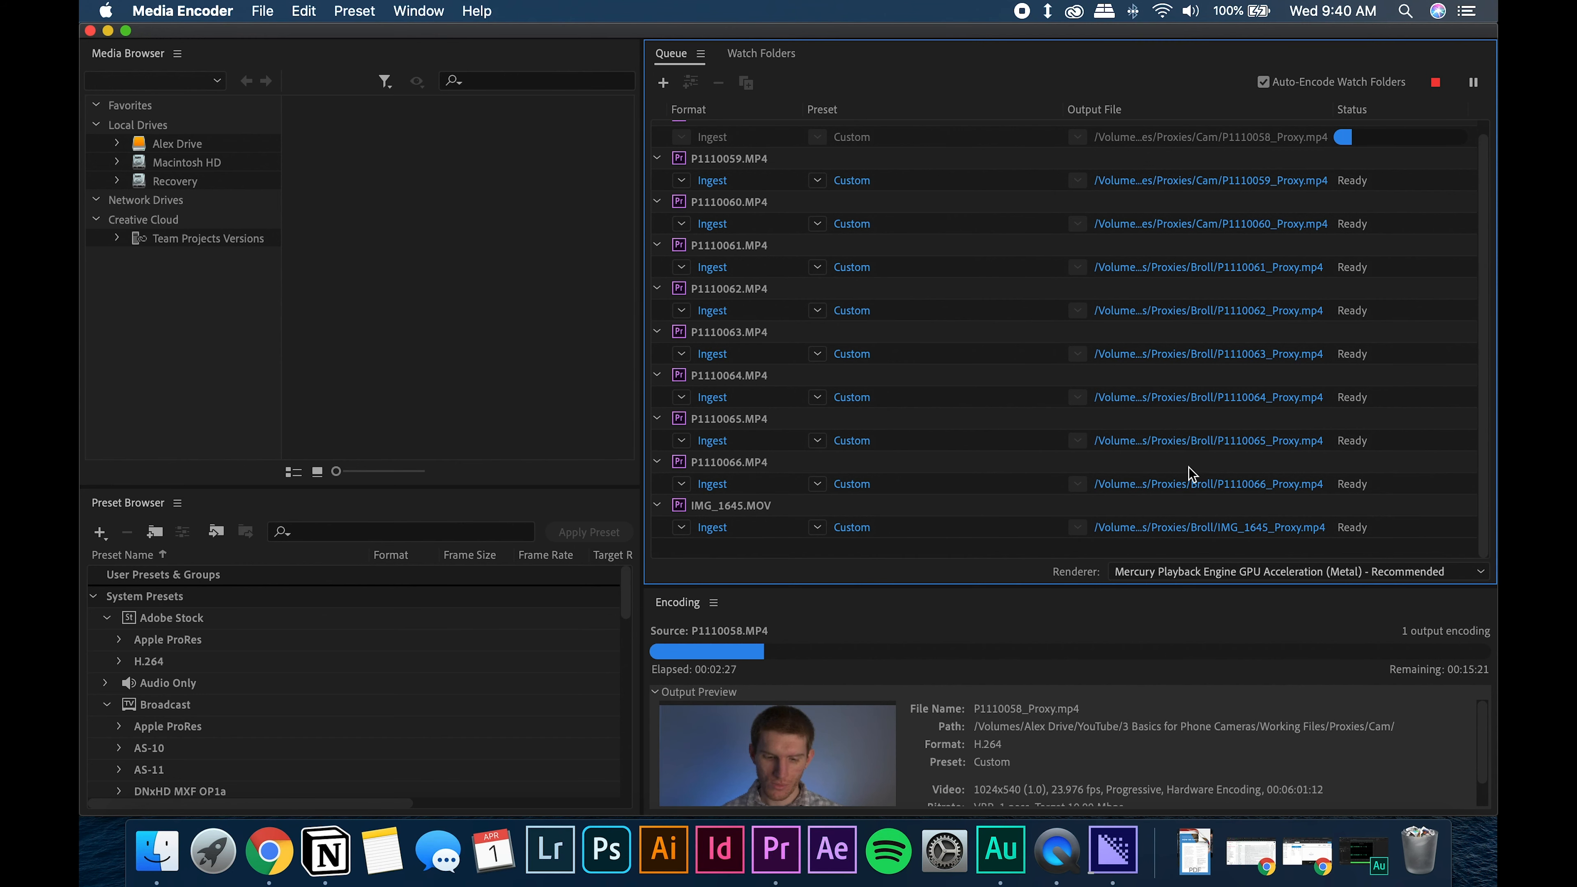
{"action": "scroll", "coordinate": [1158, 338], "scroll_direction": "up", "scroll_amount": 1}
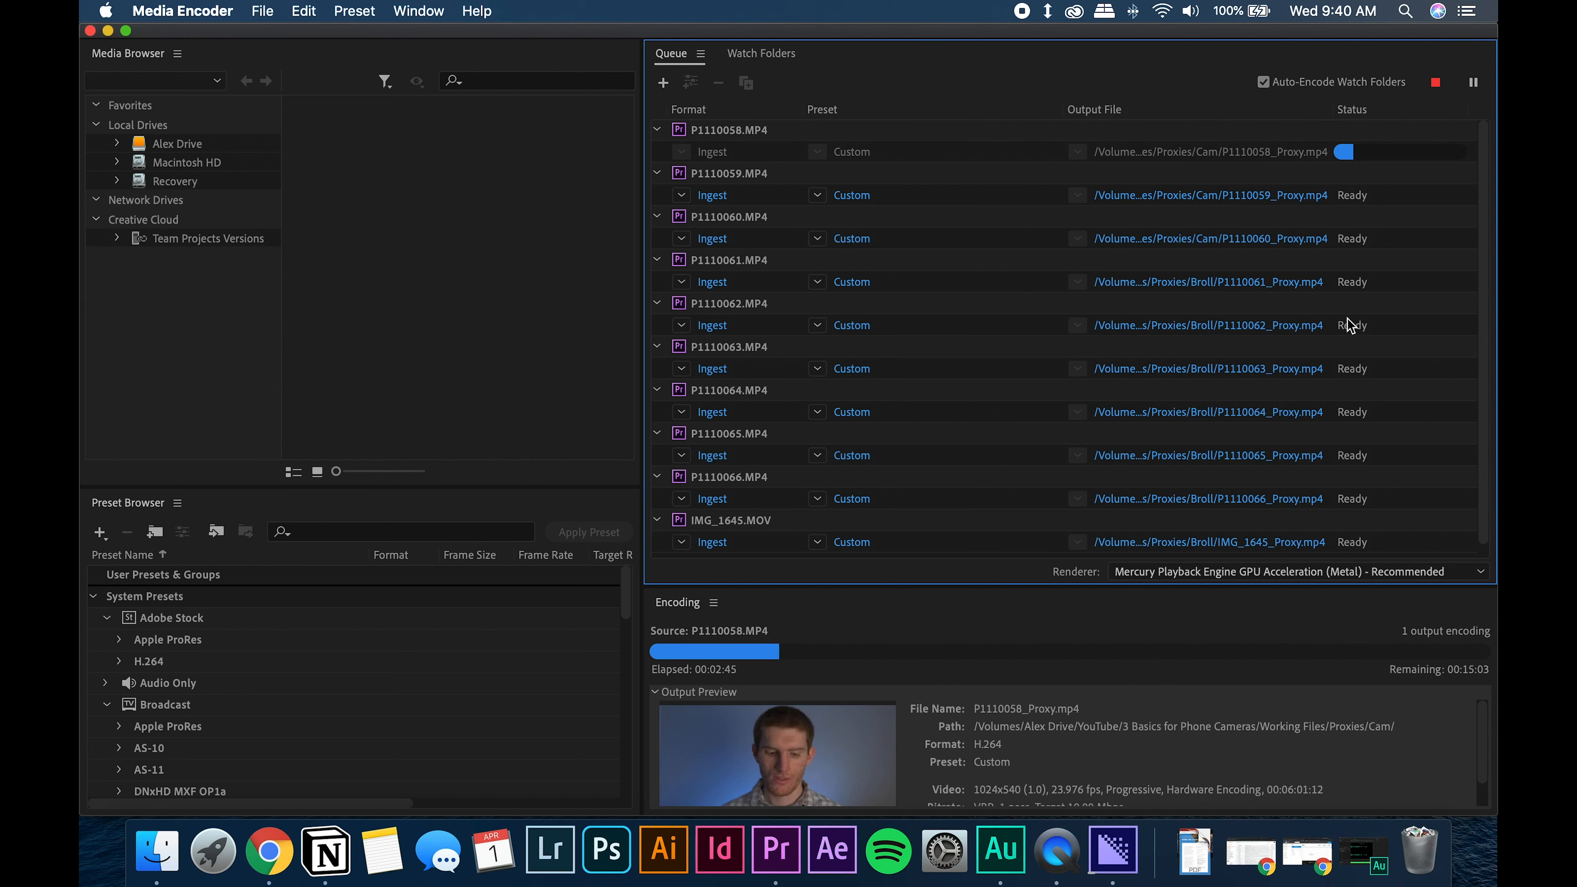
{"action": "left_click", "coordinate": [108, 31]}
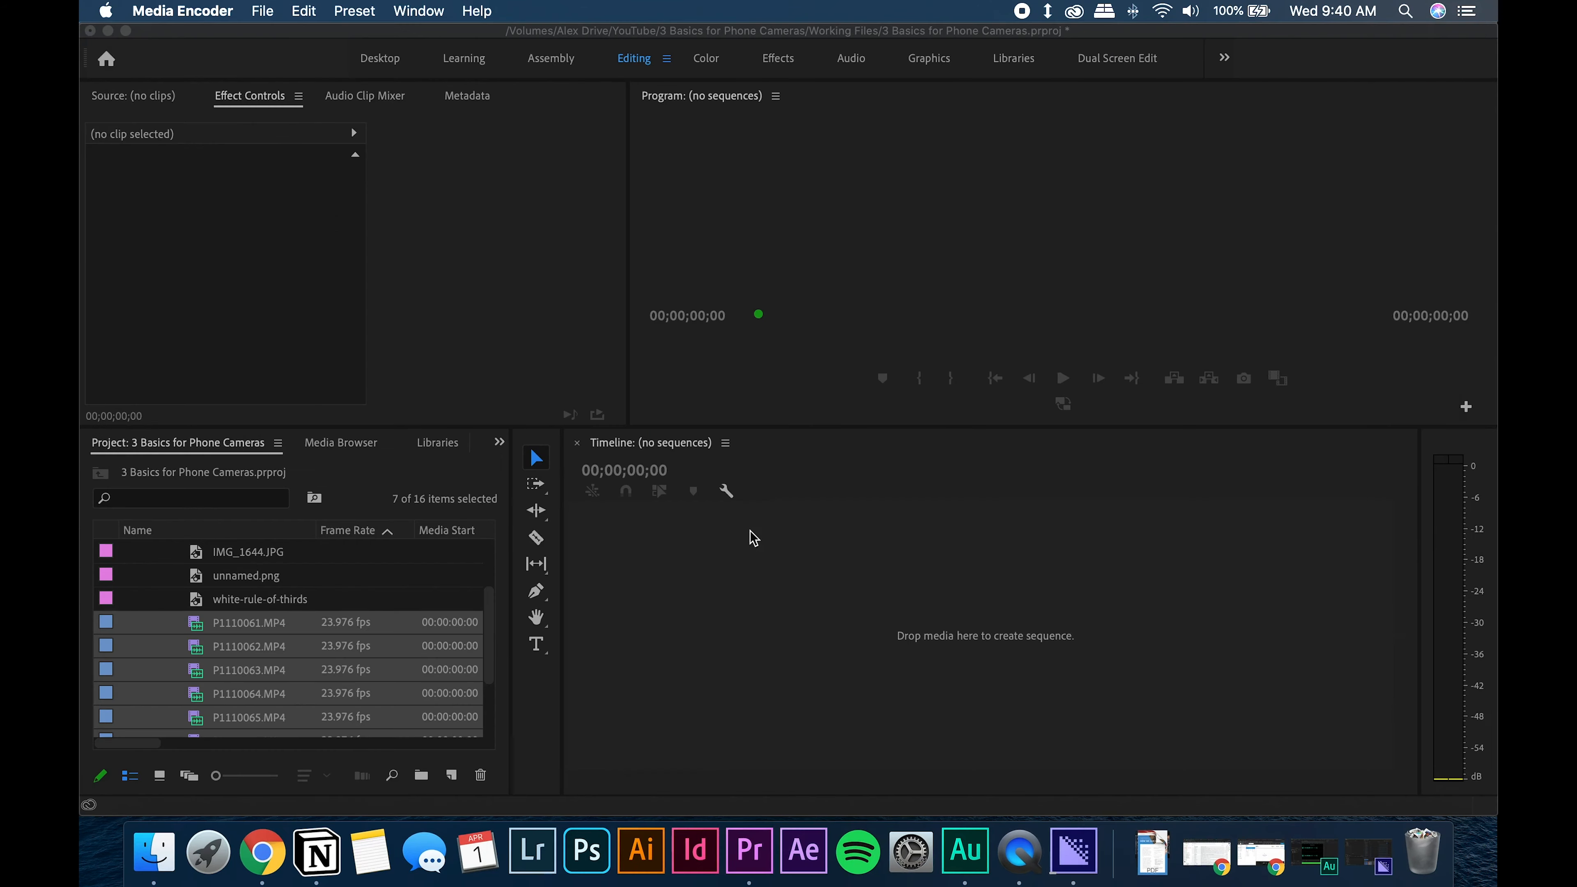
- Check the status of the Cam and Broll proxy jobs in the Media Encoder queue
{"action": "left_click", "coordinate": [856, 32]}
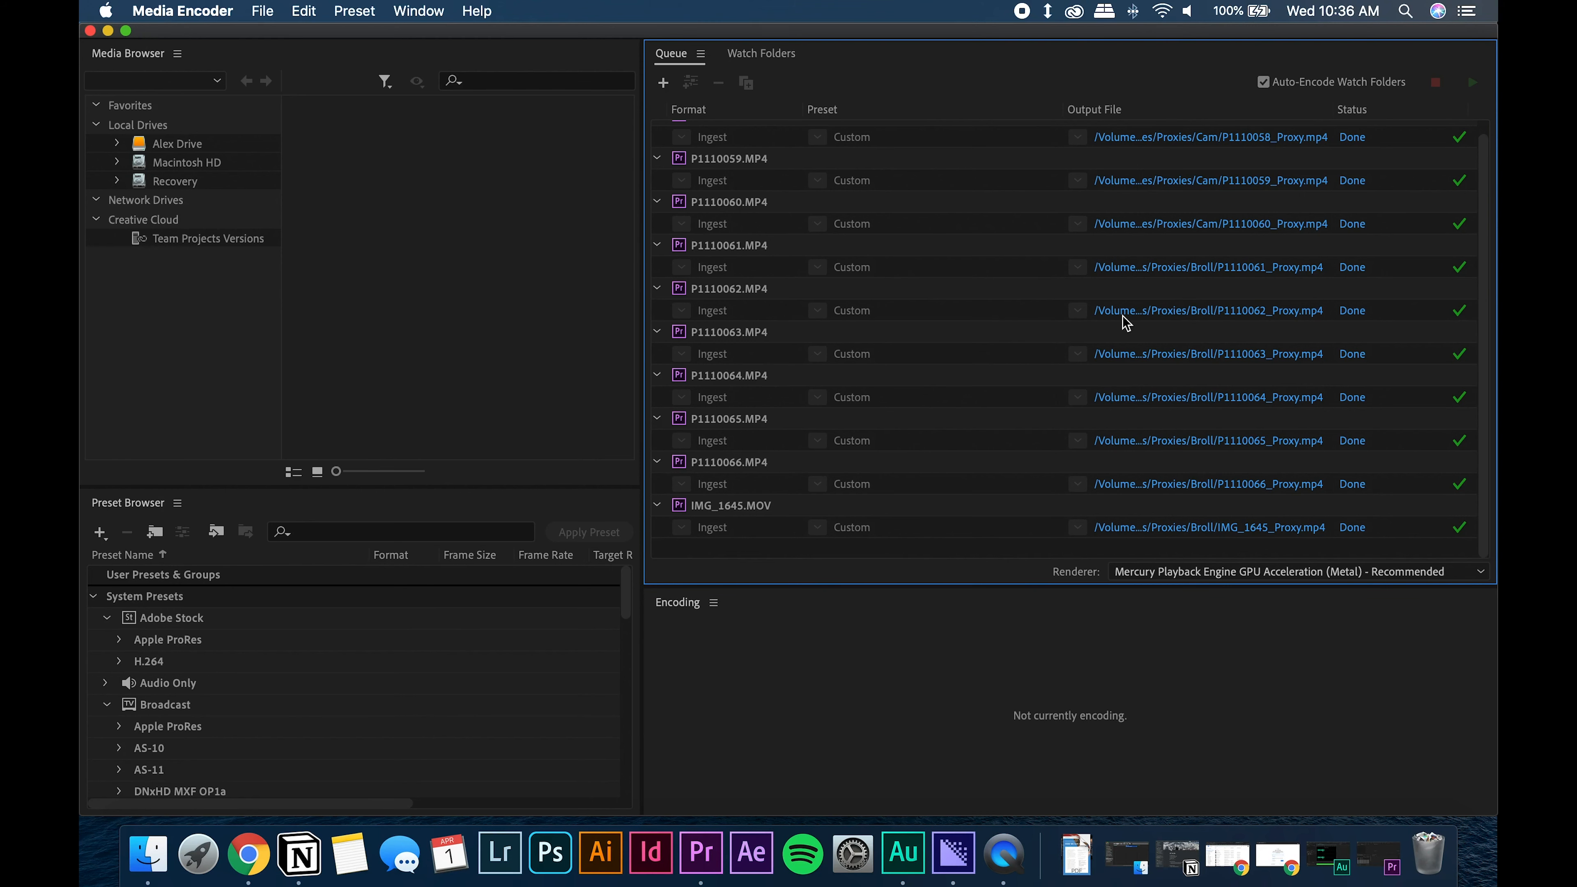
{"action": "scroll", "coordinate": [1011, 312], "scroll_direction": "up", "scroll_amount": 1}
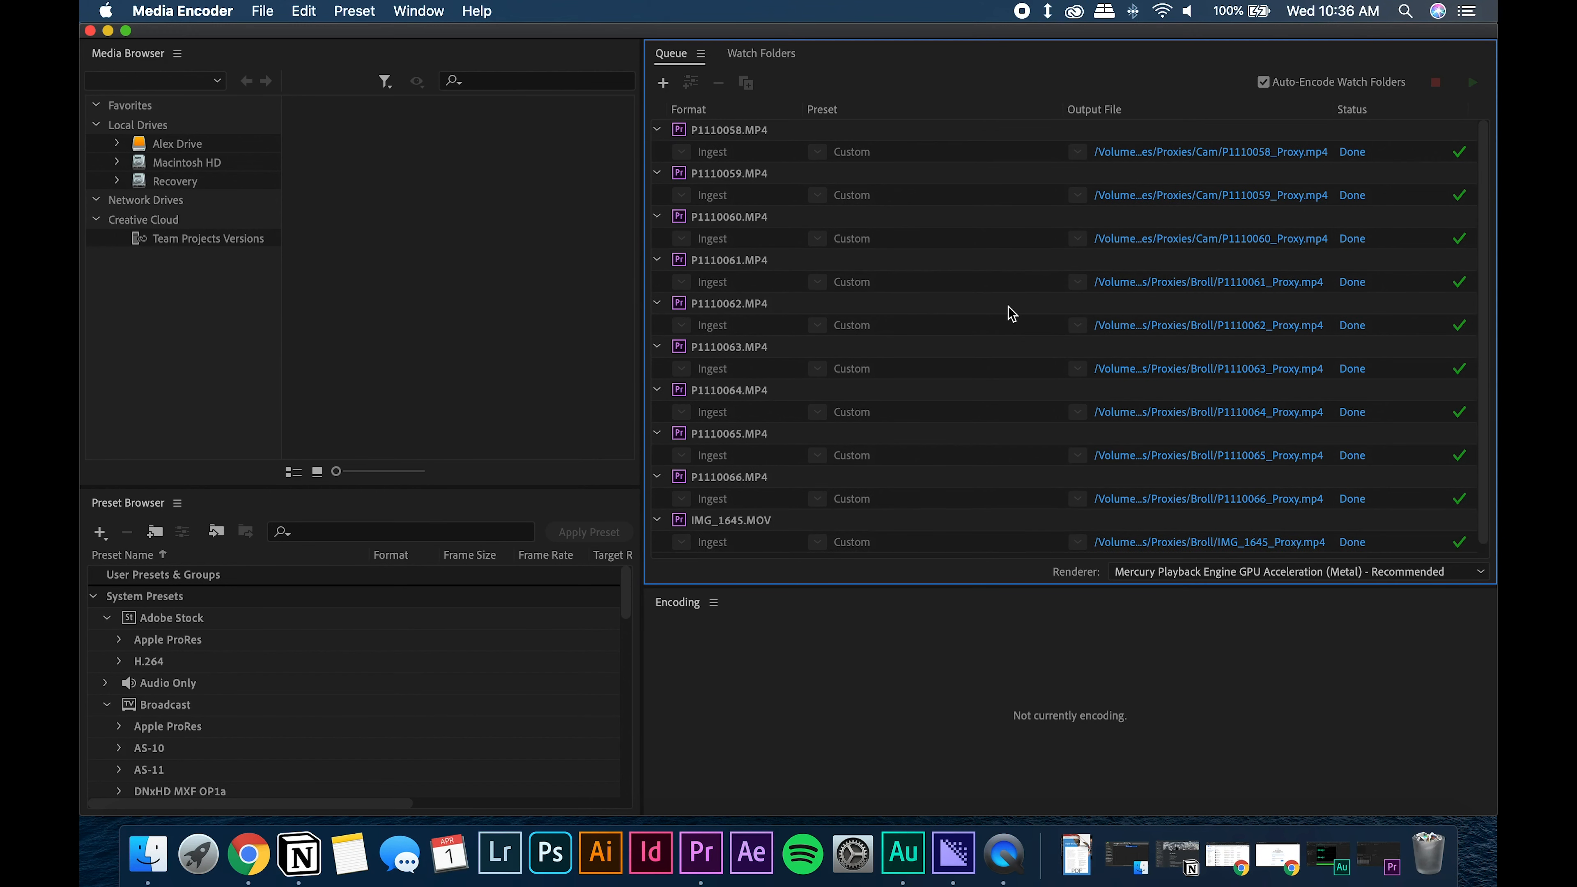
{"action": "scroll", "coordinate": [1005, 298], "scroll_direction": "down", "scroll_amount": 1}
{"action": "scroll", "coordinate": [994, 307], "scroll_direction": "up", "scroll_amount": 1}
- Switch to Premiere Pro, look through the Broll bin's contents and collapse the bin
{"action": "left_click", "coordinate": [701, 852]}
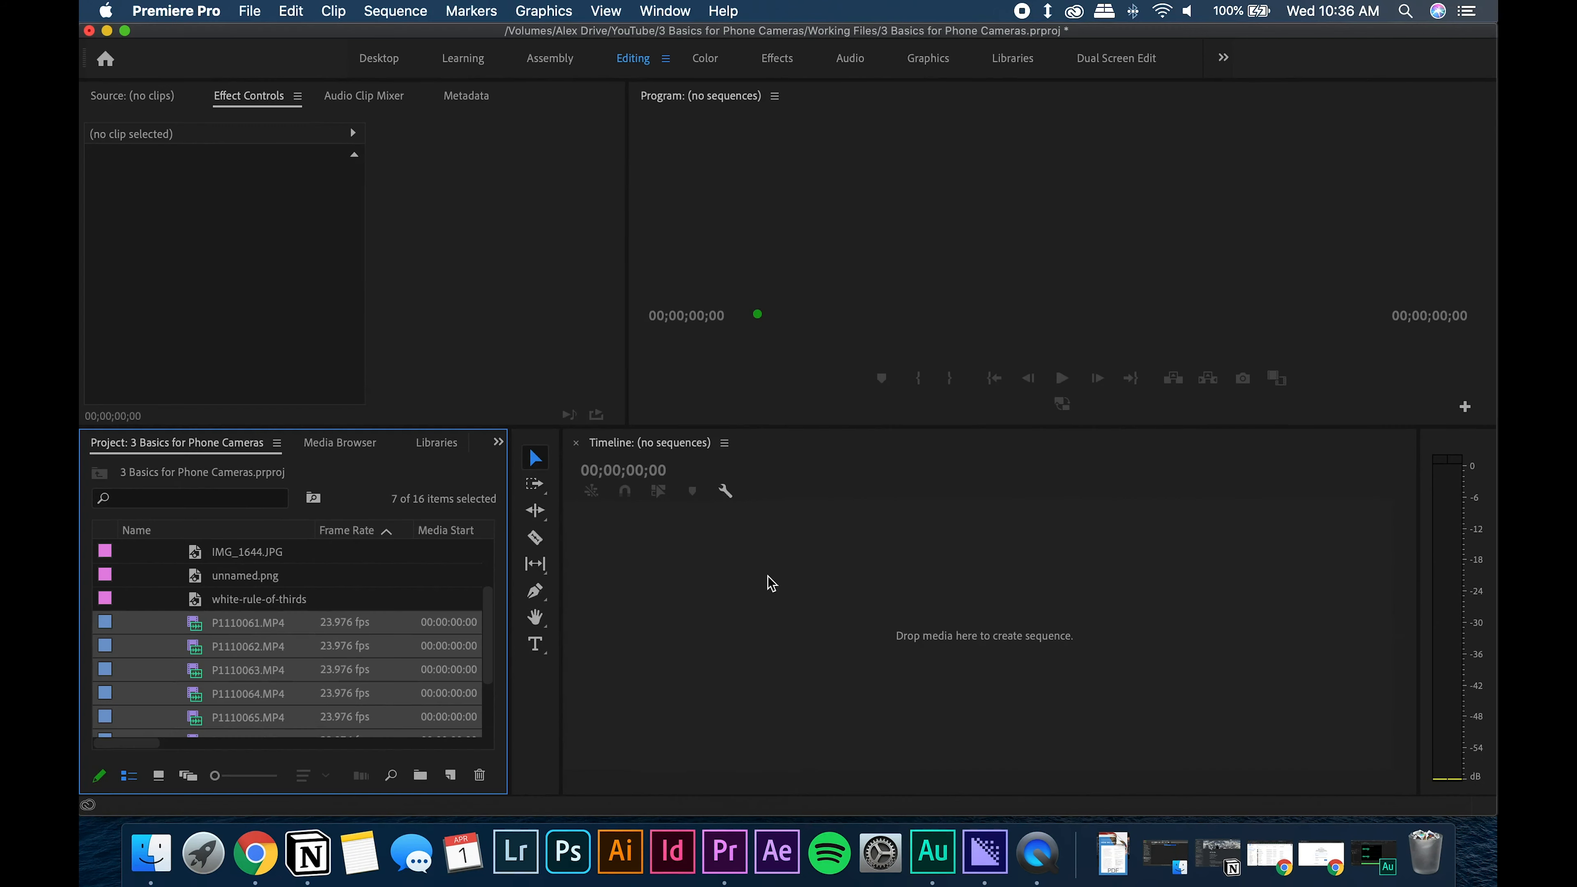
{"action": "scroll", "coordinate": [342, 668], "scroll_direction": "up", "scroll_amount": 3}
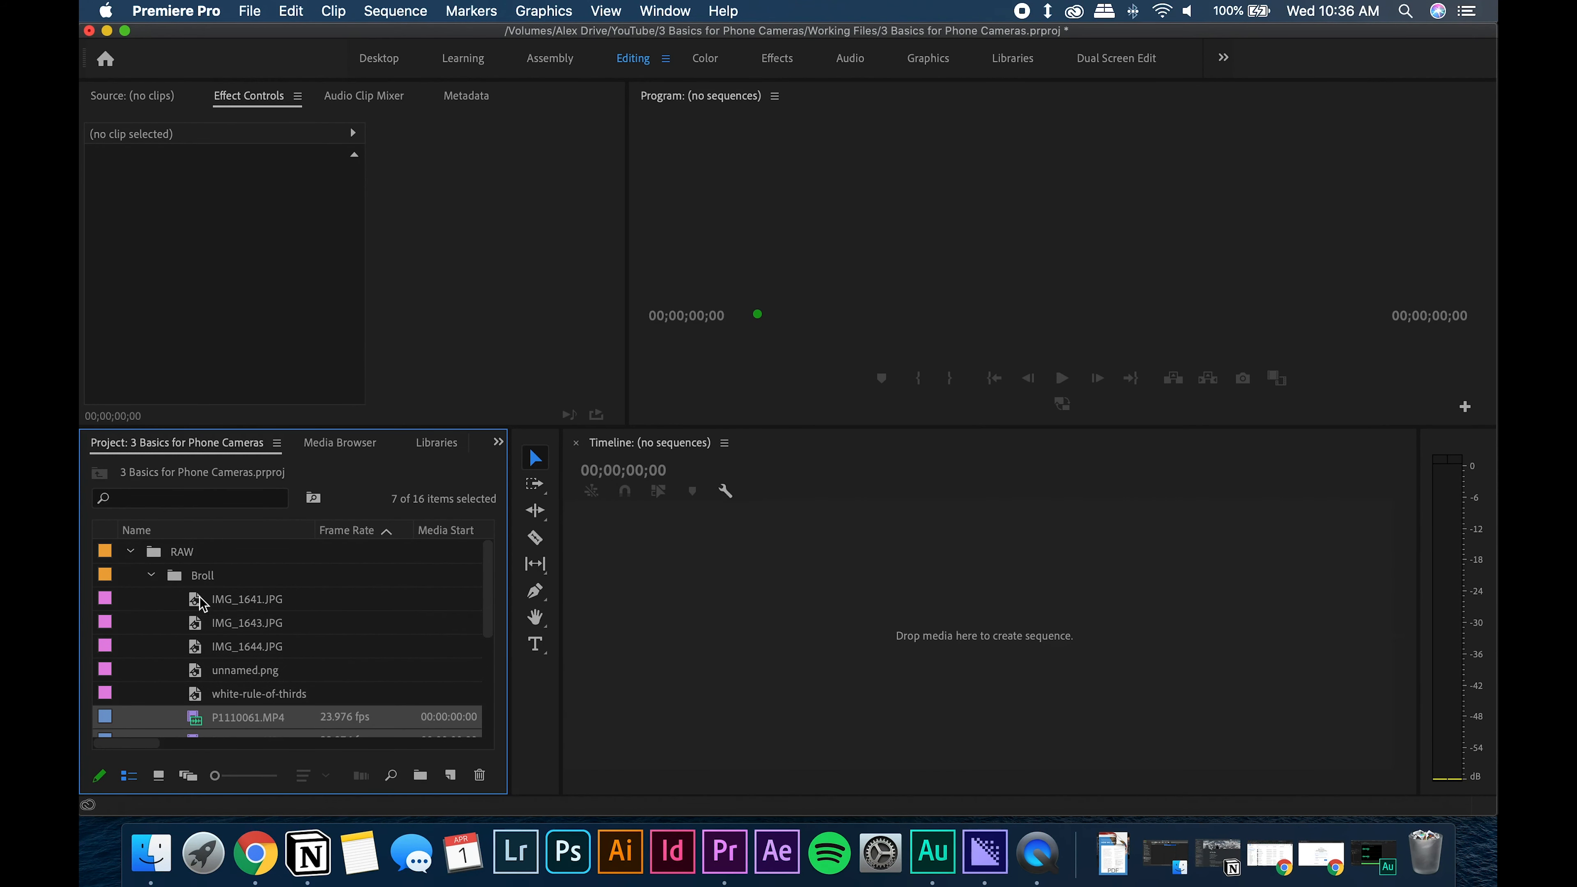
{"action": "left_click", "coordinate": [152, 577]}
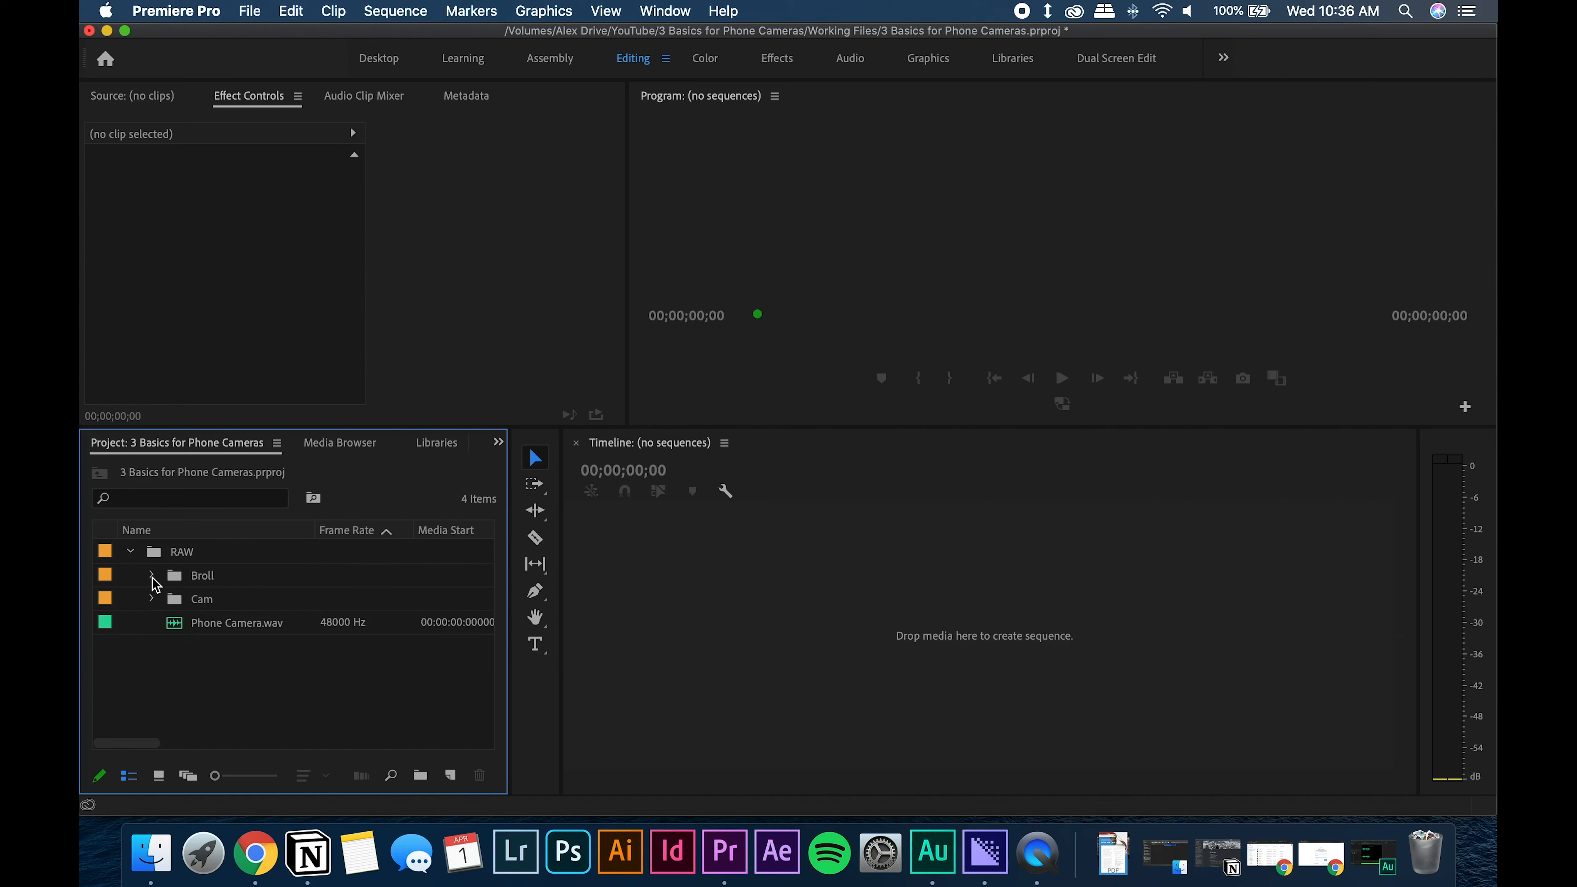
{"action": "left_click", "coordinate": [156, 579]}
{"action": "scroll", "coordinate": [267, 627], "scroll_direction": "down", "scroll_amount": 3}
{"action": "scroll", "coordinate": [266, 628], "scroll_direction": "up", "scroll_amount": 3}
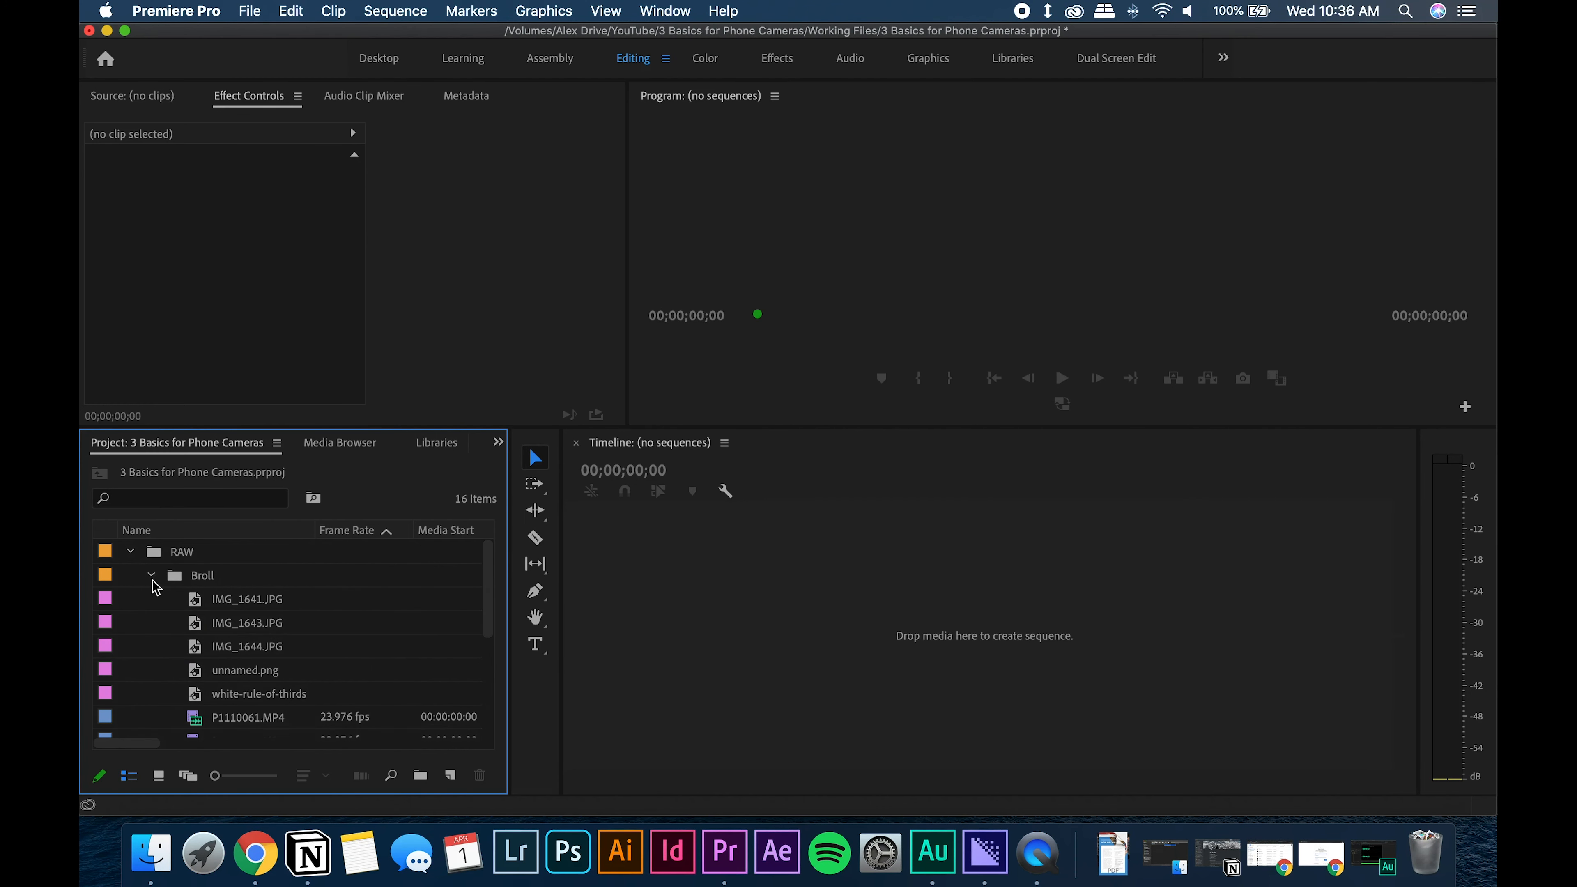
{"action": "left_click", "coordinate": [152, 577]}
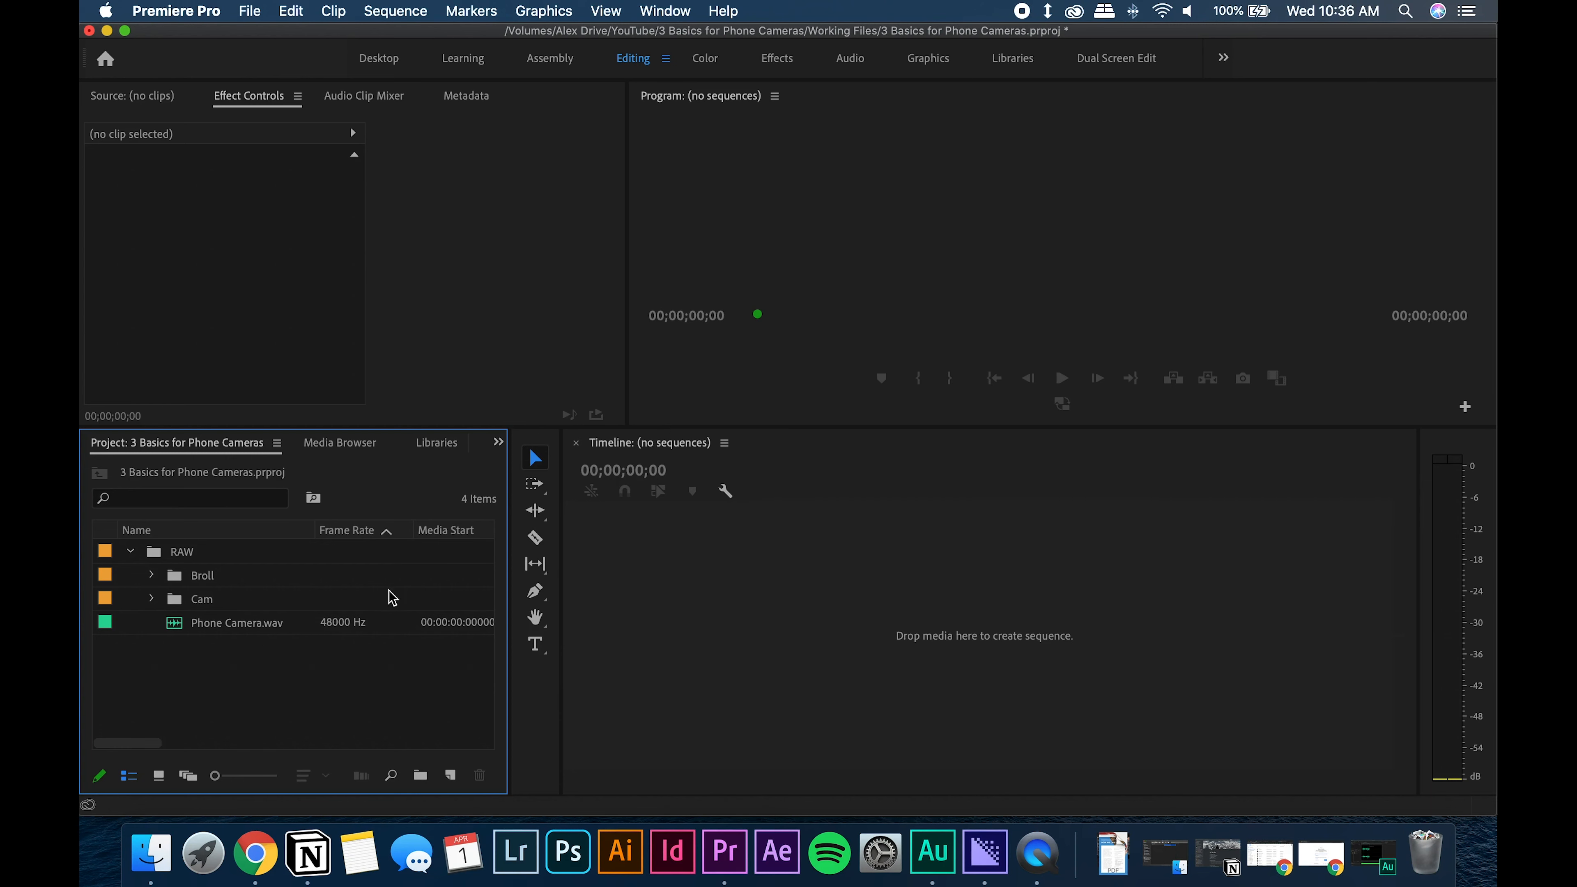
- Expand the Cam bin and create a new sequence from P1110058.MP4, P1110059.MP4 and P1110060.MP4, then scrub its opening minutes
{"action": "left_click", "coordinate": [151, 598]}
{"action": "left_click", "coordinate": [267, 625]}
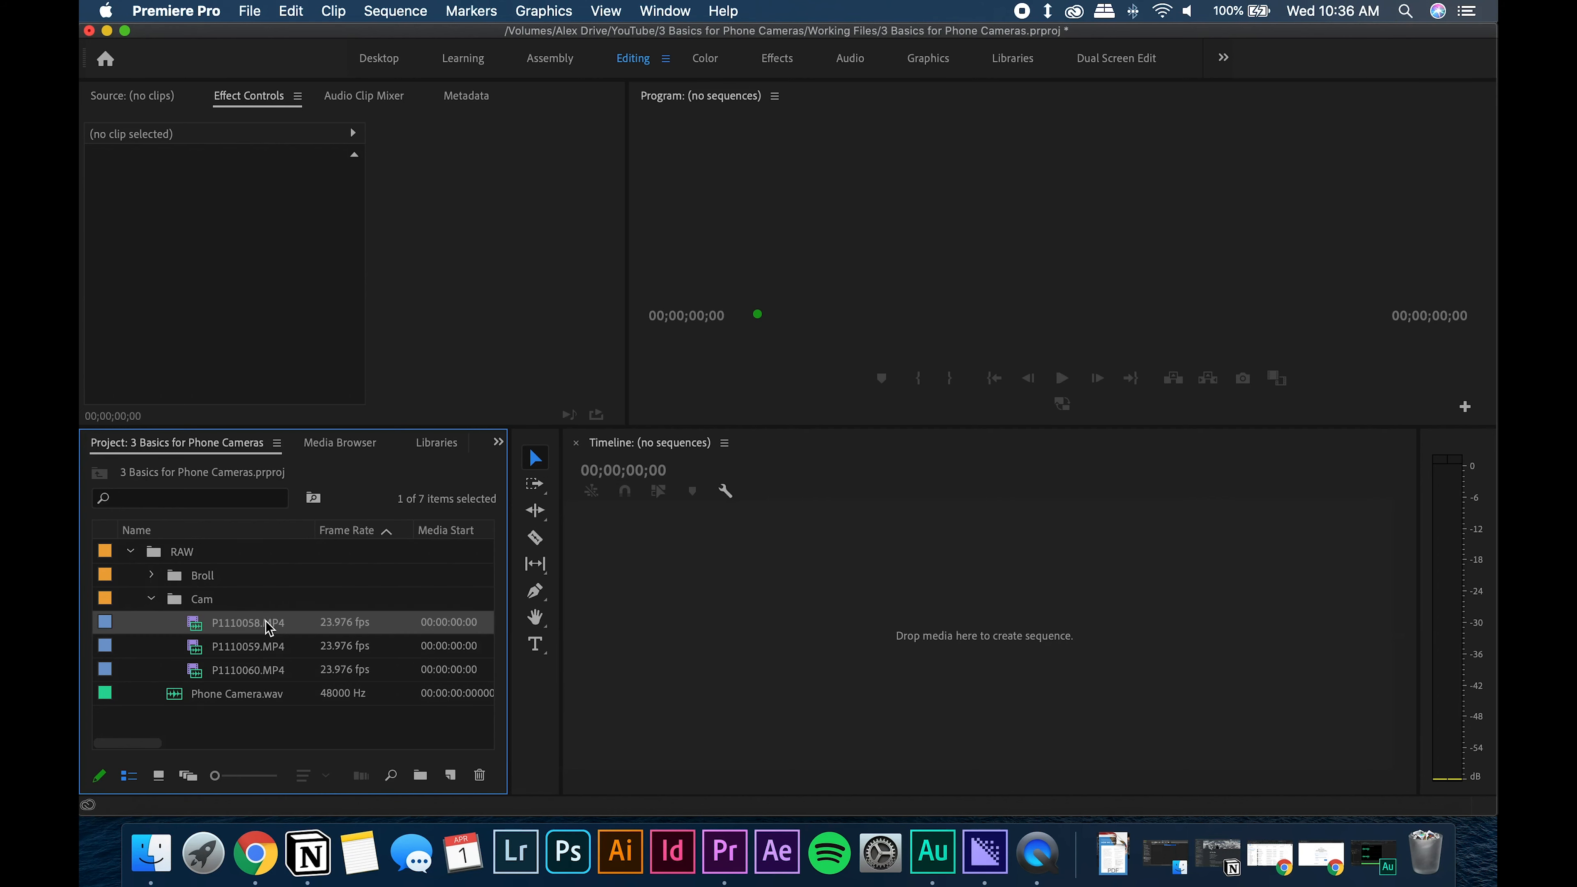
{"action": "left_click", "coordinate": [255, 670], "text": "shift"}
{"action": "left_click_drag", "start_coordinate": [258, 634], "coordinate": [680, 649]}
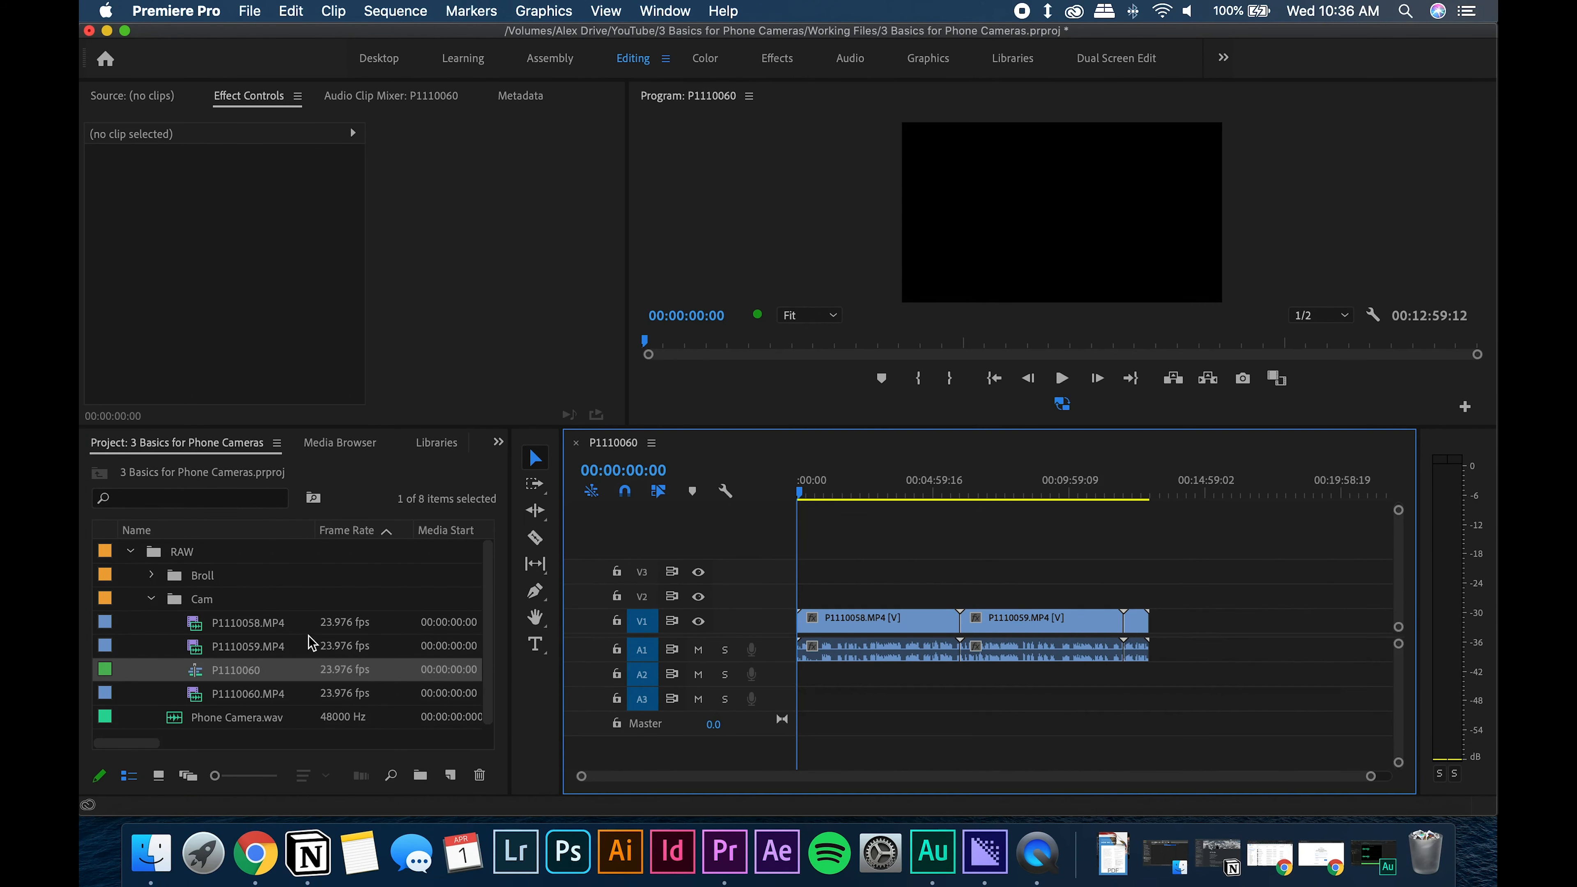
{"action": "left_click_drag", "start_coordinate": [836, 494], "coordinate": [908, 495]}
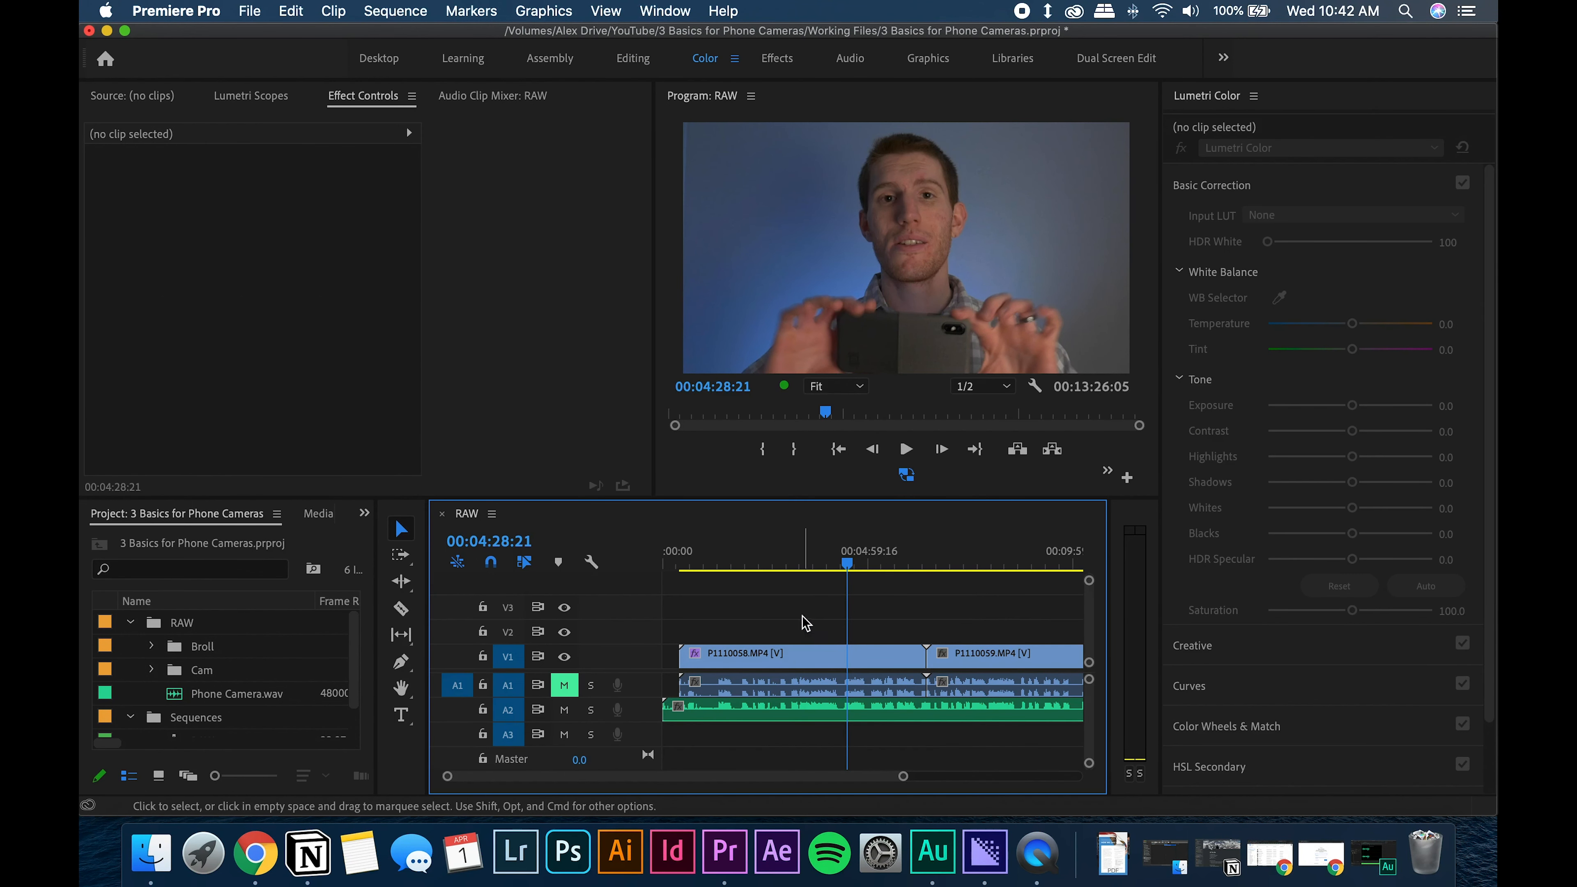
- Try deleting the P1110058.MP4 clip from the RAW timeline and restore it
{"action": "left_click_drag", "start_coordinate": [904, 776], "coordinate": [1032, 776]}
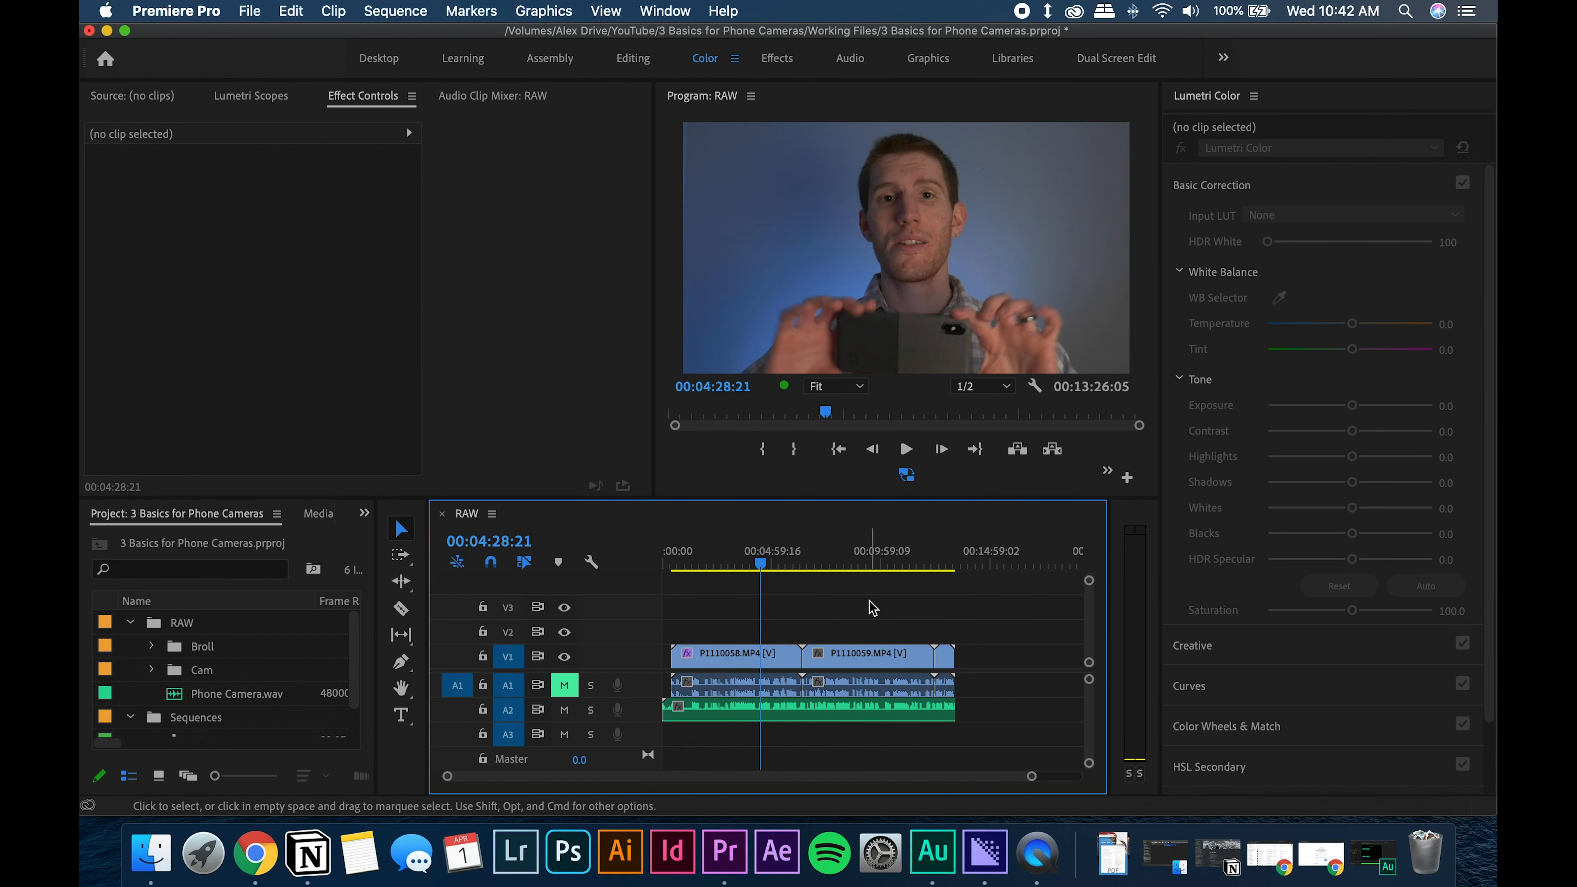
{"action": "left_click_drag", "start_coordinate": [1029, 776], "coordinate": [866, 776]}
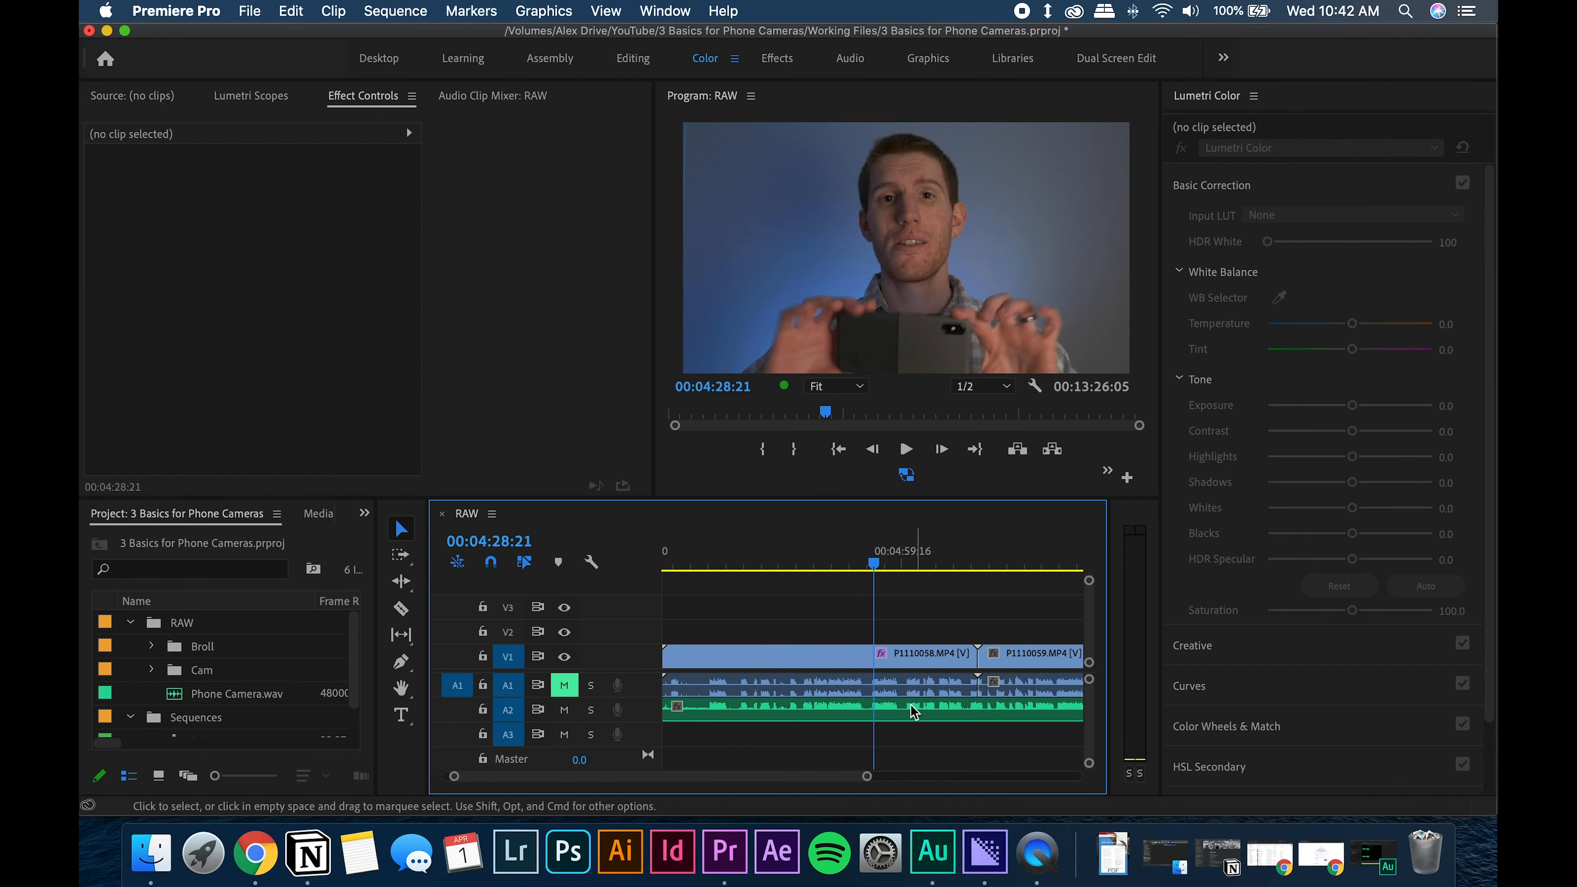
{"action": "left_click", "coordinate": [907, 663]}
{"action": "key", "text": "Delete"}
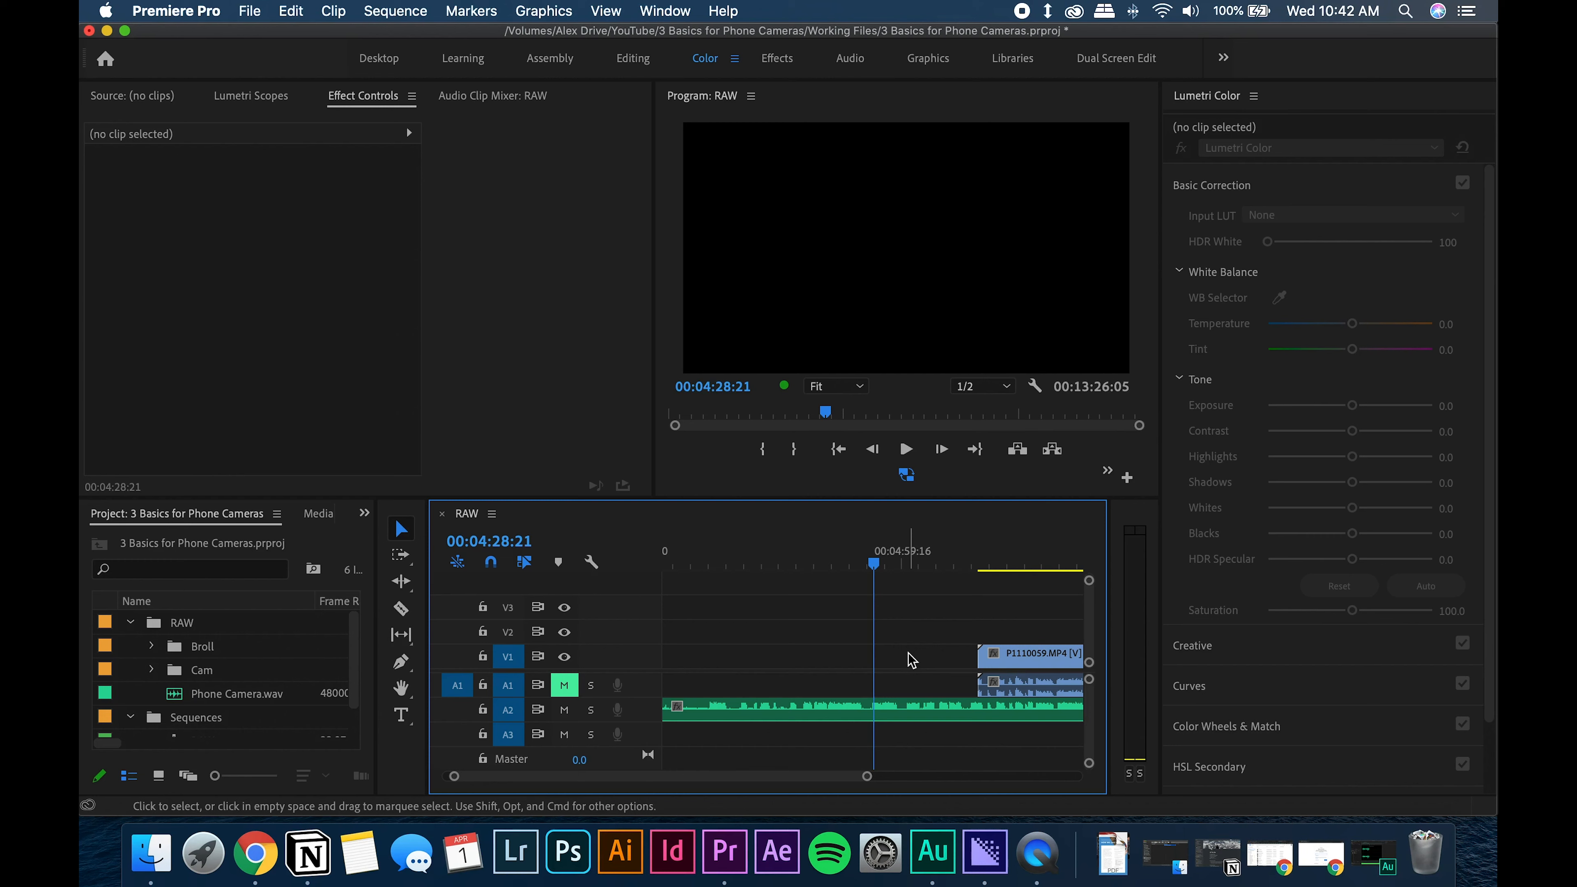
{"action": "key", "text": "super+z"}
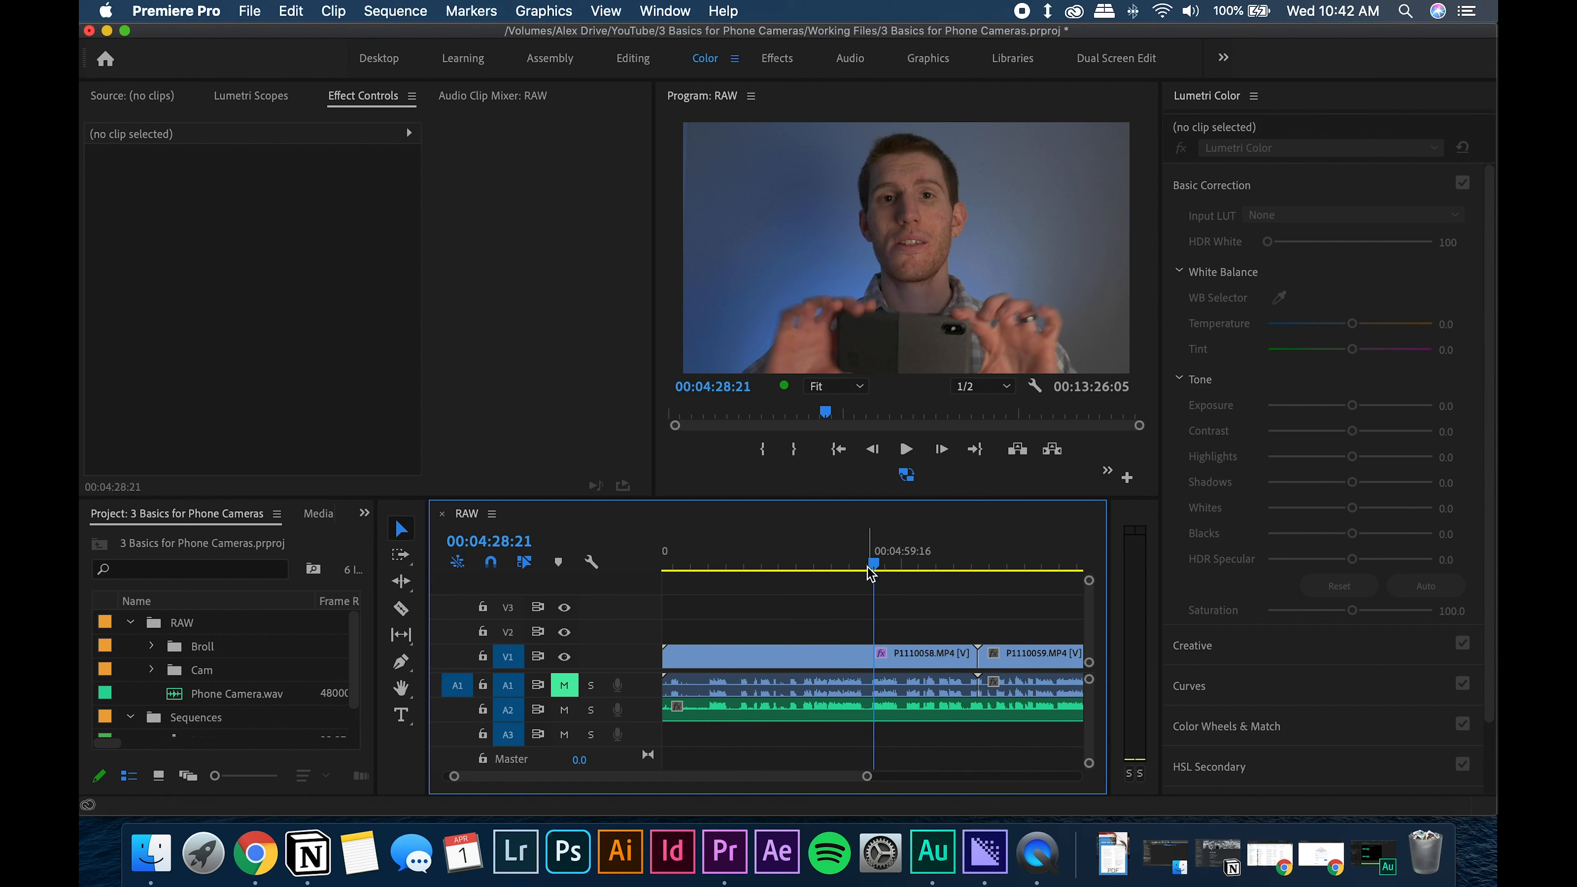
{"action": "key", "text": "super+z"}
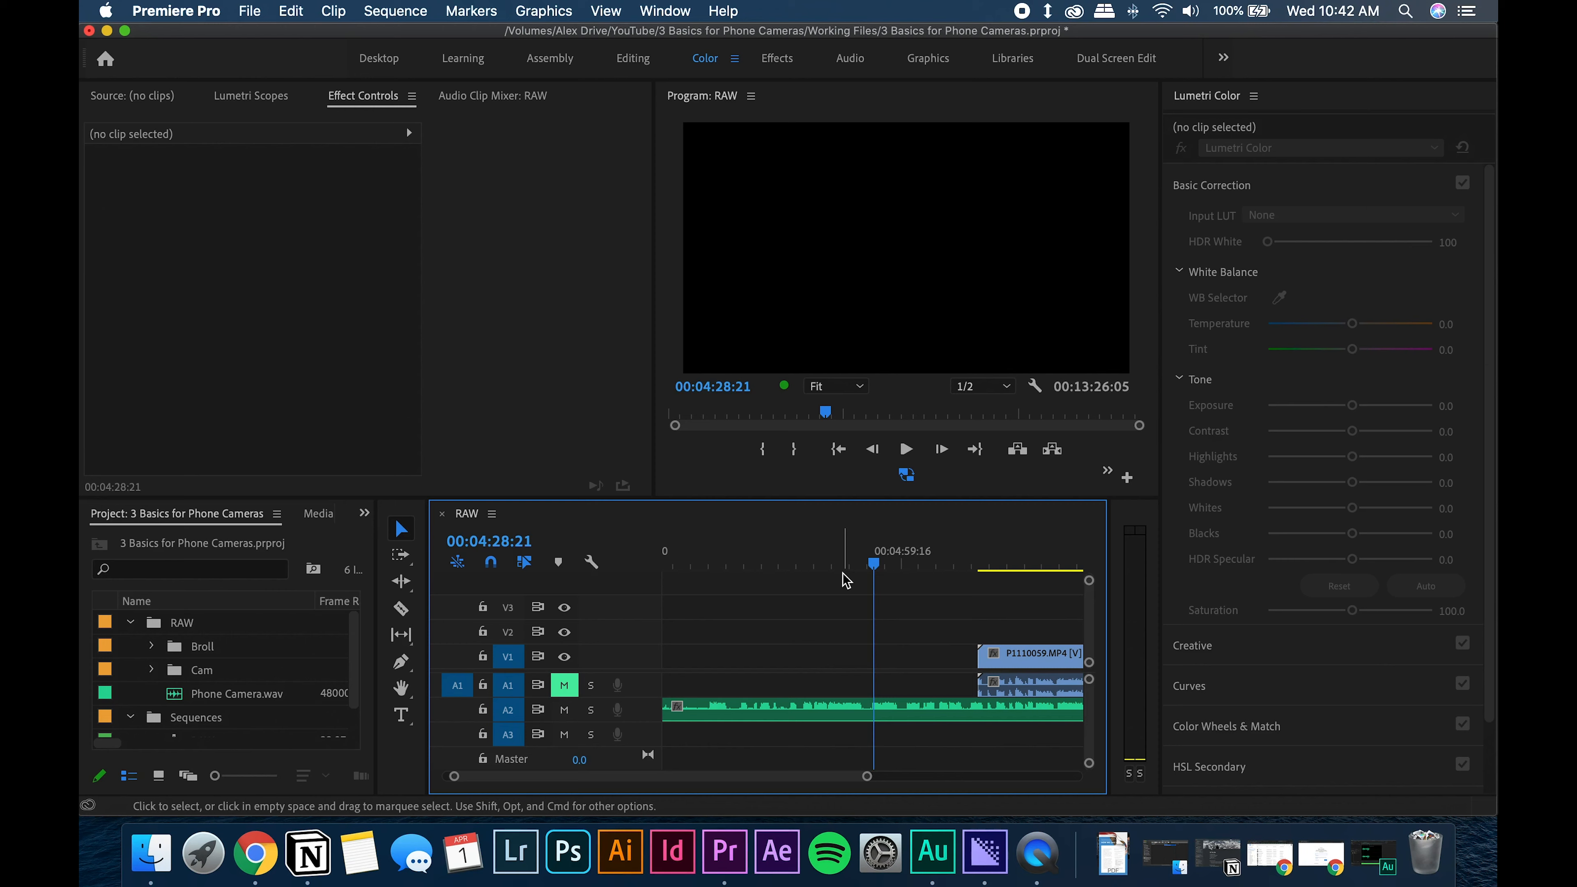
{"action": "key", "text": "super+shift+z"}
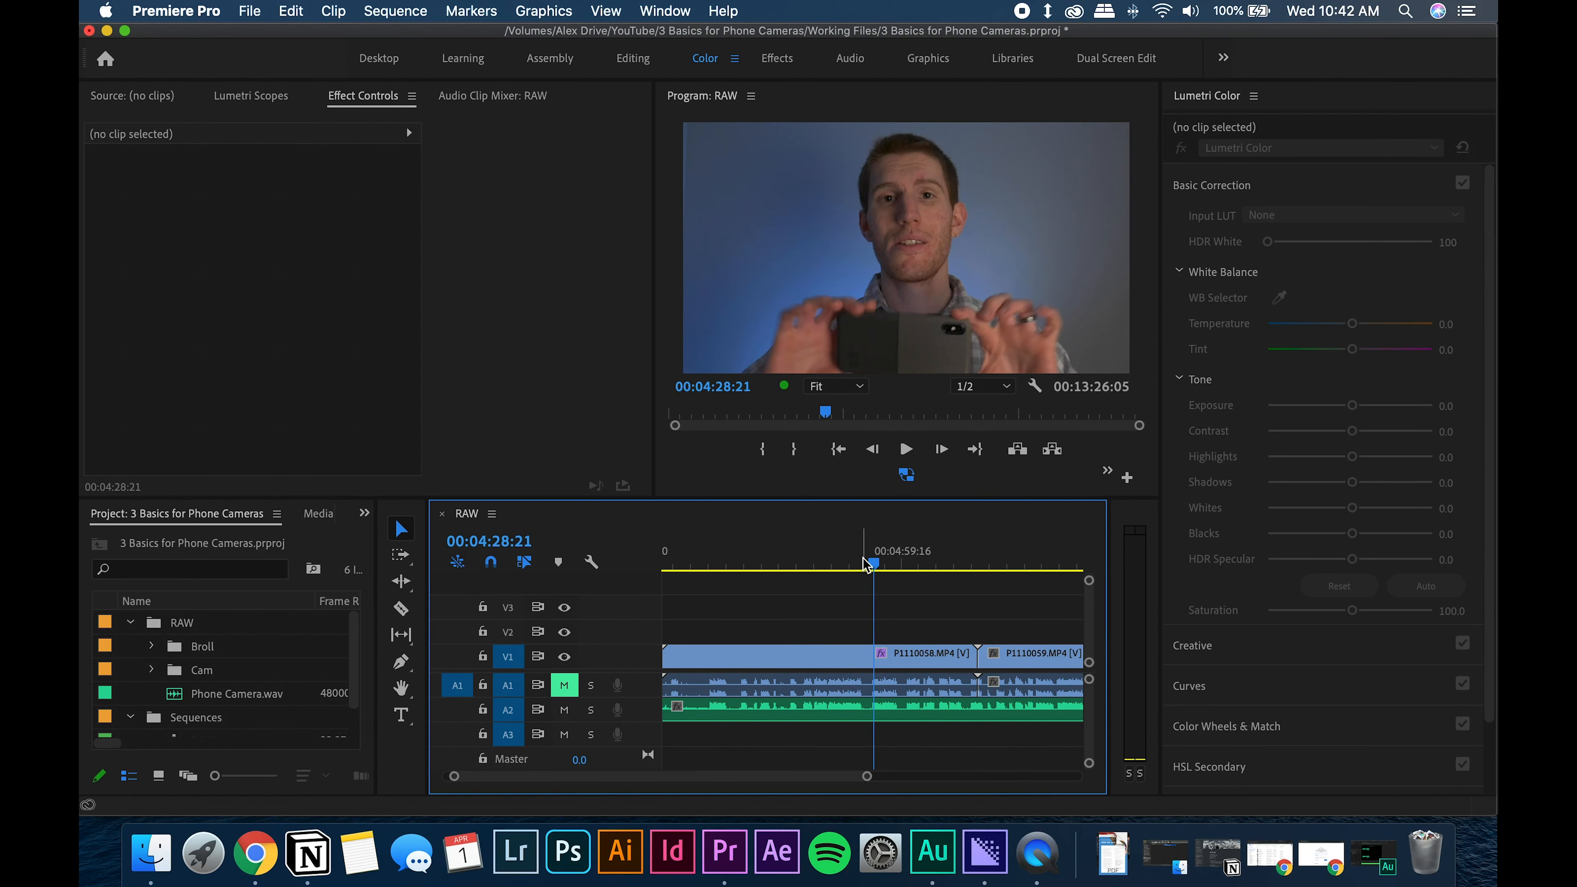
{"action": "left_click_drag", "start_coordinate": [874, 576], "coordinate": [902, 577]}
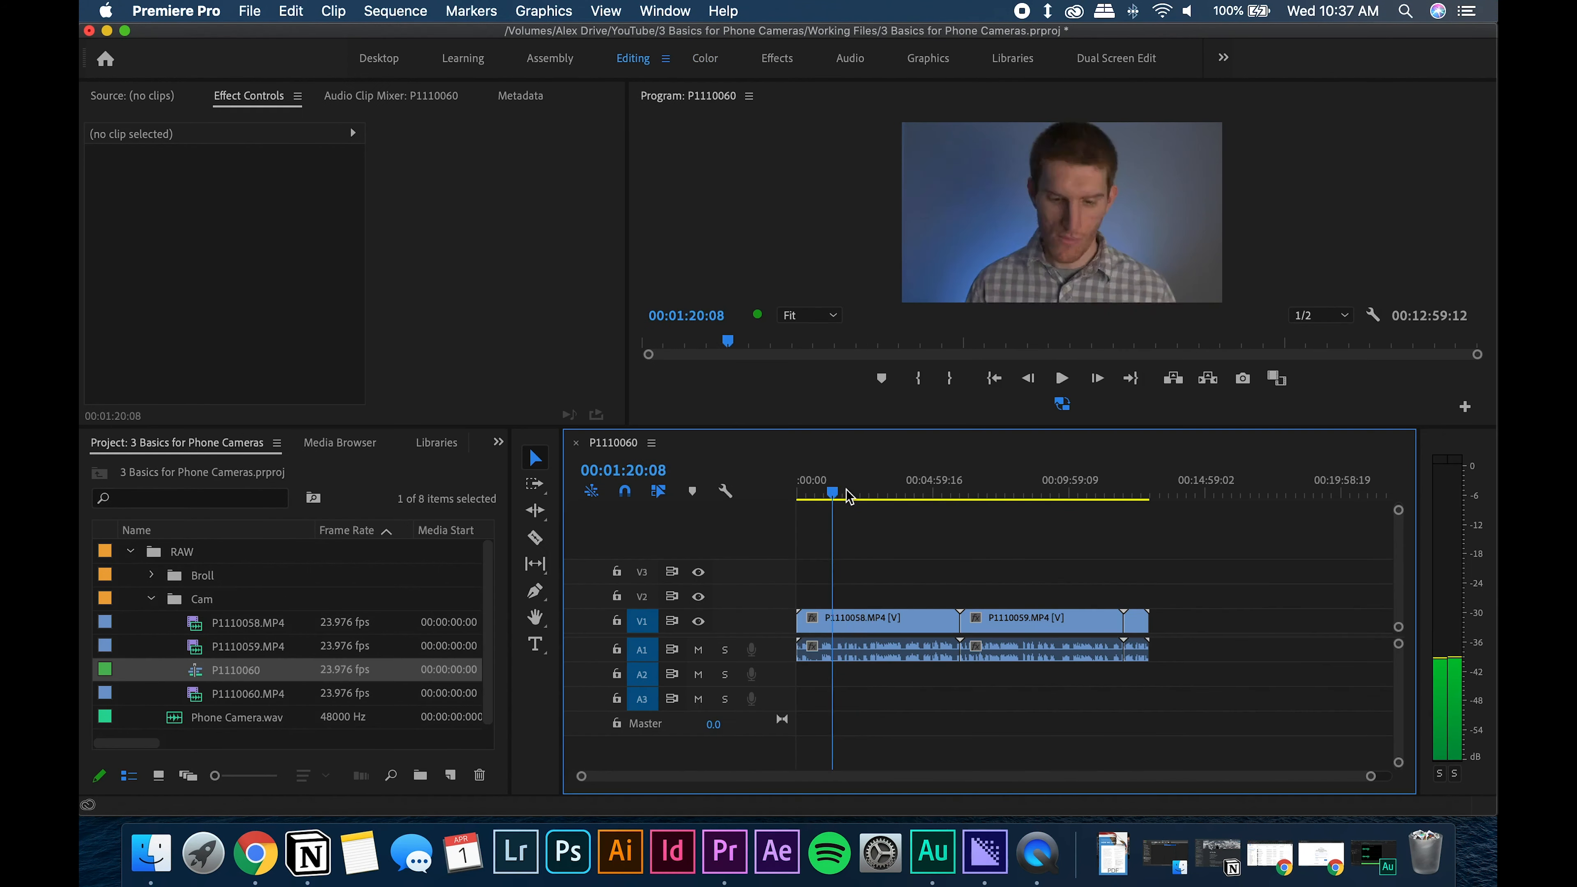
- Rename the new sequence in the Cam bin as RAW and move it out to the project's top level
{"action": "left_click_drag", "start_coordinate": [848, 496], "coordinate": [783, 495]}
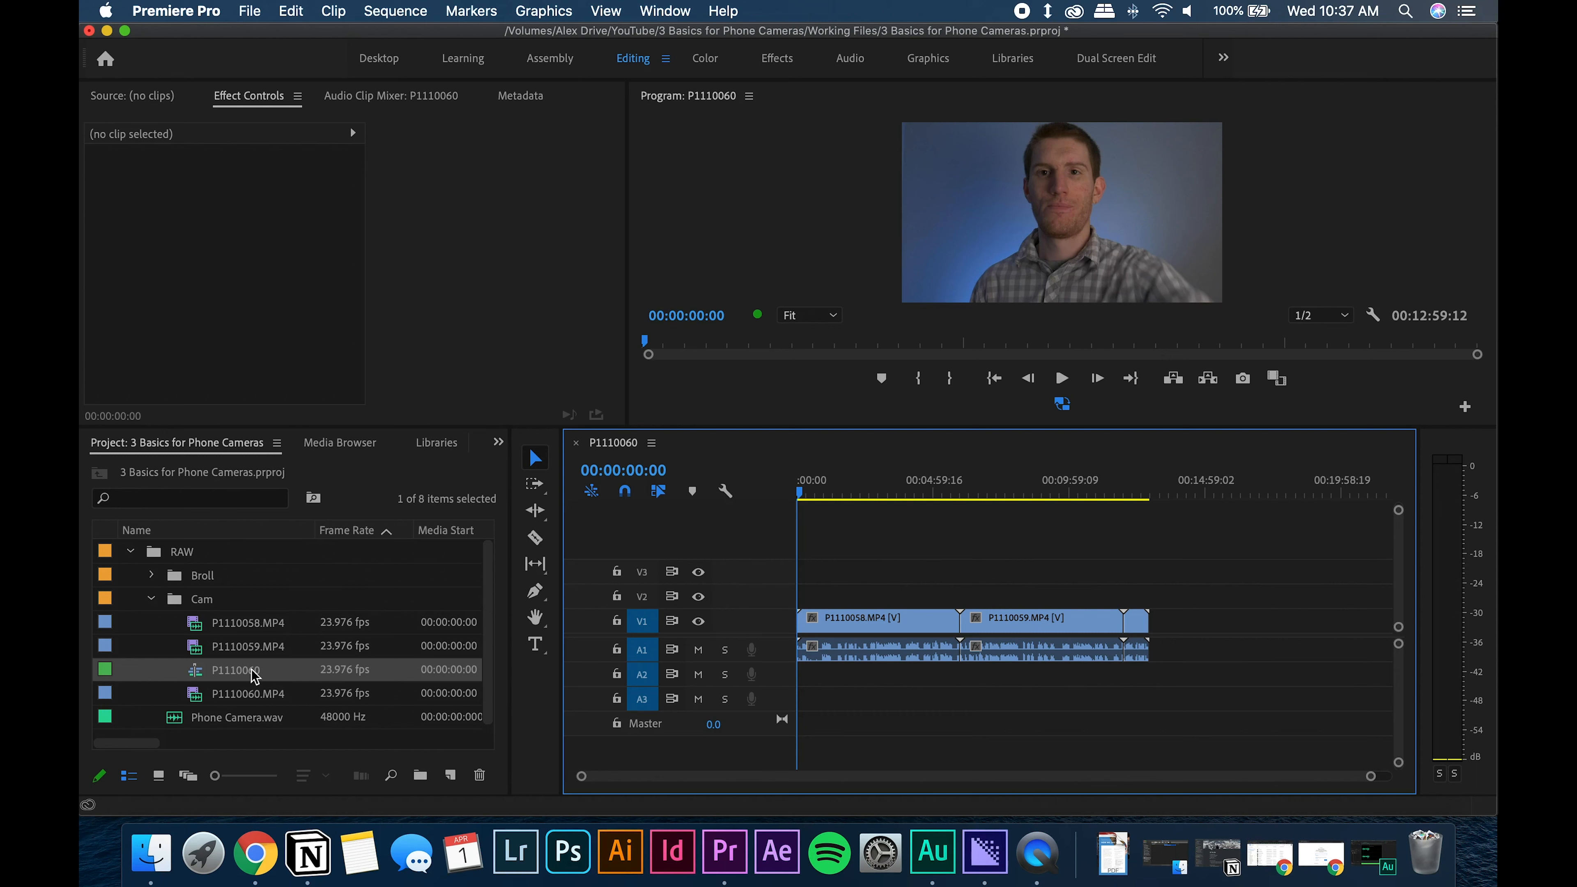
{"action": "left_click", "coordinate": [276, 671]}
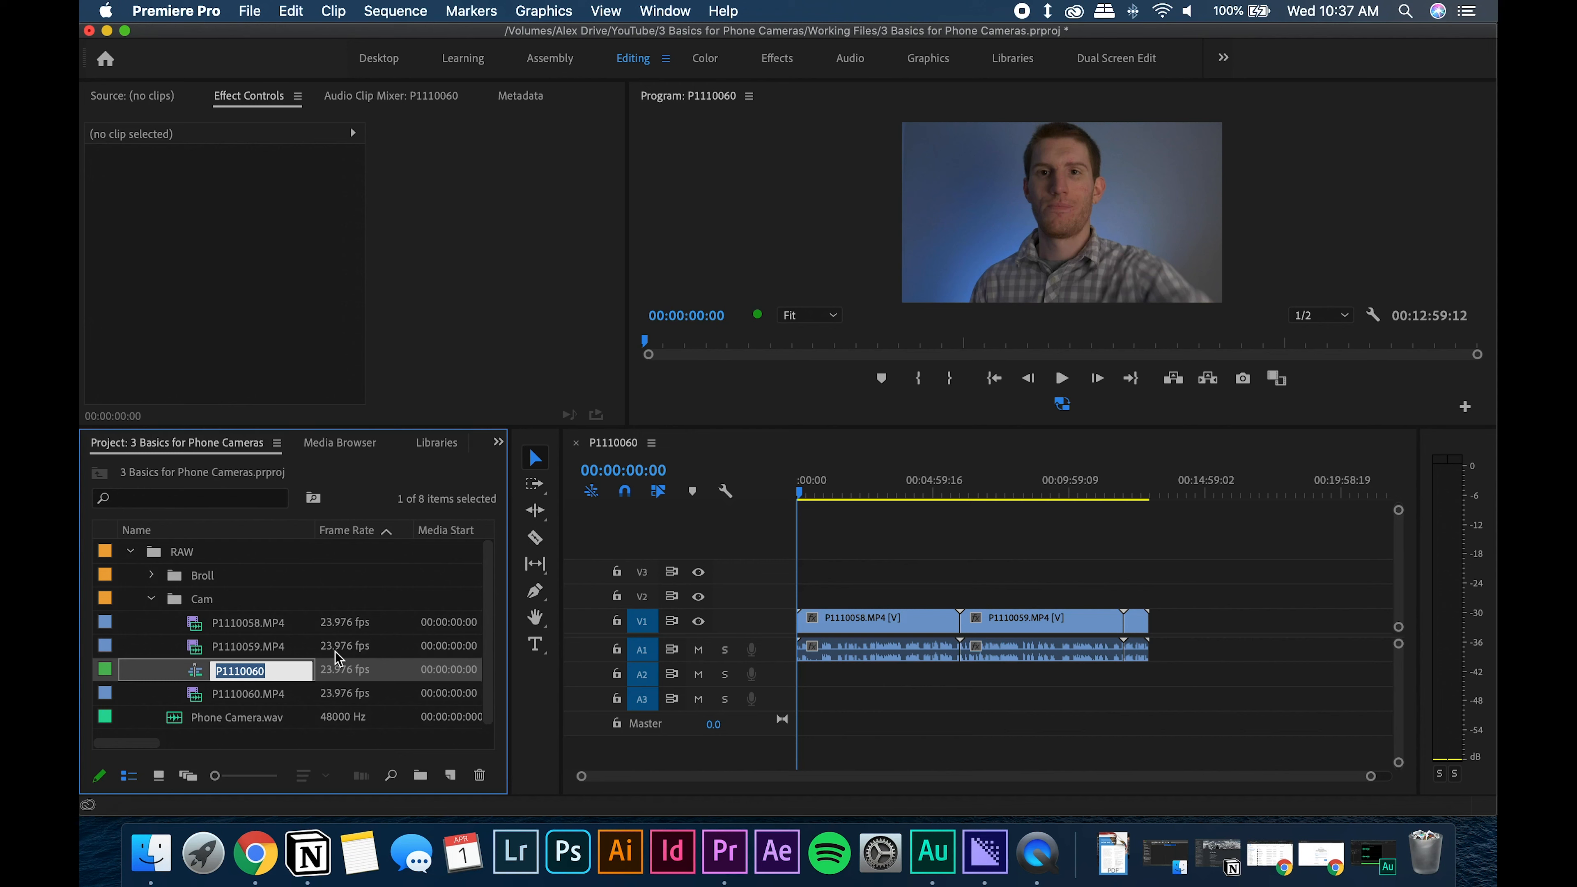
{"action": "type", "text": "RAW"}
{"action": "key", "text": "Tab"}
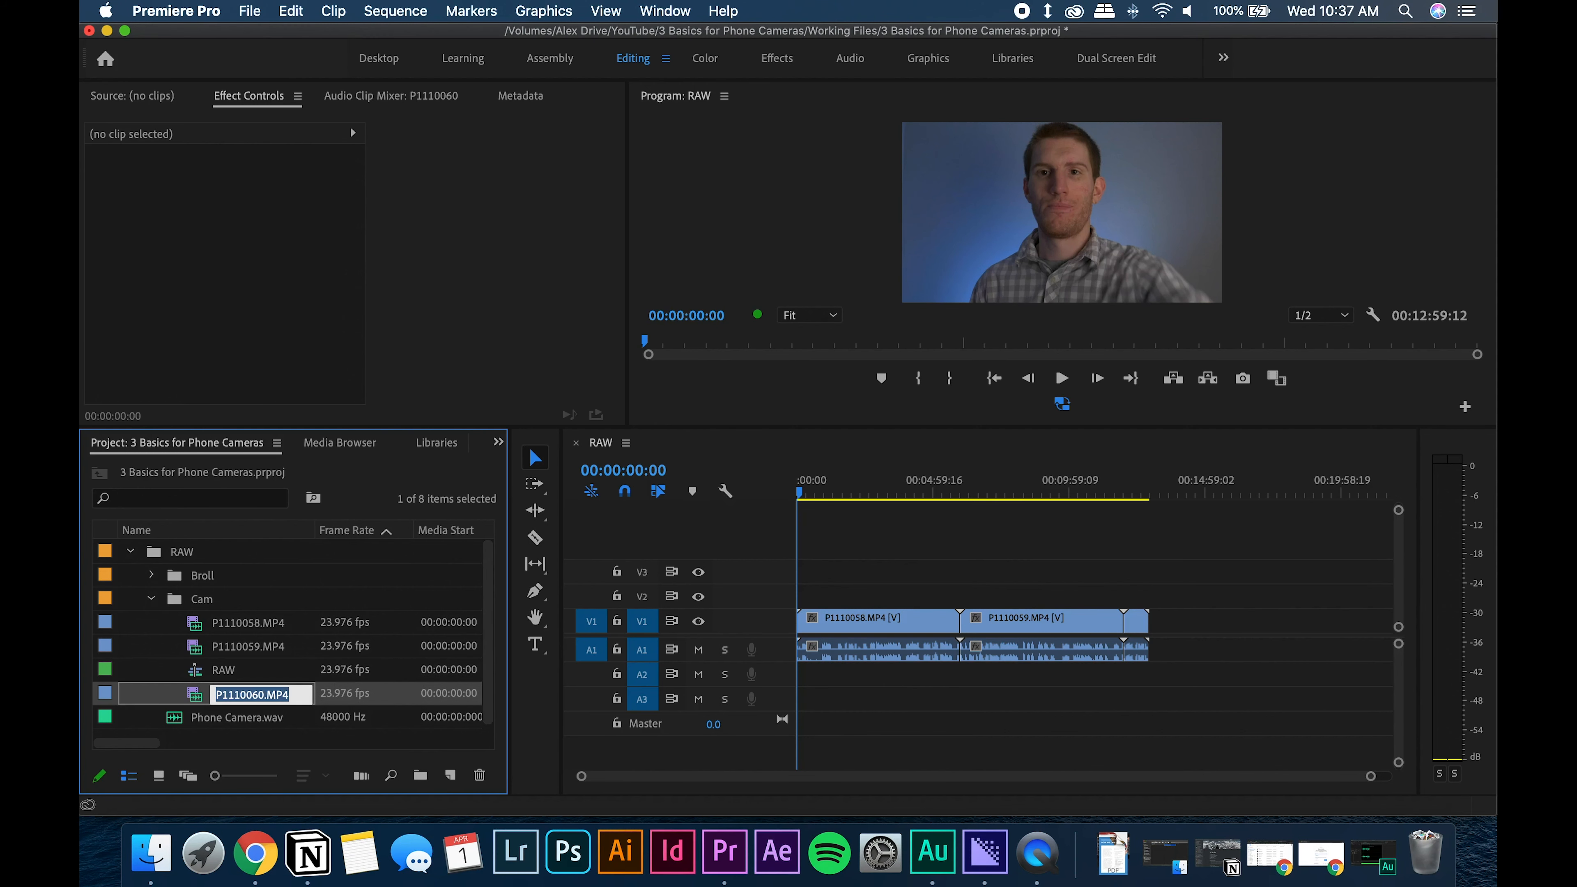
{"action": "left_click", "coordinate": [281, 650]}
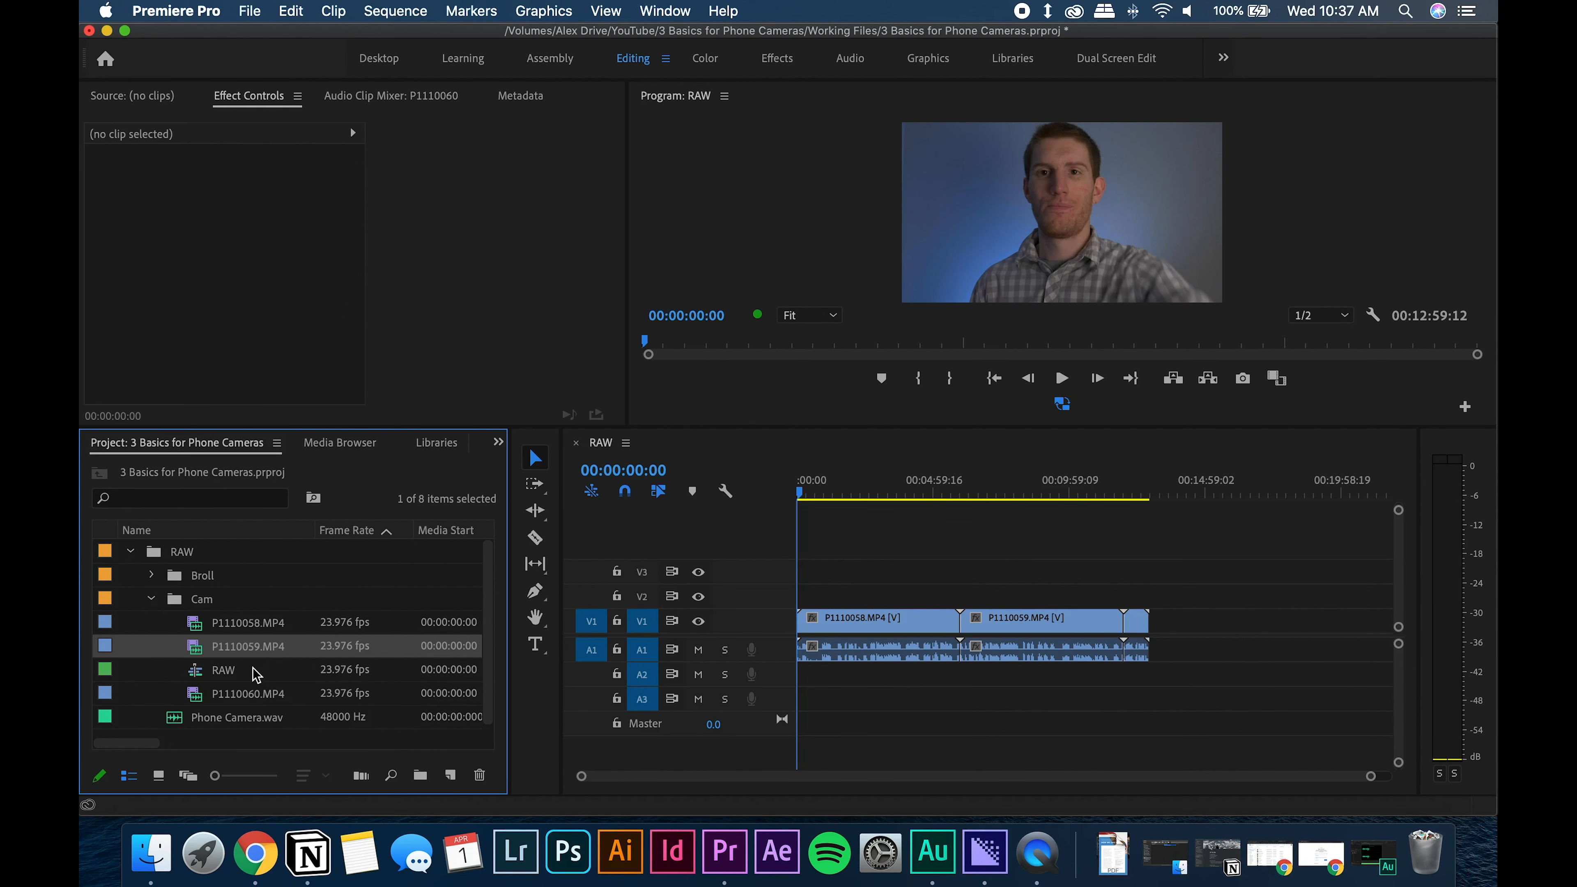
{"action": "left_click", "coordinate": [222, 672]}
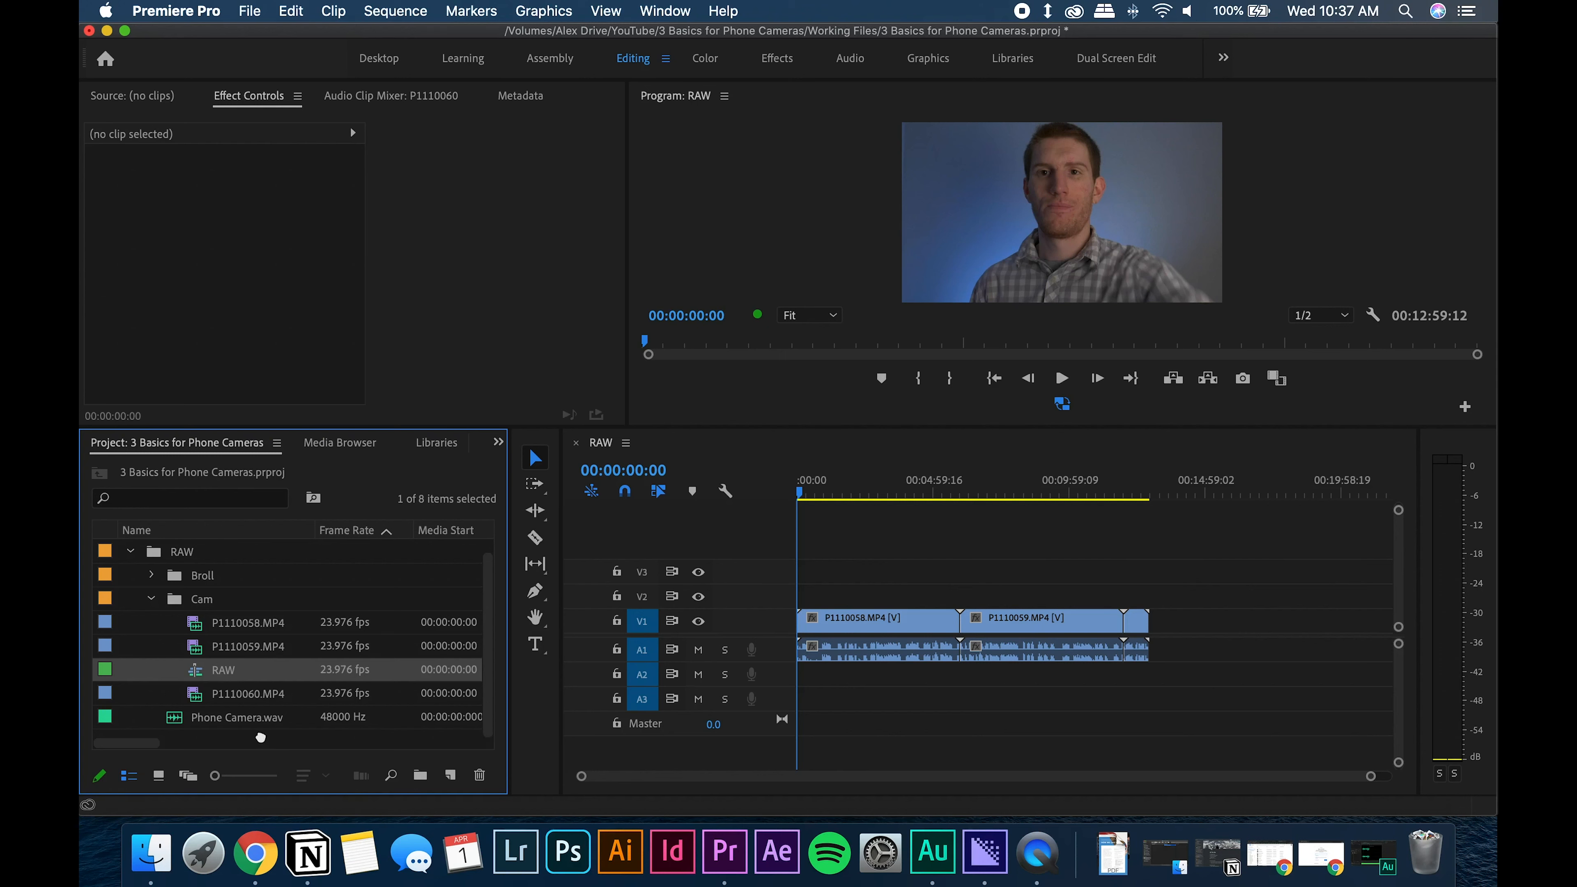
{"action": "left_click_drag", "start_coordinate": [260, 737], "coordinate": [256, 733]}
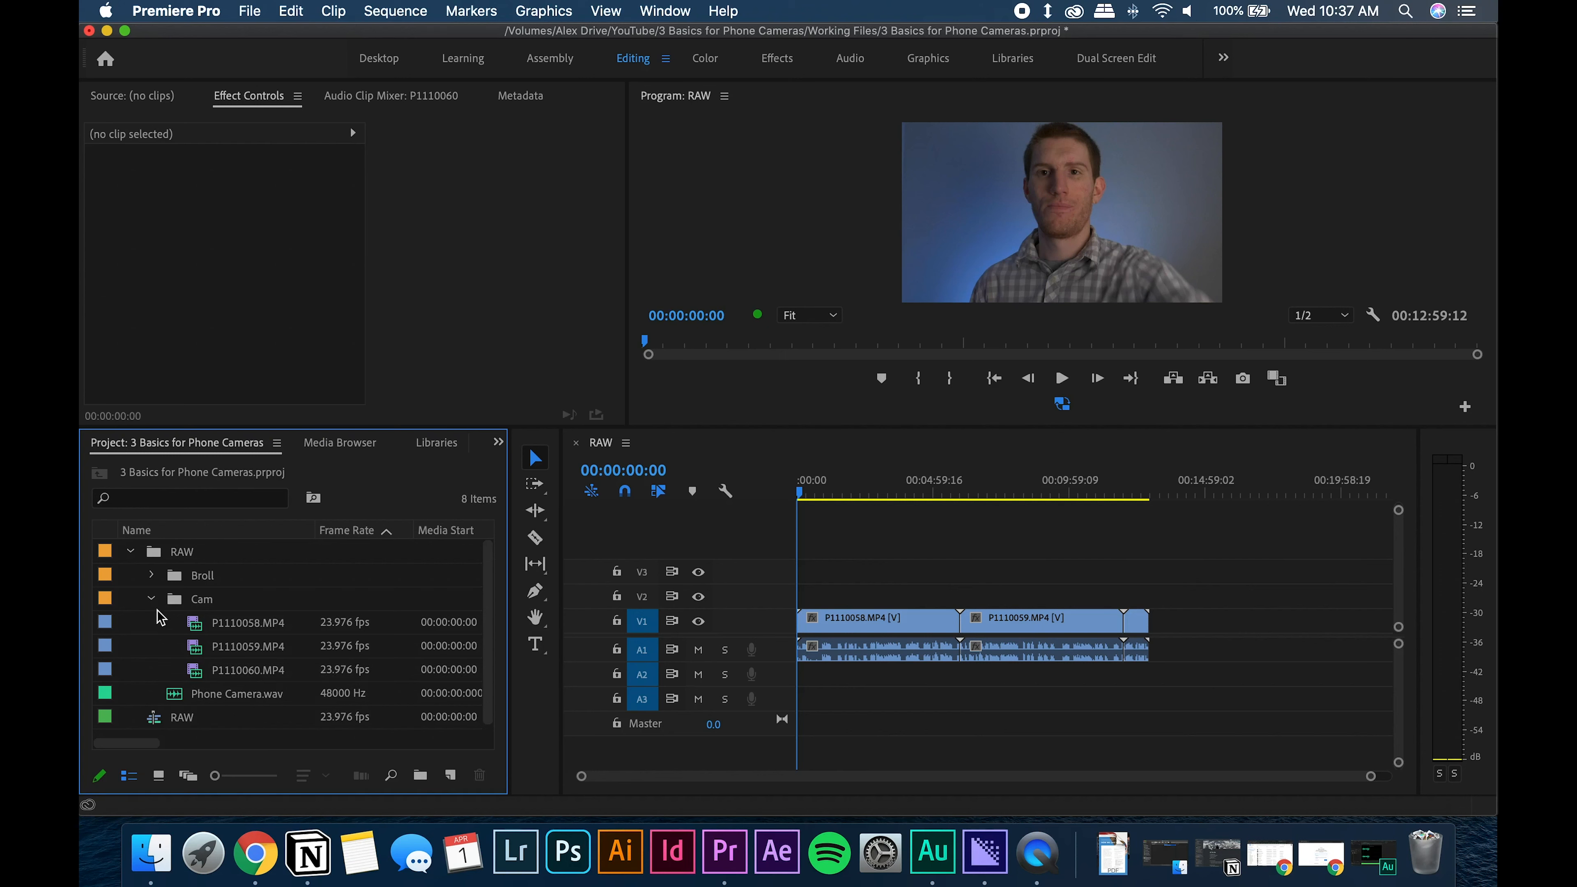
- Create a top-level bin named Sequences and move the RAW sequence into it
{"action": "left_click", "coordinate": [420, 774]}
{"action": "type", "text": "Se"}
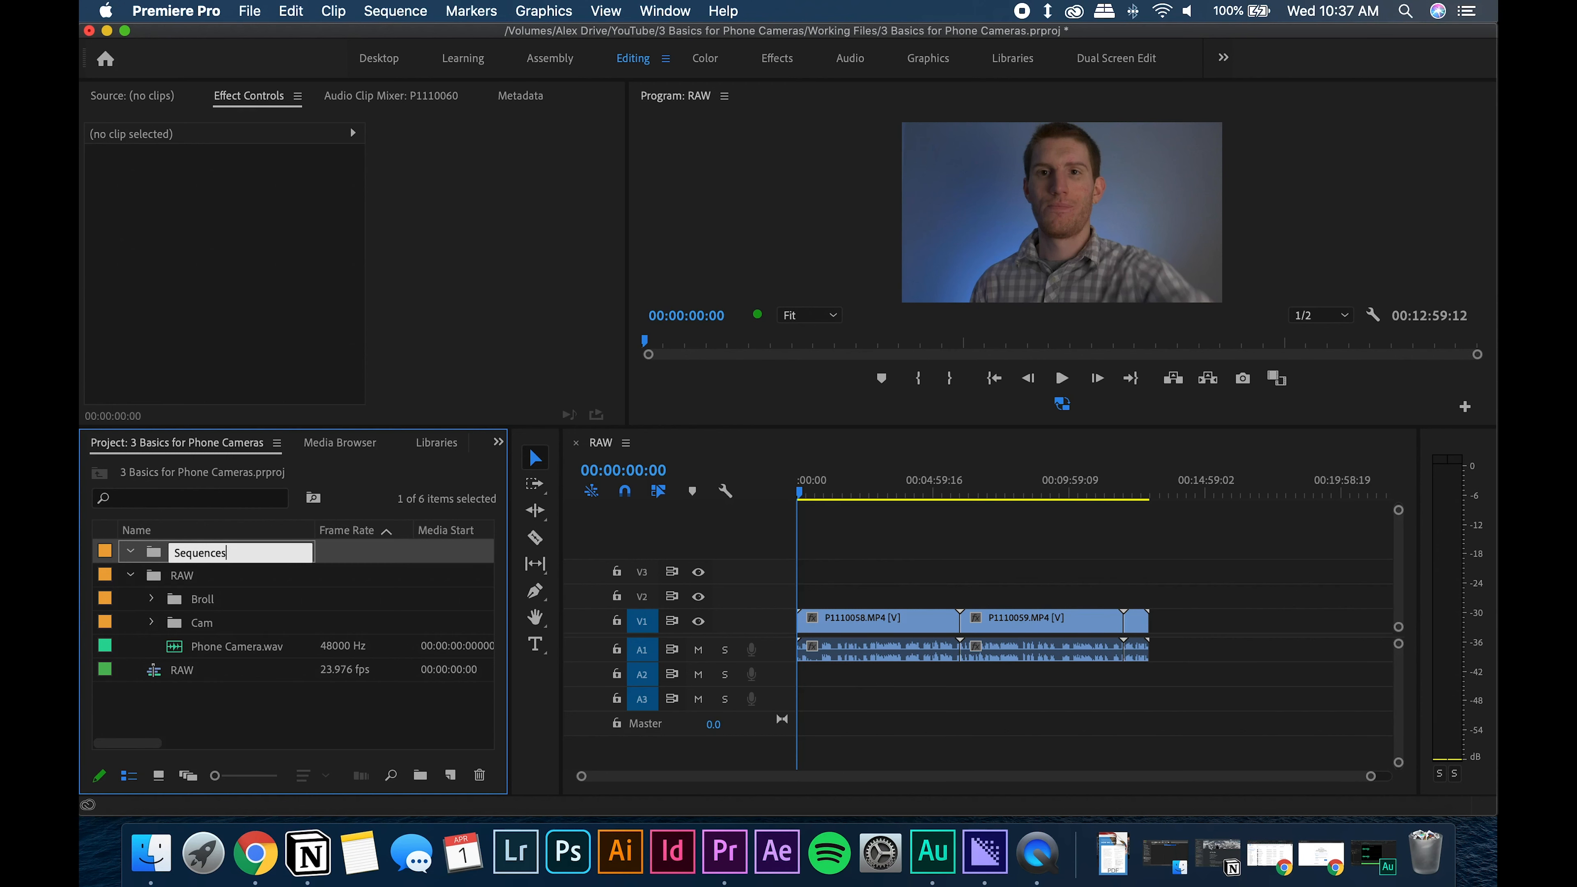
{"action": "type", "text": "quences"}
{"action": "key", "text": "Tab"}
{"action": "left_click", "coordinate": [248, 730]}
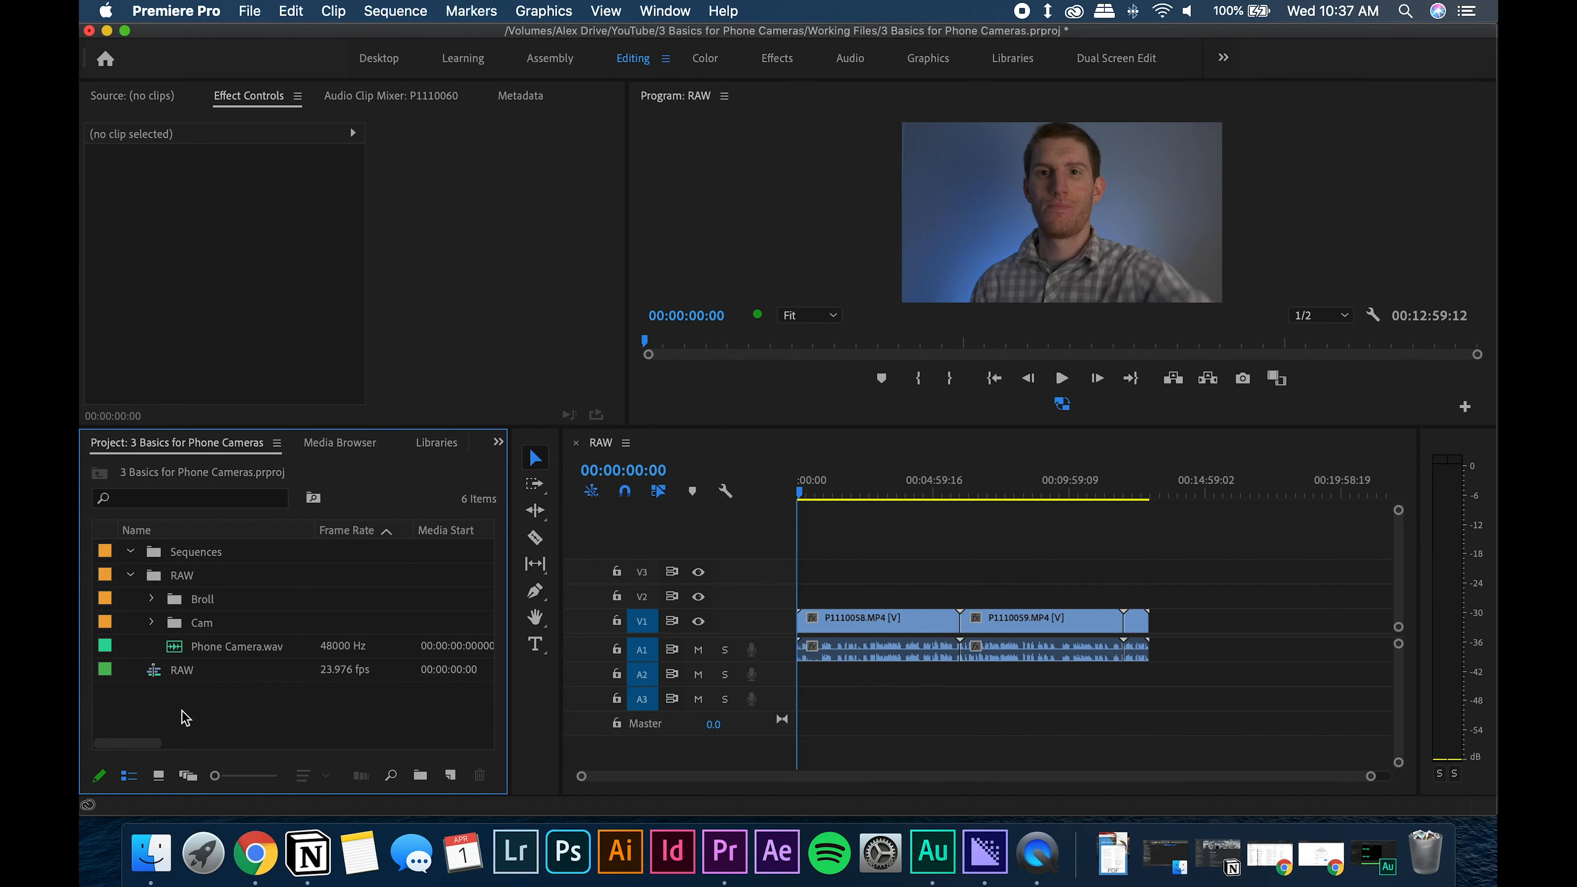
{"action": "left_click_drag", "start_coordinate": [182, 678], "coordinate": [206, 558]}
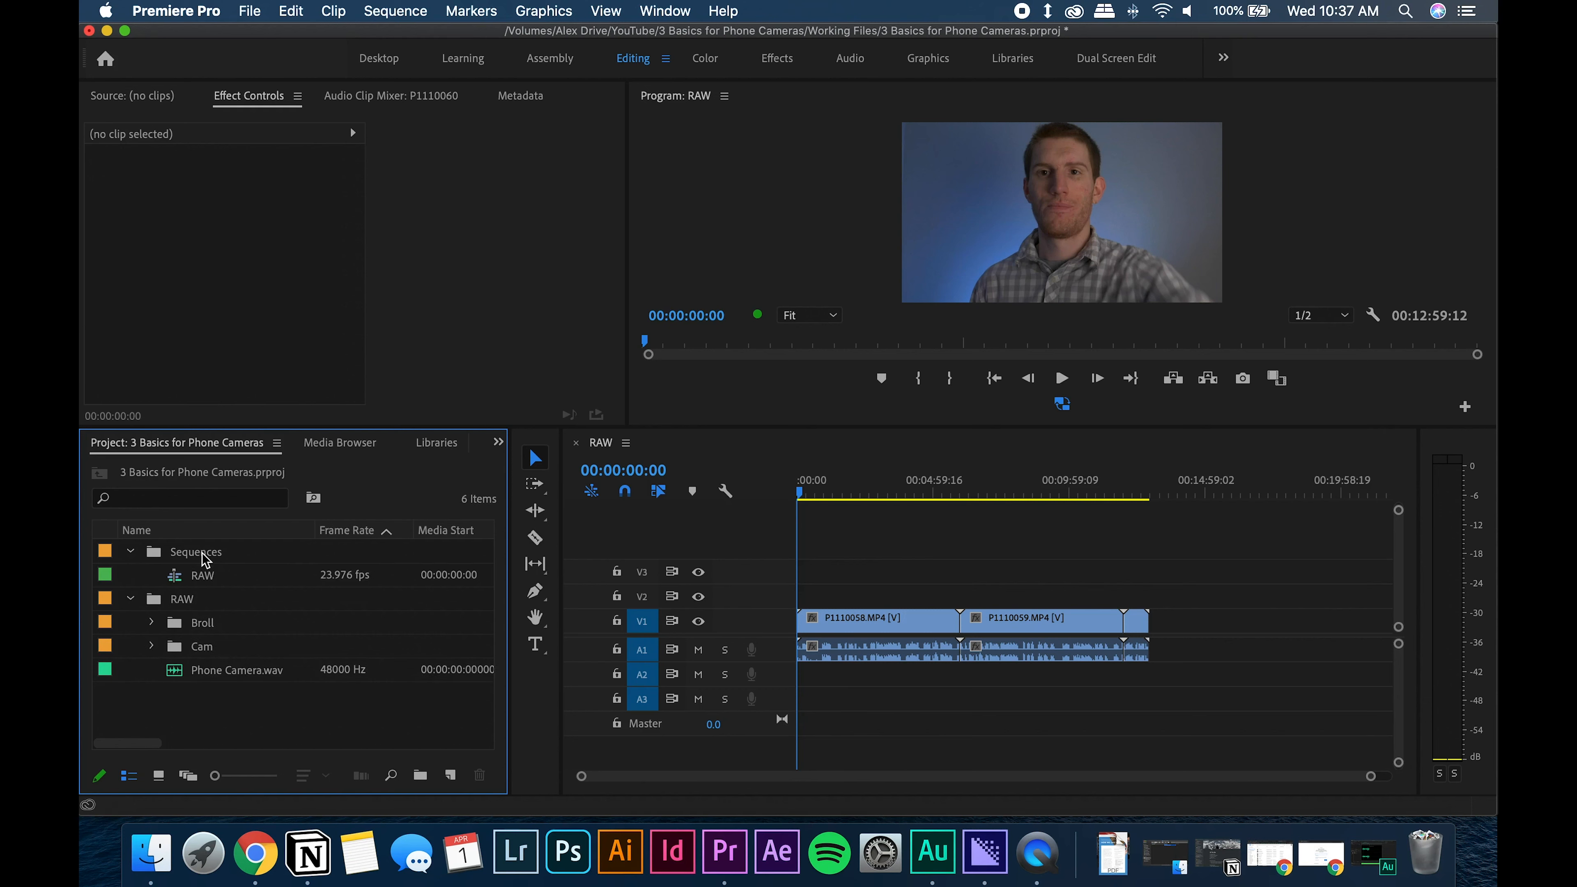
- Examine the P1110058.MP4 and P1110059.MP4 clips in the RAW timeline and scrub through the sequence
{"action": "left_click", "coordinate": [865, 573]}
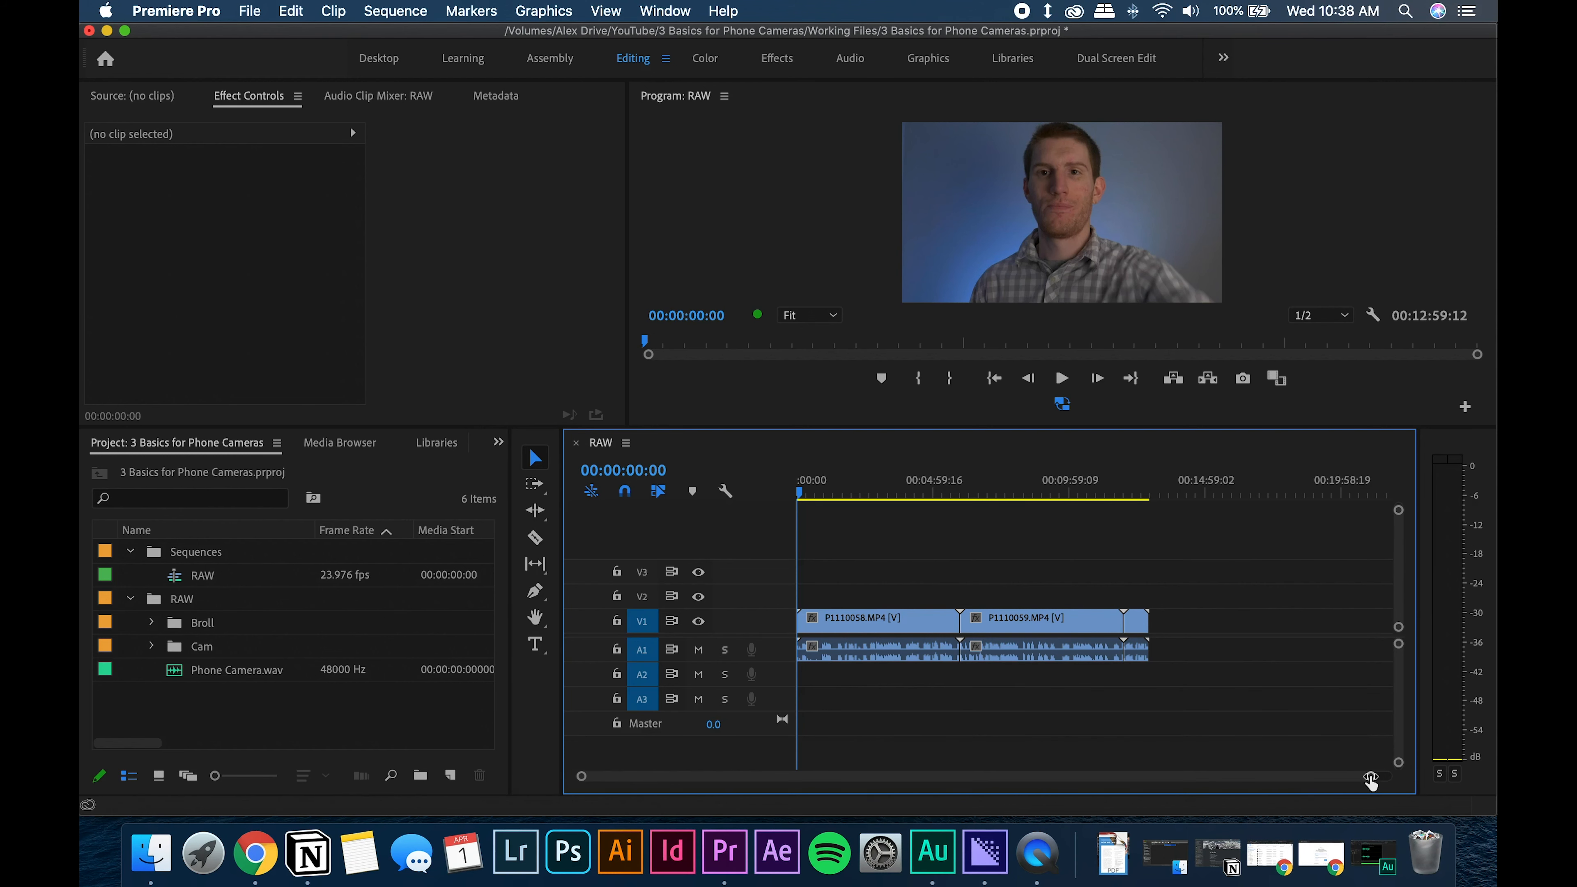
{"action": "left_click_drag", "start_coordinate": [1370, 776], "coordinate": [1280, 776]}
{"action": "left_click", "coordinate": [903, 618]}
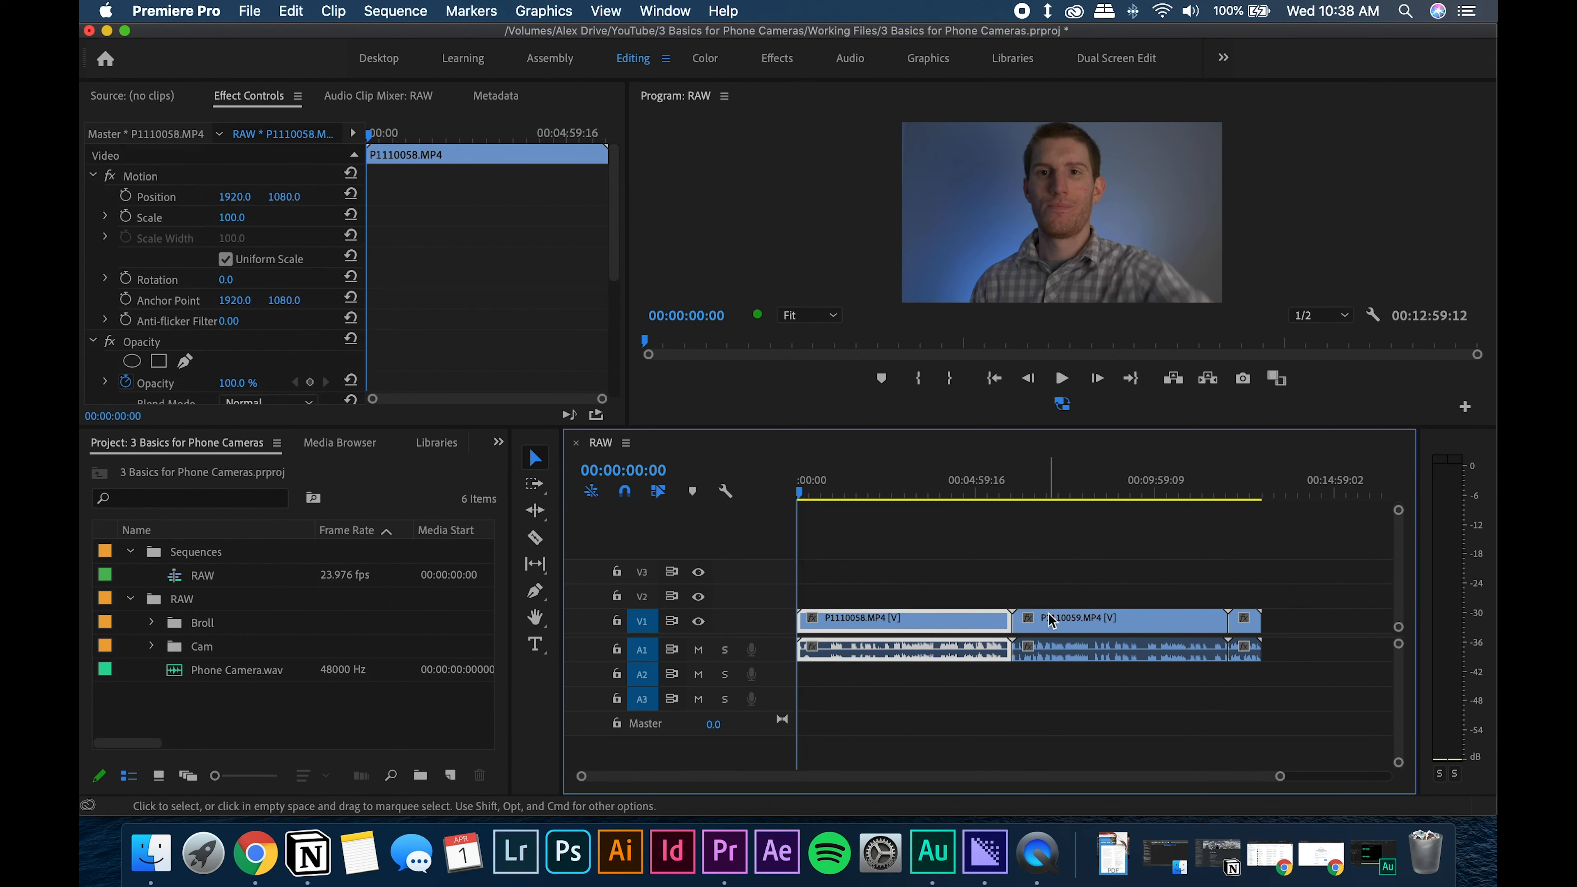
{"action": "left_click", "coordinate": [1048, 612]}
{"action": "left_click", "coordinate": [1076, 494]}
{"action": "left_click_drag", "start_coordinate": [979, 495], "coordinate": [885, 497]}
{"action": "left_click", "coordinate": [855, 537]}
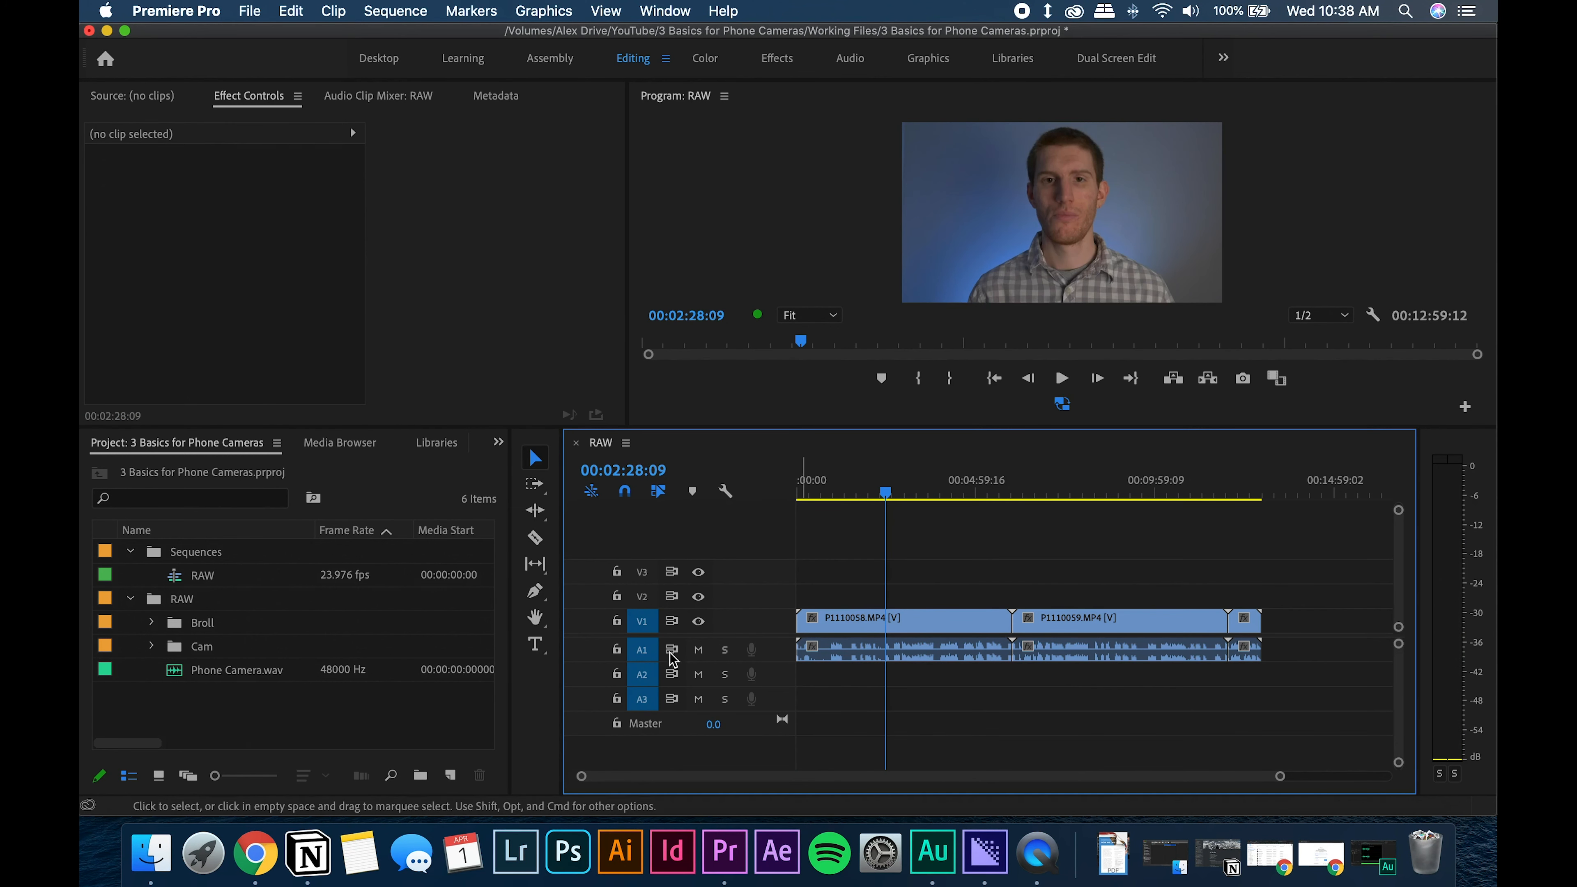
- Add Phone Camera.wav to audio track A2 at the start of the RAW sequence
{"action": "left_click", "coordinate": [211, 676]}
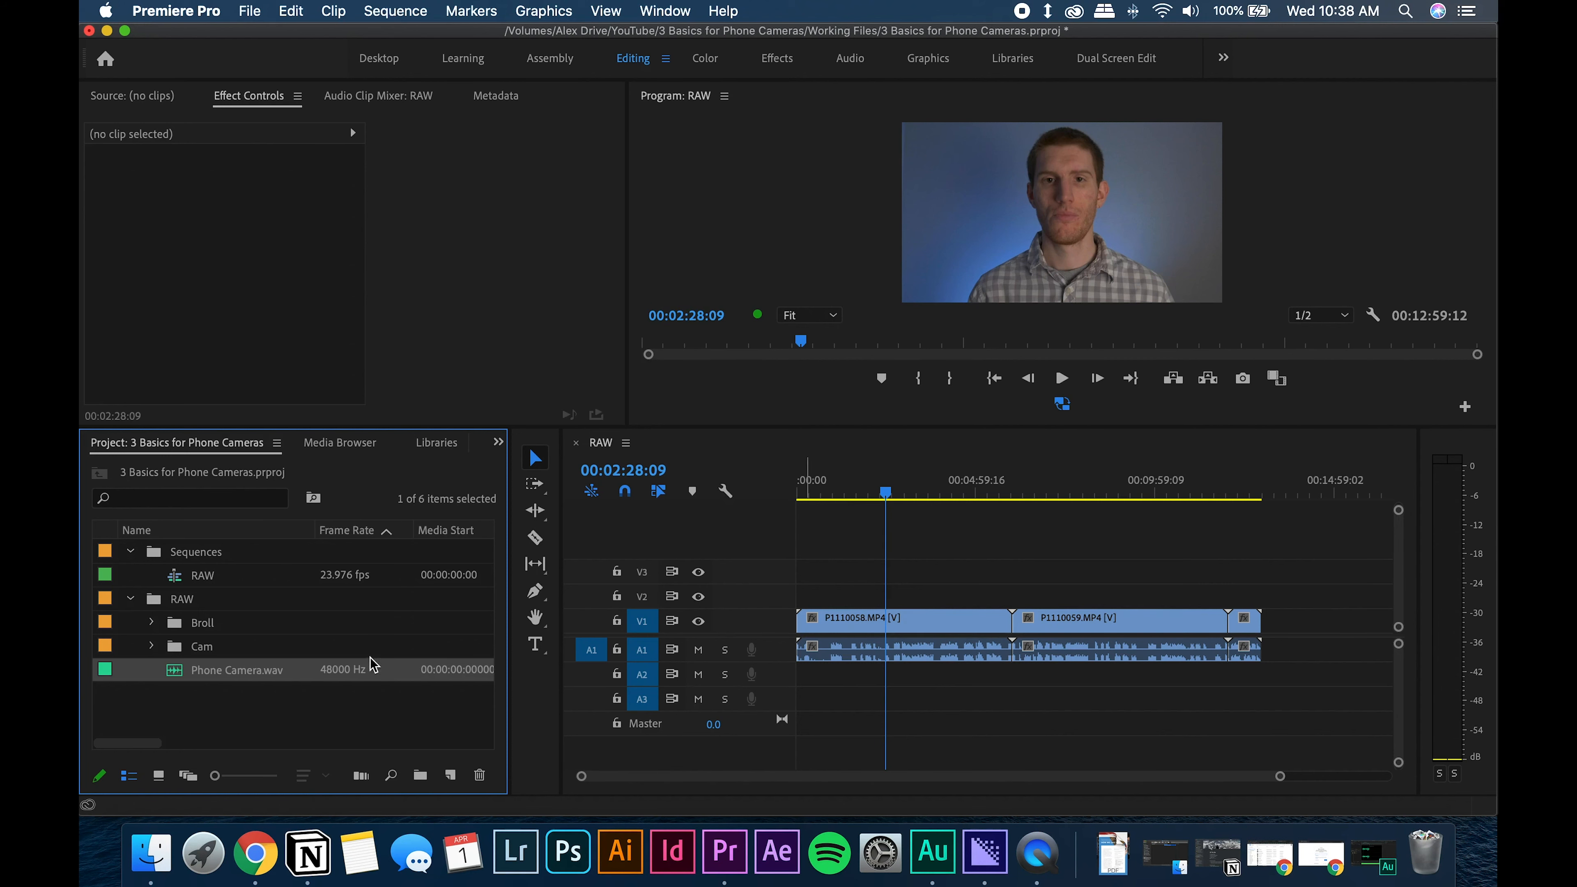
{"action": "left_click_drag", "start_coordinate": [224, 679], "coordinate": [800, 683]}
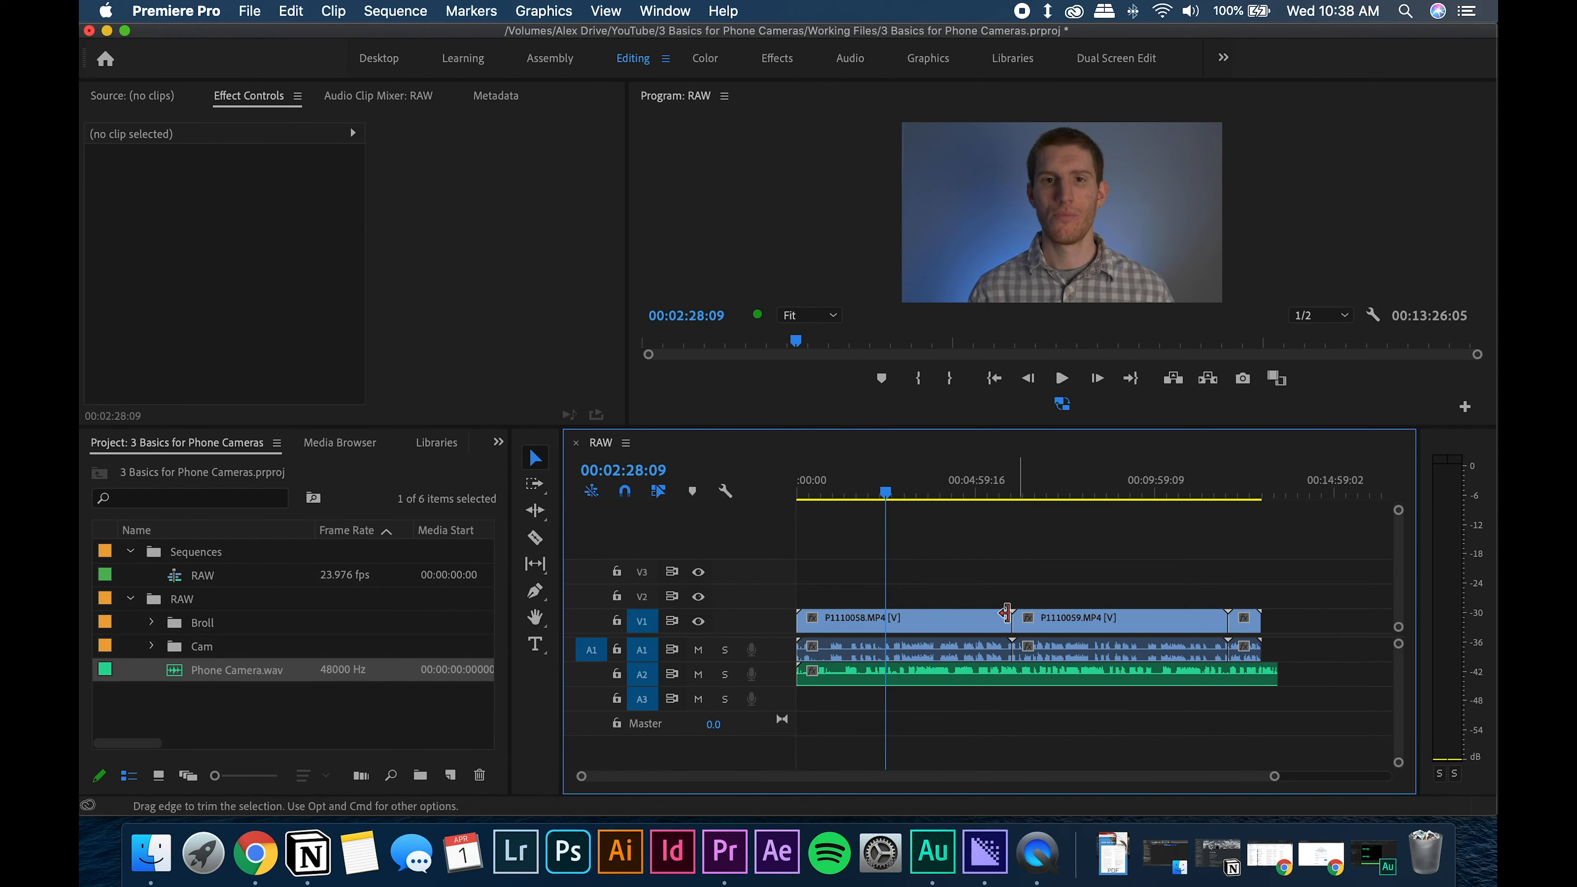
- Play the RAW sequence from about 00:02:02:00 to check how the camera audio and Phone Camera.wav line up
{"action": "left_click_drag", "start_coordinate": [897, 491], "coordinate": [870, 489]}
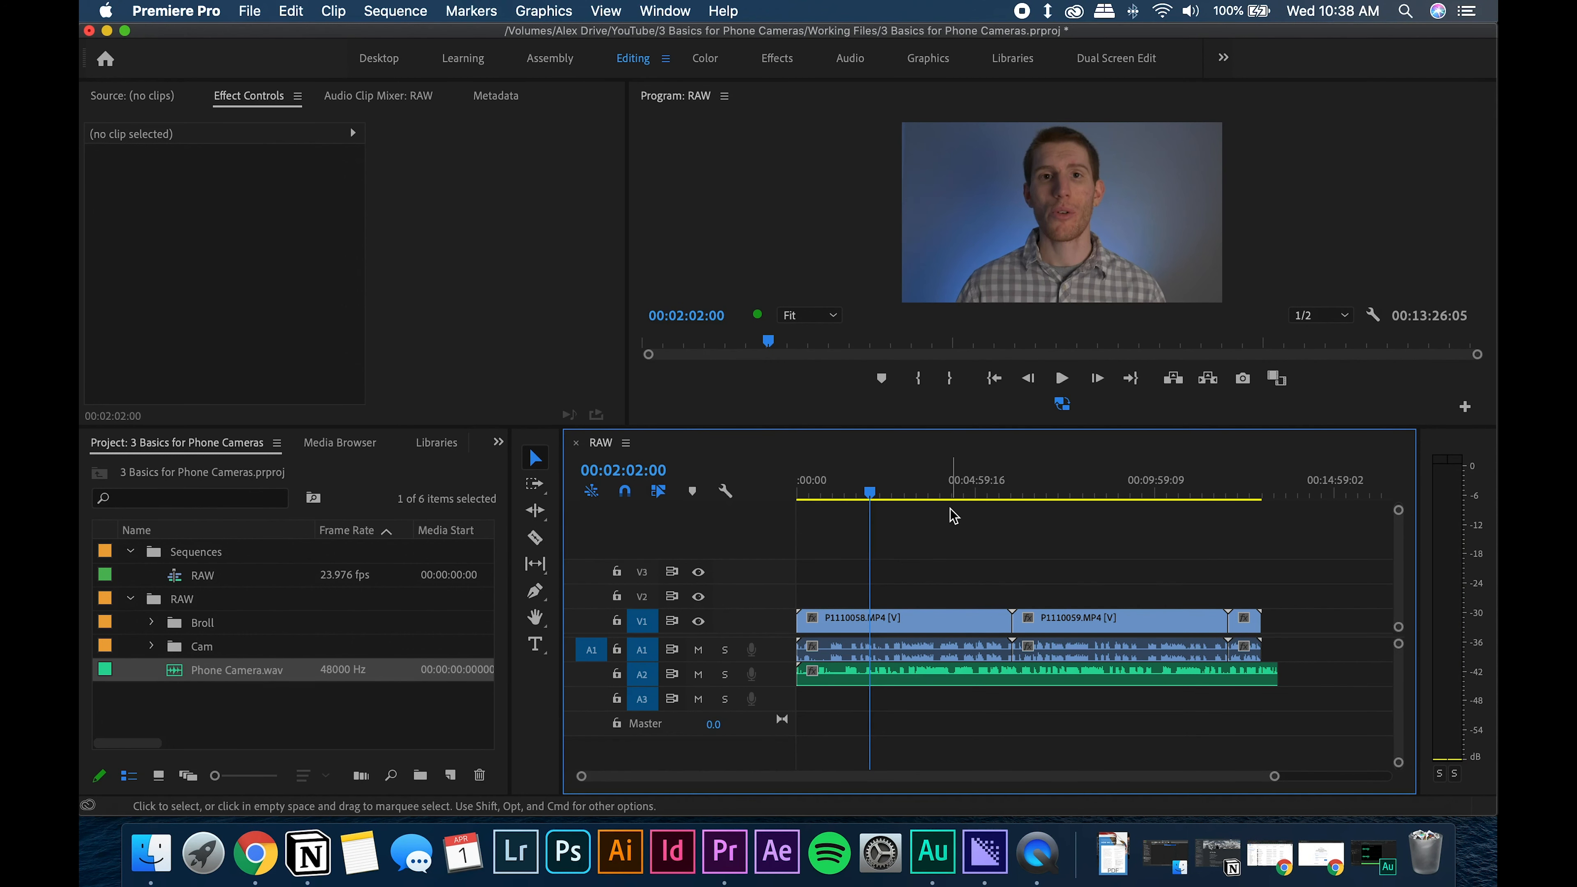
{"action": "key", "text": "space"}
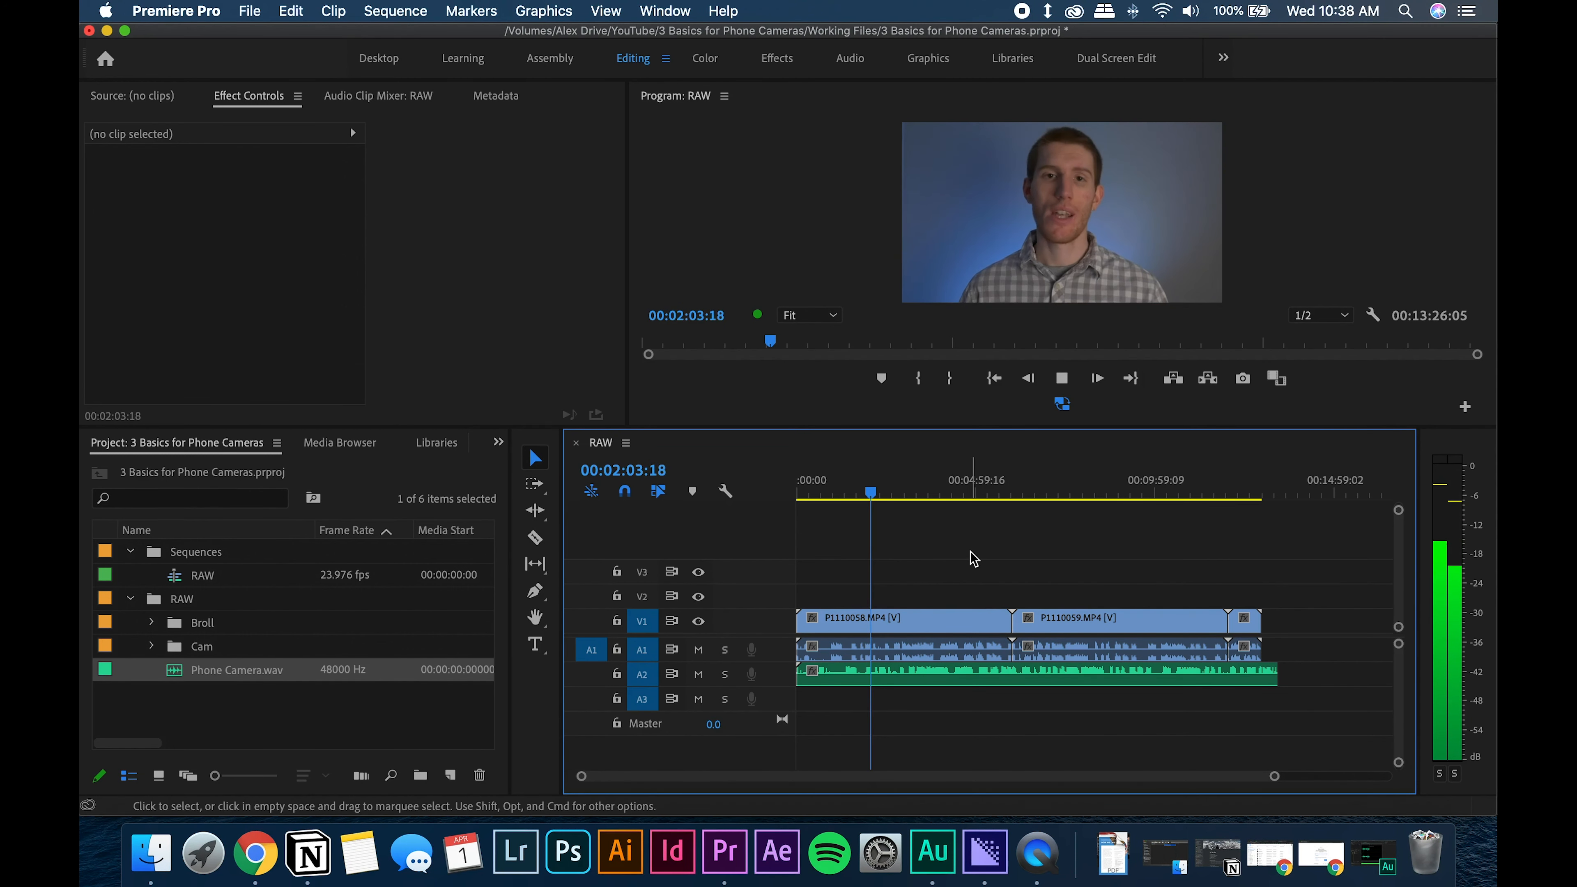
{"action": "key", "text": "space"}
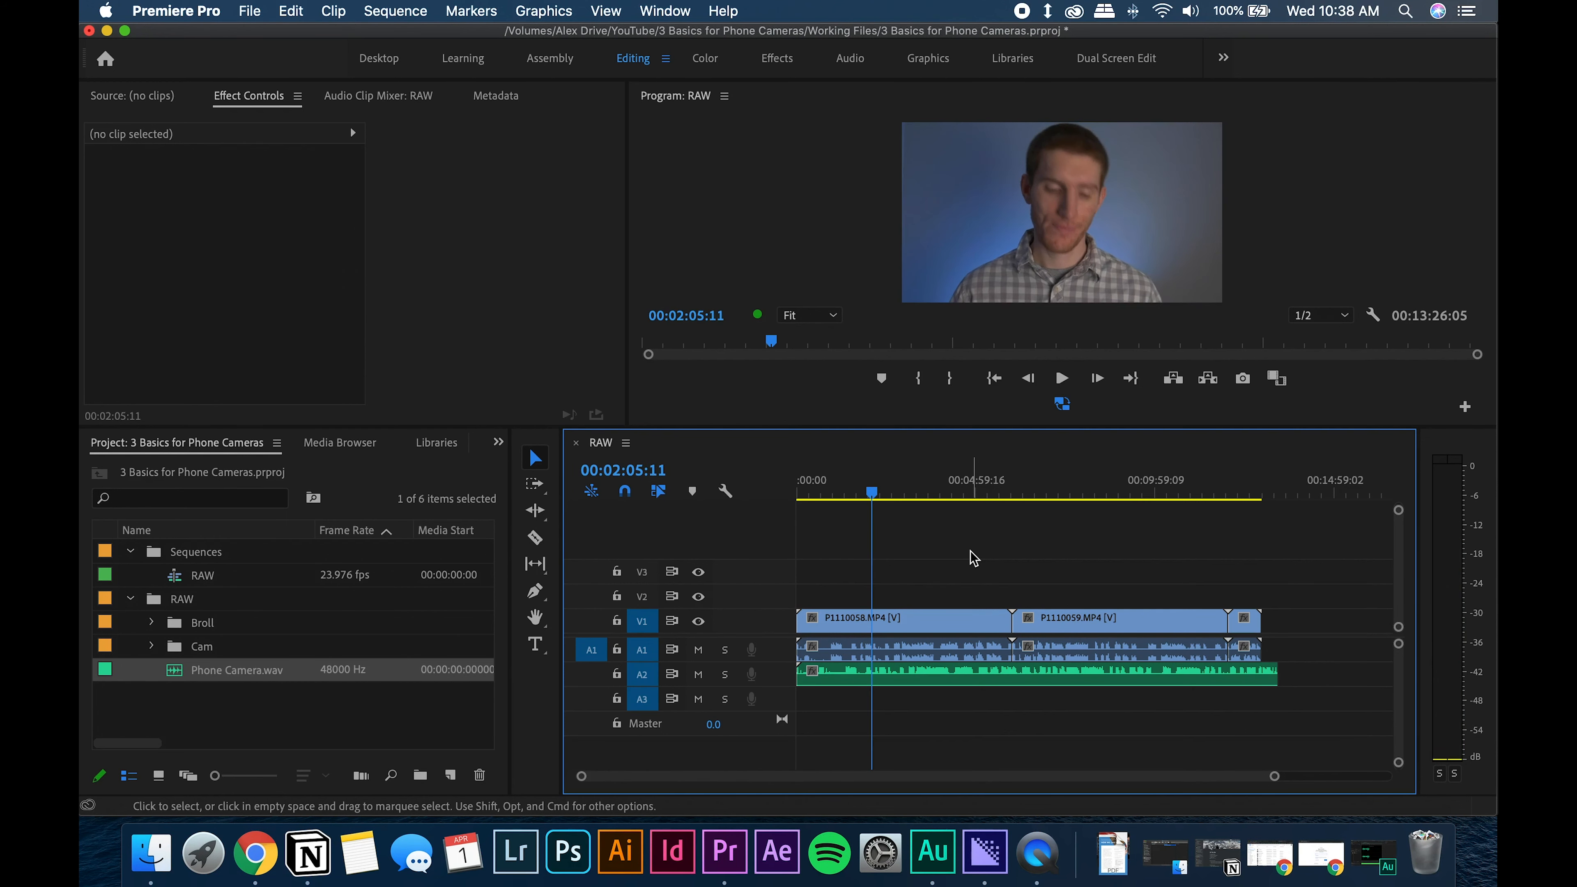
{"action": "left_click", "coordinate": [874, 492]}
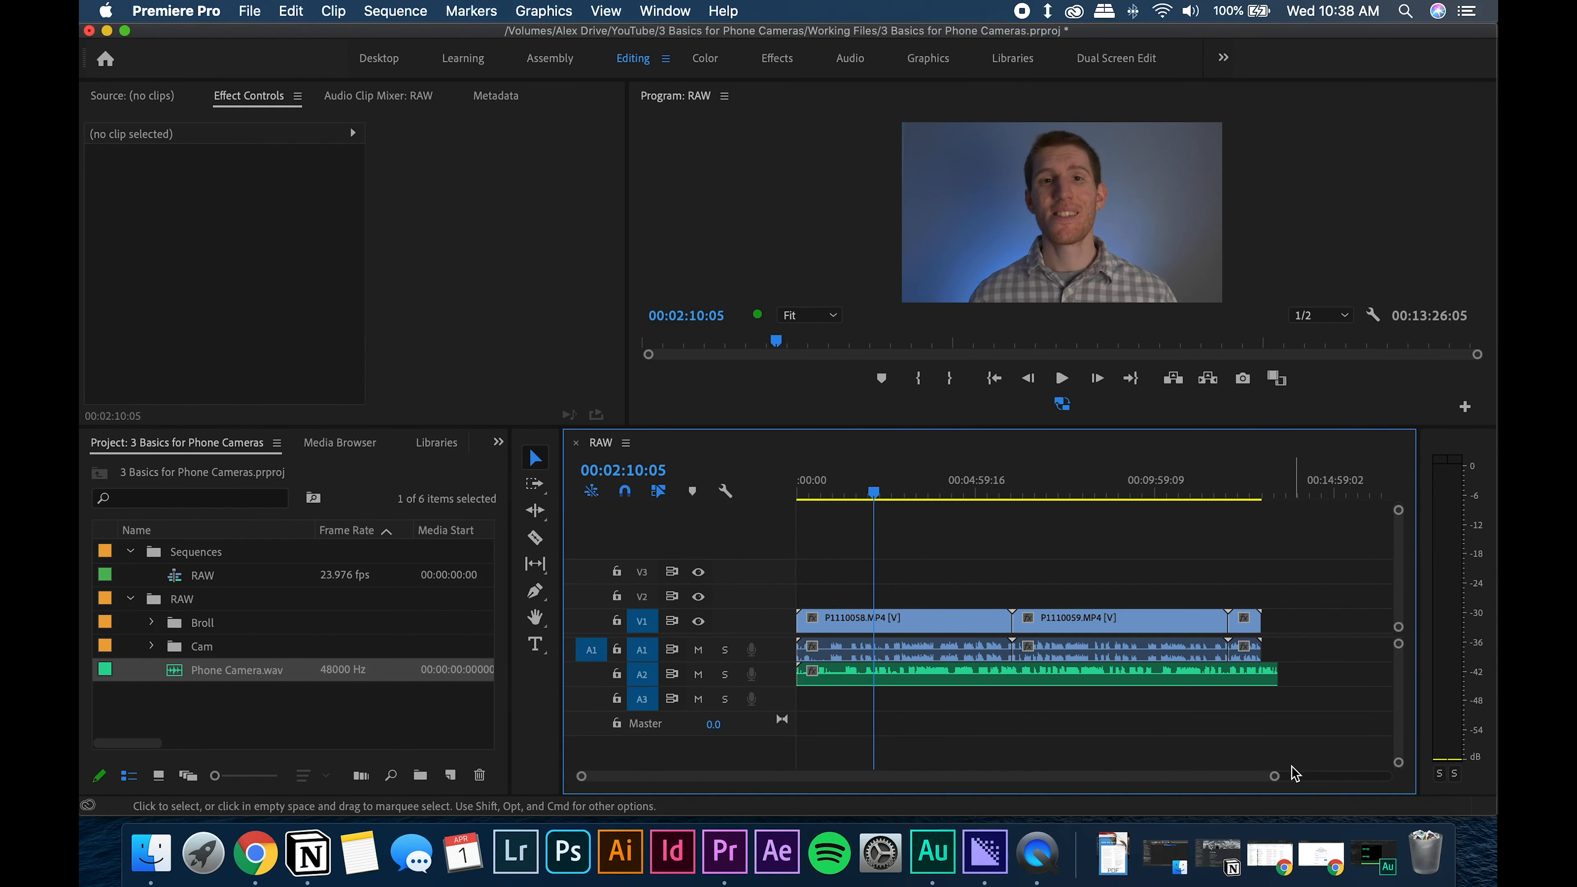
- Move P1110059.MP4 and the short last clip away from P1110058.MP4 and close the resulting gap again
{"action": "left_click_drag", "start_coordinate": [1276, 777], "coordinate": [1386, 776]}
{"action": "left_click_drag", "start_coordinate": [1210, 595], "coordinate": [1034, 634]}
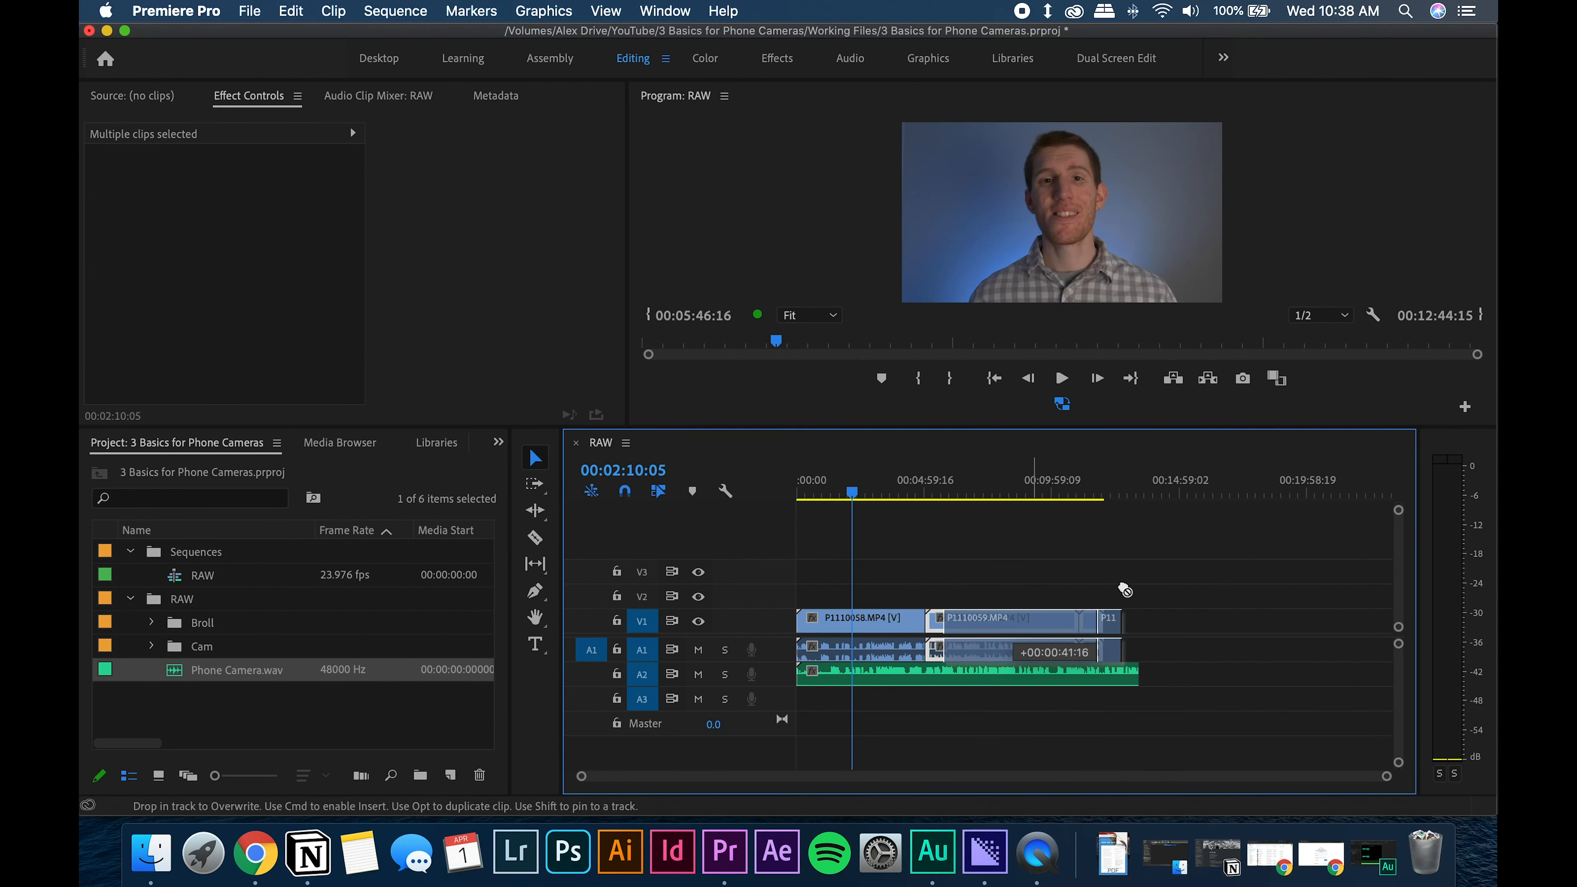
{"action": "left_click", "coordinate": [1165, 564]}
{"action": "left_click_drag", "start_coordinate": [1155, 566], "coordinate": [1292, 632]}
{"action": "left_click", "coordinate": [1276, 570]}
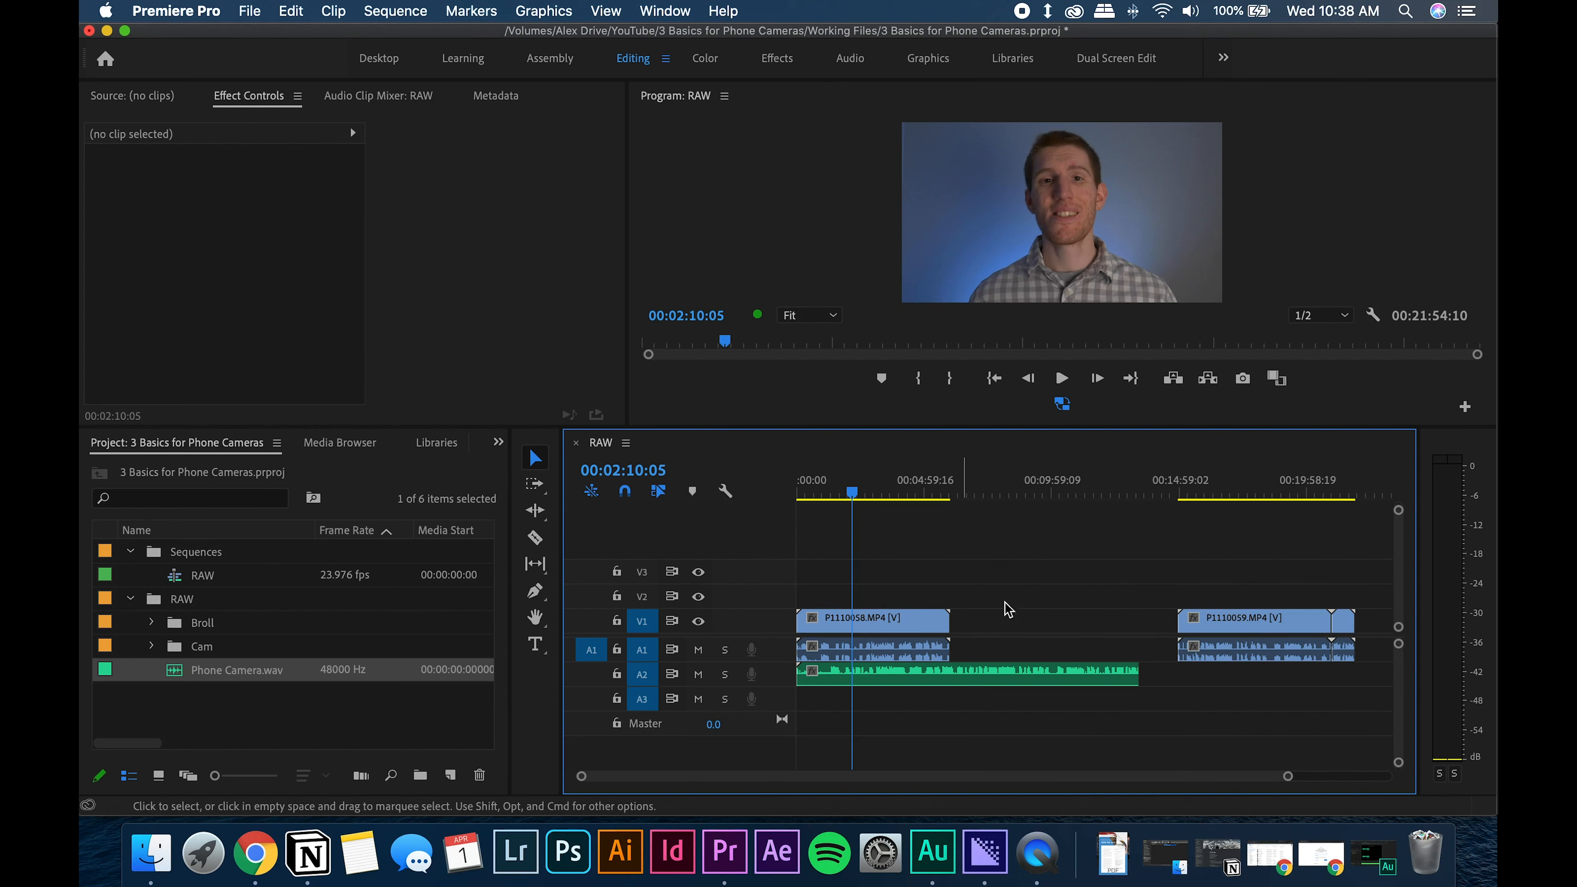
{"action": "left_click", "coordinate": [1094, 629]}
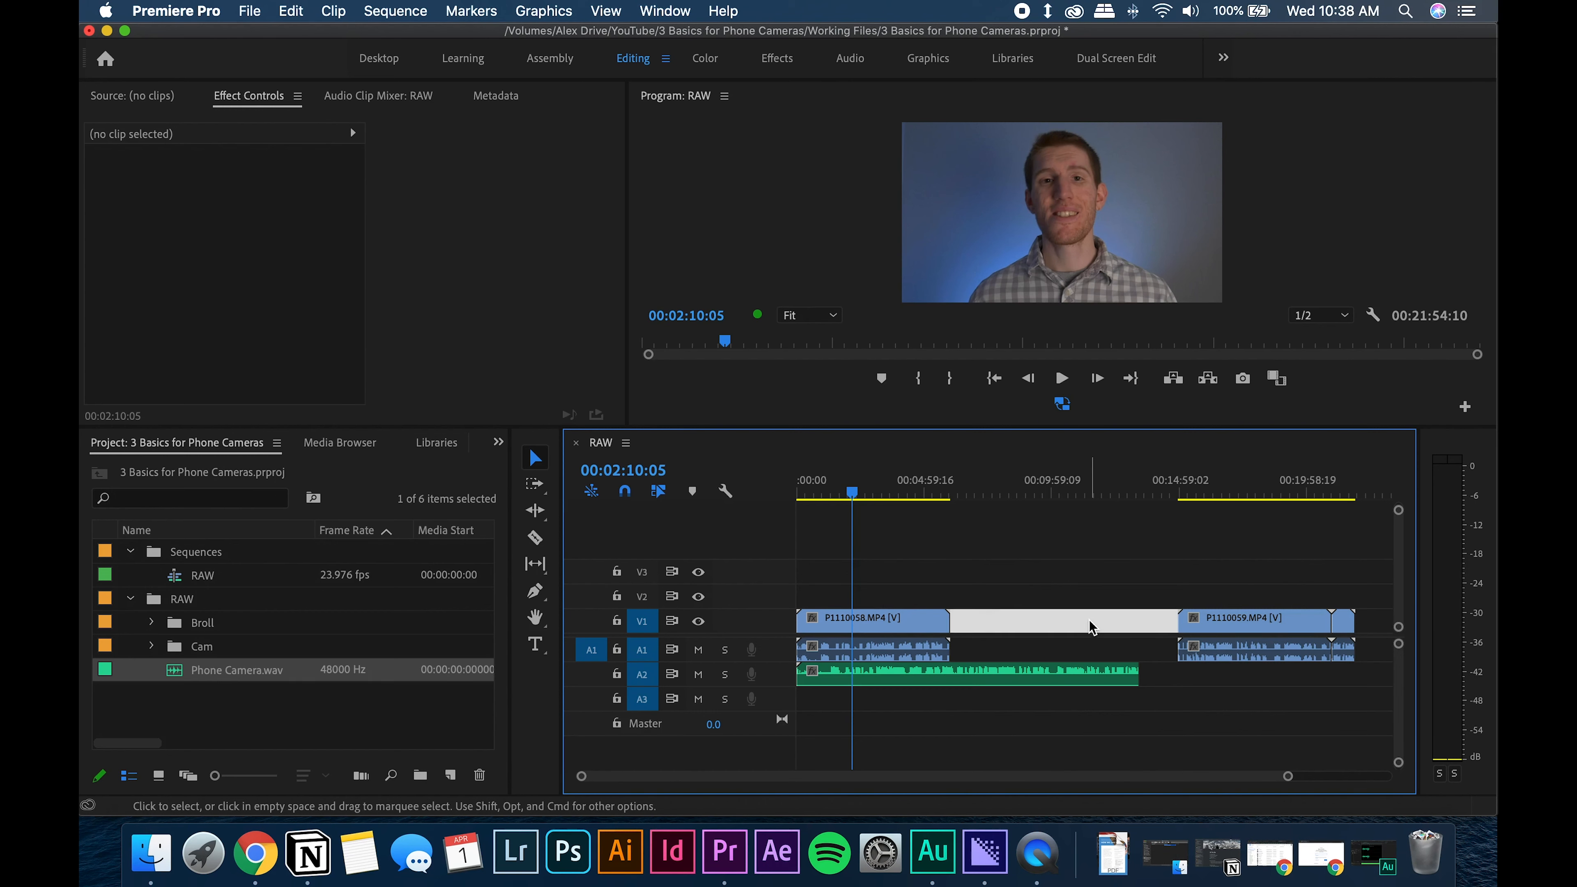
{"action": "key", "text": "BackSpace"}
- Scrub the RAW sequence across the cut between P1110058.MP4 and P1110059.MP4
{"action": "left_click_drag", "start_coordinate": [937, 497], "coordinate": [1059, 504]}
{"action": "key", "text": "="}
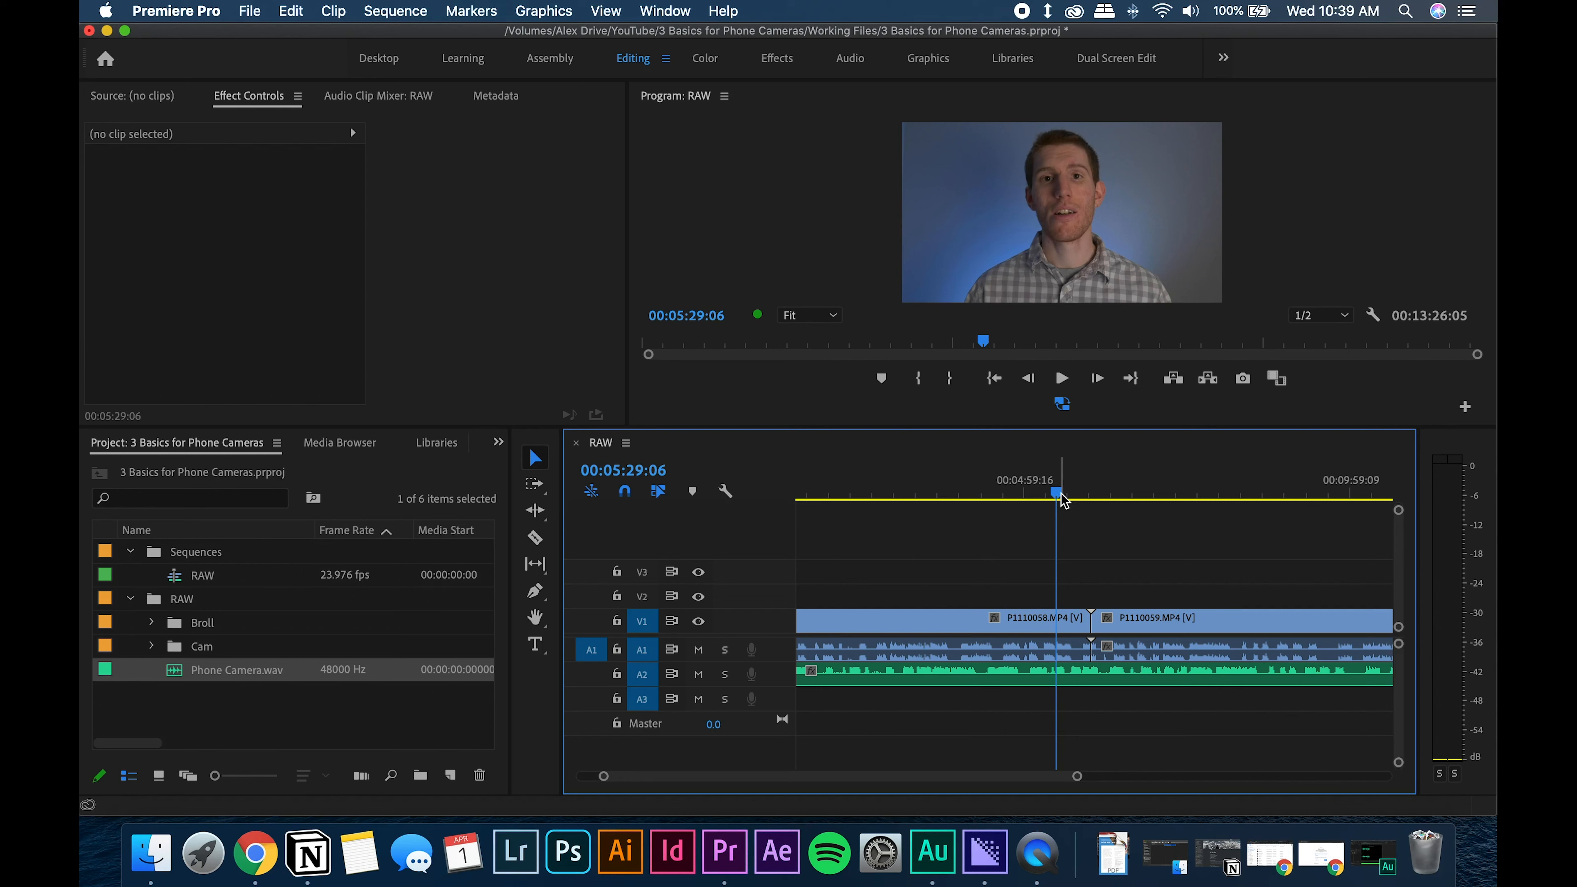
{"action": "left_click_drag", "start_coordinate": [1057, 497], "coordinate": [1112, 489]}
- Move P1110059.MP4 and the short last clip together to start at about 00:10:00:00, leaving a gap behind P1110058.MP4
{"action": "left_click_drag", "start_coordinate": [1077, 775], "coordinate": [1205, 775]}
{"action": "left_click", "coordinate": [1012, 618]}
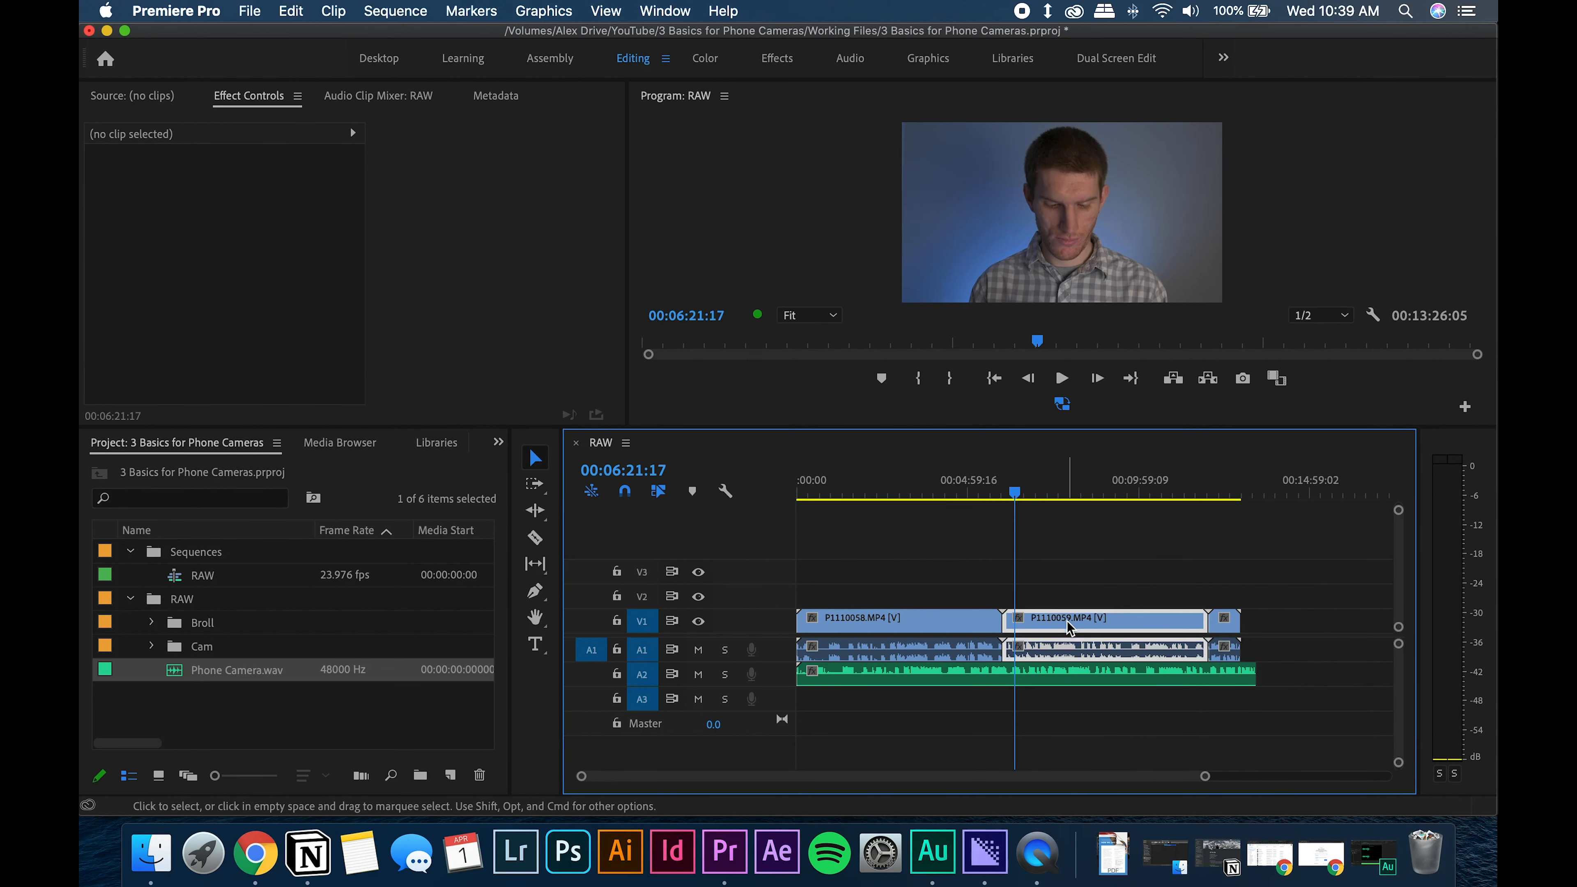
{"action": "left_click", "coordinate": [1224, 618]}
{"action": "left_click_drag", "start_coordinate": [1258, 571], "coordinate": [1239, 626]}
{"action": "left_click", "coordinate": [1266, 566]}
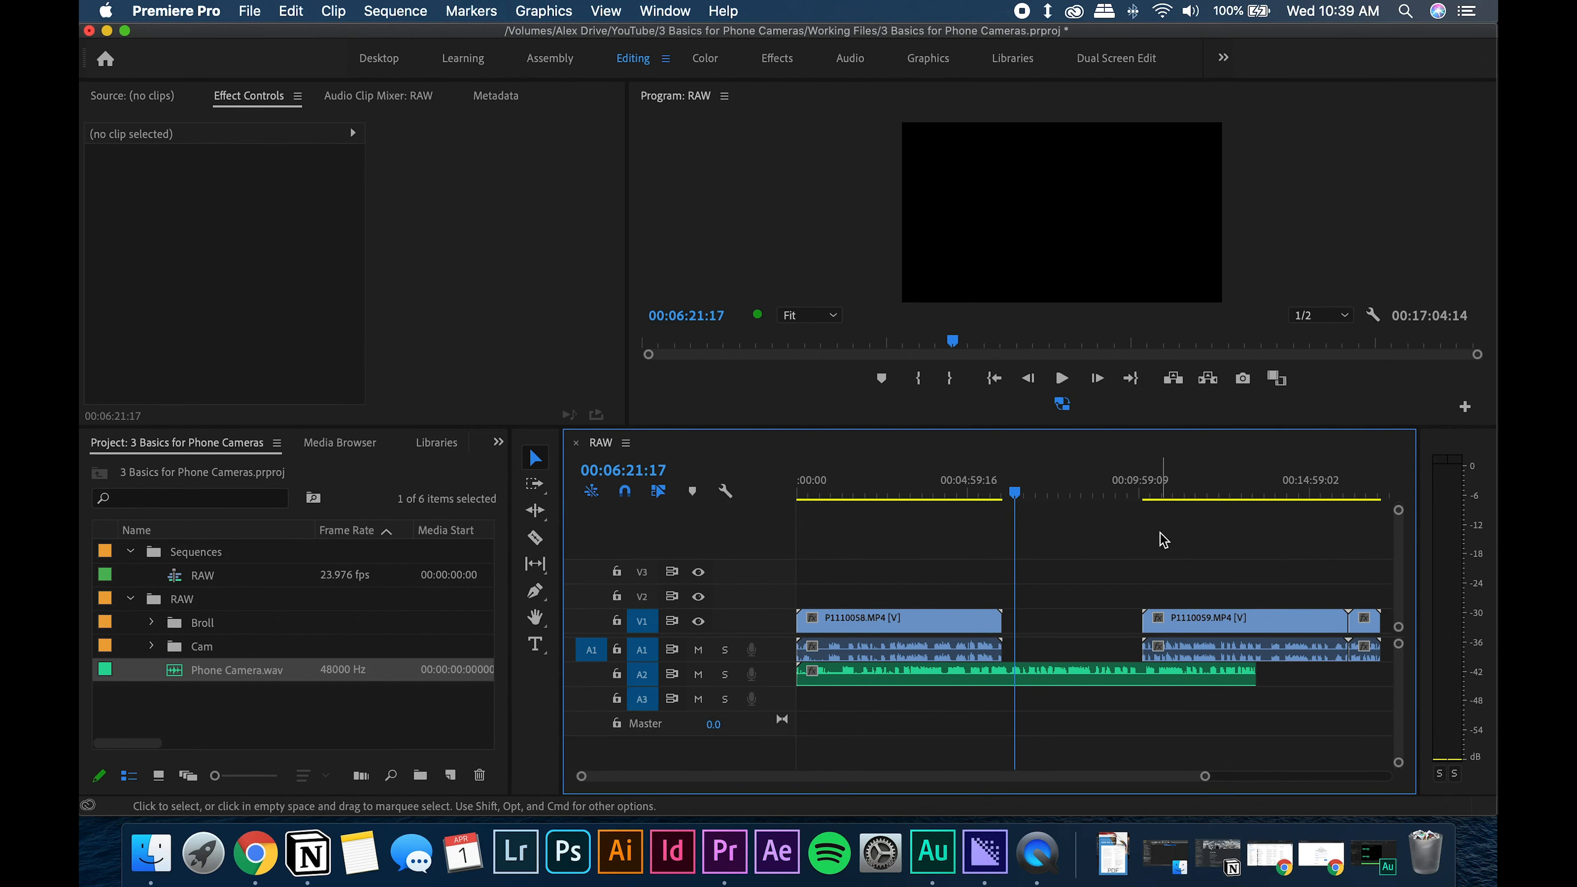
- Synchronize P1110058.MP4 with Phone Camera.wav by audio, using track channel 1
{"action": "left_click_drag", "start_coordinate": [886, 589], "coordinate": [884, 702]}
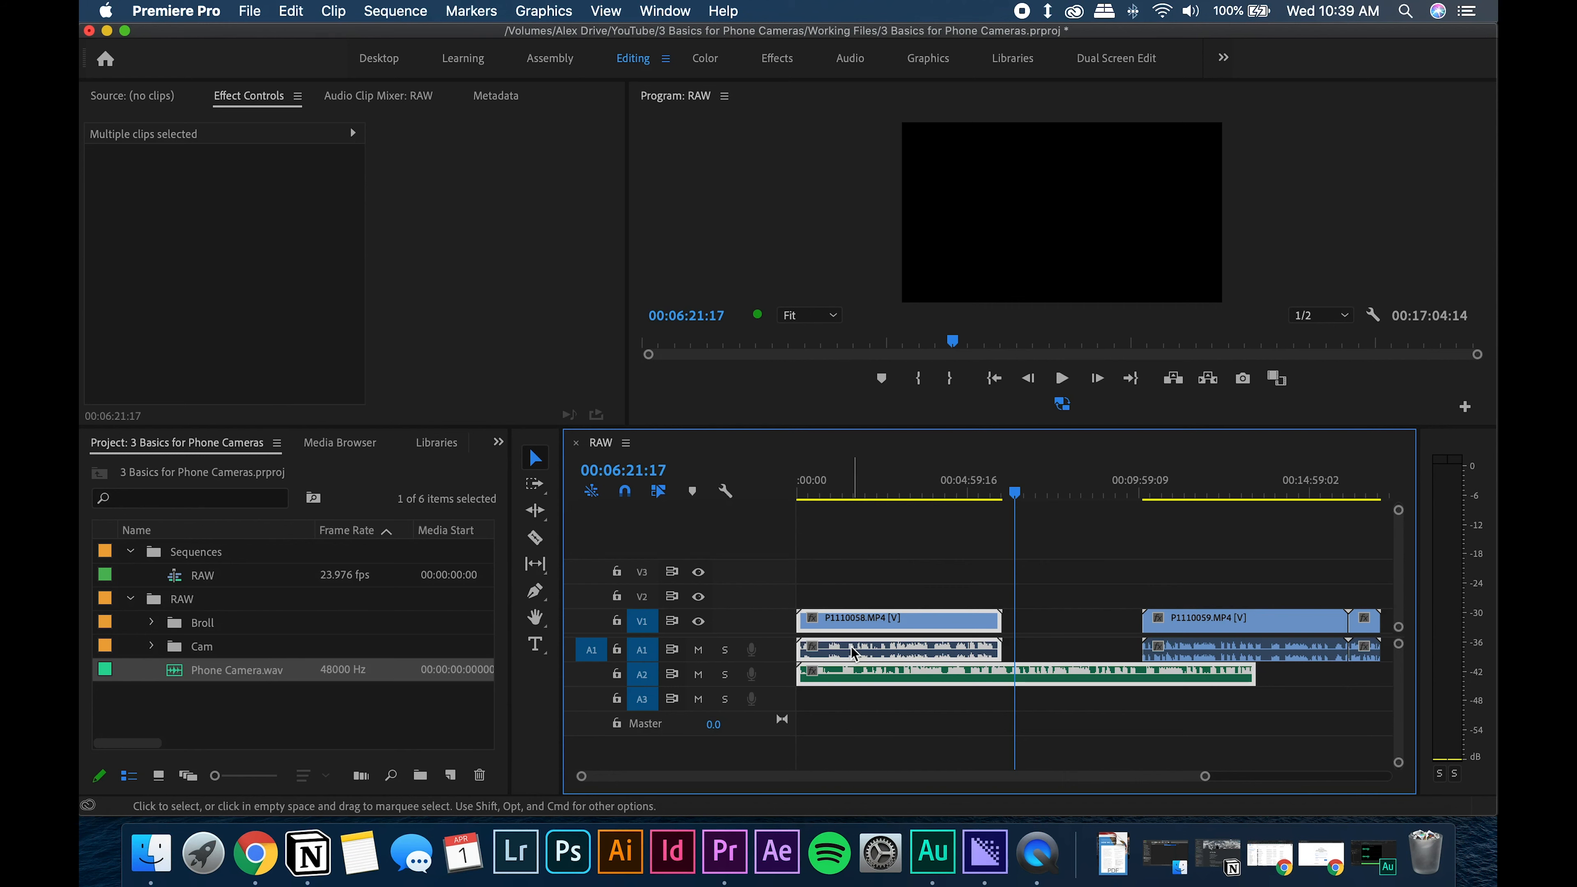
{"action": "right_click", "coordinate": [869, 656]}
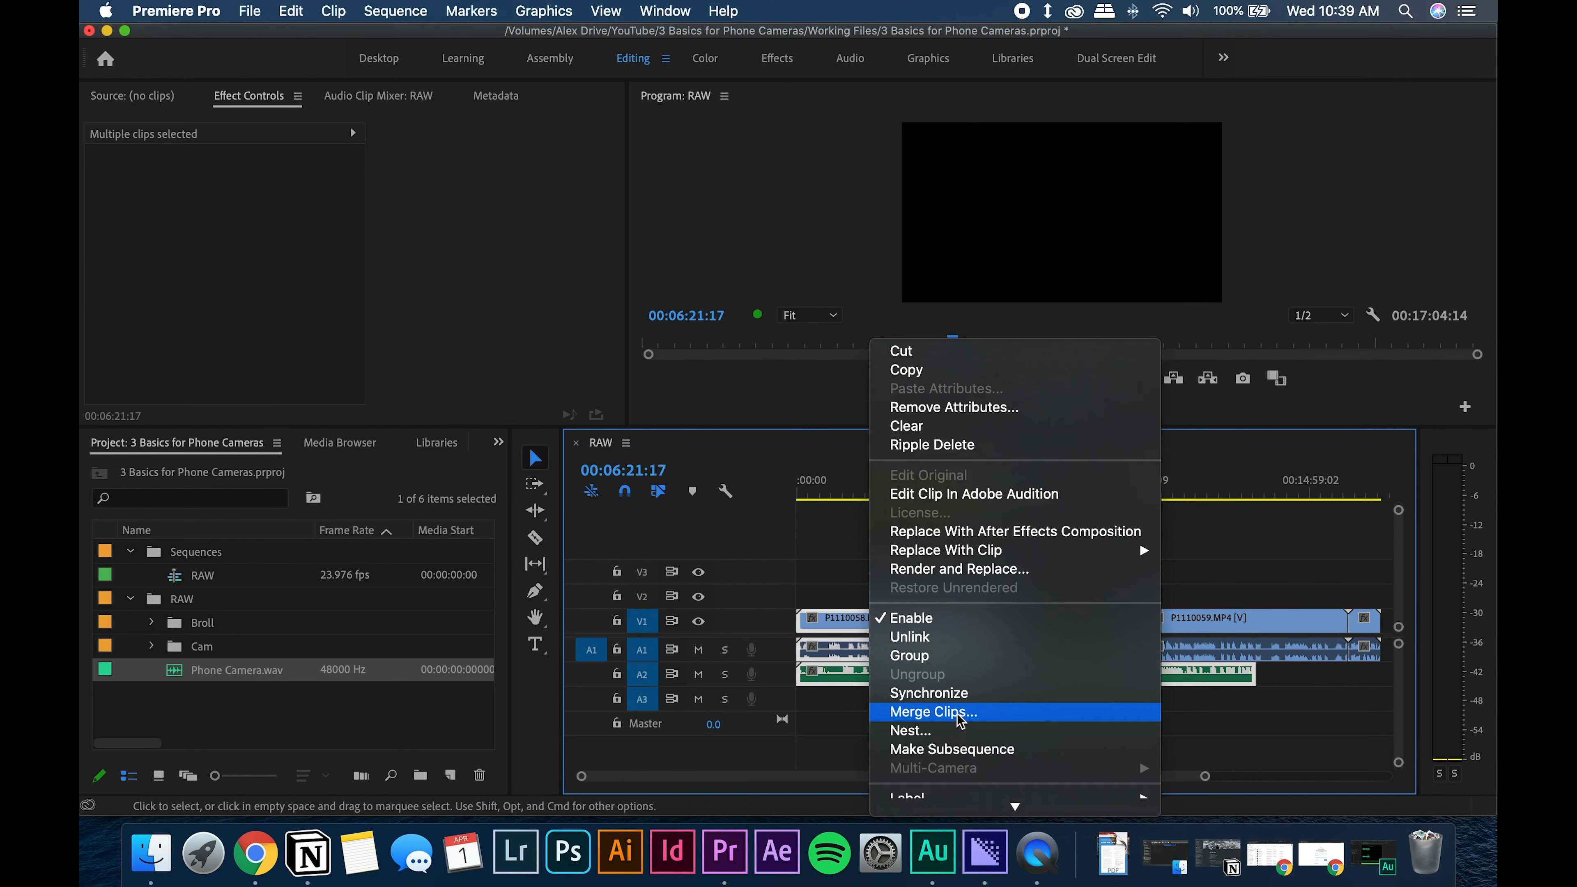
{"action": "left_click", "coordinate": [959, 695]}
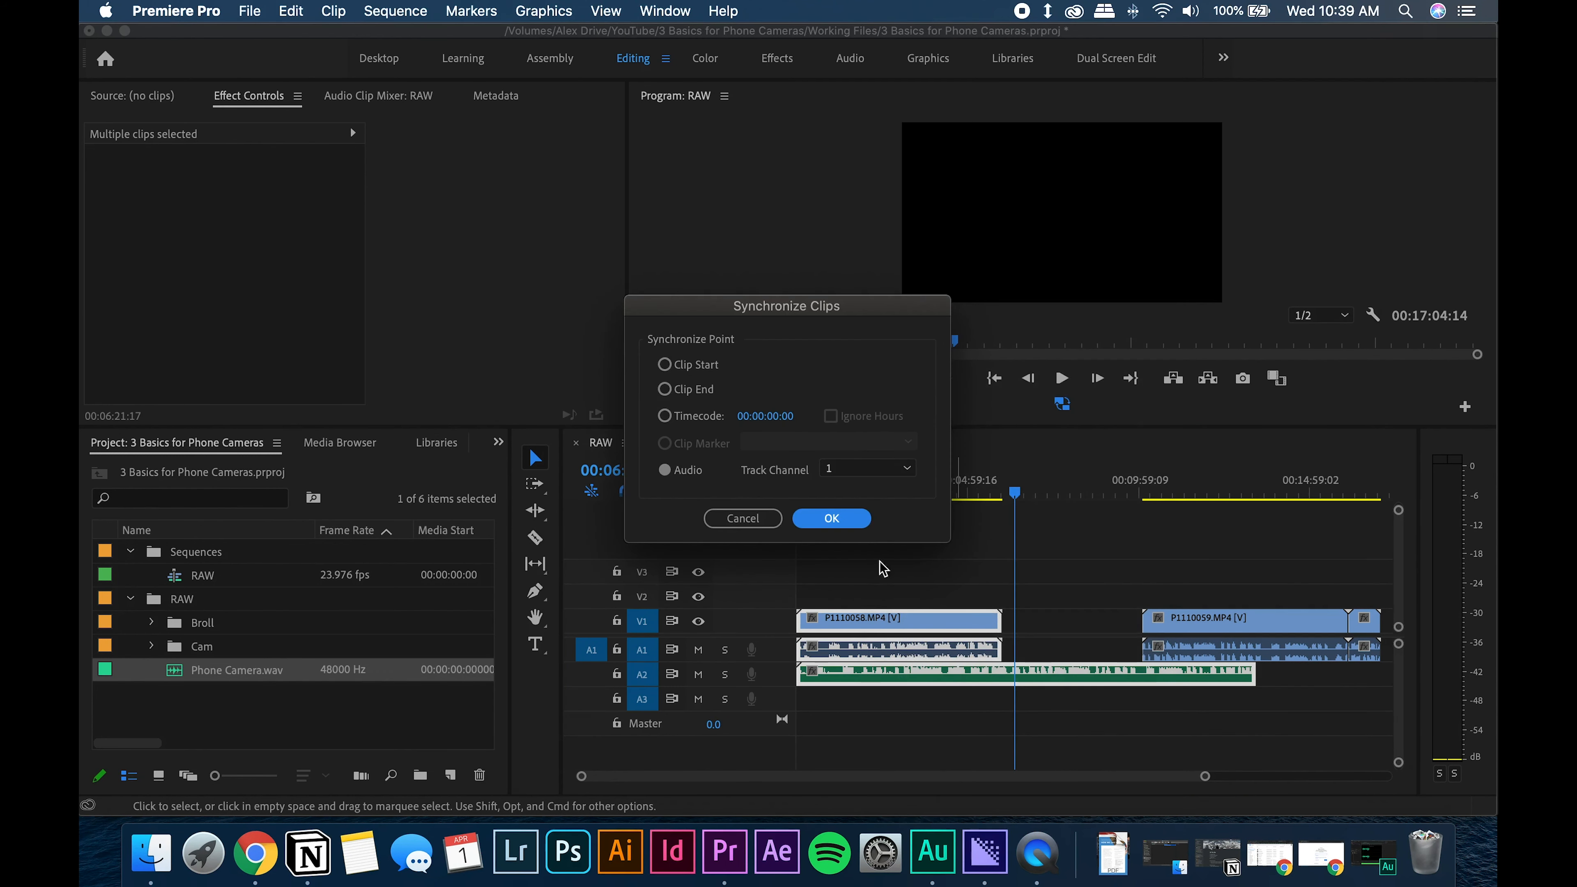
{"action": "left_click", "coordinate": [683, 474]}
{"action": "left_click", "coordinate": [829, 482]}
{"action": "left_click", "coordinate": [837, 485]}
{"action": "left_click", "coordinate": [822, 518]}
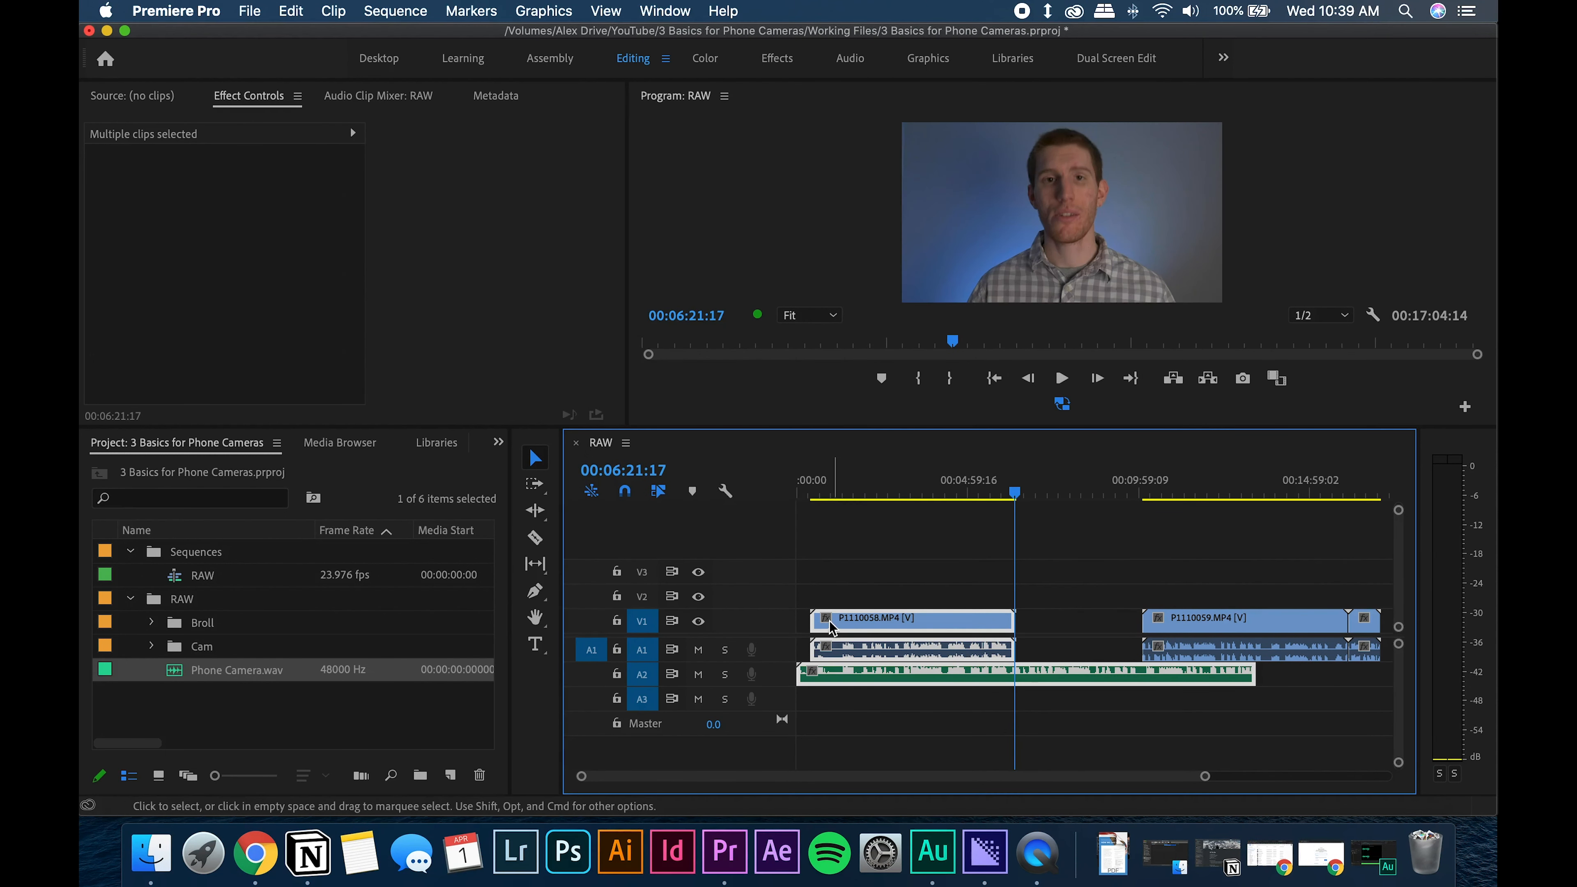
- Close the gap between P1110058.MP4 and P1110059.MP4 in the RAW sequence
{"action": "left_click", "coordinate": [942, 566]}
{"action": "left_click", "coordinate": [921, 497]}
{"action": "left_click", "coordinate": [1111, 631]}
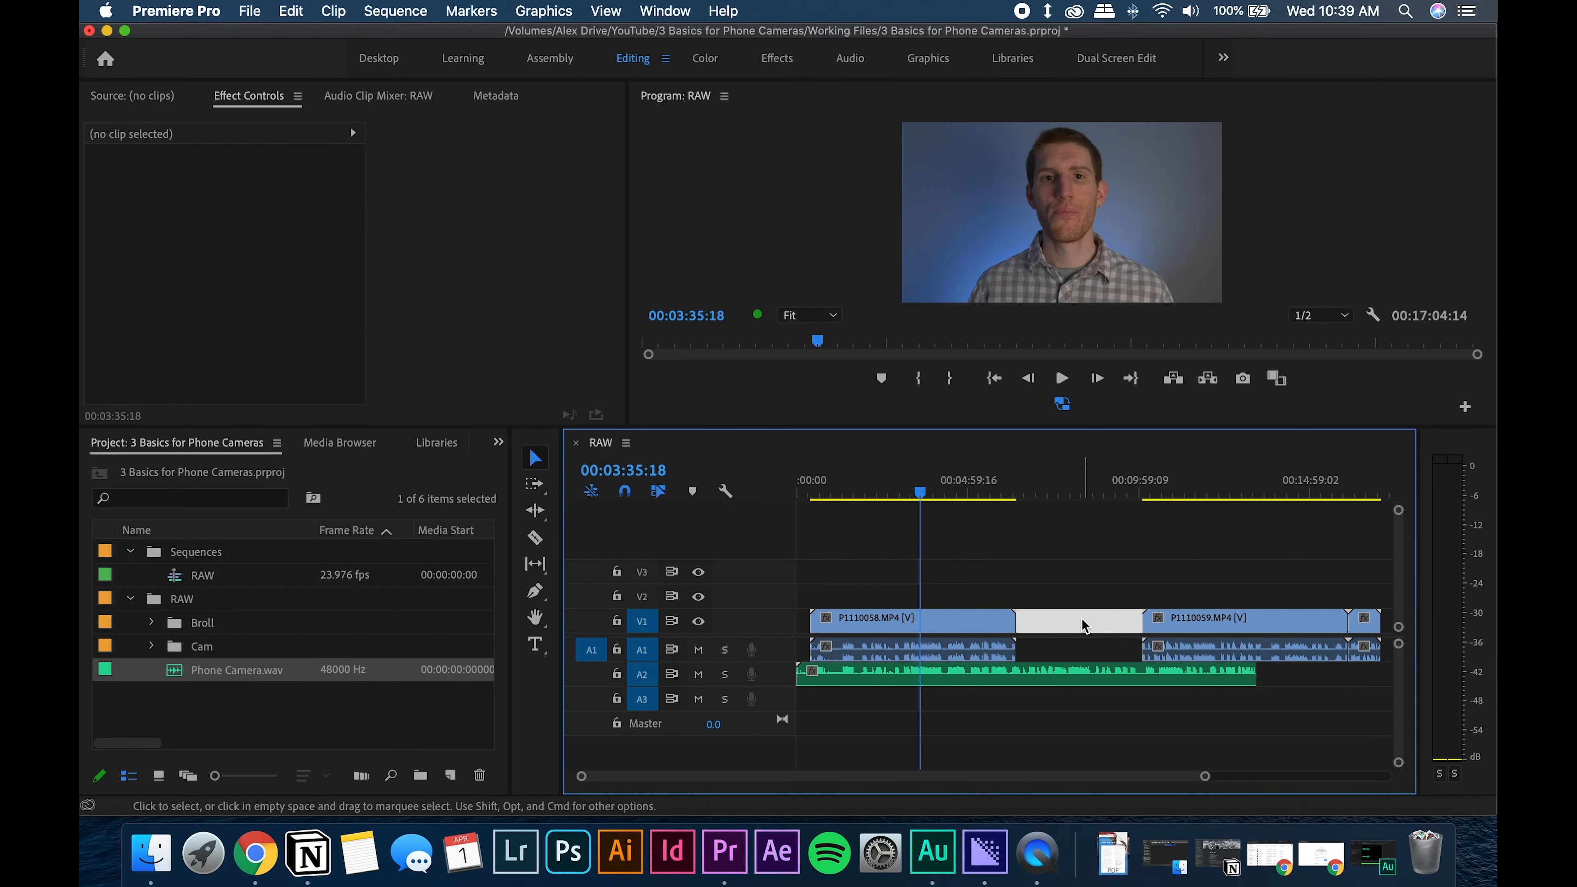
{"action": "key", "text": "Delete"}
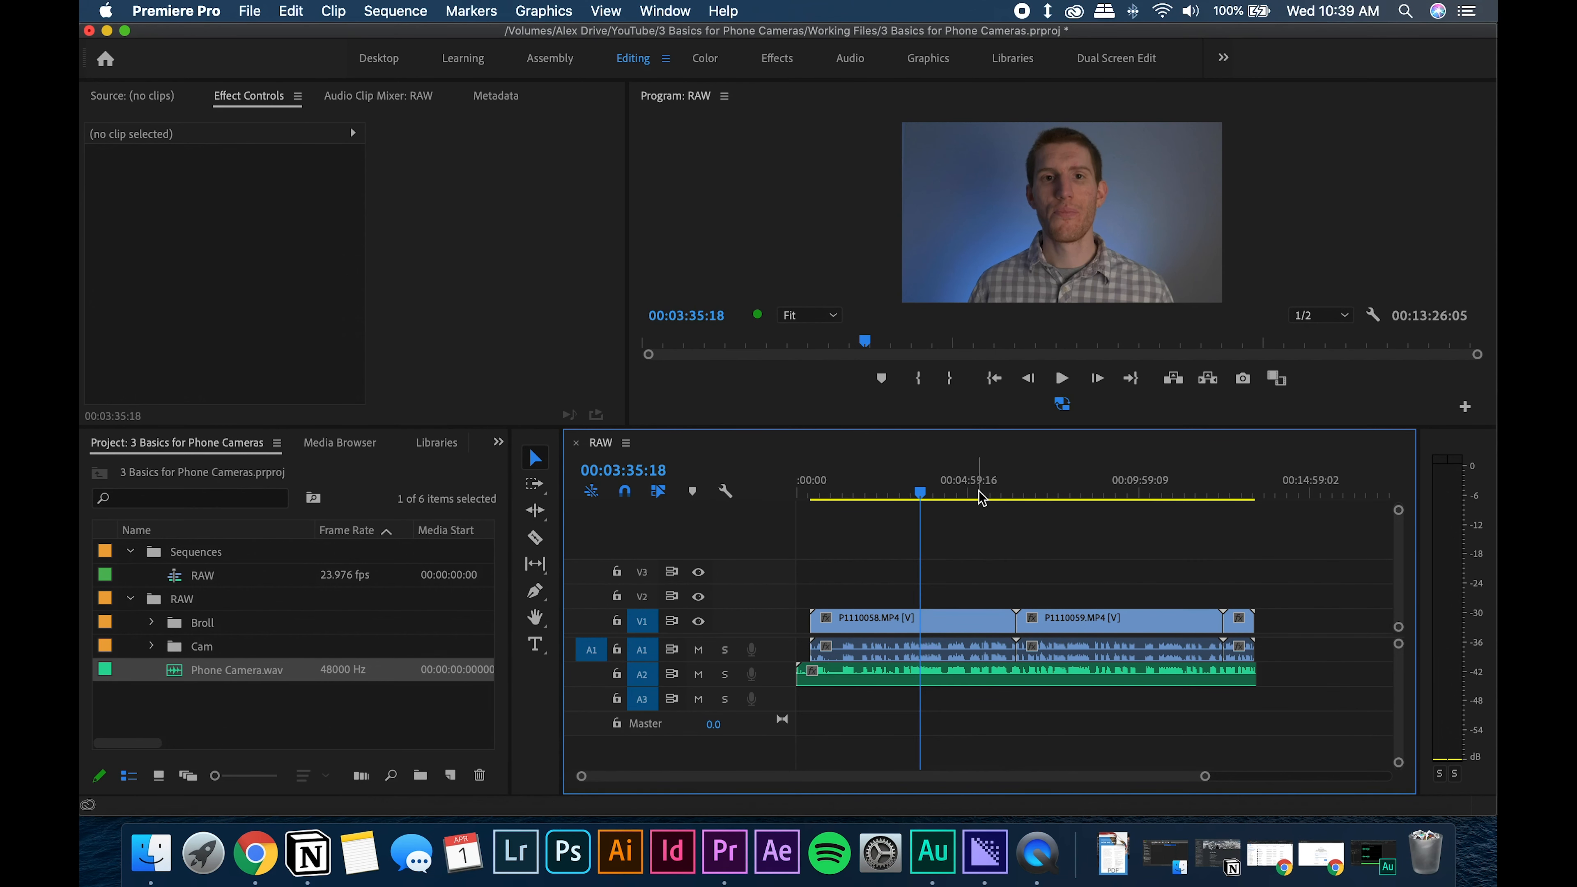
- Mute audio track A1 and play the RAW sequence from about 00:03:15:00 and 00:03:49:13 to check the Phone Camera.wav sync
{"action": "left_click", "coordinate": [997, 491]}
{"action": "key", "text": "space"}
{"action": "left_click_drag", "start_coordinate": [972, 491], "coordinate": [912, 491]}
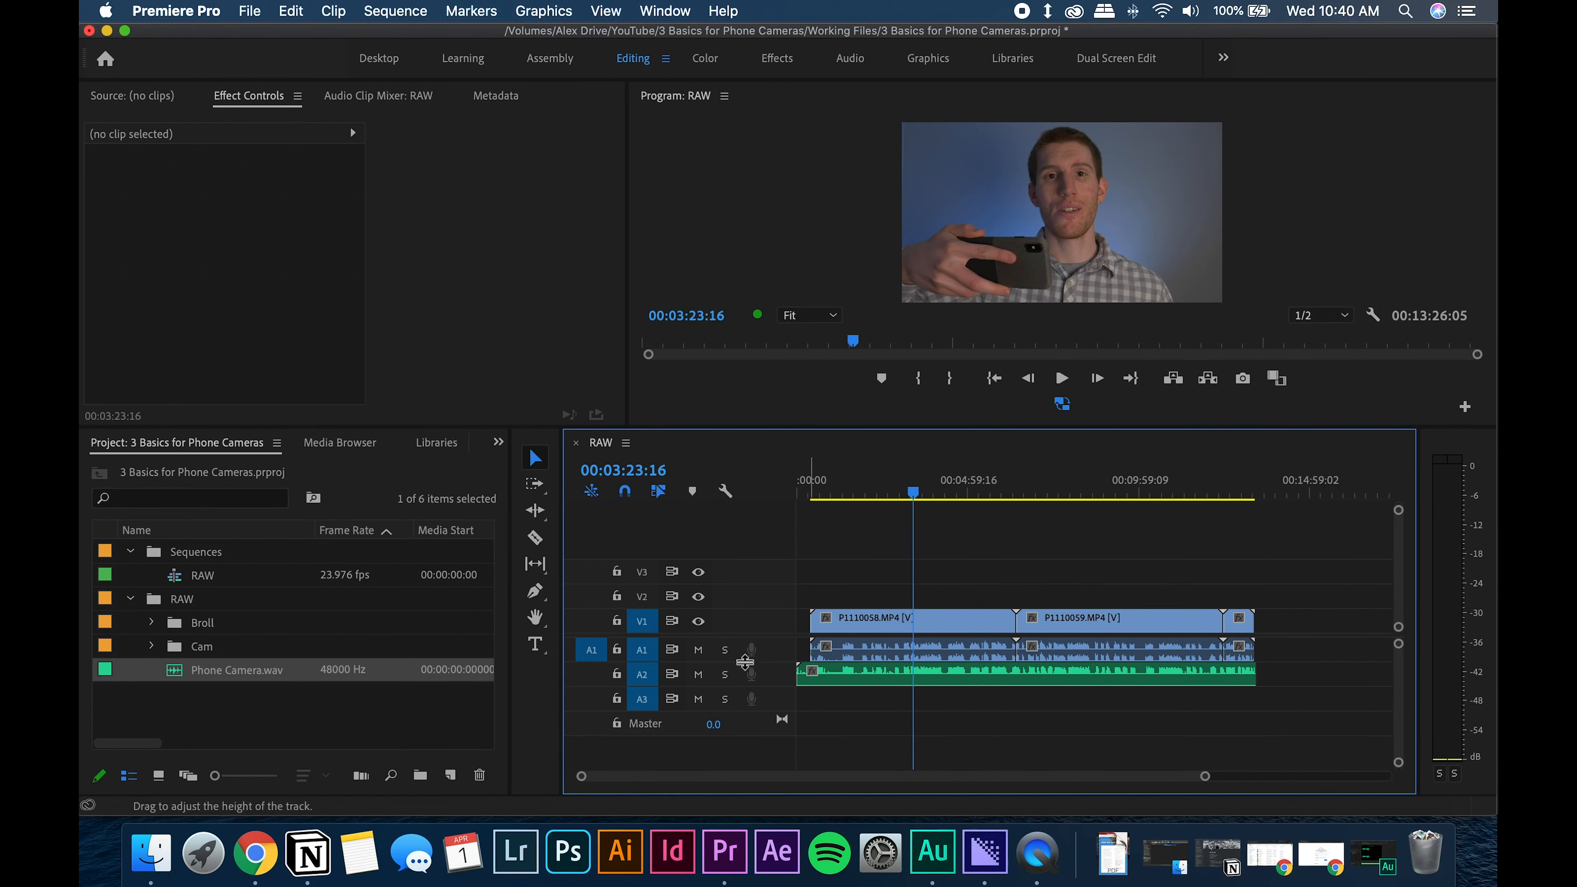
{"action": "left_click", "coordinate": [698, 650]}
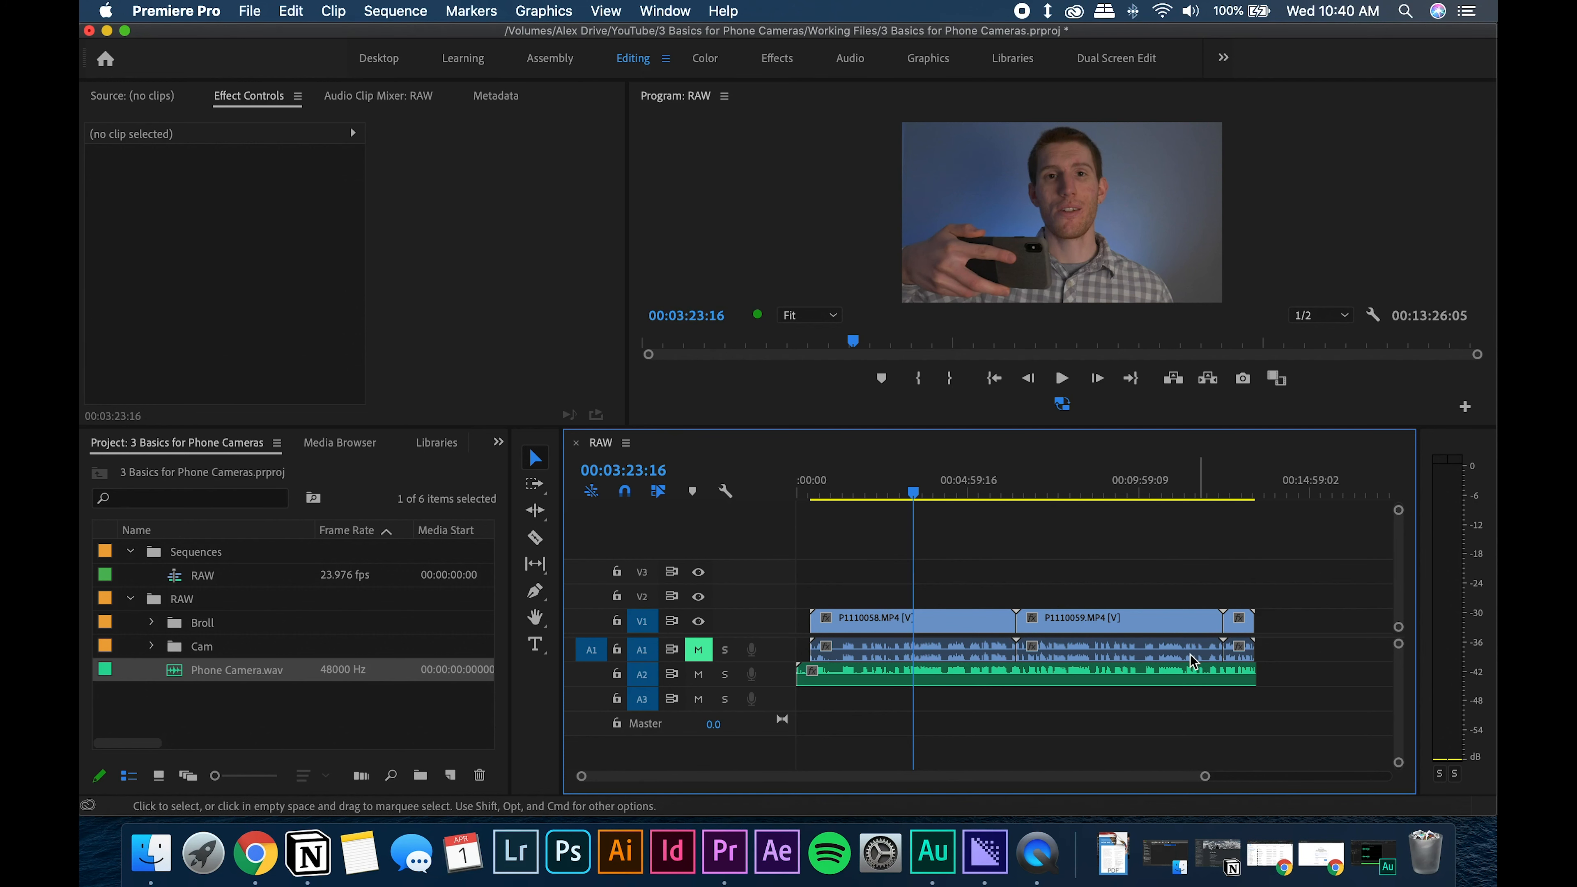
{"action": "left_click", "coordinate": [840, 676]}
{"action": "left_click", "coordinate": [977, 702]}
{"action": "left_click_drag", "start_coordinate": [911, 494], "coordinate": [909, 493]}
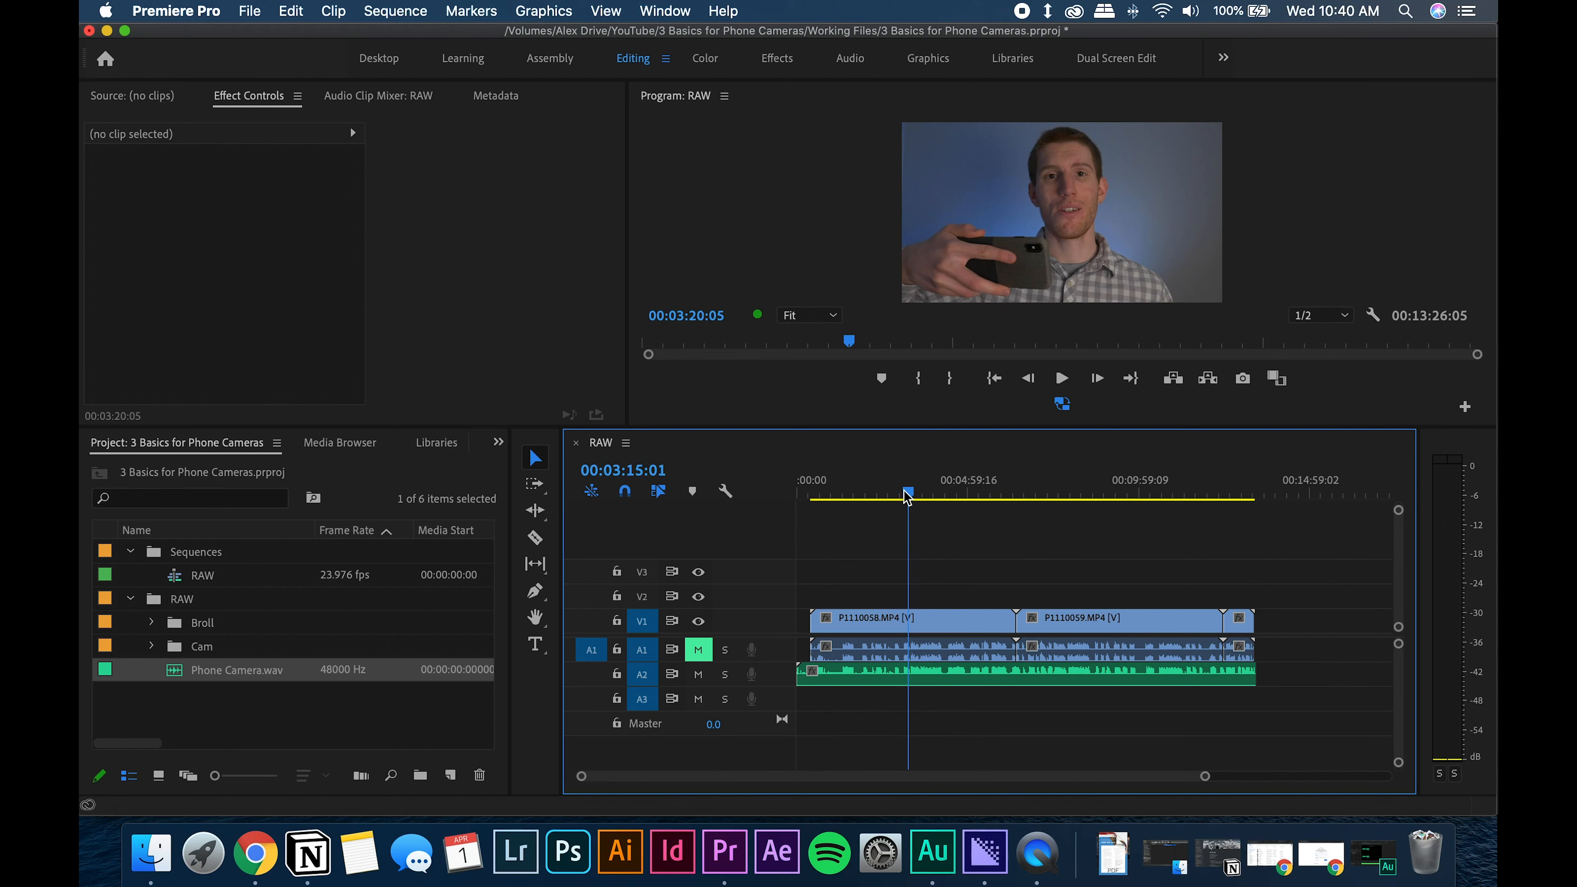
{"action": "left_click", "coordinate": [1074, 380]}
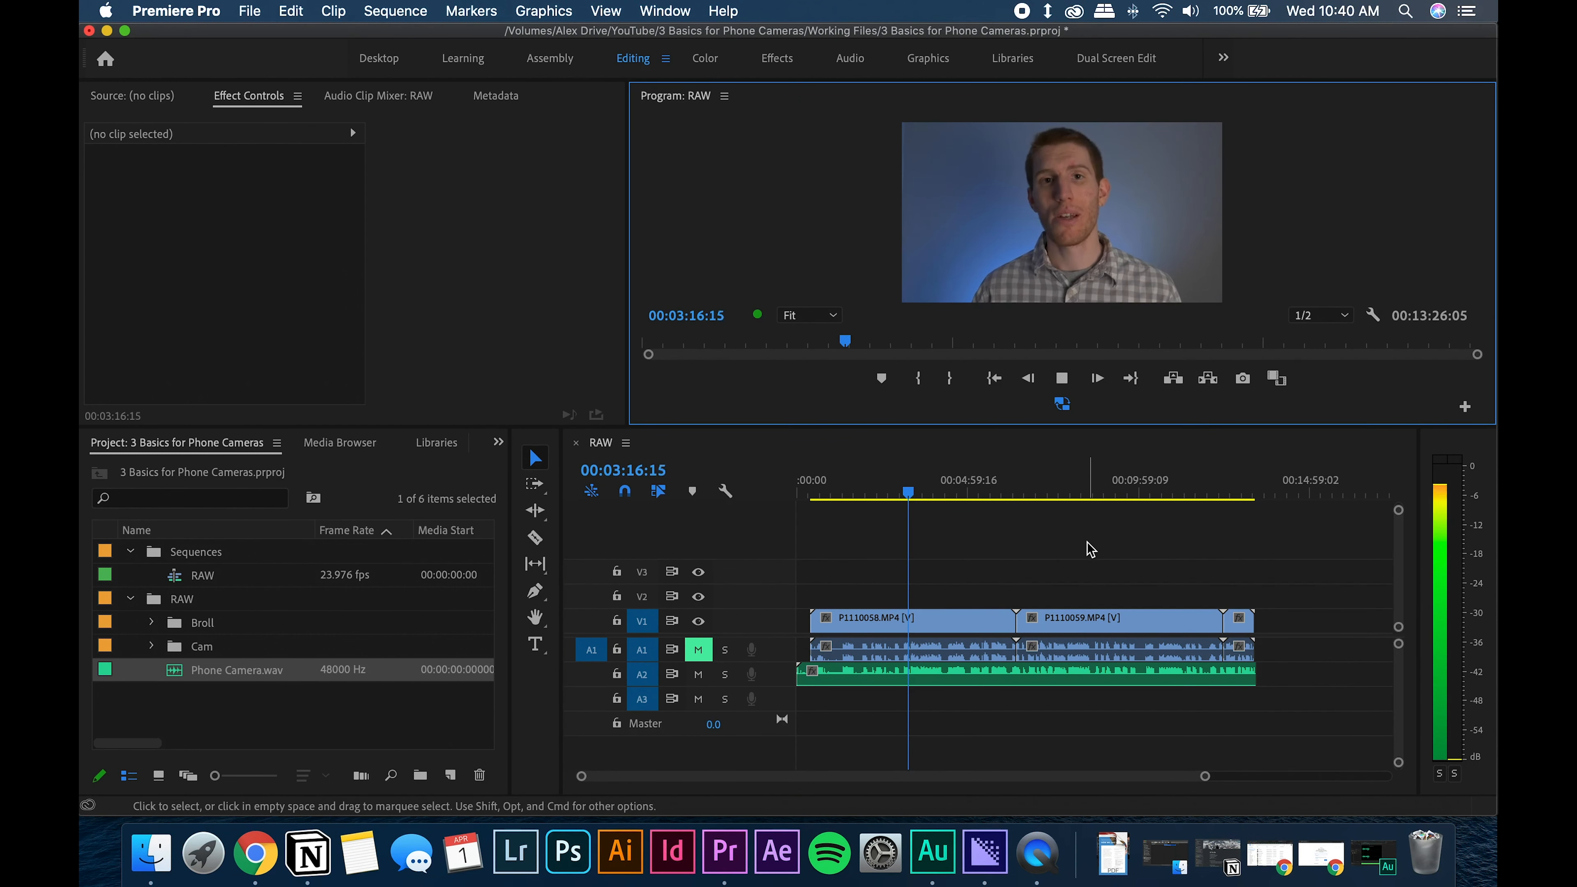
{"action": "left_click", "coordinate": [1063, 375]}
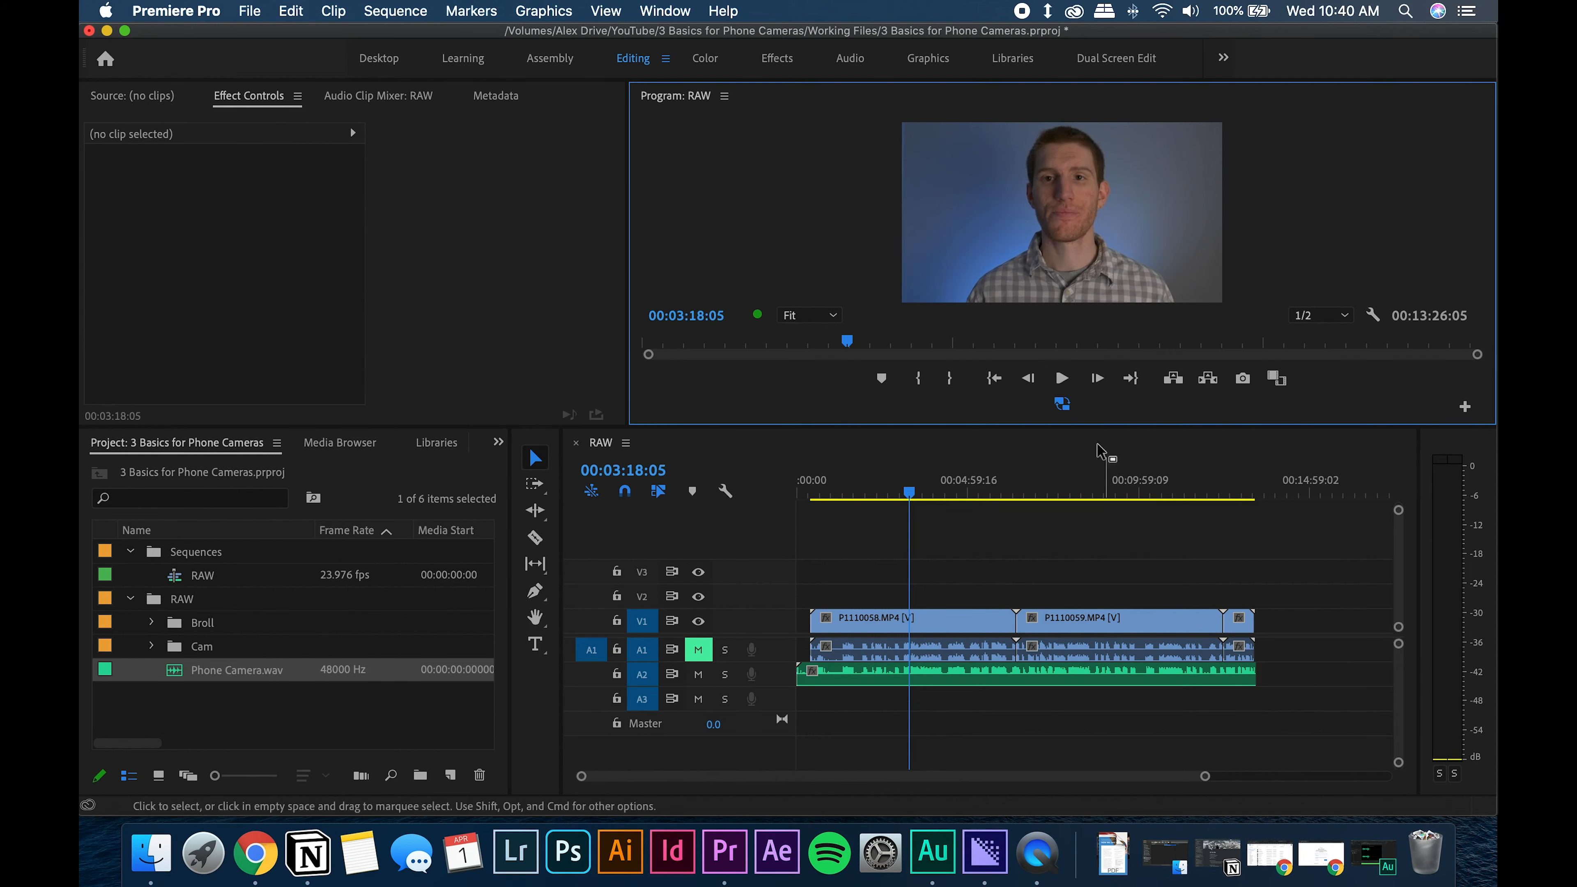
{"action": "left_click_drag", "start_coordinate": [925, 494], "coordinate": [932, 495]}
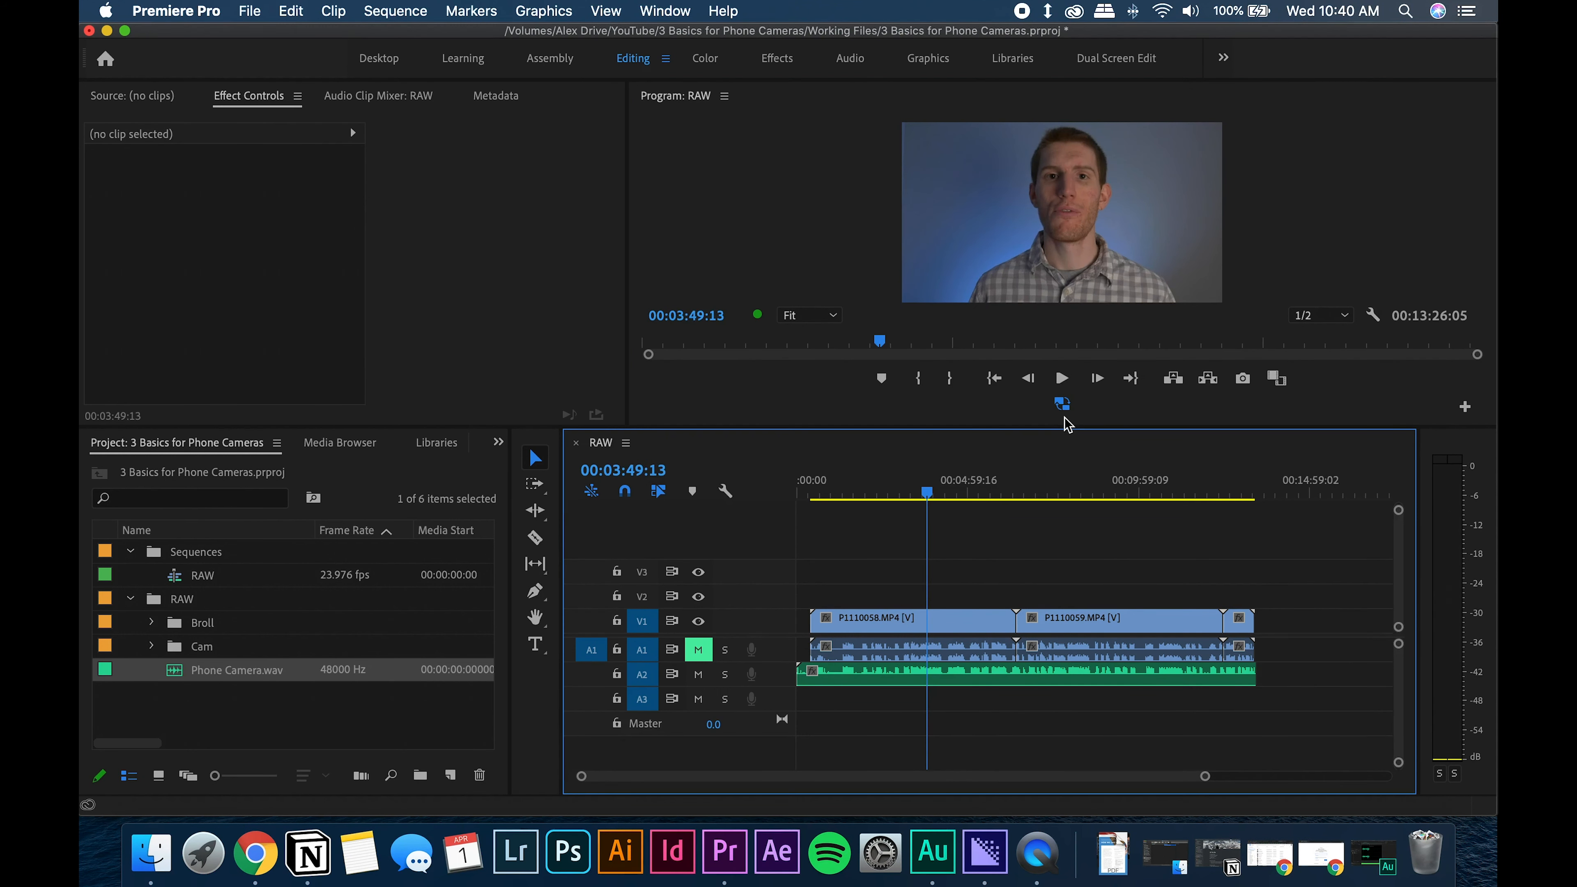
{"action": "left_click", "coordinate": [1061, 378]}
{"action": "left_click", "coordinate": [1061, 378]}
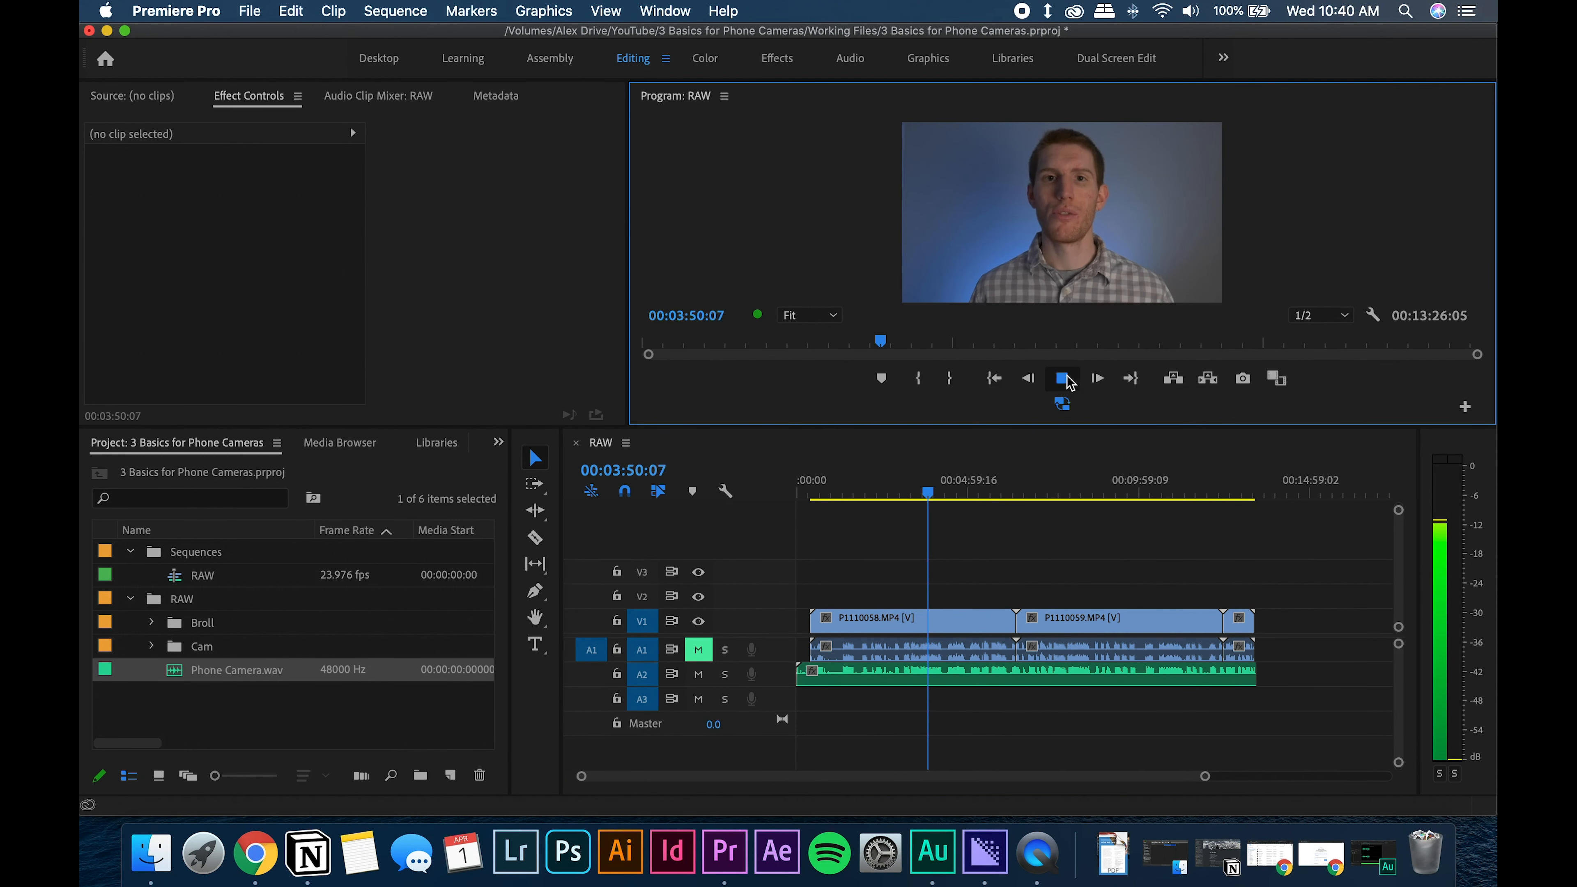
- Mute track A2 instead of A1 and play the sequence up to about 00:03:24:00 to hear the camera audio
{"action": "left_click", "coordinate": [699, 649]}
{"action": "left_click", "coordinate": [698, 674]}
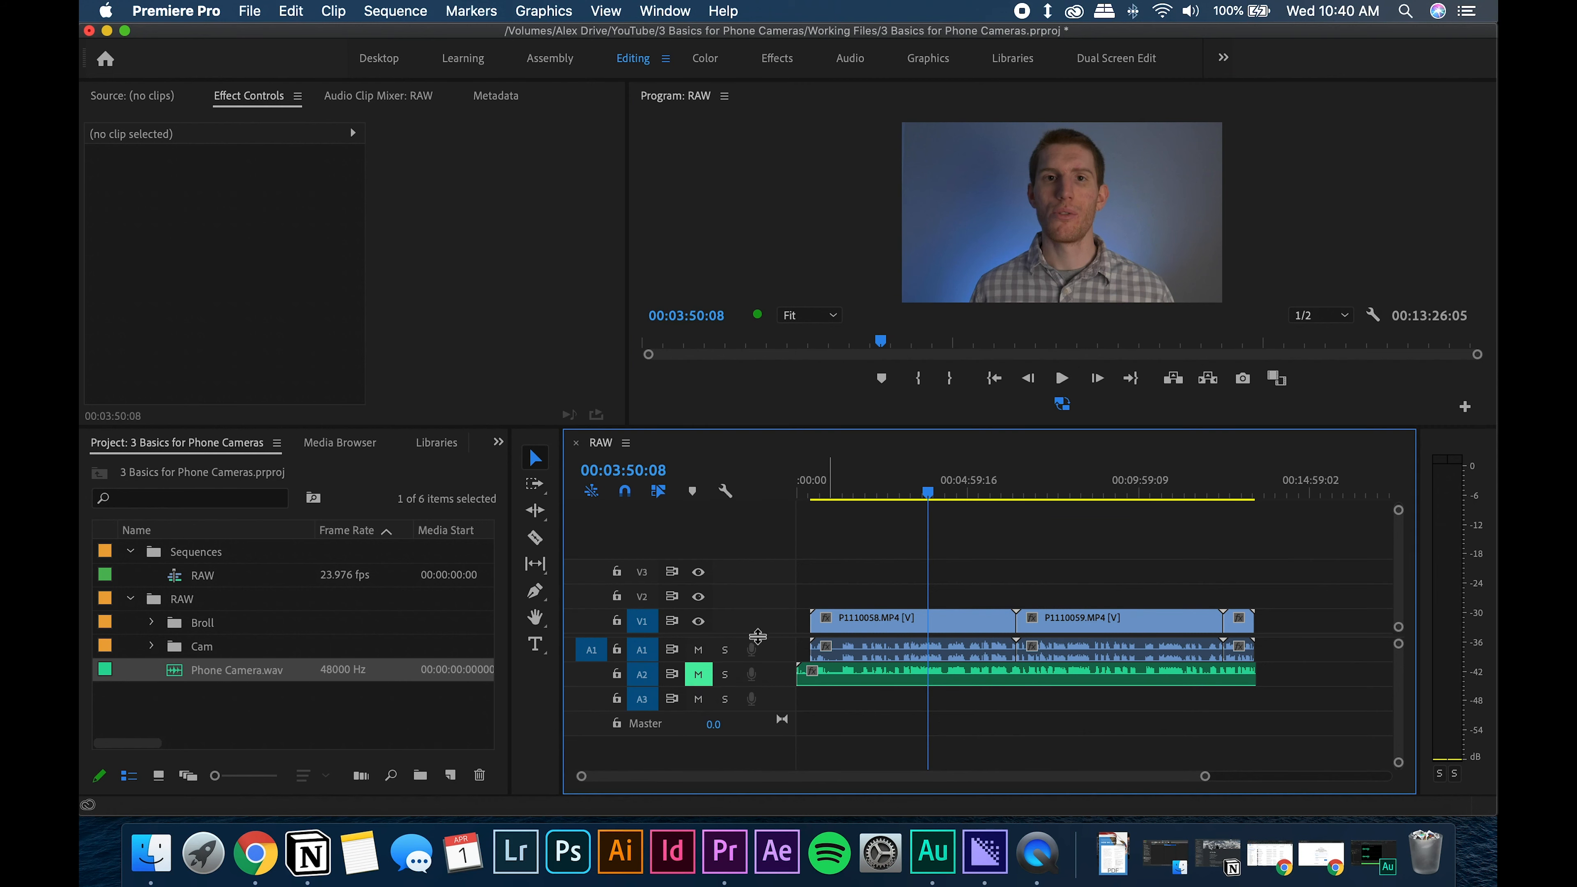
{"action": "left_click_drag", "start_coordinate": [929, 506], "coordinate": [909, 497]}
{"action": "left_click", "coordinate": [1061, 378]}
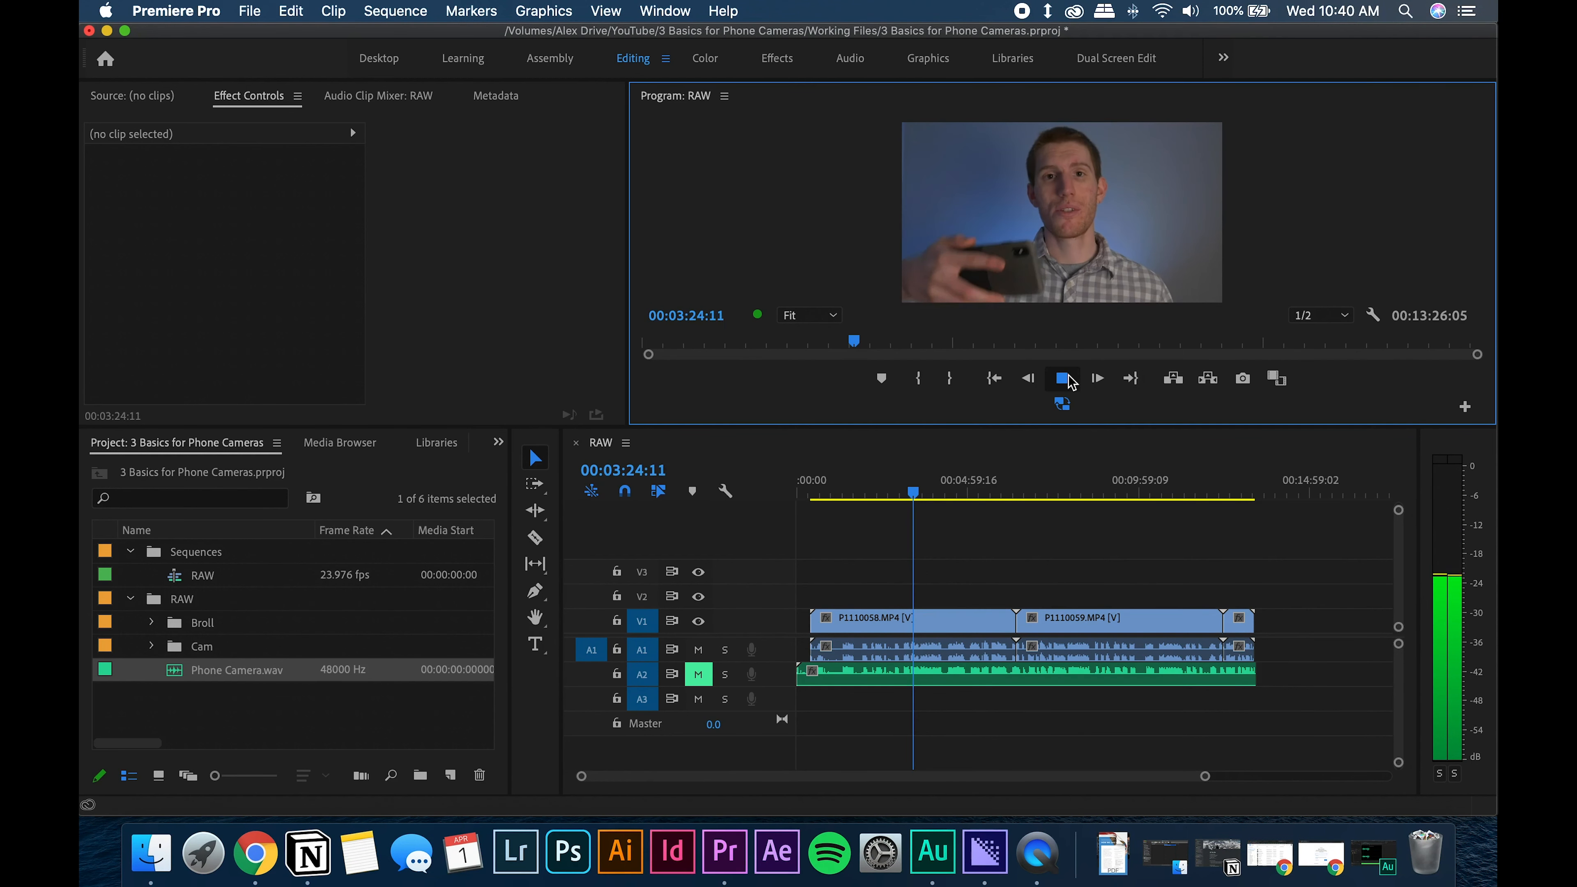
{"action": "left_click", "coordinate": [1062, 378]}
- Mute track A1 again, unmute A2, and play on from 00:03:24:12 to hear the separate audio
{"action": "left_click", "coordinate": [699, 650]}
{"action": "left_click", "coordinate": [699, 674]}
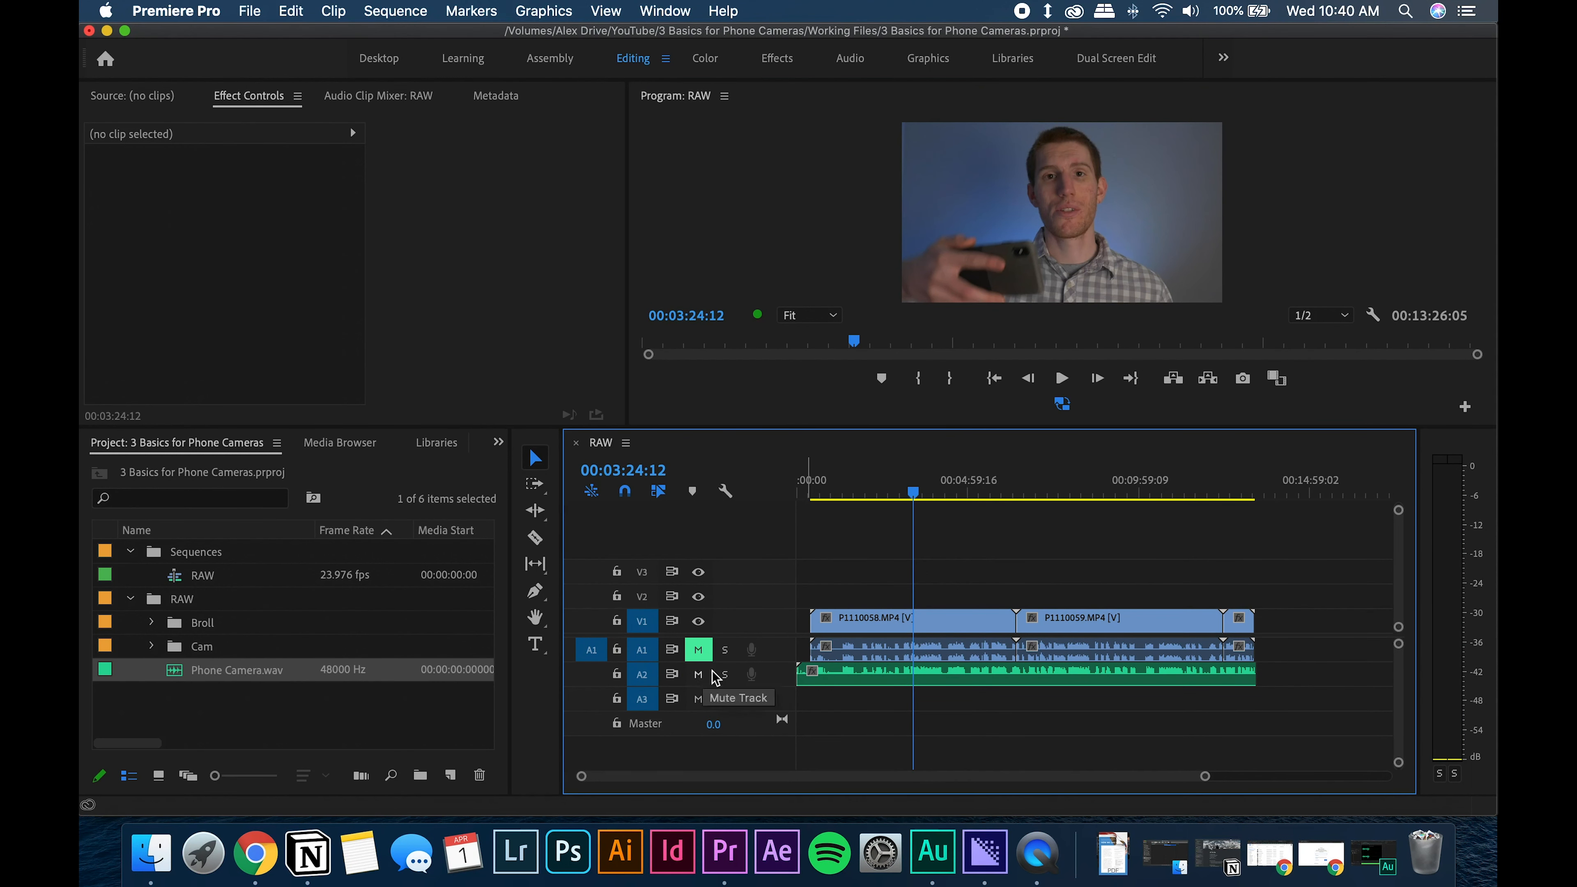
{"action": "left_click", "coordinate": [1062, 378]}
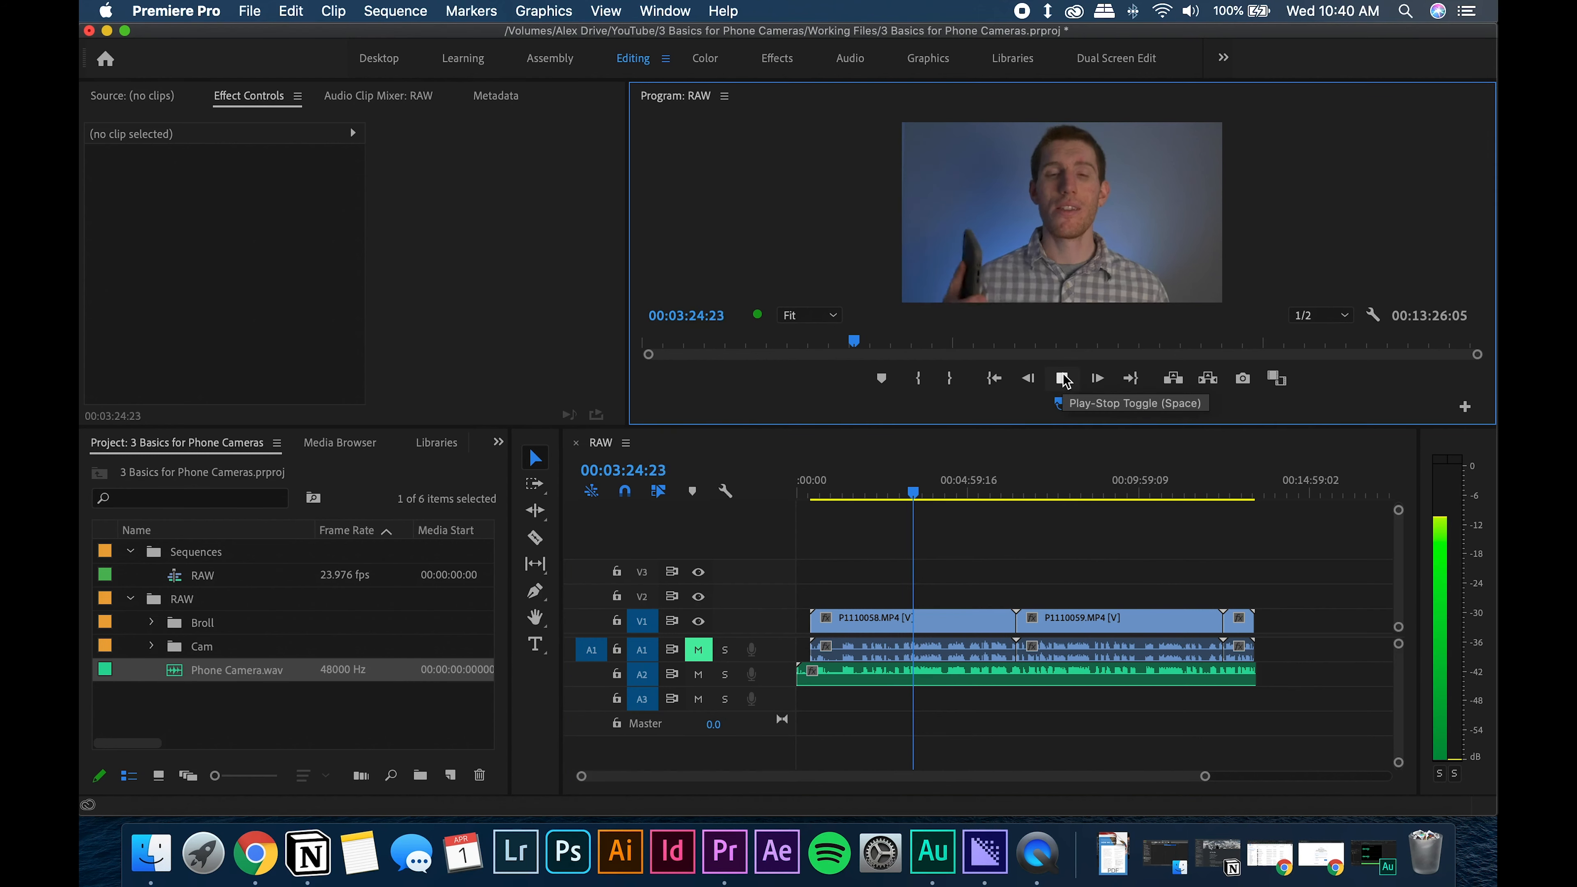
{"action": "left_click", "coordinate": [1062, 378]}
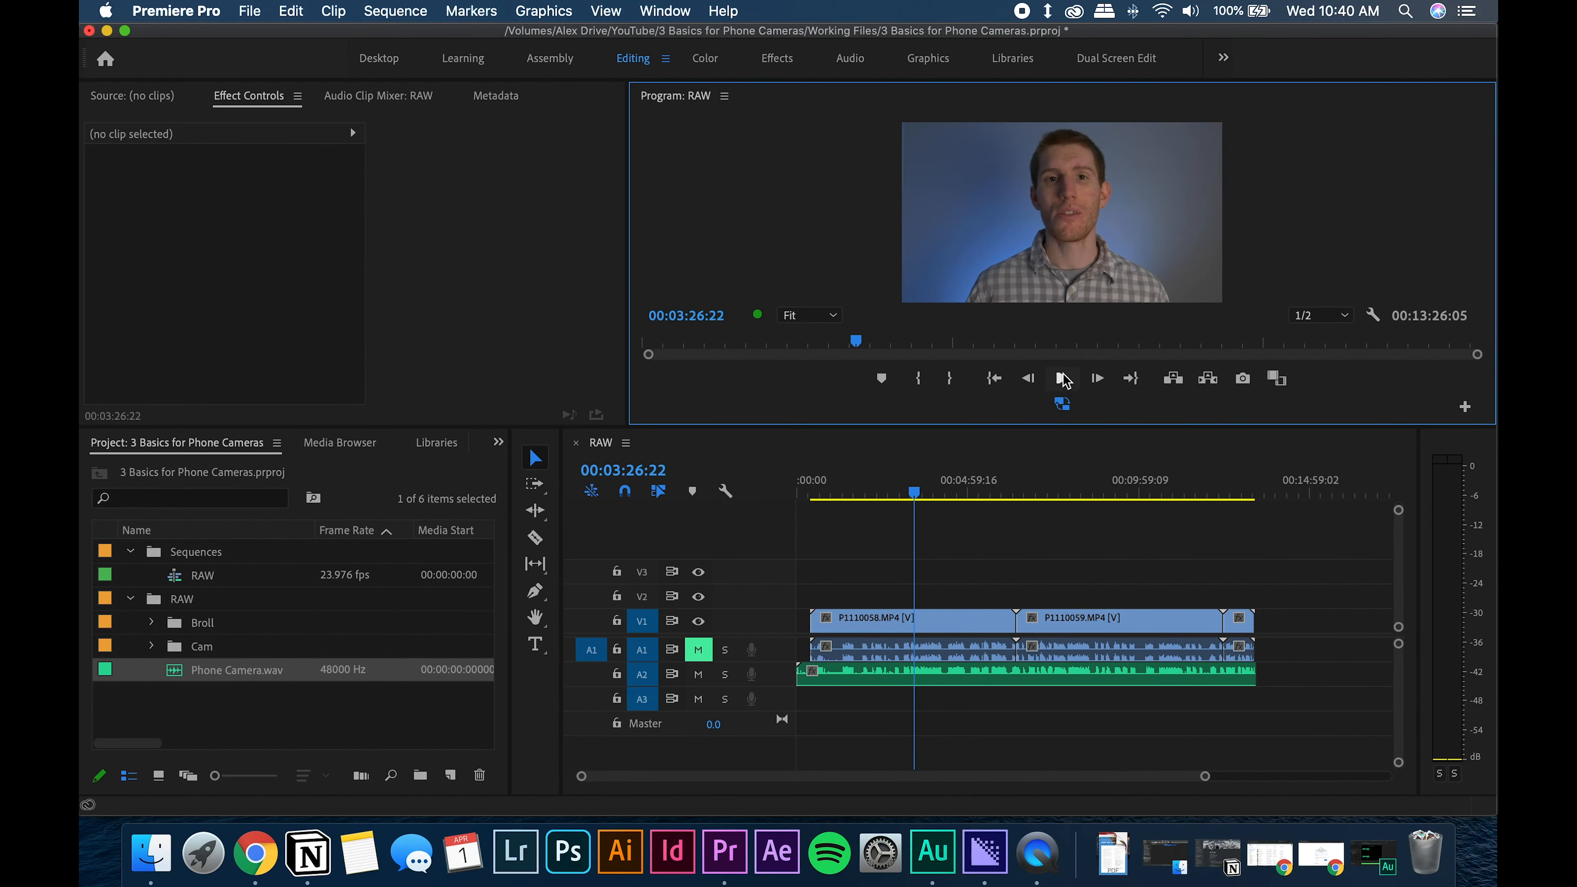
- Review the P1110058.MP4, P1110059.MP4 and P1110060.MP4 clips against the audio and move the playhead to 00:03:37:03
{"action": "mouse_move", "coordinate": [917, 487]}
{"action": "left_mouse_down"}
{"action": "mouse_move", "coordinate": [894, 489]}
{"action": "mouse_move", "coordinate": [916, 492]}
{"action": "left_mouse_up"}
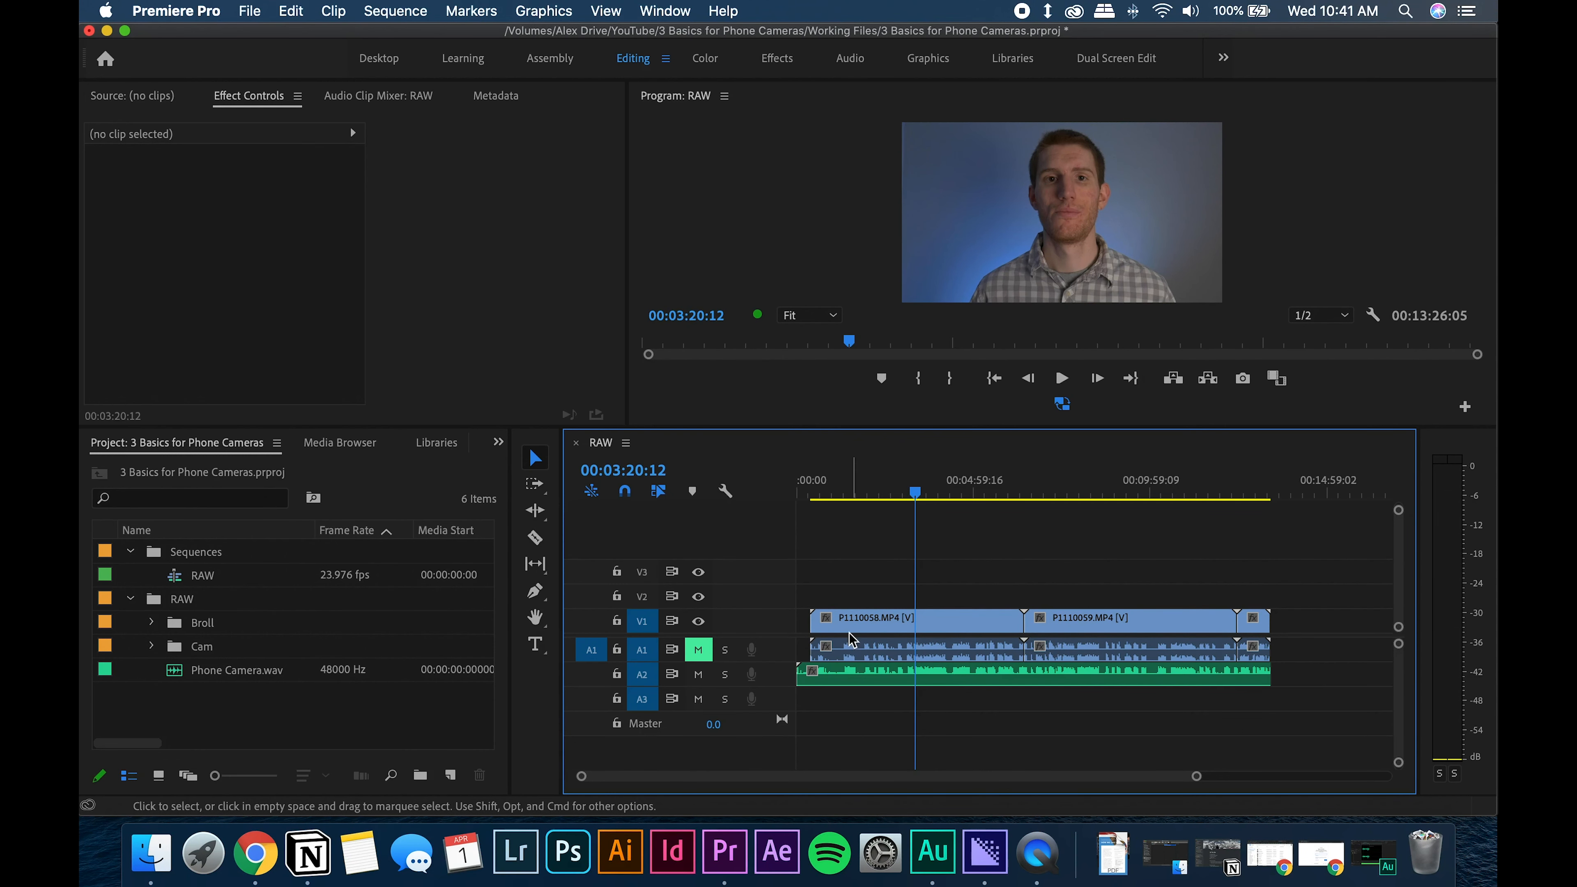
{"action": "left_click", "coordinate": [830, 629]}
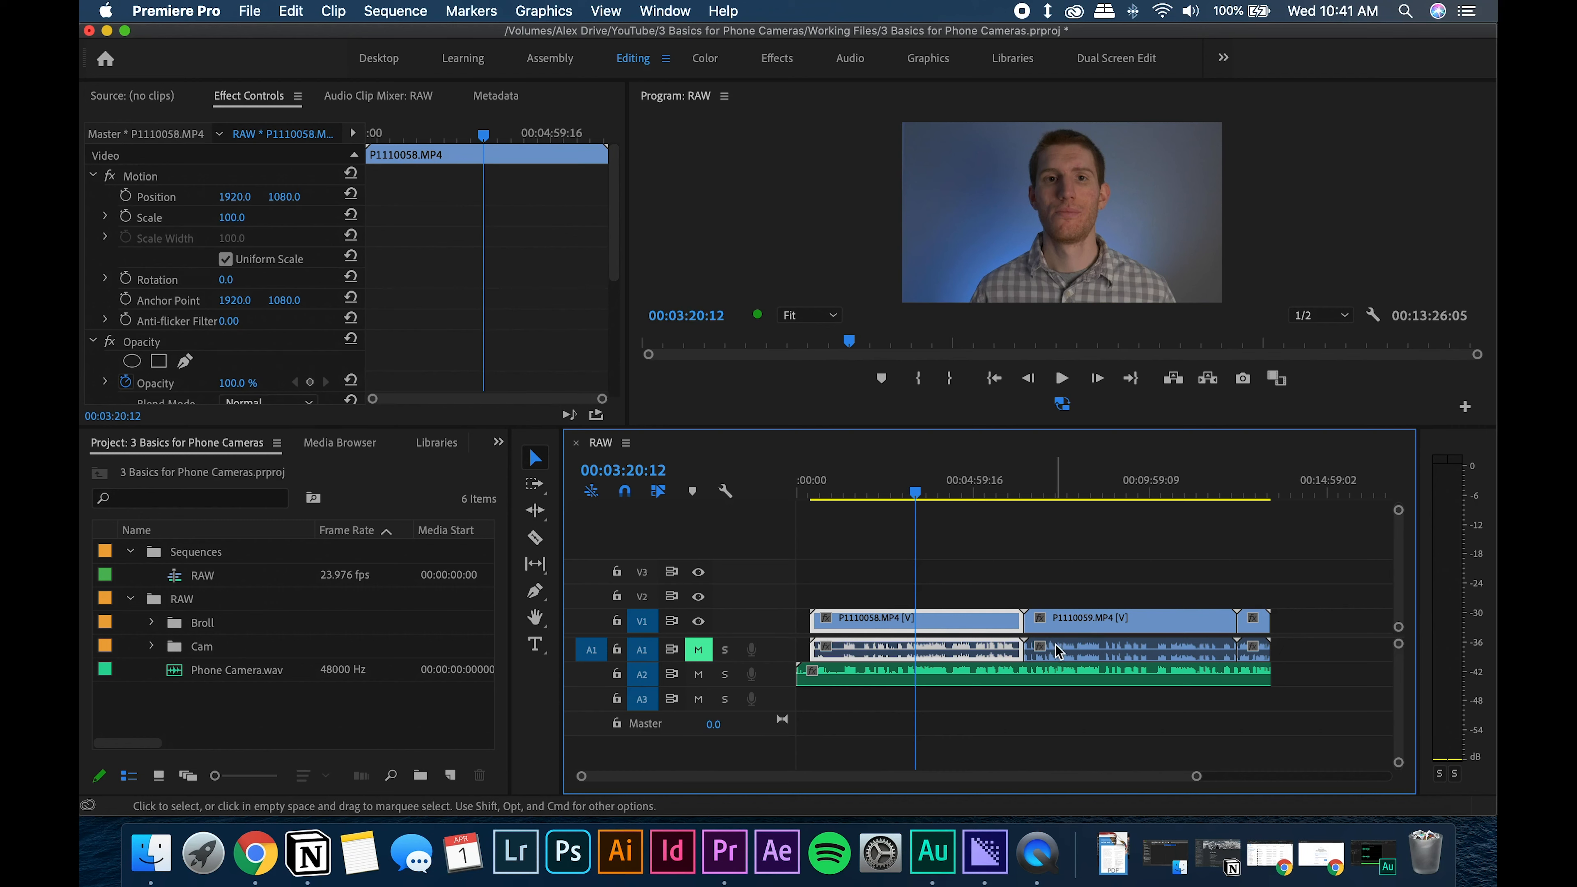
{"action": "left_click_drag", "start_coordinate": [1221, 775], "coordinate": [1326, 747]}
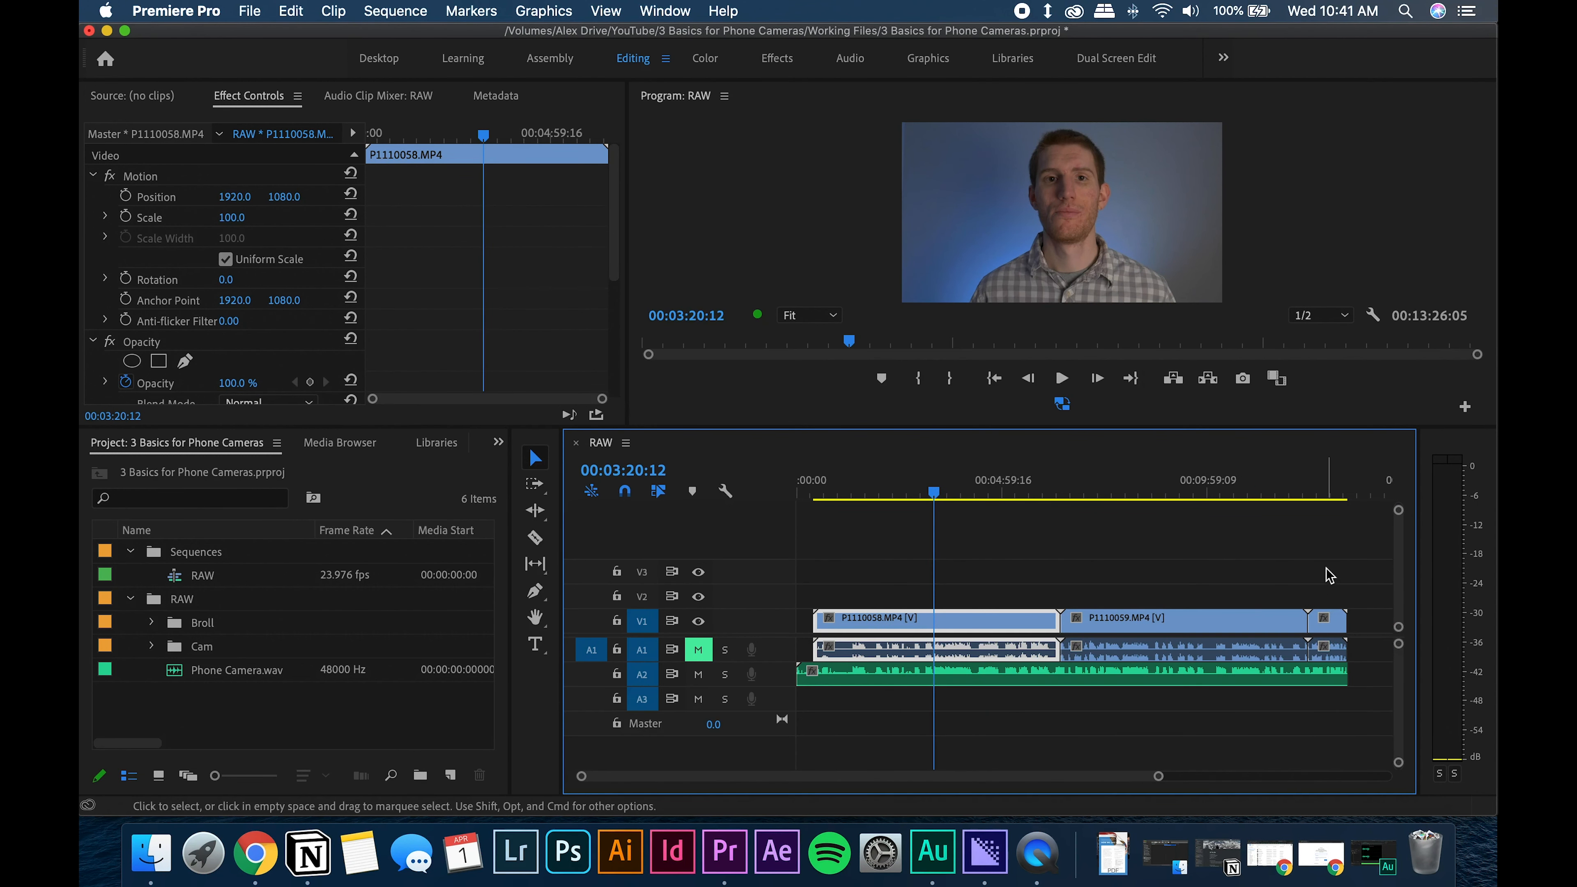
{"action": "left_click", "coordinate": [837, 582]}
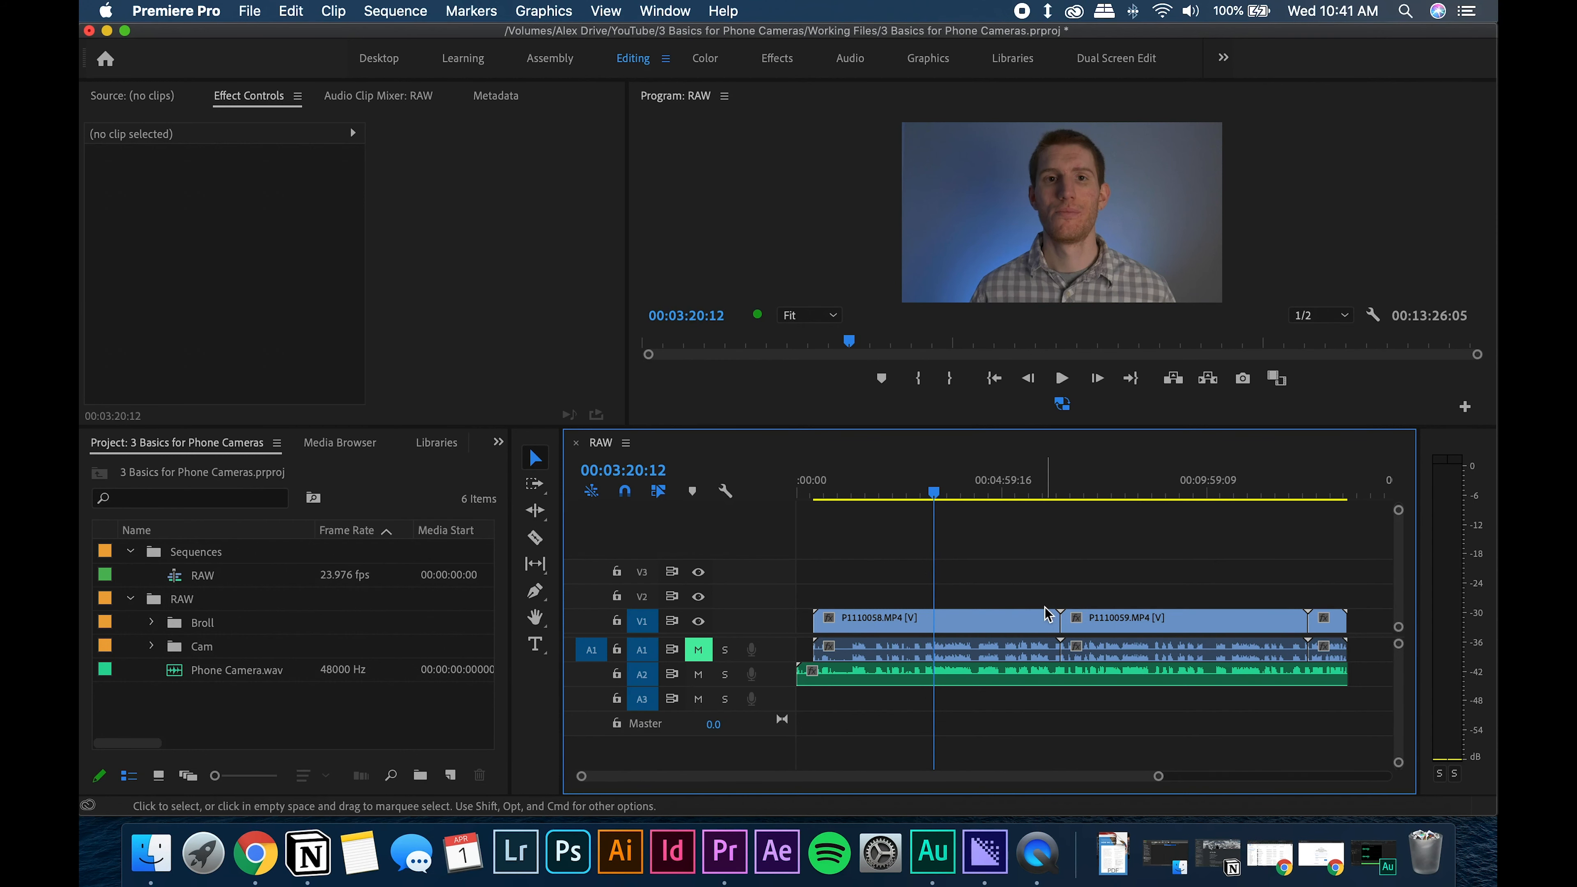
{"action": "left_click", "coordinate": [1015, 625]}
{"action": "left_click", "coordinate": [1160, 629]}
{"action": "left_click", "coordinate": [1335, 627]}
{"action": "left_click", "coordinate": [945, 492]}
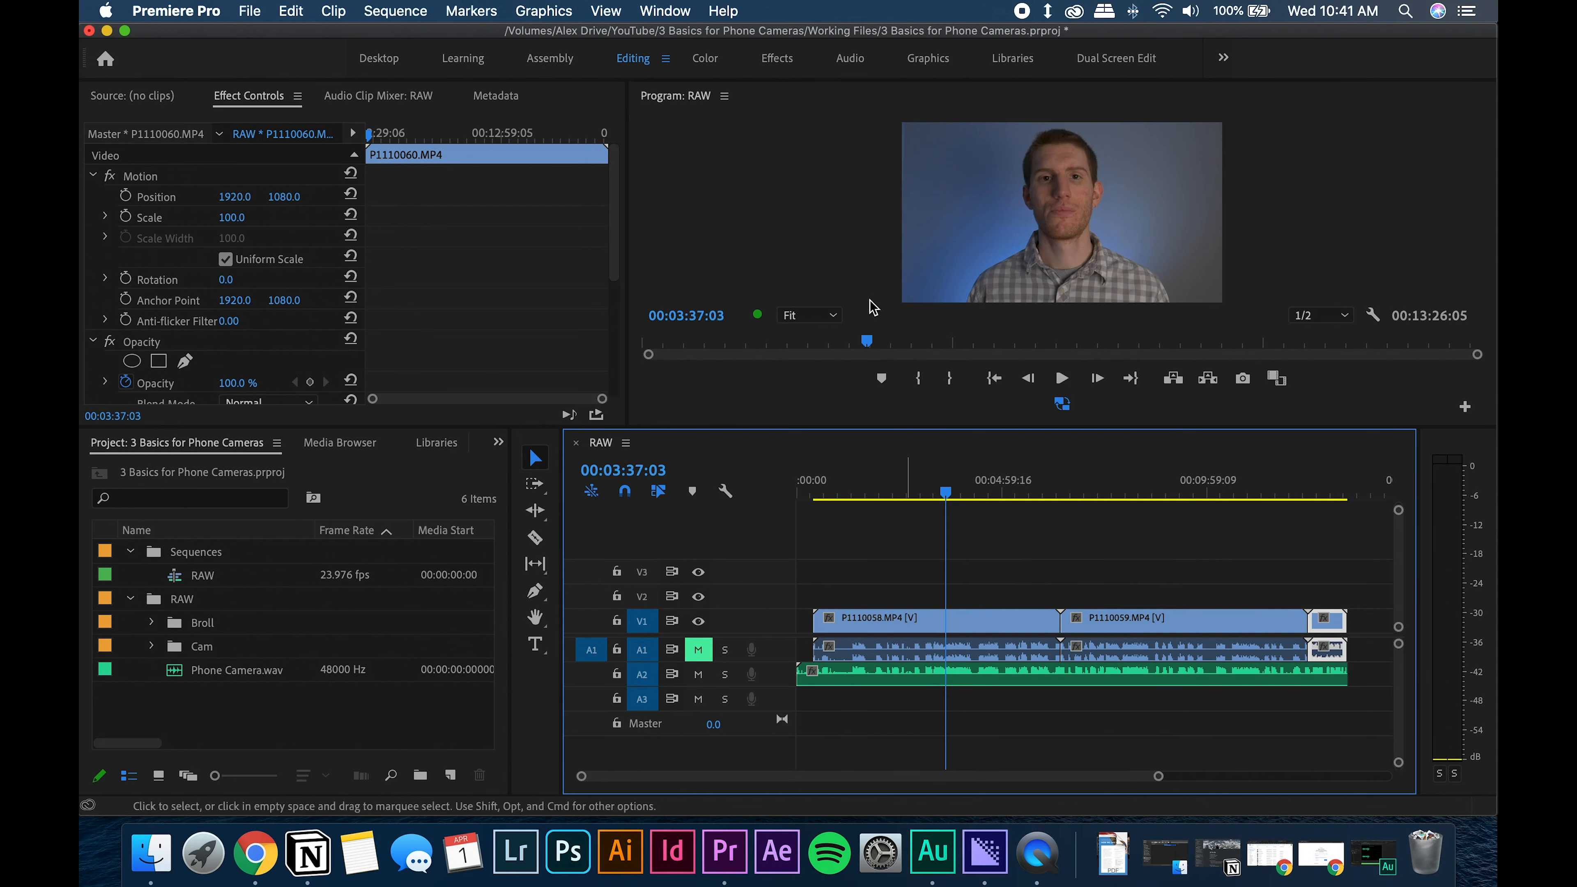
{"action": "left_click", "coordinate": [902, 565]}
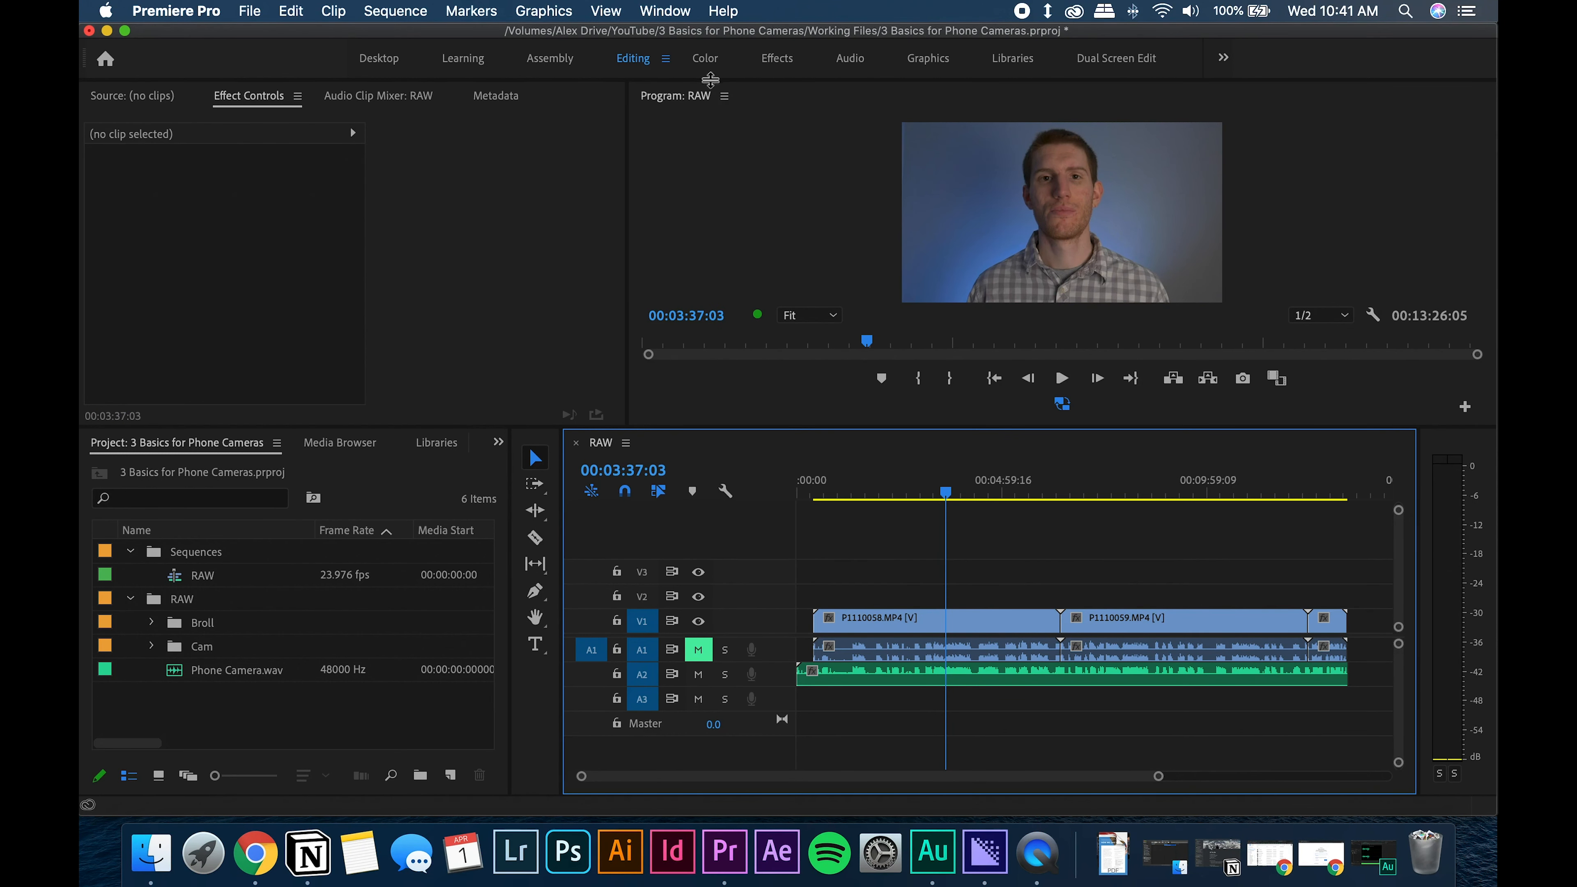
- Grade P1110058.MP4 in the Color workspace: Temperature -1.2, Tint -2.4, Exposure 0.7, Contrast 20.2, Shadows 1.2, Saturation 110.7
{"action": "left_click", "coordinate": [709, 63]}
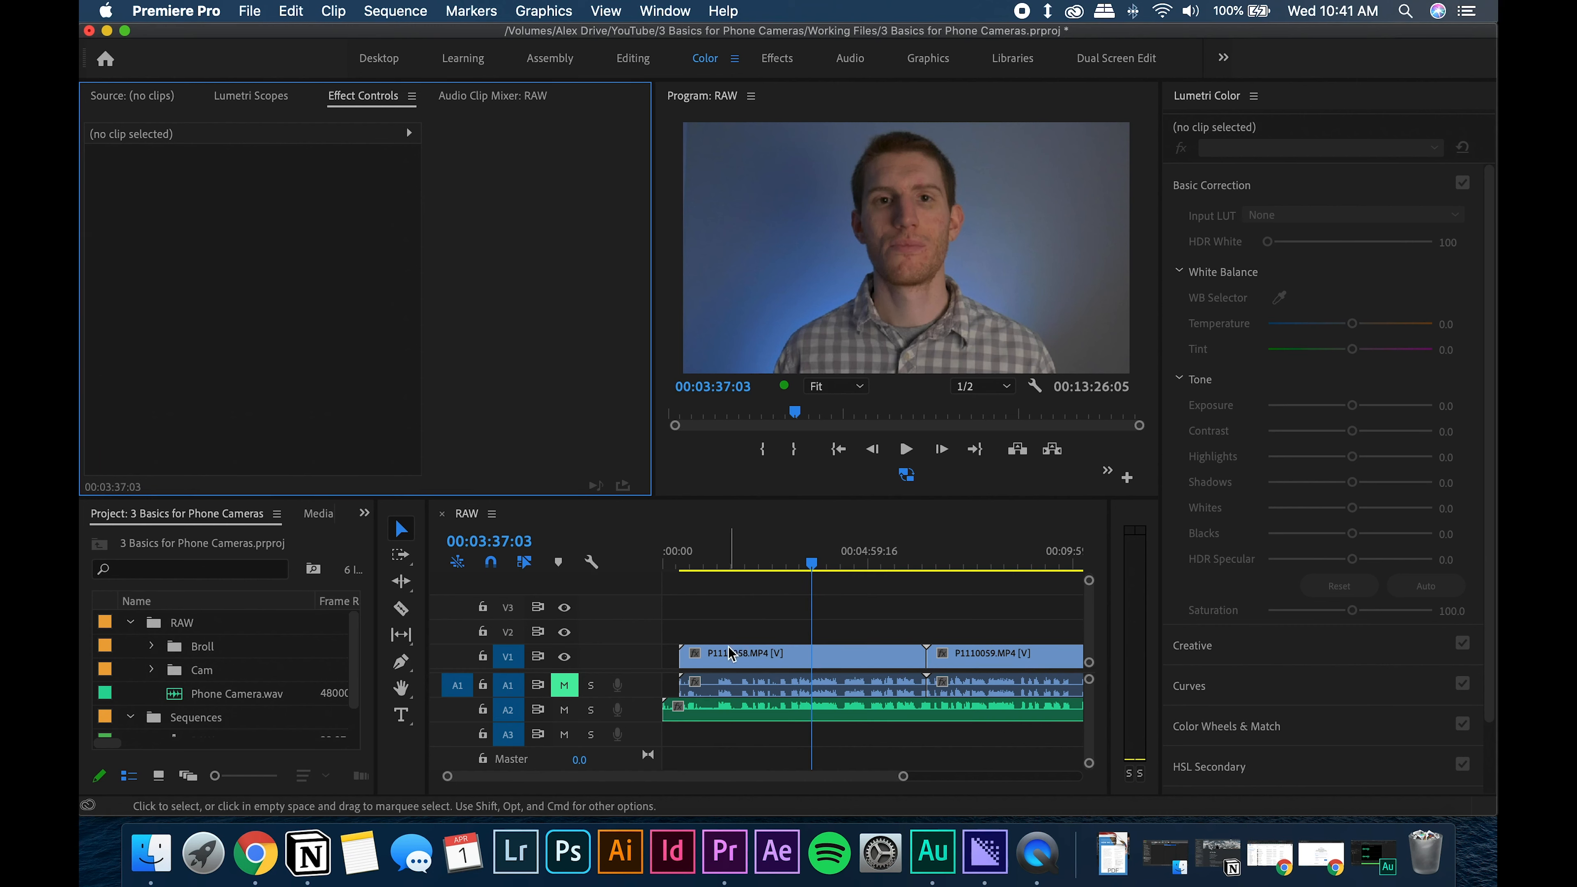
{"action": "left_click", "coordinate": [757, 658]}
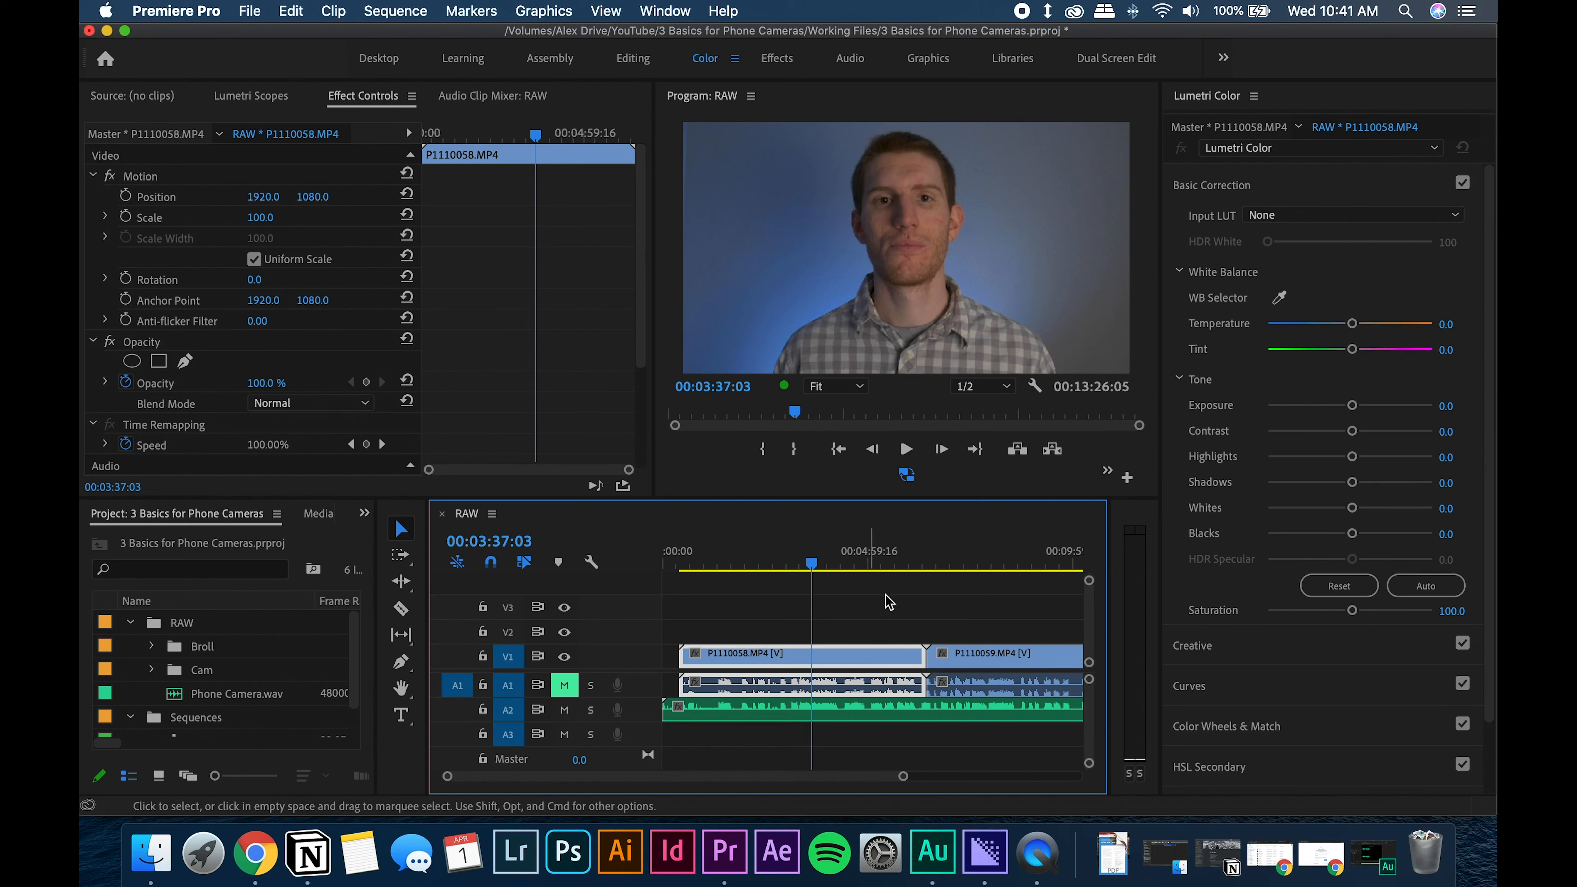
{"action": "mouse_move", "coordinate": [812, 565]}
{"action": "left_mouse_down"}
{"action": "mouse_move", "coordinate": [735, 568]}
{"action": "mouse_move", "coordinate": [839, 556]}
{"action": "mouse_move", "coordinate": [824, 556]}
{"action": "left_mouse_up"}
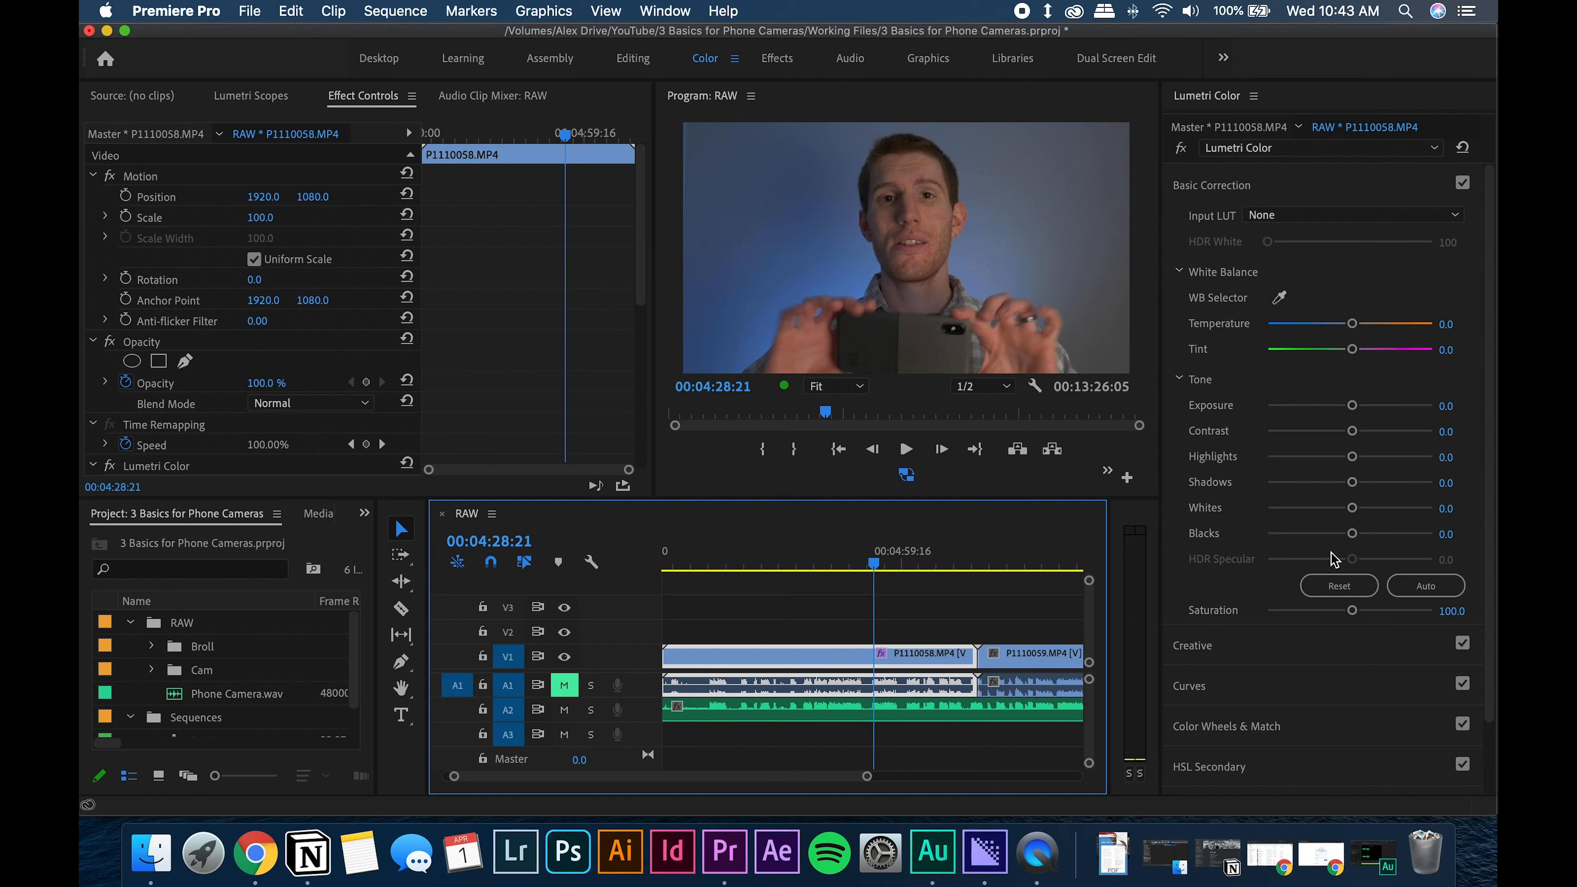
{"action": "left_click_drag", "start_coordinate": [1354, 407], "coordinate": [1359, 407]}
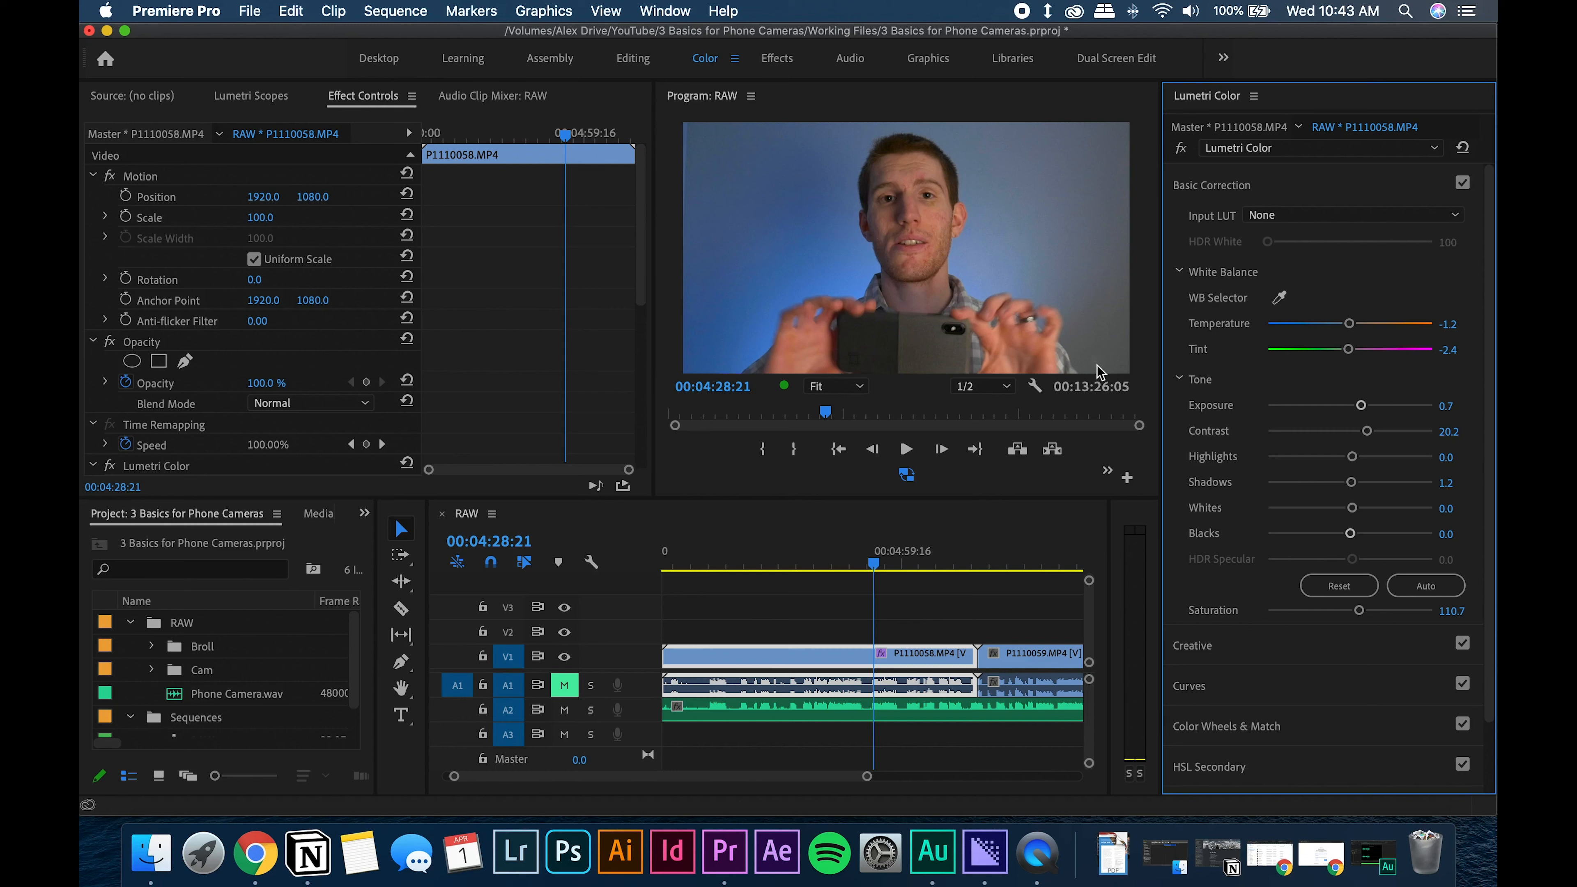
- Compare the graded P1110058.MP4 with the ungraded P1110059.MP4 at several points around their cut
{"action": "left_click_drag", "start_coordinate": [872, 565], "coordinate": [956, 566]}
{"action": "left_click_drag", "start_coordinate": [956, 560], "coordinate": [959, 560]}
{"action": "left_click", "coordinate": [1016, 659]}
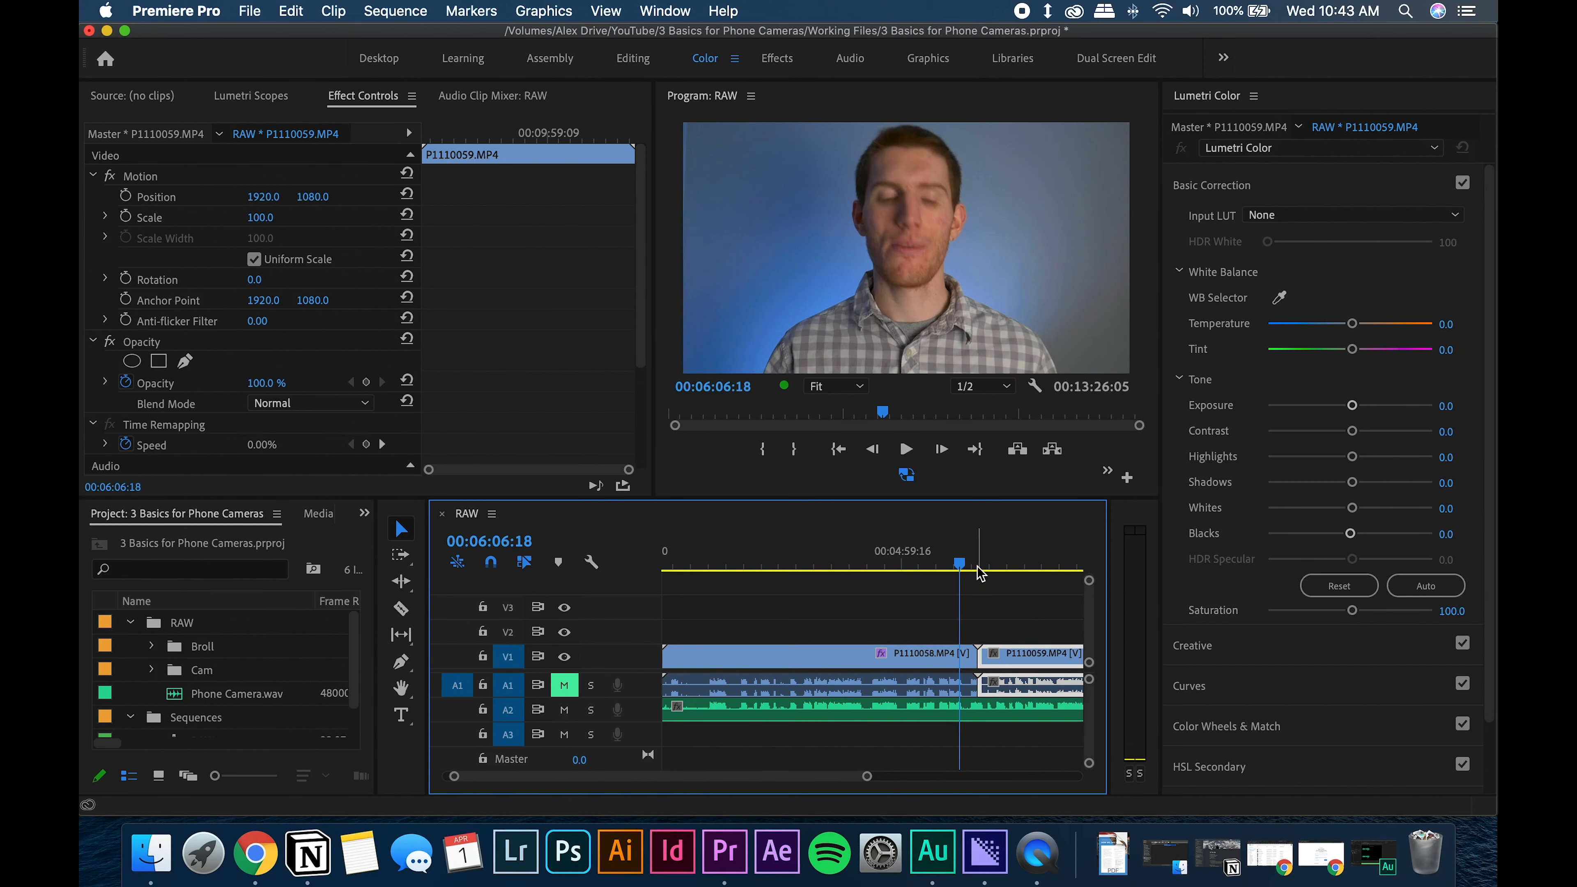
{"action": "left_click", "coordinate": [1003, 563]}
{"action": "left_click_drag", "start_coordinate": [1004, 565], "coordinate": [940, 565]}
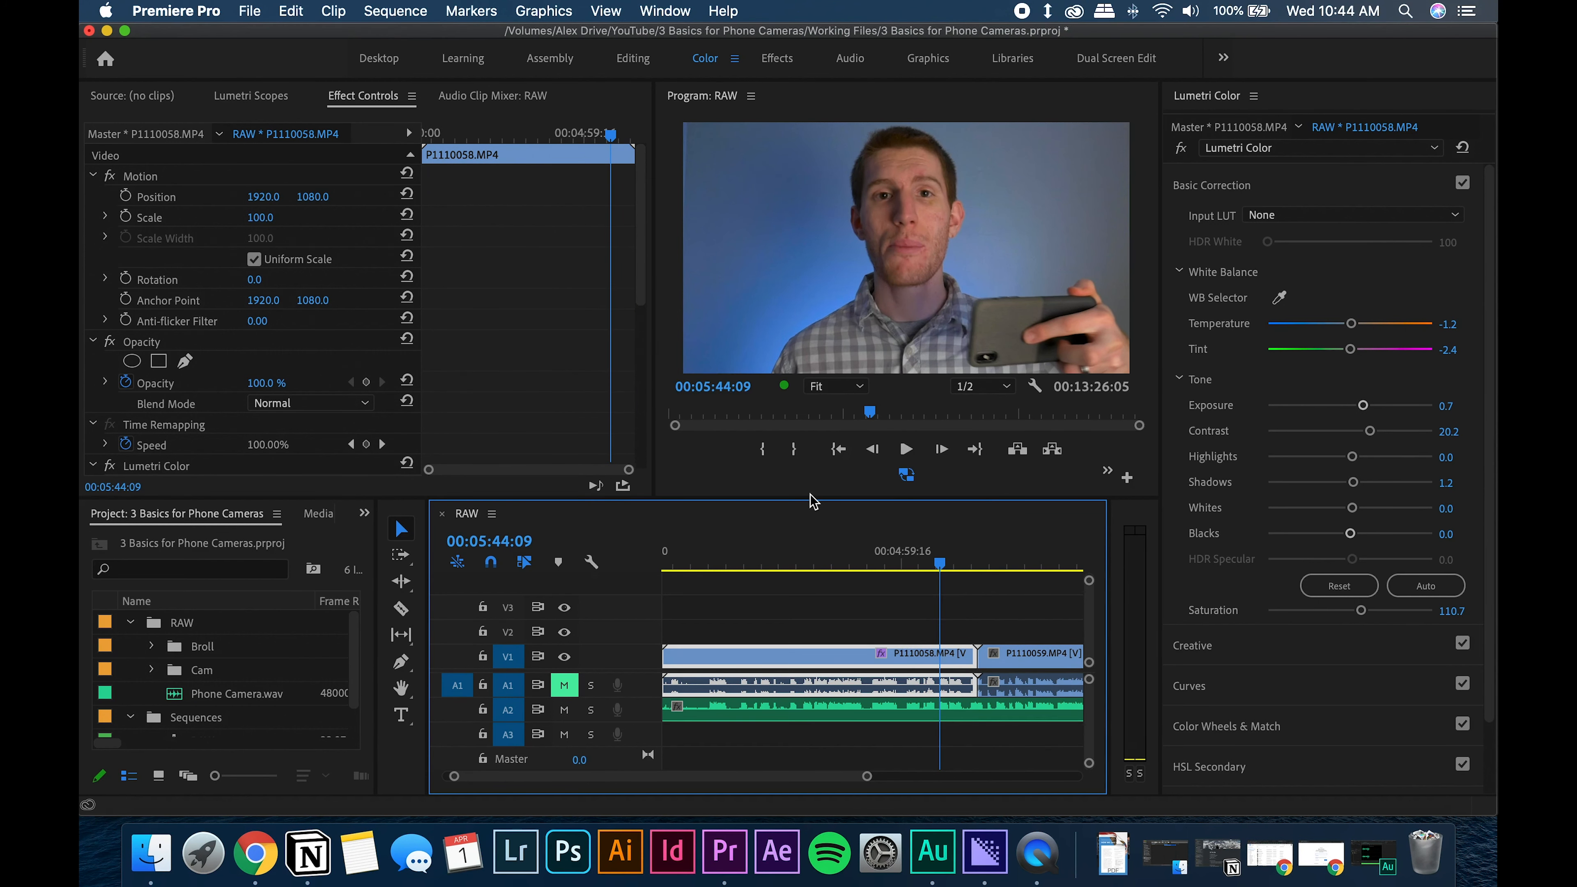
{"action": "left_click", "coordinate": [1274, 186]}
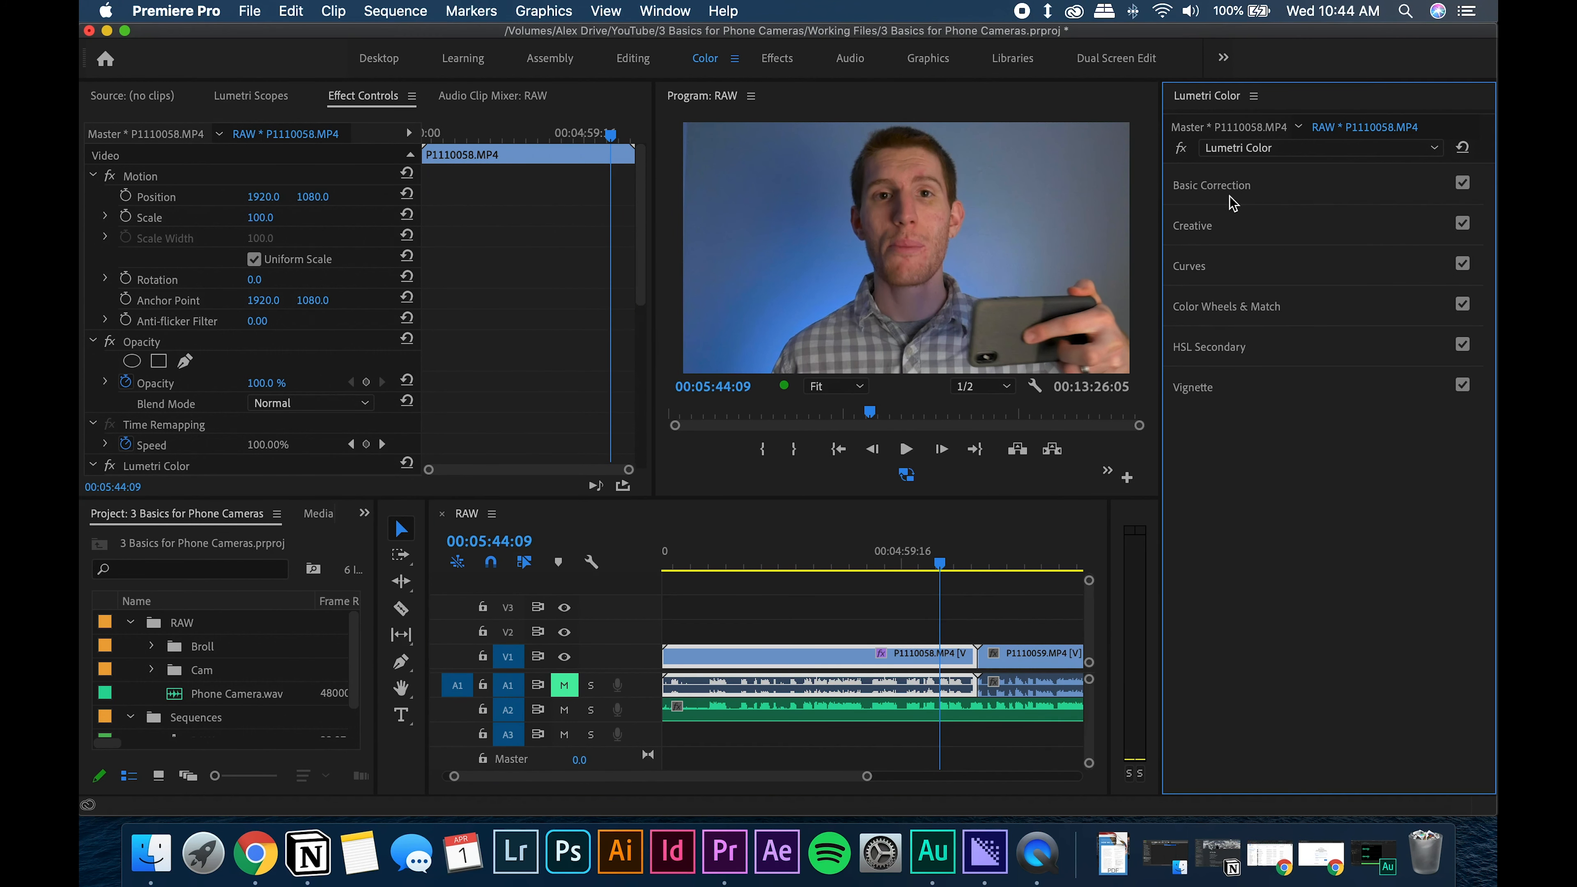
{"action": "left_click", "coordinate": [1274, 198]}
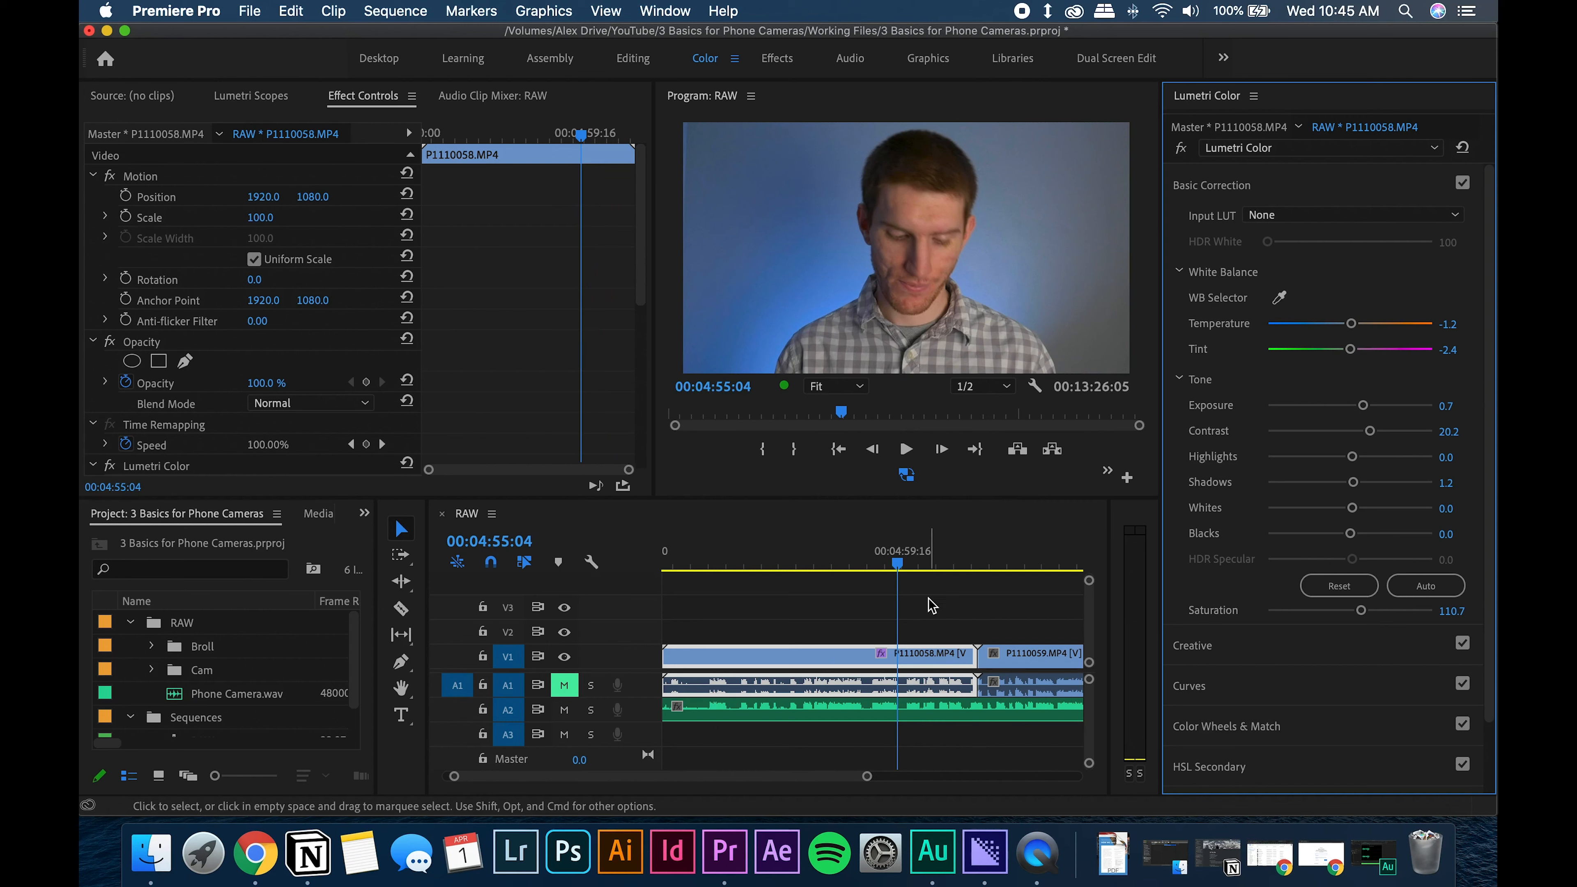
{"action": "left_click", "coordinate": [929, 600]}
{"action": "left_click_drag", "start_coordinate": [912, 565], "coordinate": [1001, 562]}
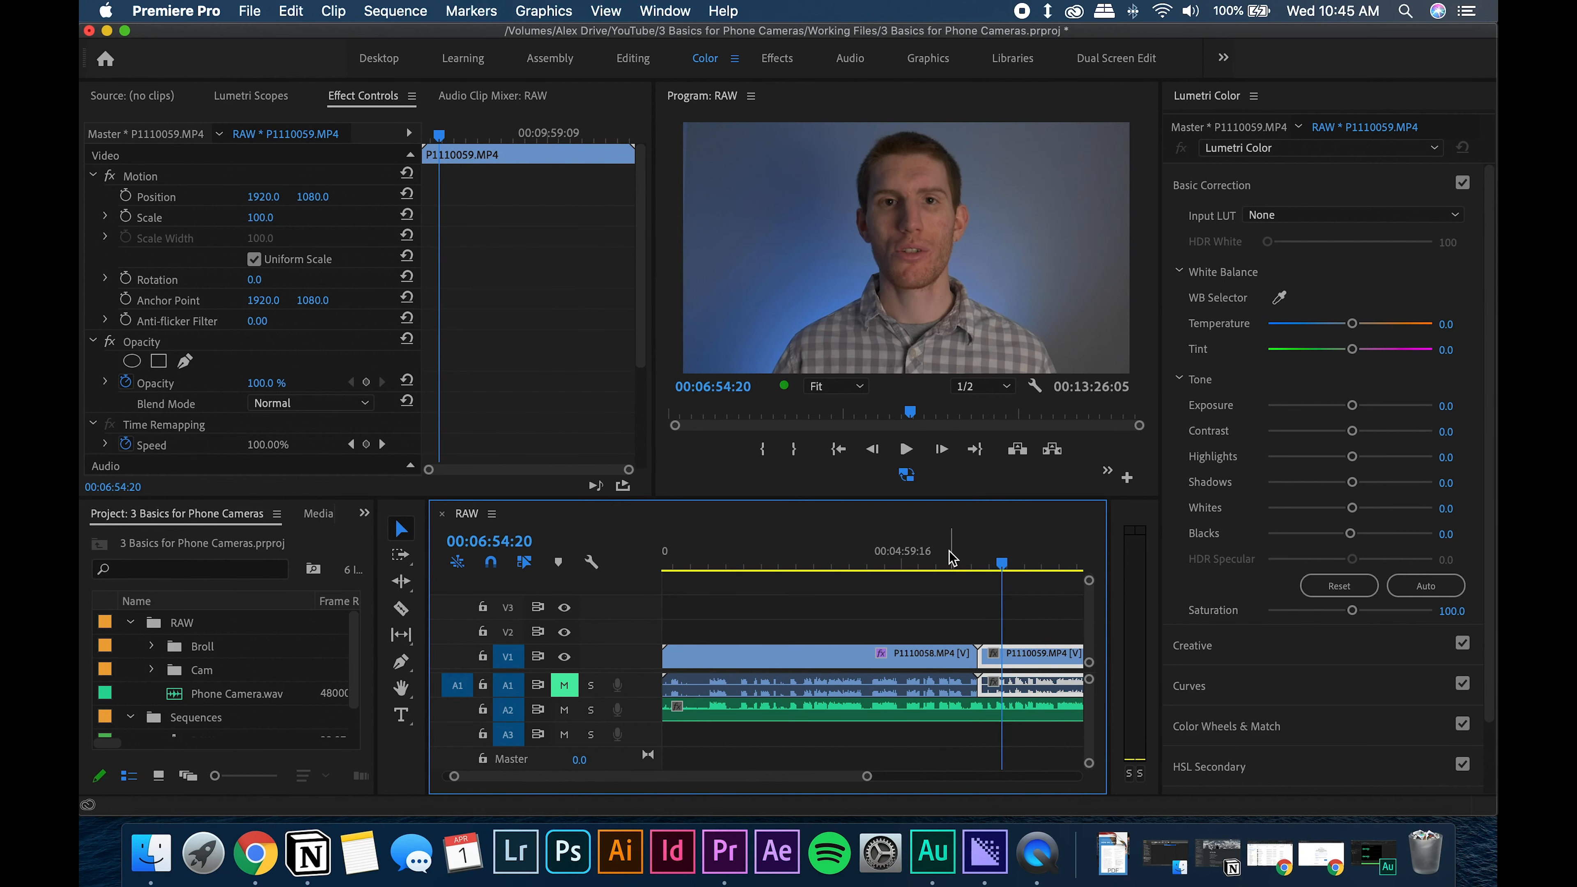
{"action": "left_click", "coordinate": [946, 556]}
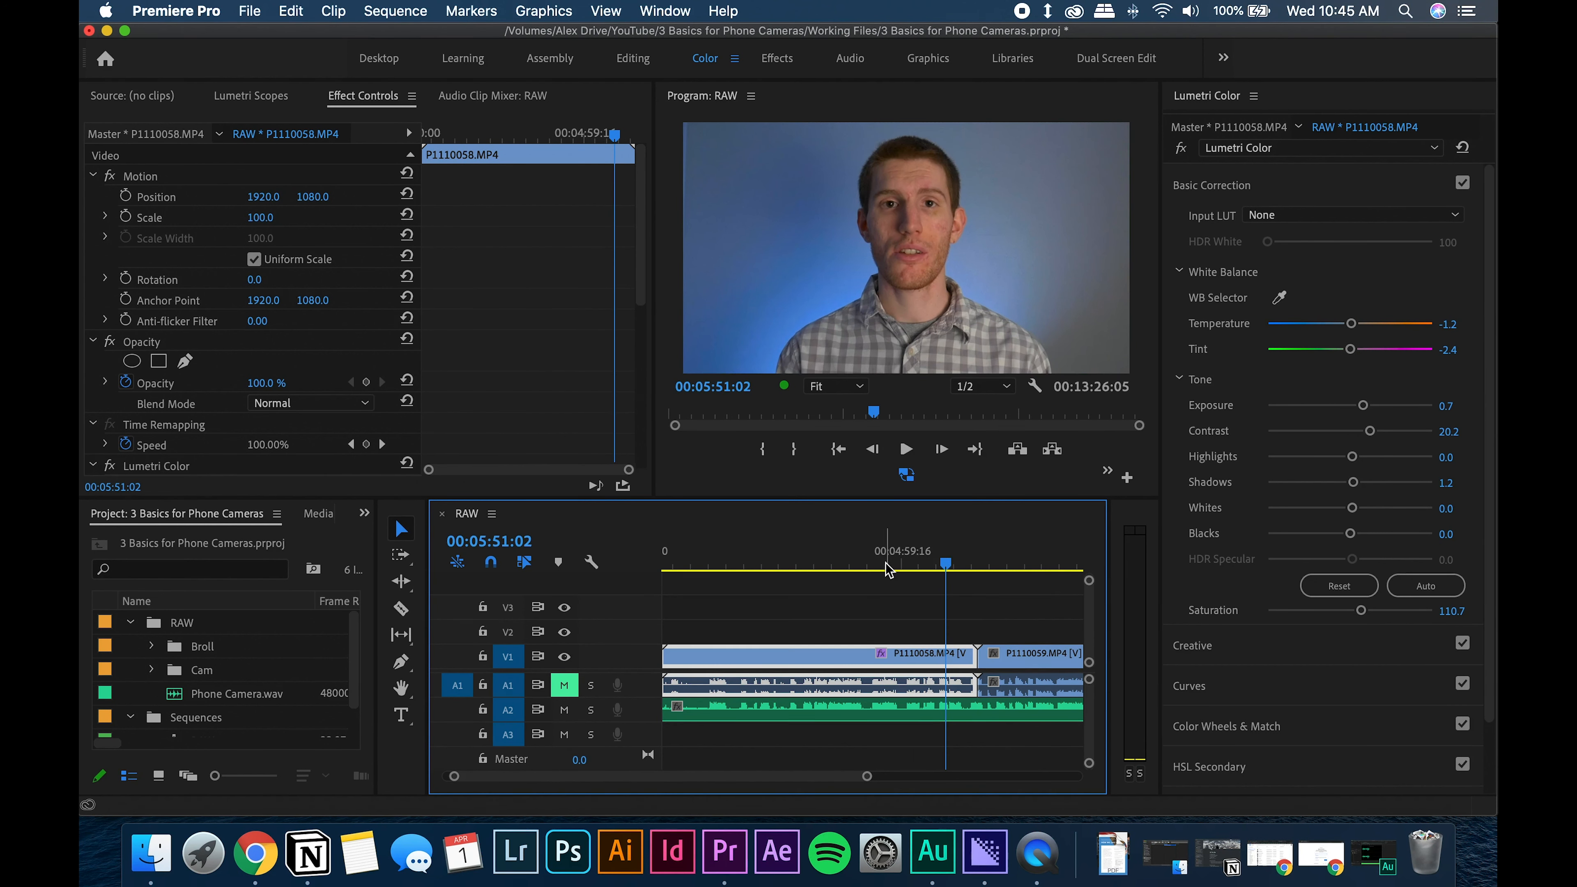
- Apply the CineSpace2383sRGB6bit creative look to P1110058.MP4 and set its Intensity to 31.0
{"action": "left_click", "coordinate": [1293, 189]}
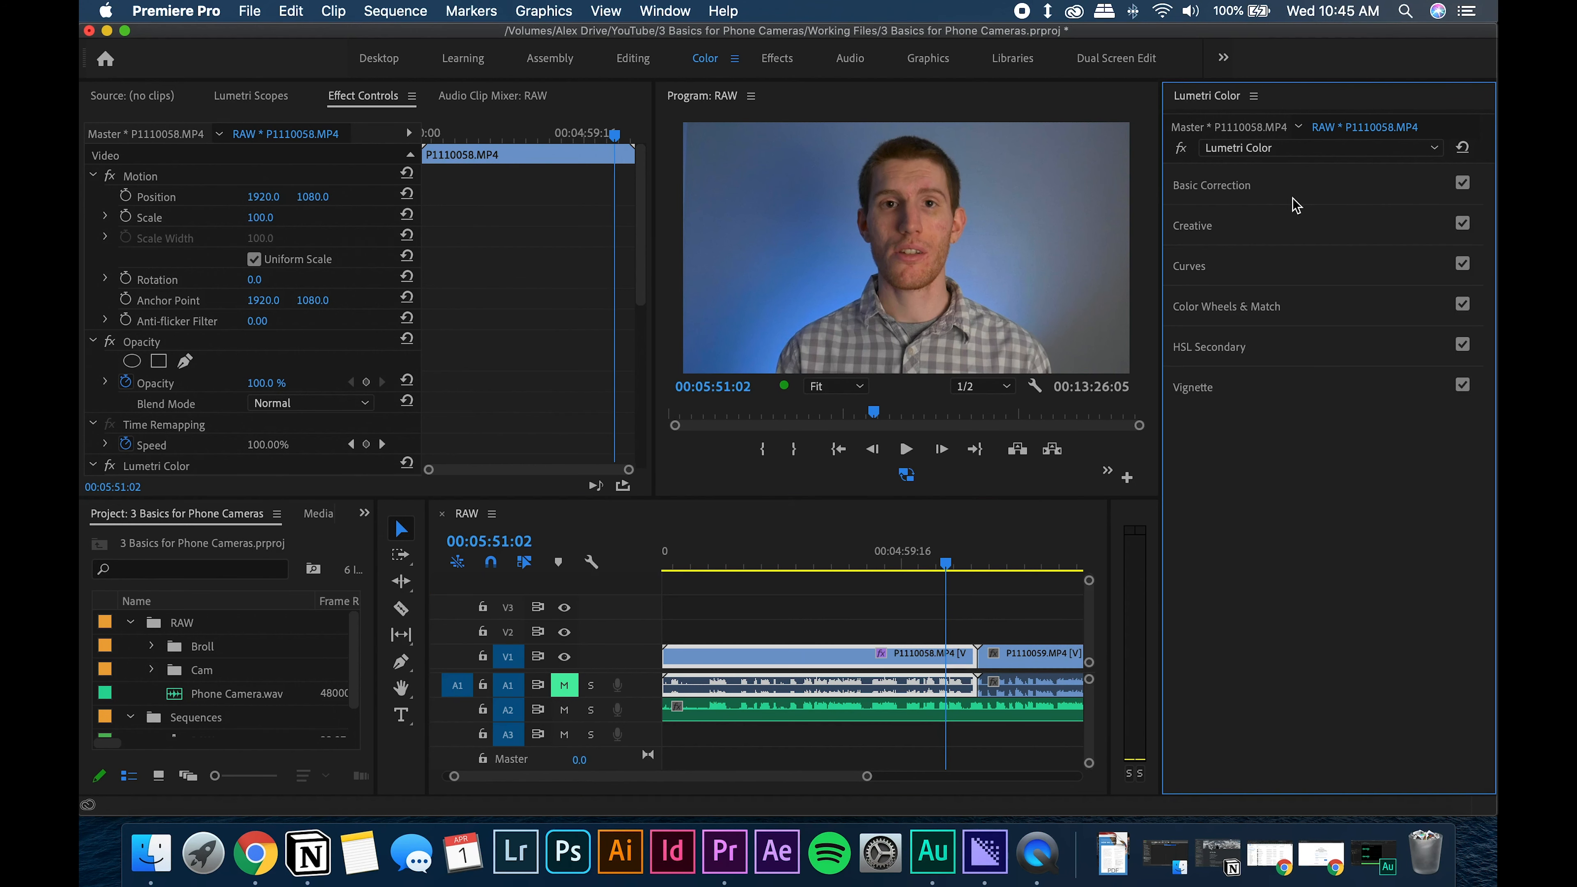
{"action": "left_click", "coordinate": [1280, 203]}
{"action": "left_click", "coordinate": [1267, 189]}
{"action": "left_click", "coordinate": [1188, 230]}
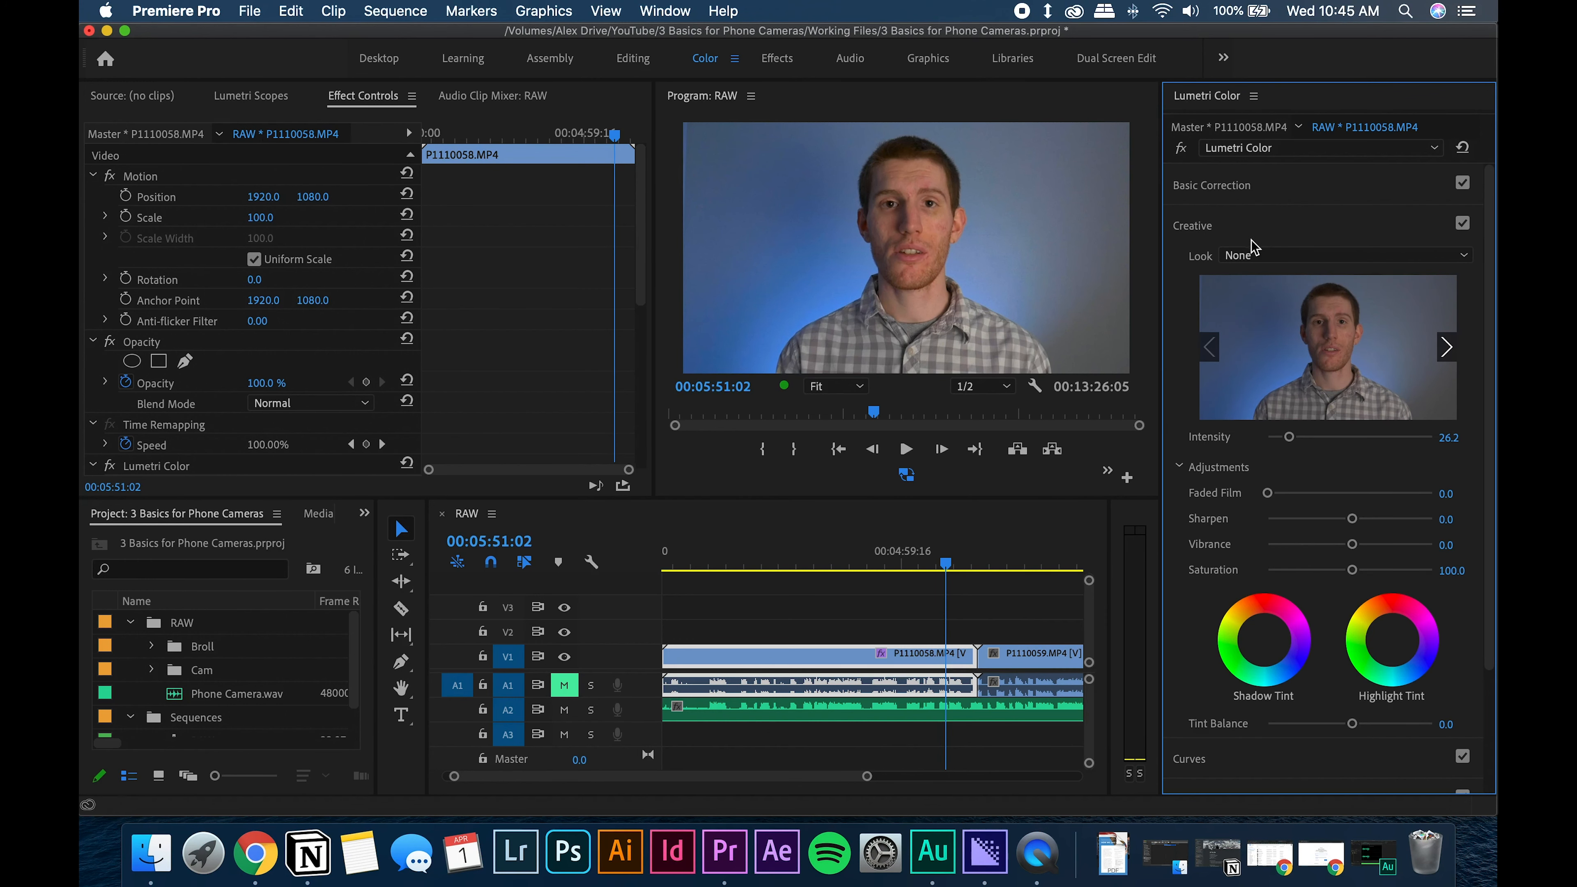
{"action": "left_click", "coordinate": [1248, 261]}
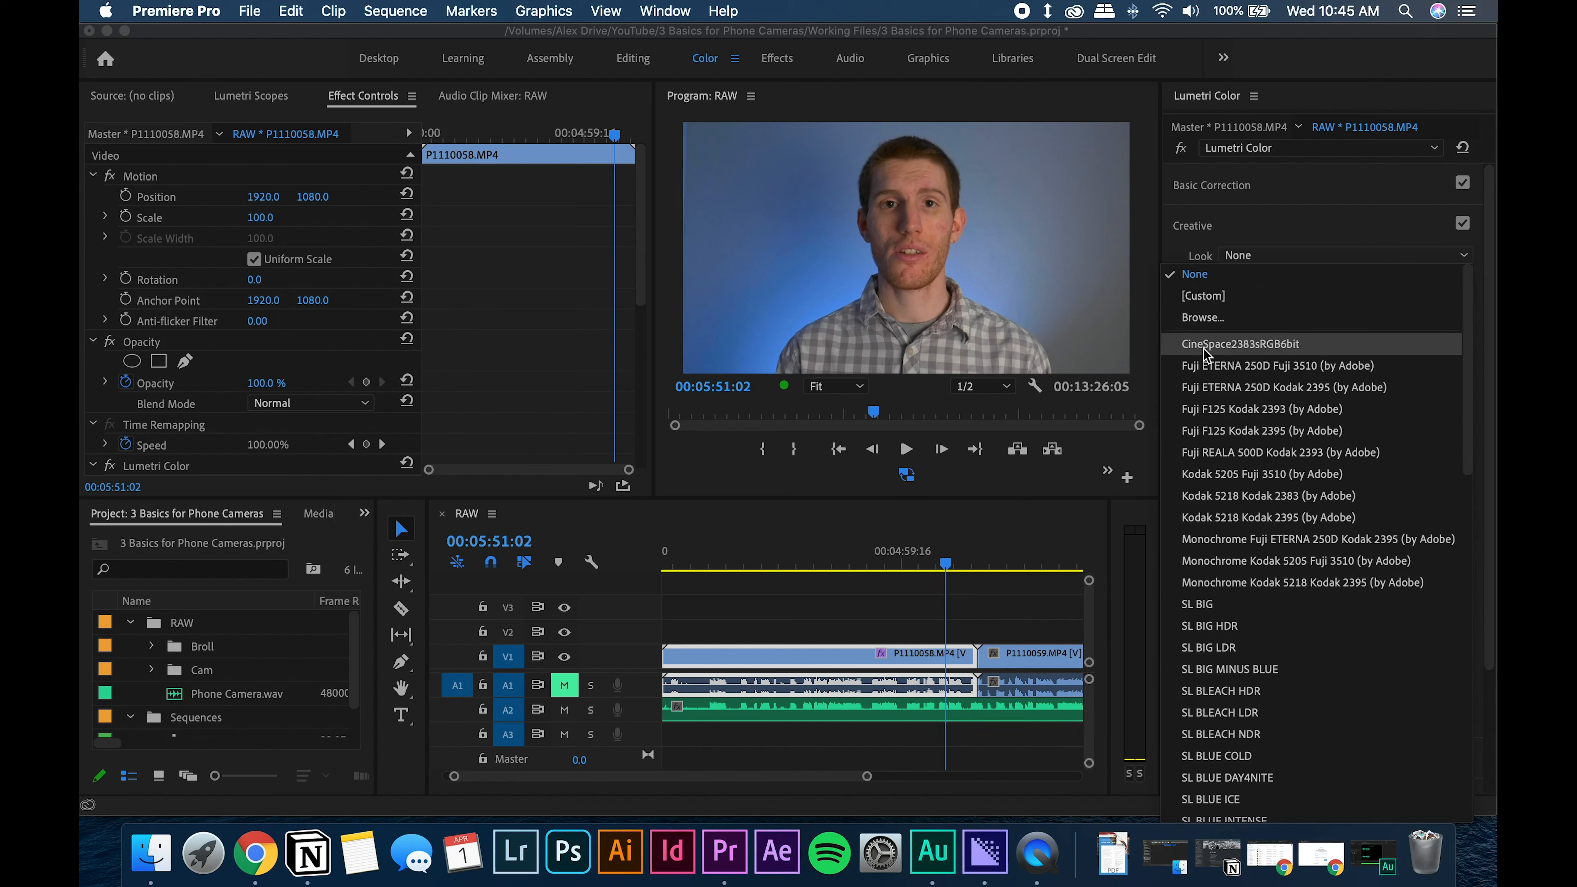
{"action": "left_click", "coordinate": [1220, 345]}
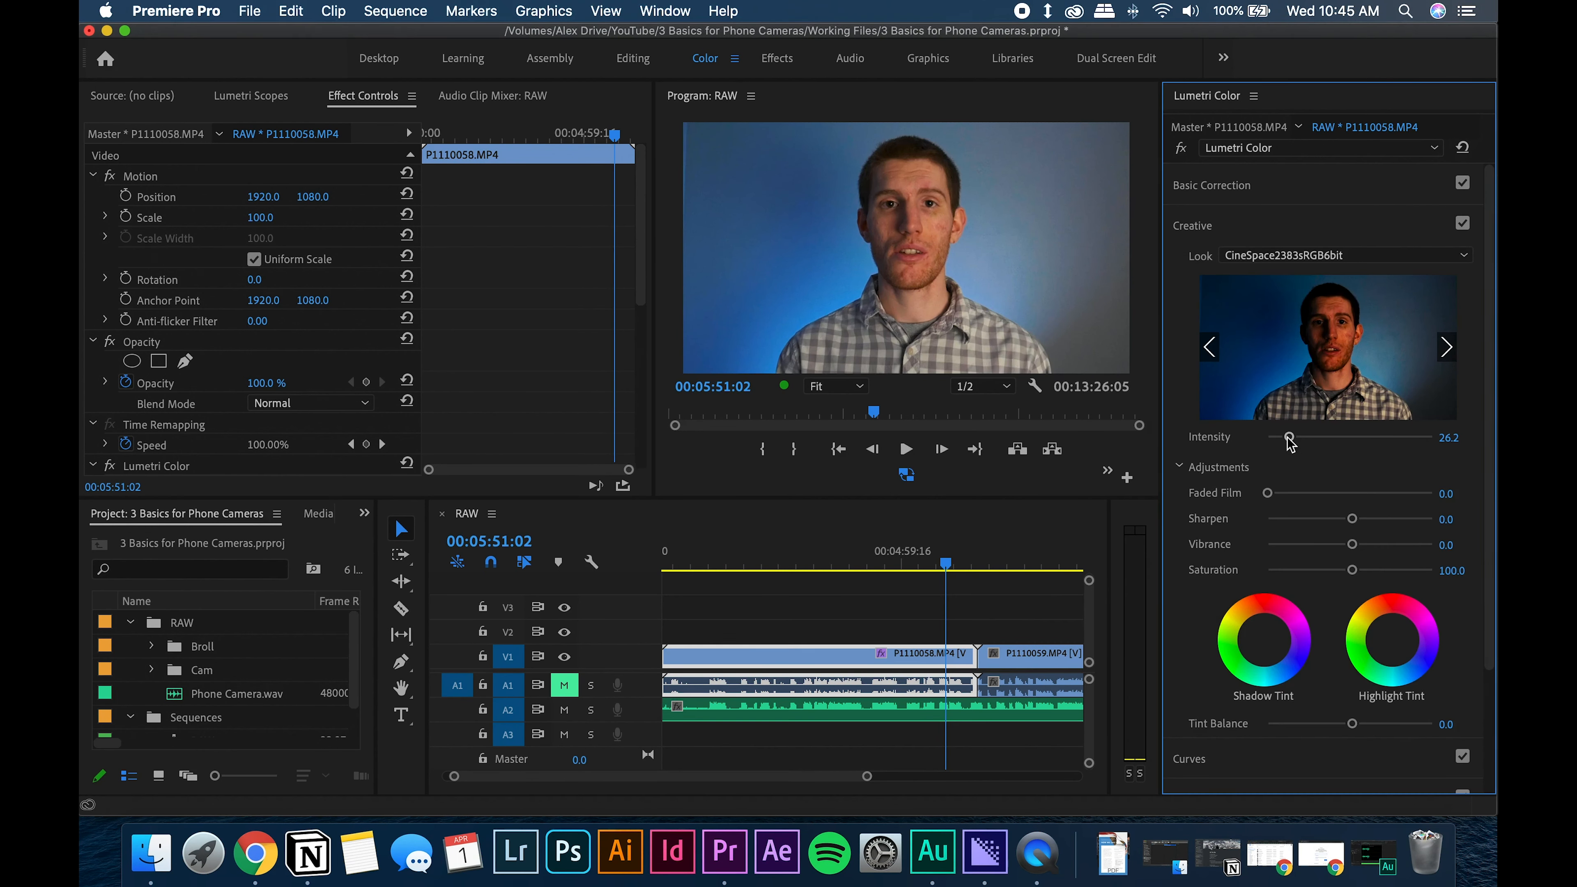
{"action": "mouse_move", "coordinate": [1304, 441]}
{"action": "left_mouse_down"}
{"action": "mouse_move", "coordinate": [1421, 438]}
{"action": "mouse_move", "coordinate": [1294, 442]}
{"action": "left_mouse_up"}
- Compare P1110058.MP4 with its creative look against the ungraded P1110059.MP4 and move the playhead to 00:02:13:15
{"action": "left_click", "coordinate": [938, 563]}
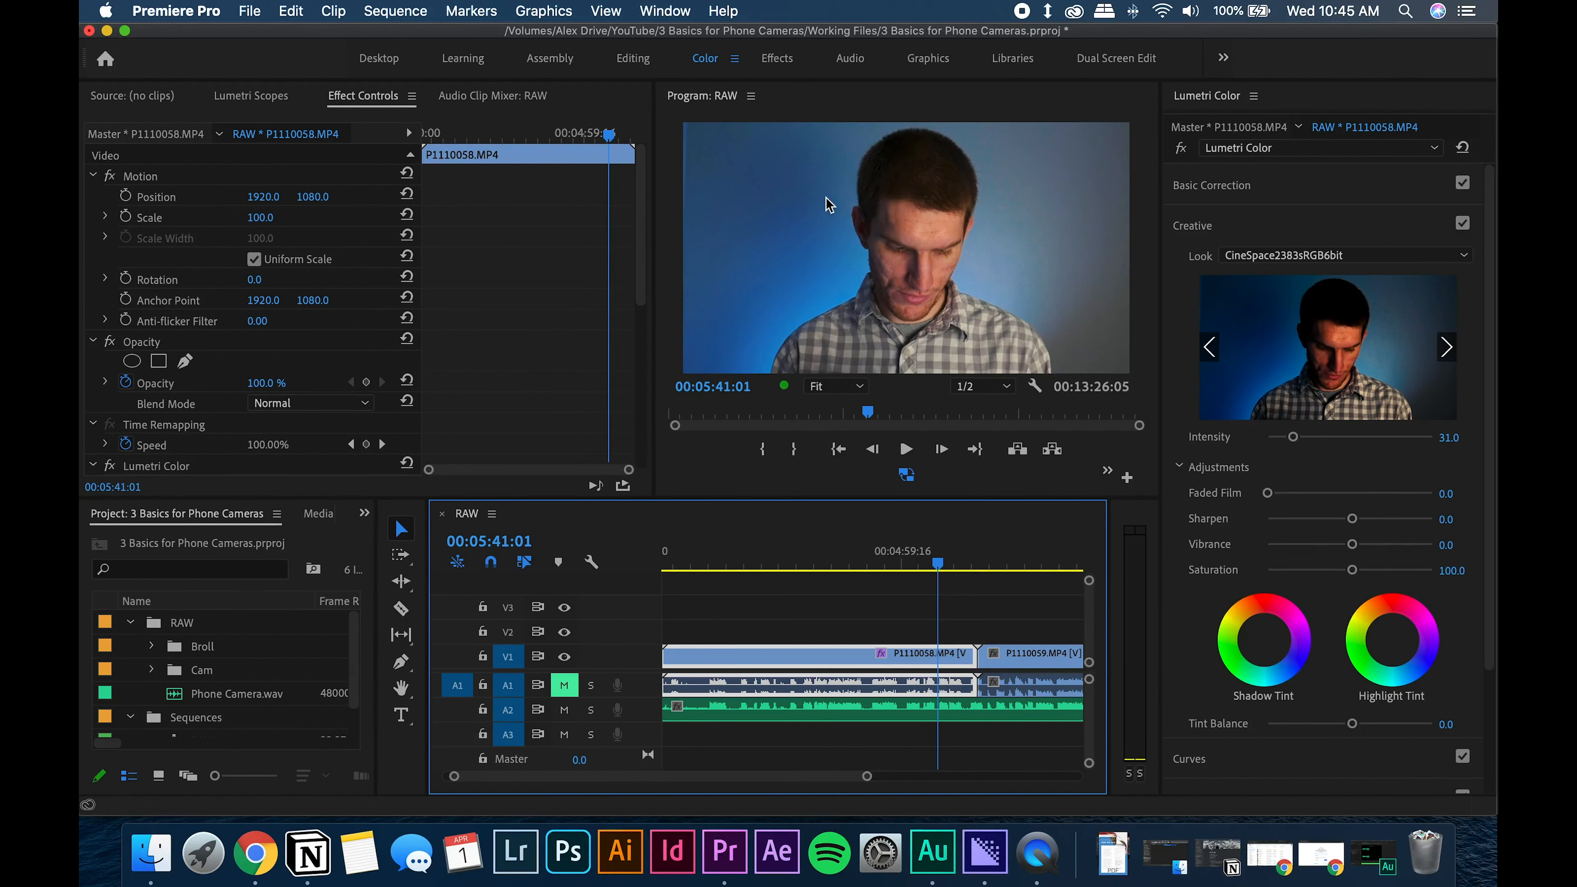
{"action": "left_click", "coordinate": [950, 562]}
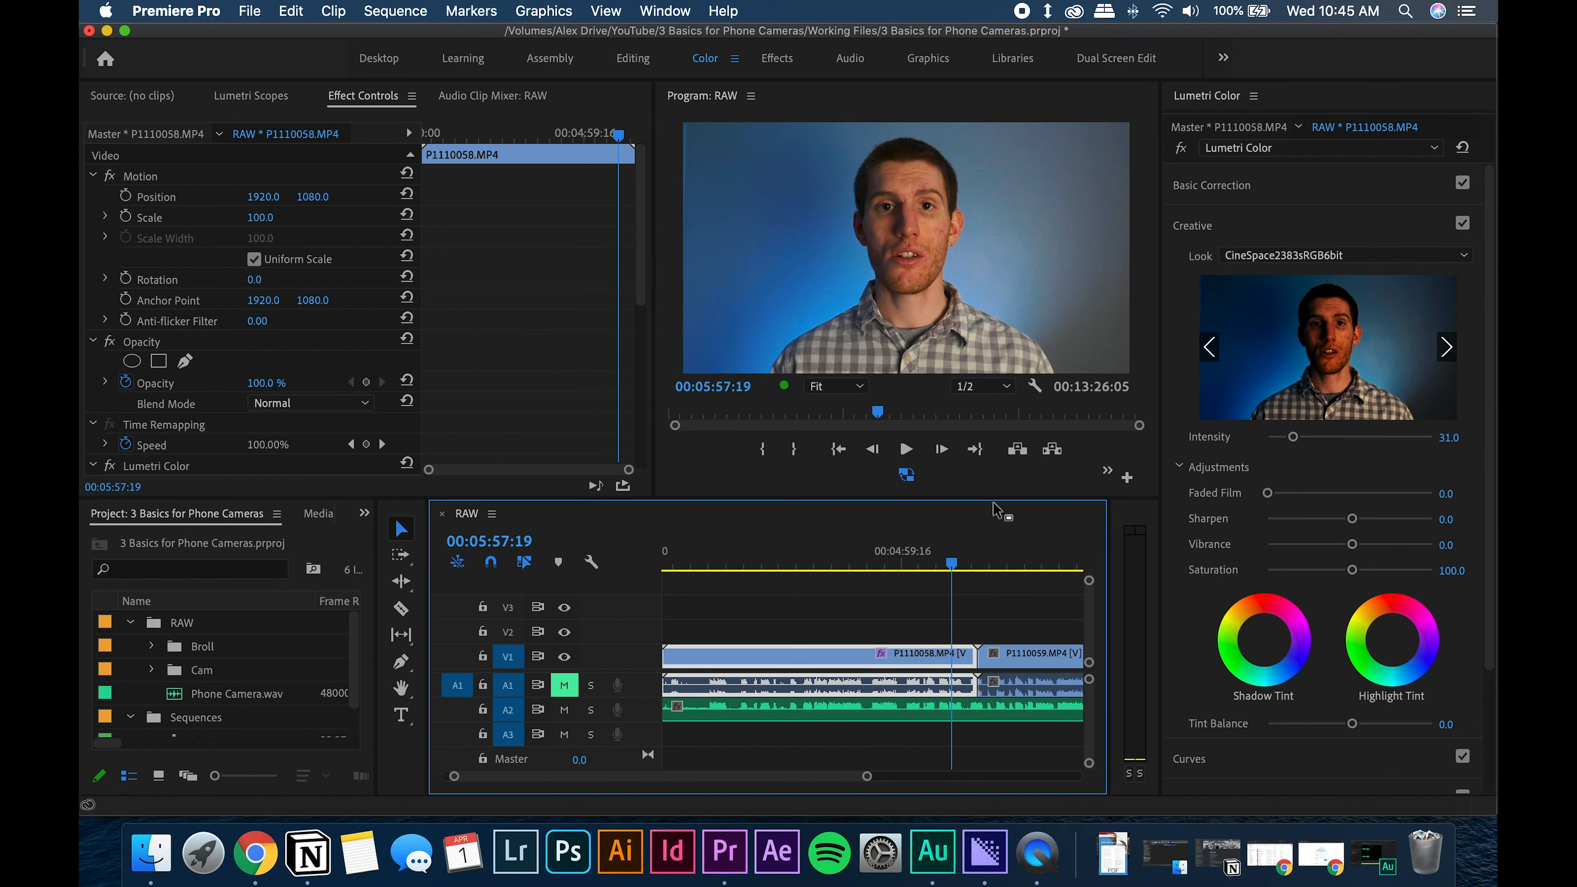
{"action": "left_click", "coordinate": [1024, 559]}
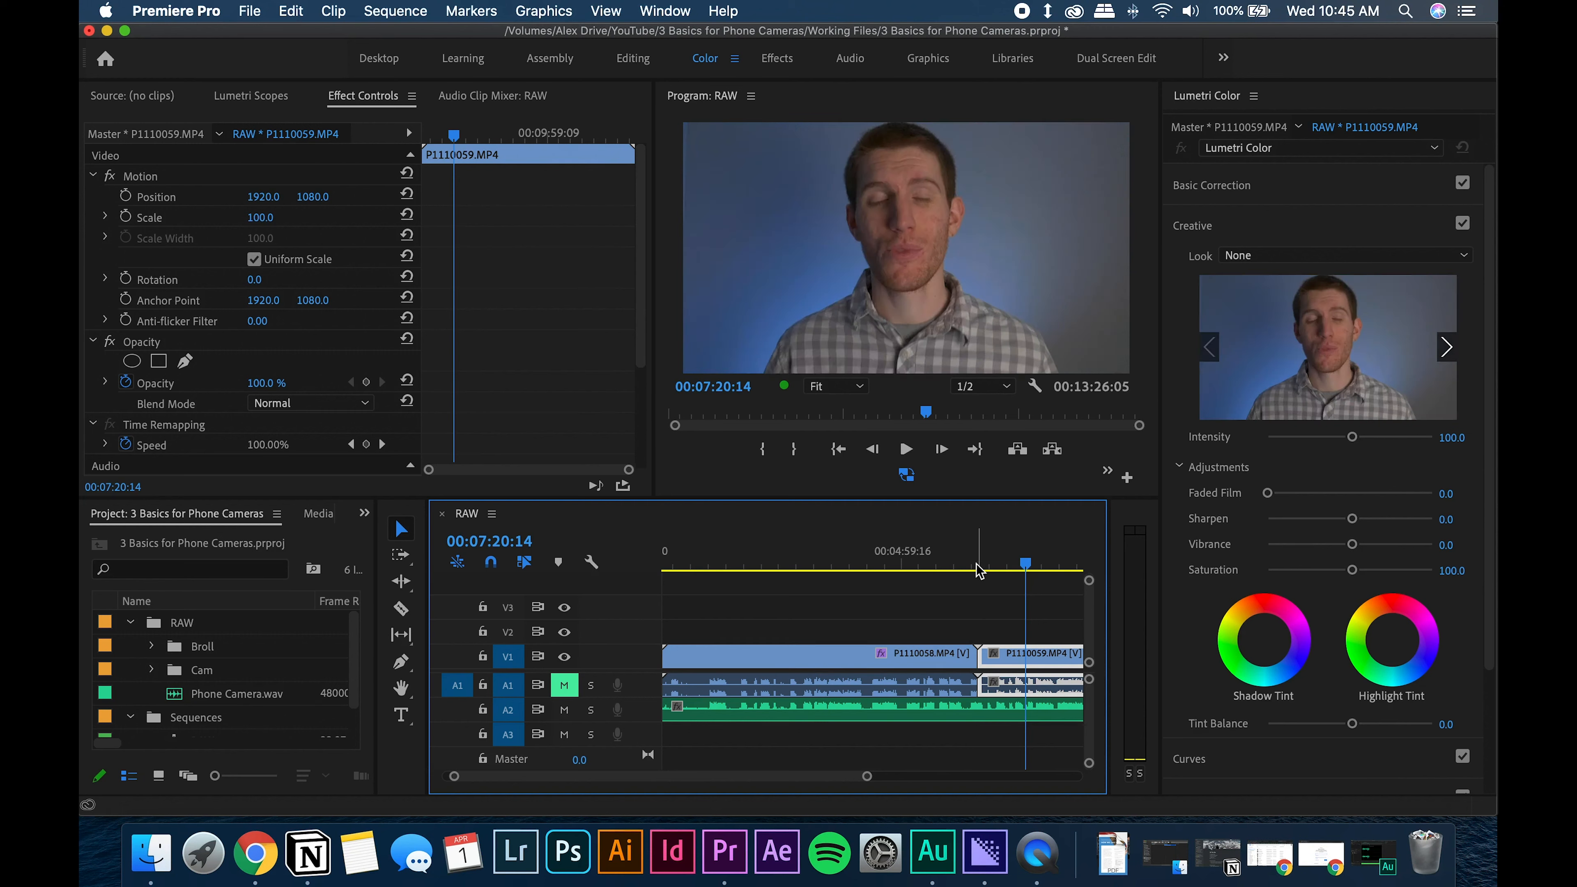
{"action": "left_click", "coordinate": [951, 566]}
{"action": "left_click", "coordinate": [1041, 565]}
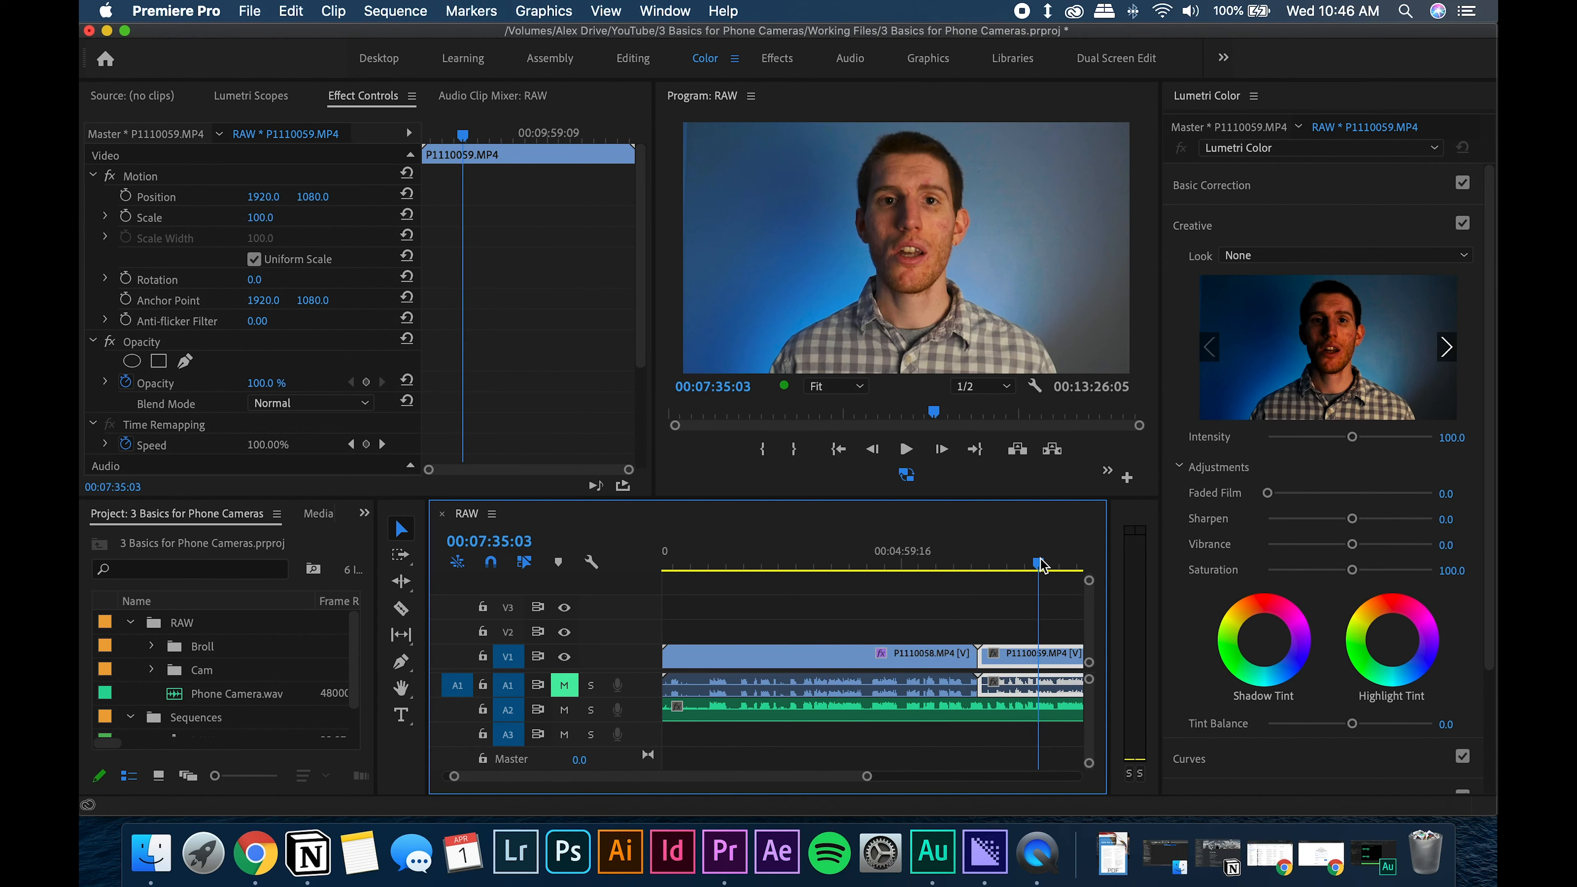
{"action": "left_click", "coordinate": [941, 565]}
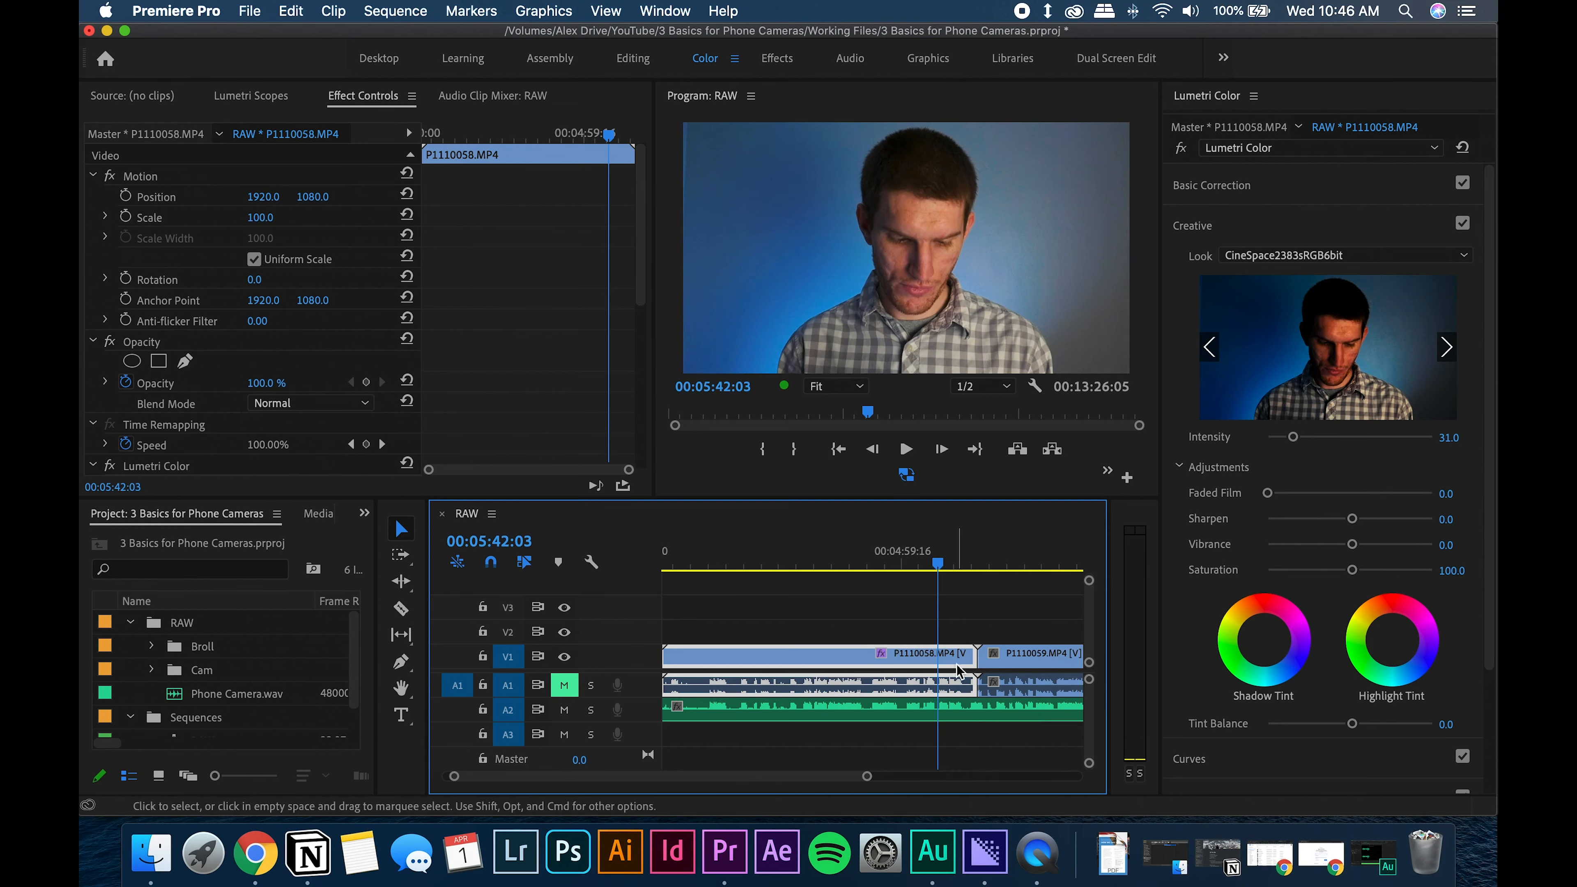
{"action": "left_click_drag", "start_coordinate": [866, 776], "coordinate": [1045, 781]}
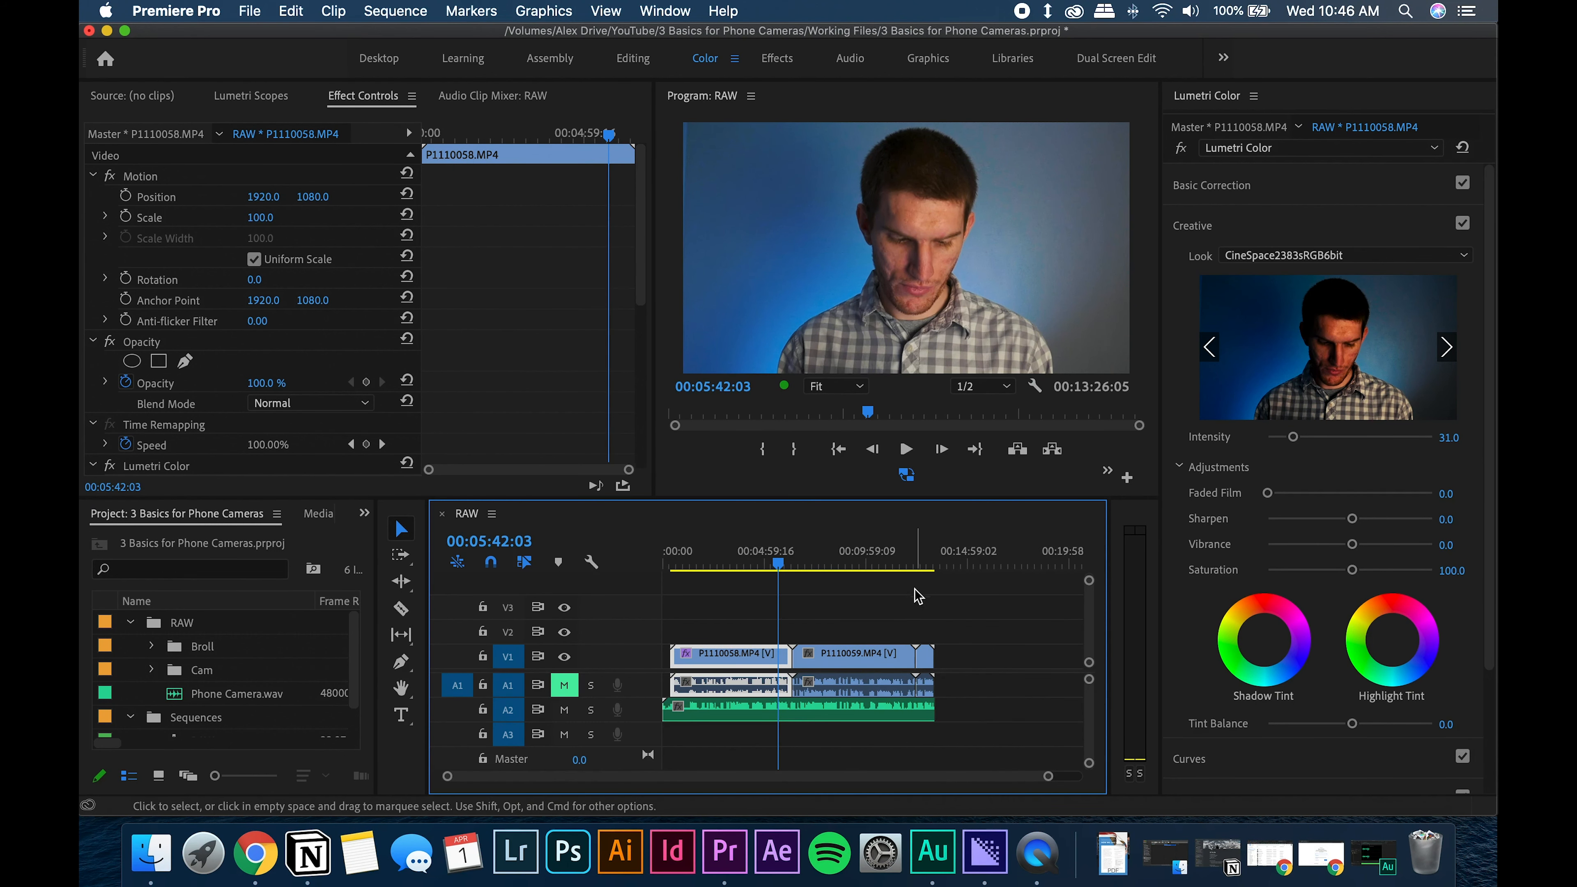
{"action": "left_click_drag", "start_coordinate": [751, 555], "coordinate": [707, 557]}
- Copy the graded P1110058.MP4 clip in the RAW sequence
{"action": "right_click", "coordinate": [771, 652]}
{"action": "left_click", "coordinate": [818, 608]}
{"action": "left_click", "coordinate": [769, 652]}
{"action": "right_click", "coordinate": [763, 661]}
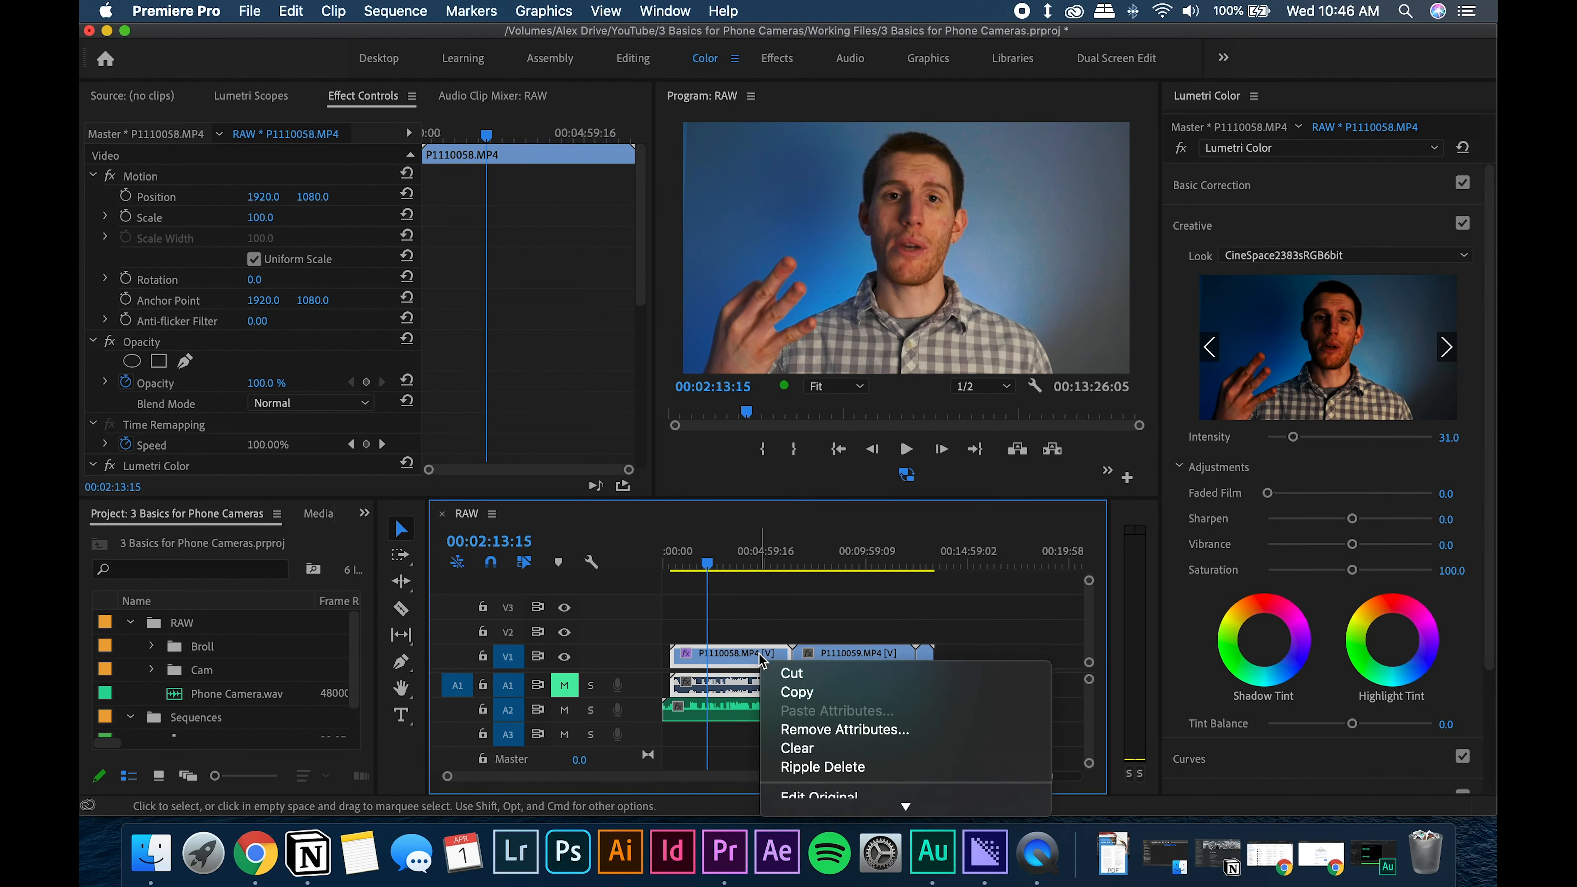
{"action": "left_click", "coordinate": [821, 693]}
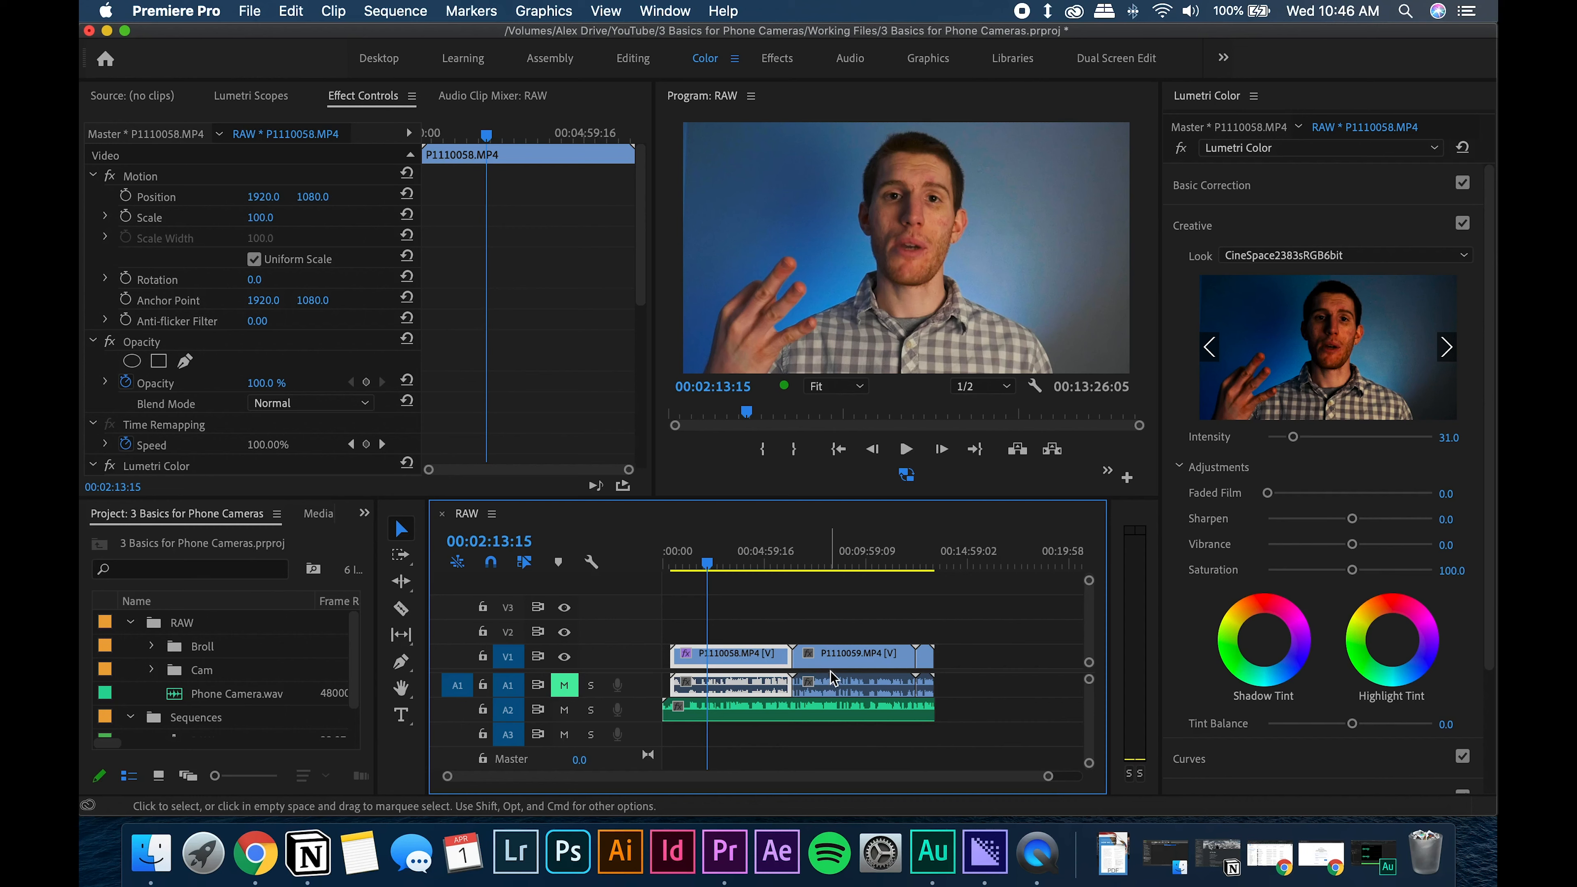
- Paste only the Lumetri Color effect as attributes onto P1110059.MP4 and the short last Cam clip on V1
{"action": "left_click", "coordinate": [938, 630]}
{"action": "left_click_drag", "start_coordinate": [938, 630], "coordinate": [918, 652]}
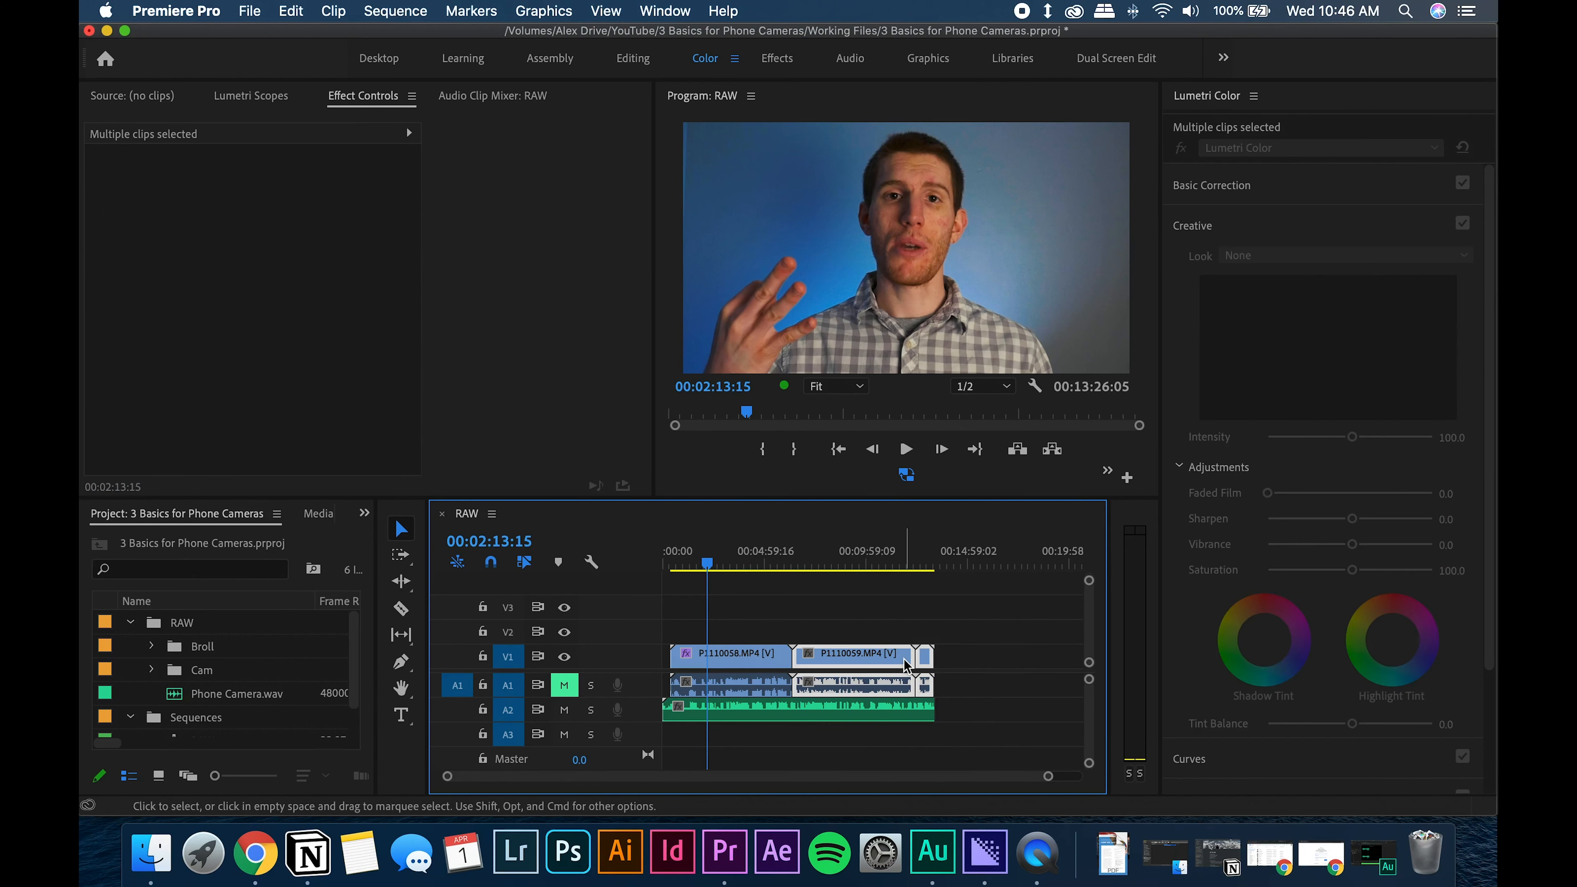
{"action": "right_click", "coordinate": [900, 663]}
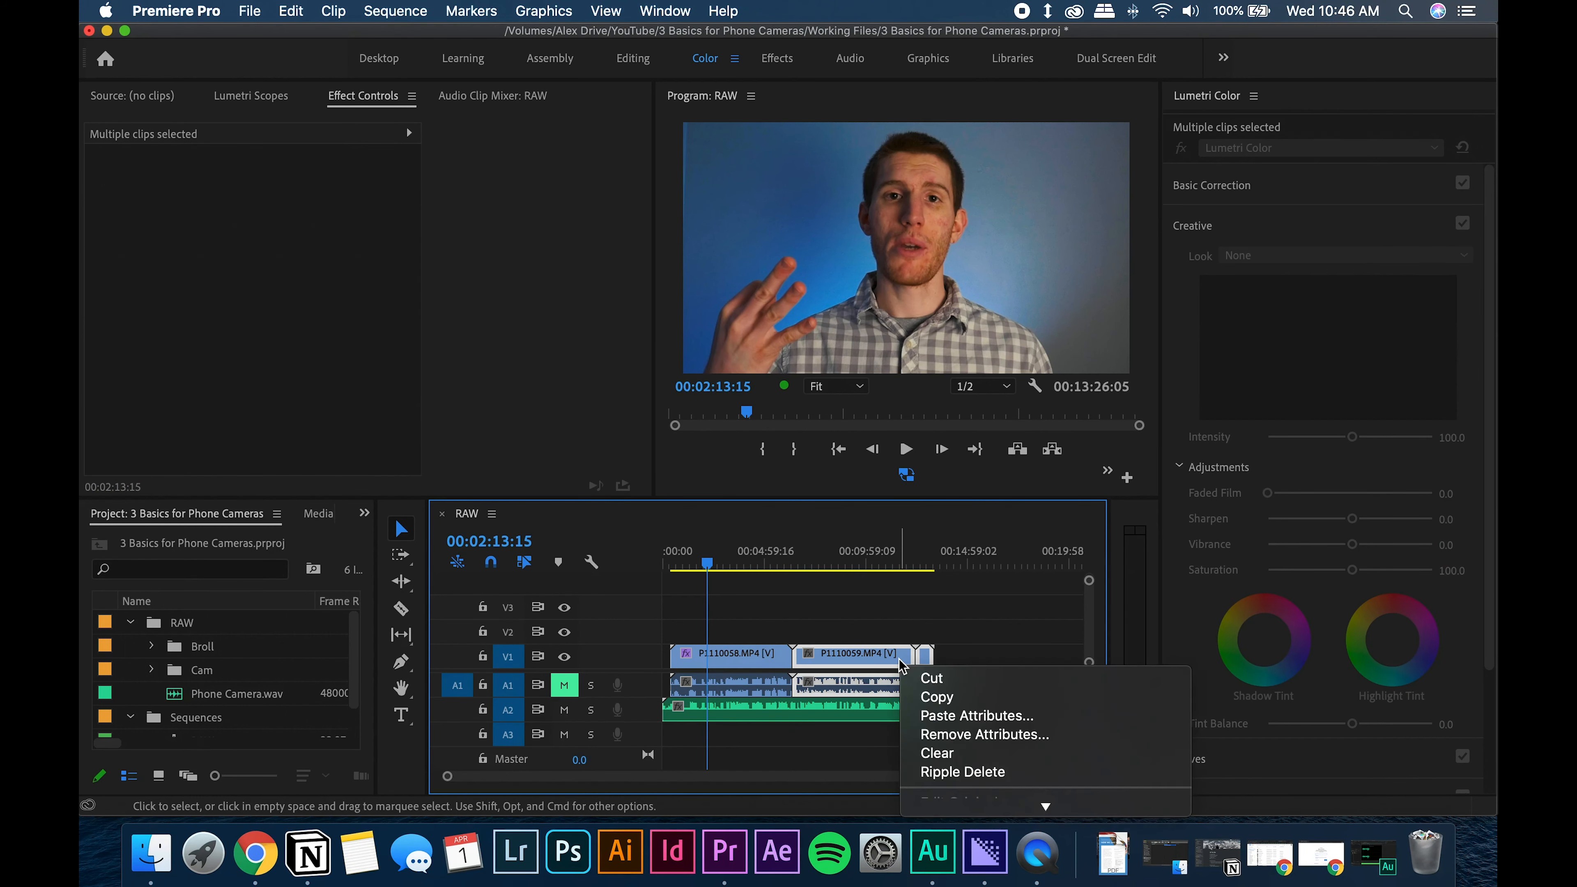
{"action": "left_click", "coordinate": [957, 716]}
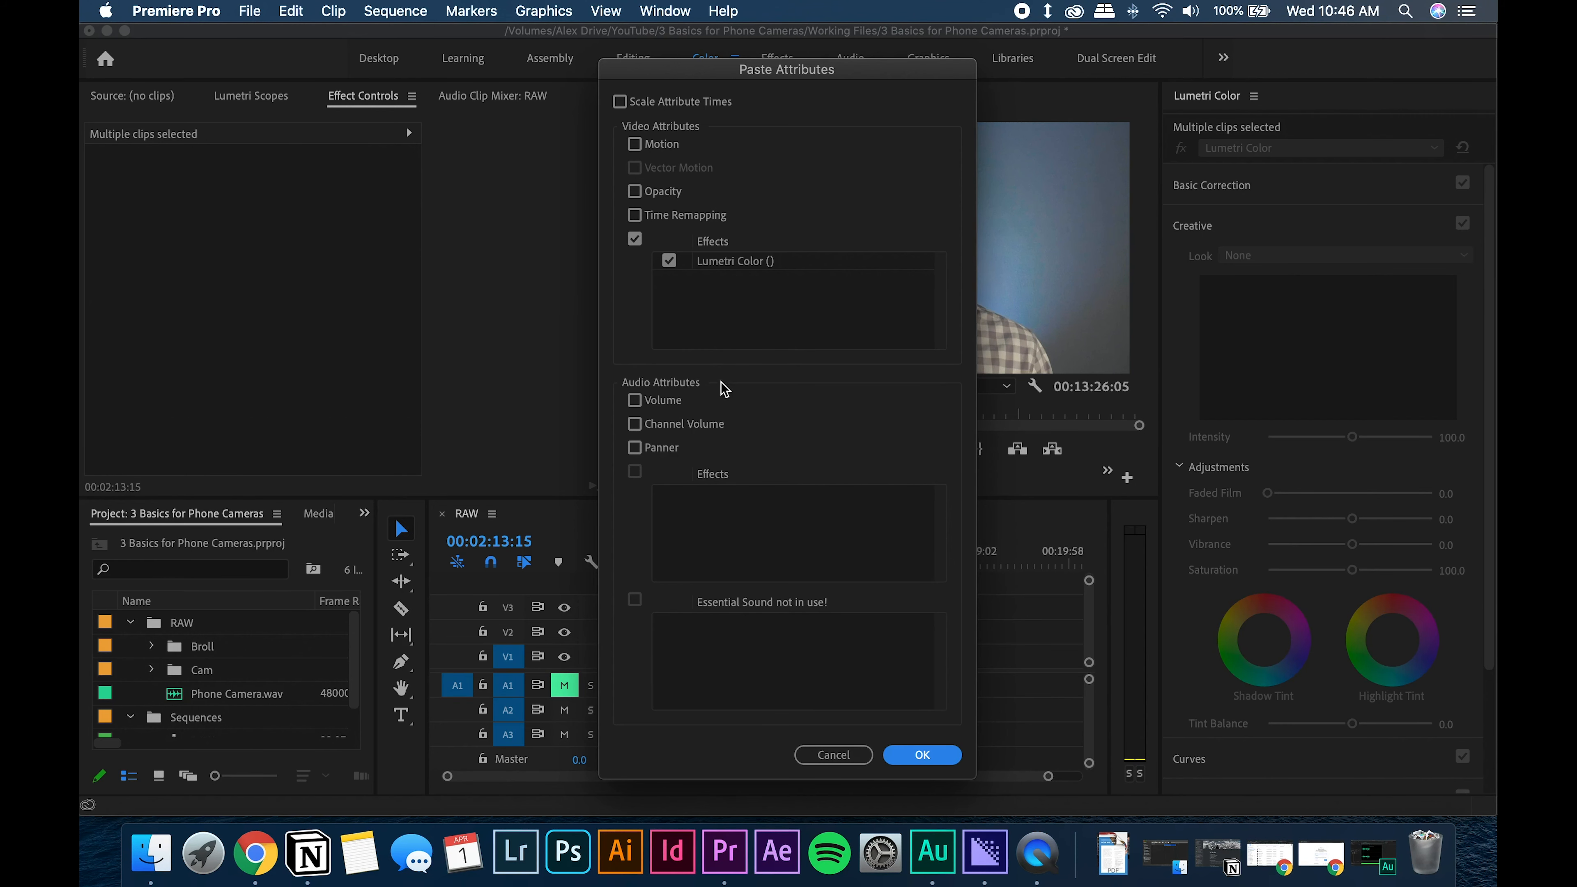
{"action": "left_click", "coordinate": [925, 753]}
- Check the pasted grade across all three Cam clips and play the sequence around 00:02:28:14
{"action": "left_click", "coordinate": [807, 562]}
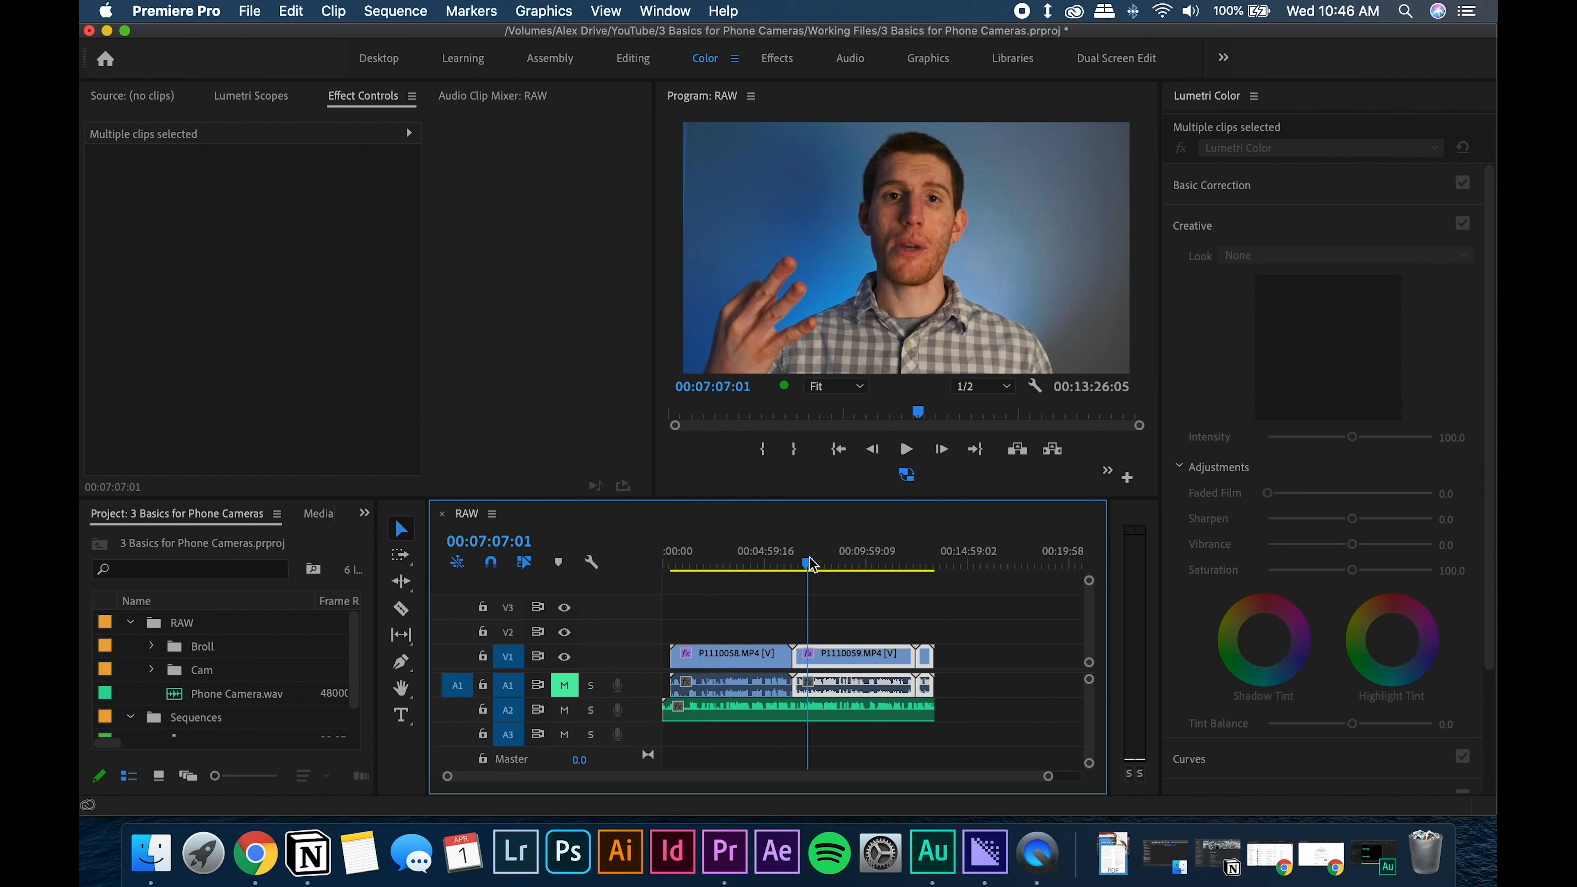
{"action": "left_click", "coordinate": [922, 562]}
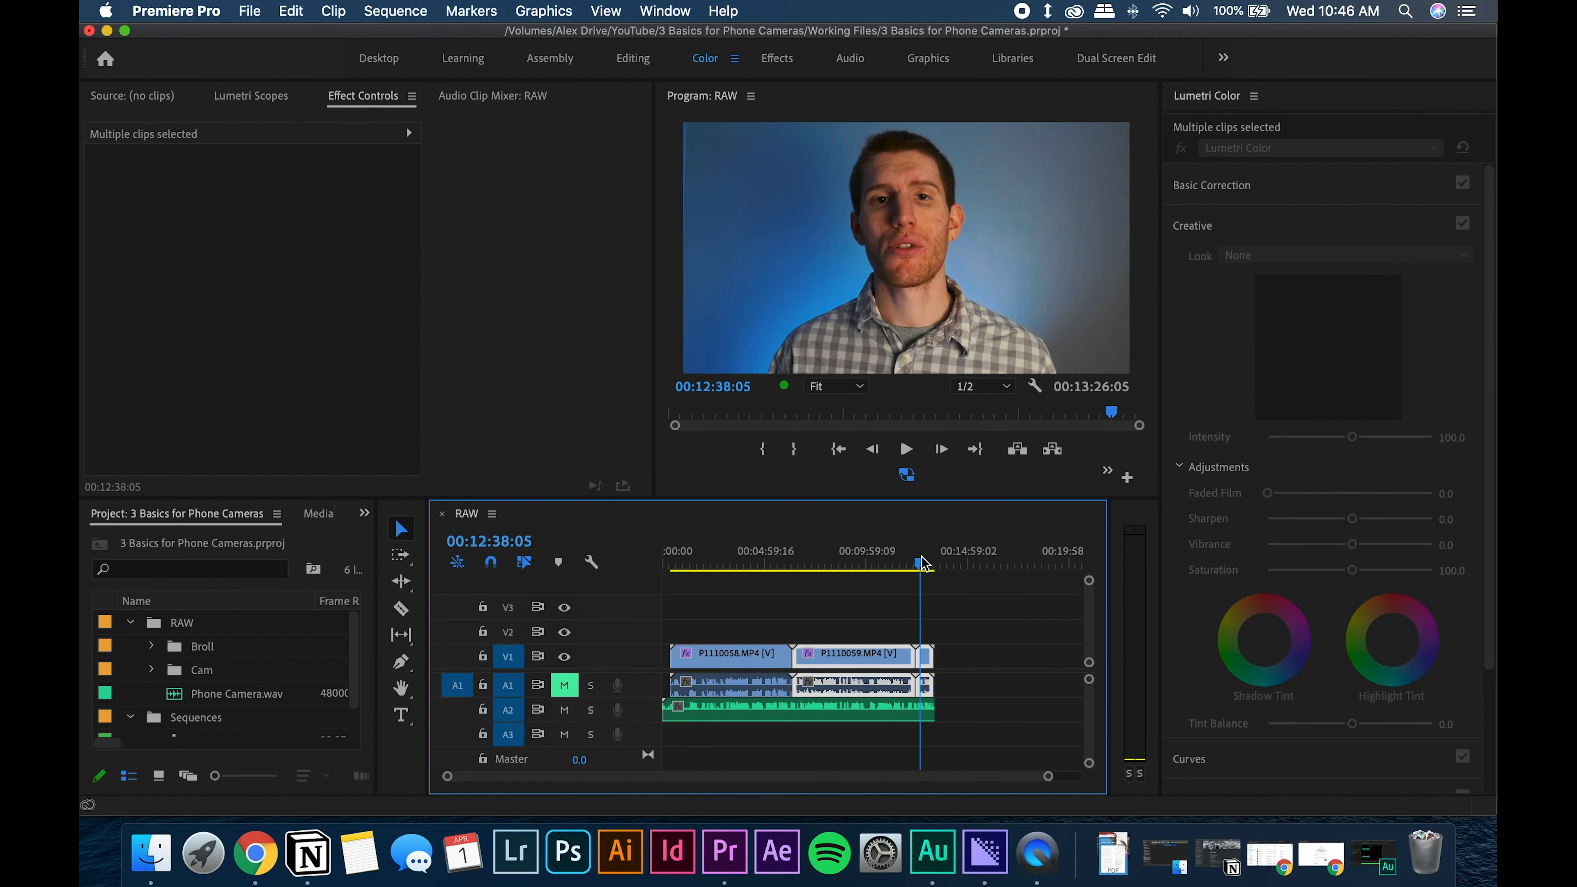
{"action": "left_click", "coordinate": [900, 557]}
{"action": "left_click", "coordinate": [693, 555]}
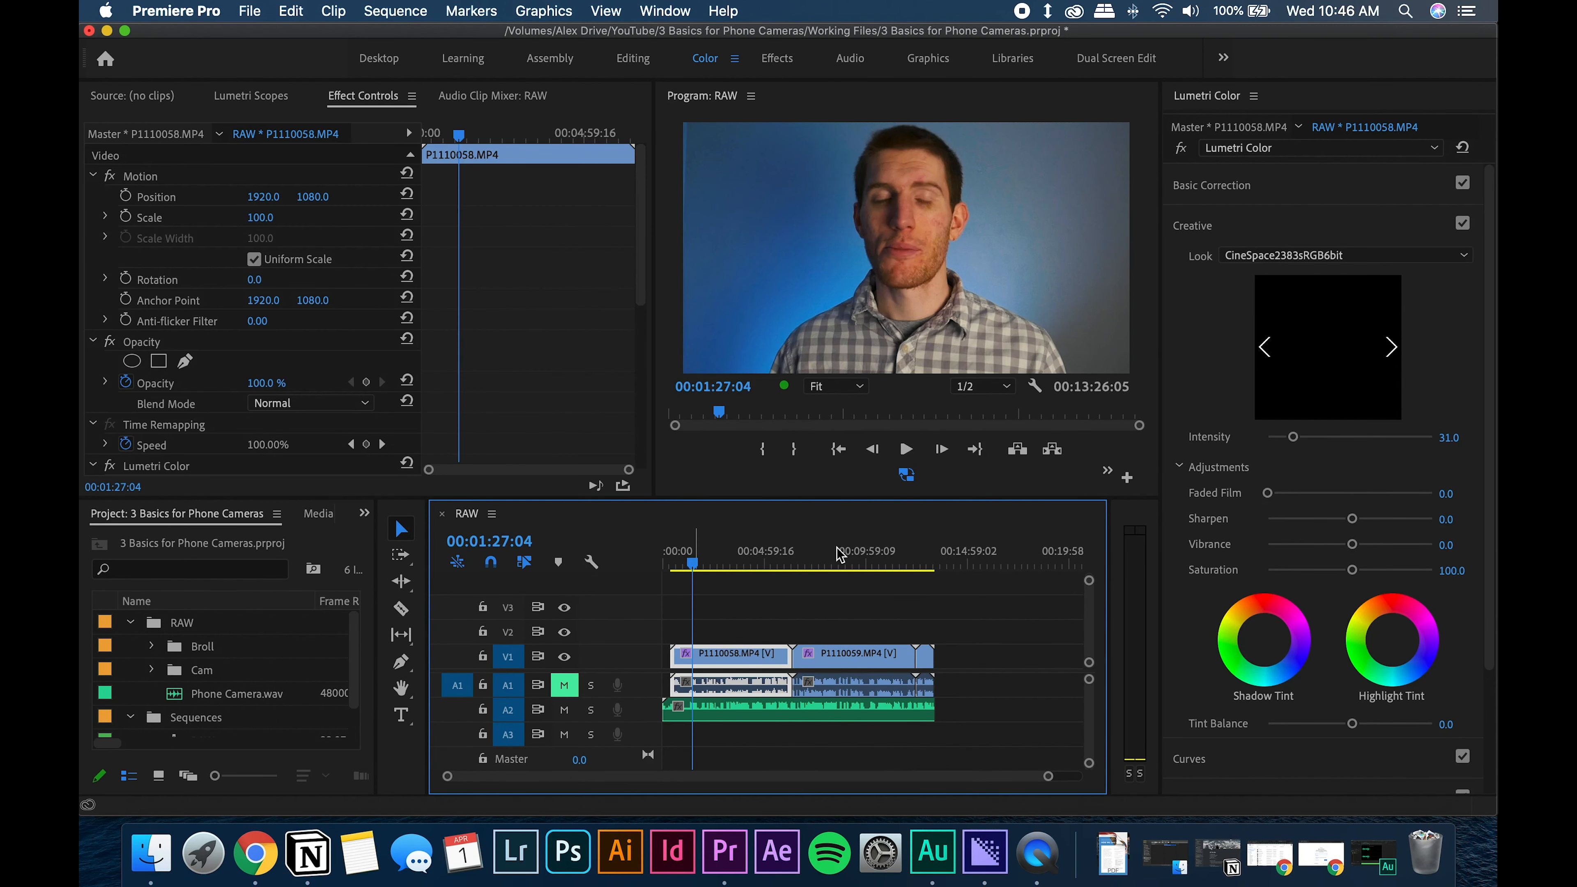
{"action": "left_click", "coordinate": [849, 554]}
{"action": "left_click", "coordinate": [967, 626]}
{"action": "left_click_drag", "start_coordinate": [1046, 777], "coordinate": [1004, 776]}
{"action": "scroll", "coordinate": [880, 722], "scroll_direction": "left", "scroll_amount": 2}
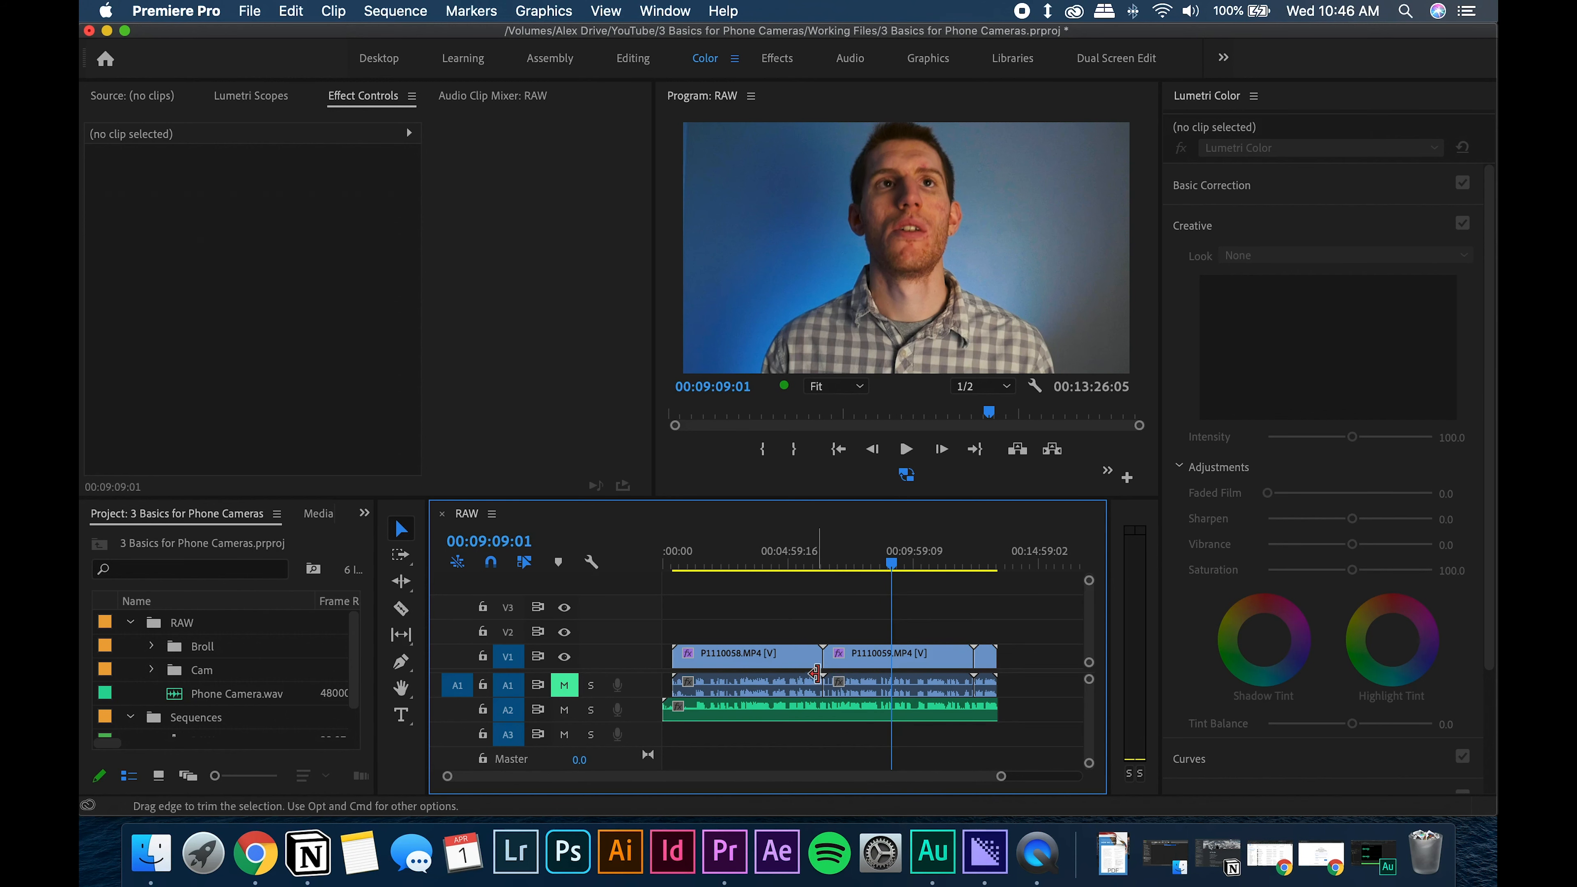
{"action": "left_click_drag", "start_coordinate": [750, 566], "coordinate": [724, 571]}
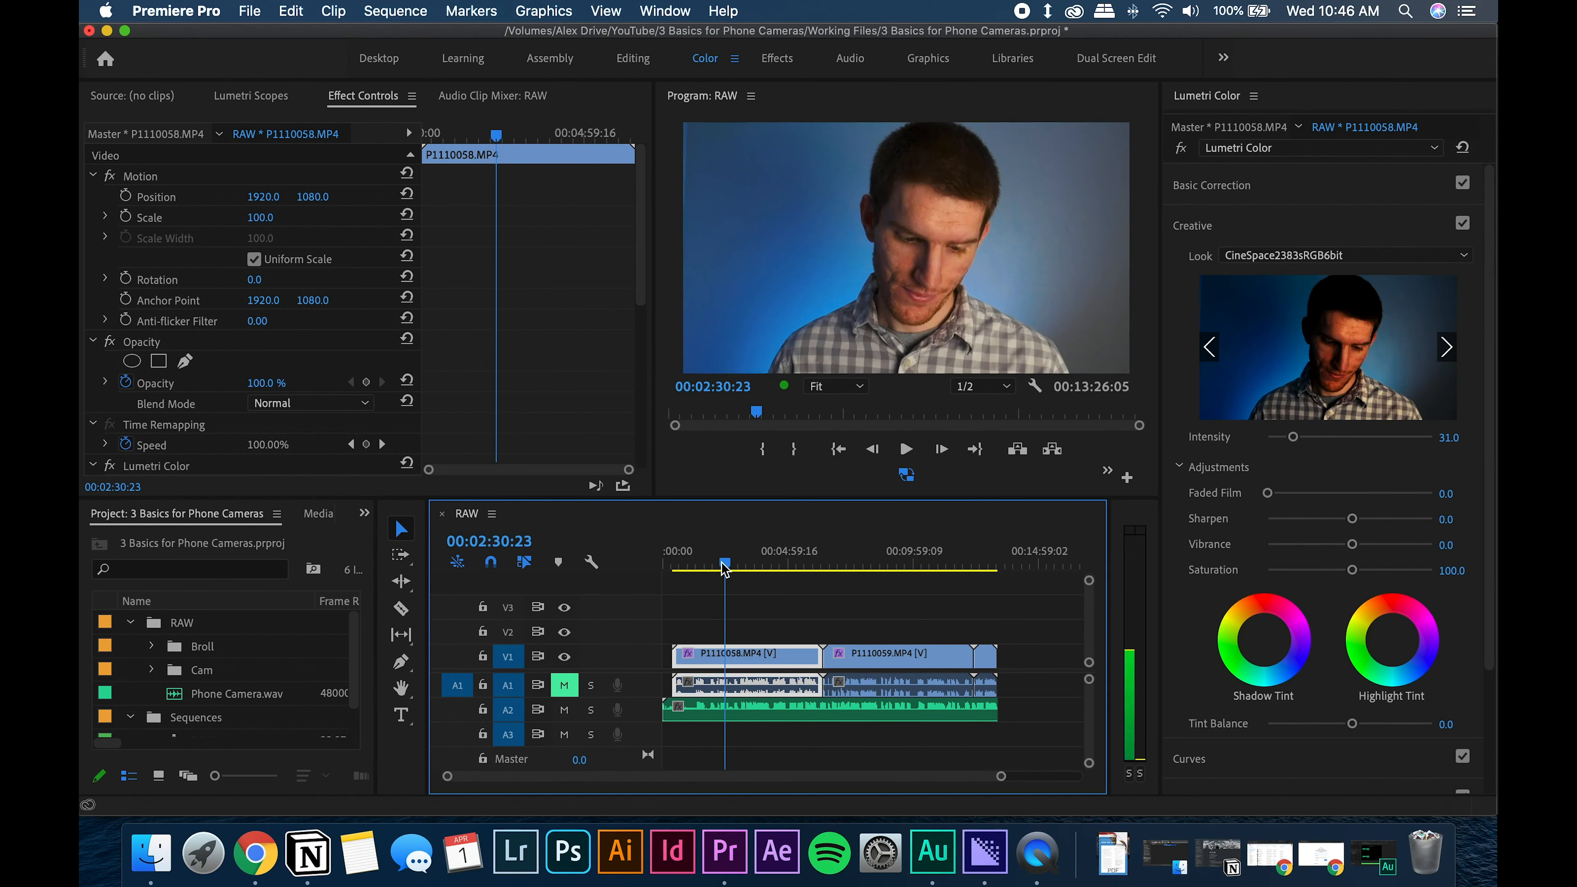
{"action": "left_click", "coordinate": [796, 603]}
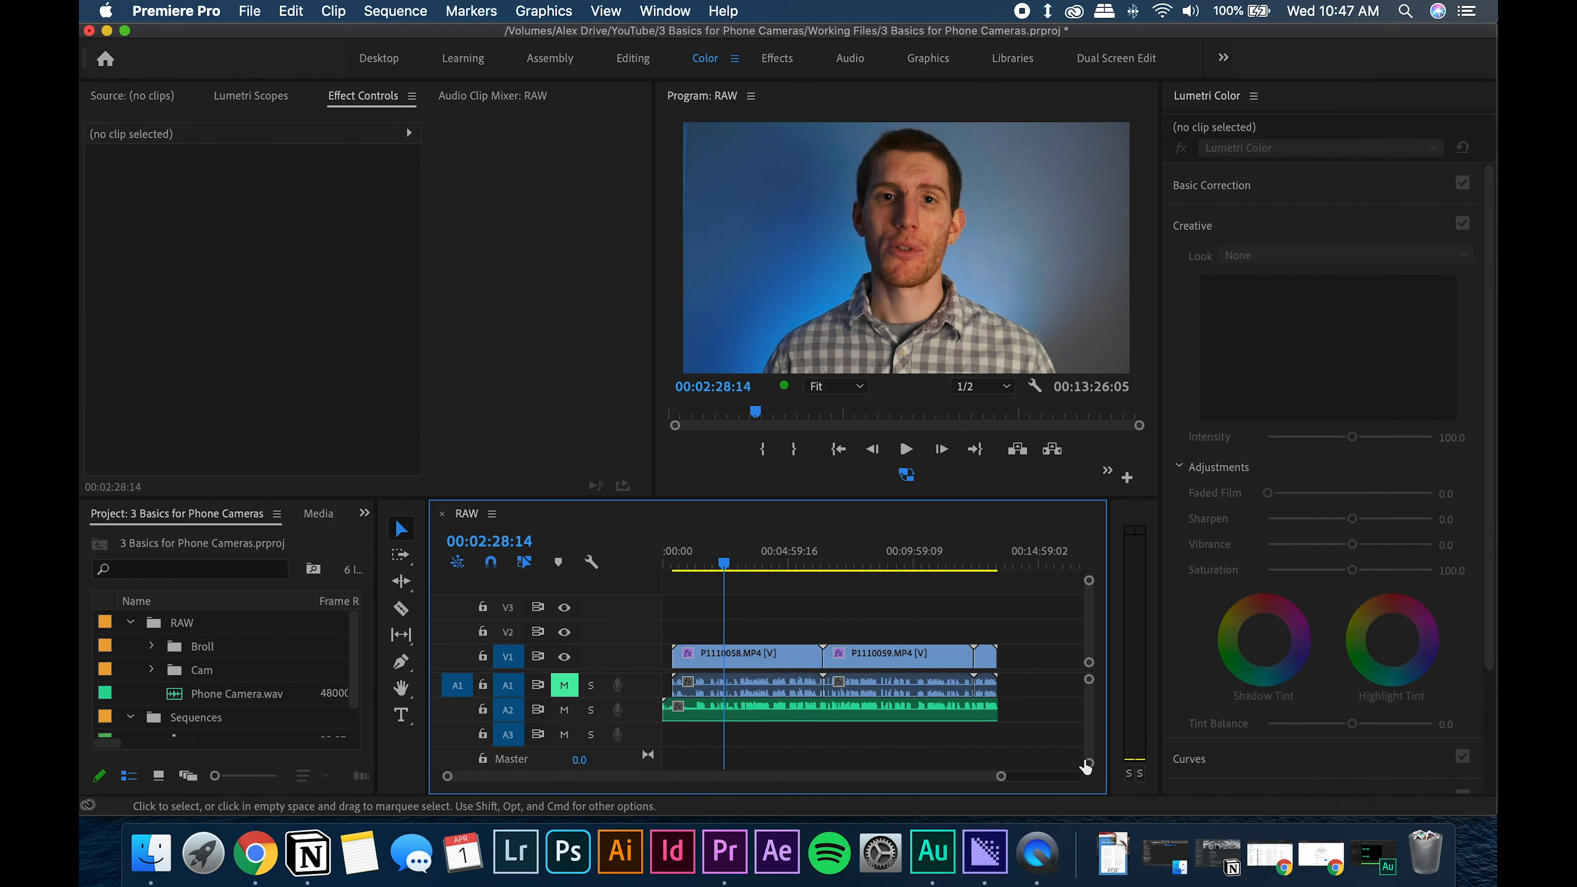
- Enlarge the audio tracks and examine the two channel waveforms of Phone Camera.wav on track A2
{"action": "left_click", "coordinate": [787, 714]}
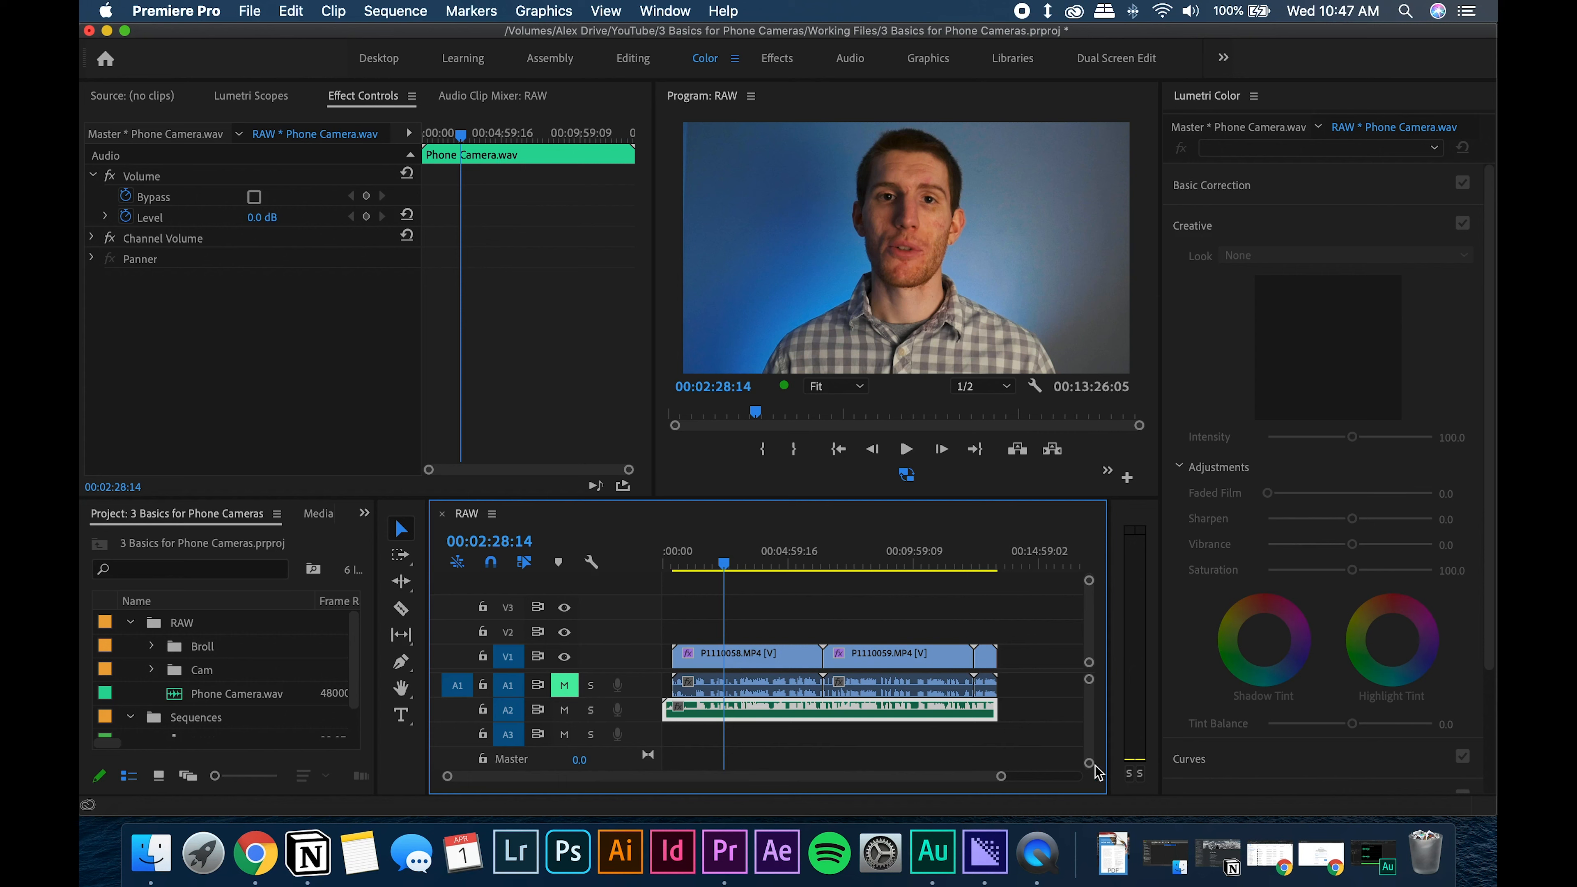
{"action": "left_click", "coordinate": [1004, 734]}
{"action": "left_click_drag", "start_coordinate": [1001, 776], "coordinate": [891, 764]}
{"action": "left_click_drag", "start_coordinate": [1089, 766], "coordinate": [1088, 755]}
{"action": "scroll", "coordinate": [991, 736], "scroll_direction": "down", "scroll_amount": 3}
{"action": "left_click_drag", "start_coordinate": [786, 776], "coordinate": [827, 775]}
{"action": "scroll", "coordinate": [888, 745], "scroll_direction": "down", "scroll_amount": 2}
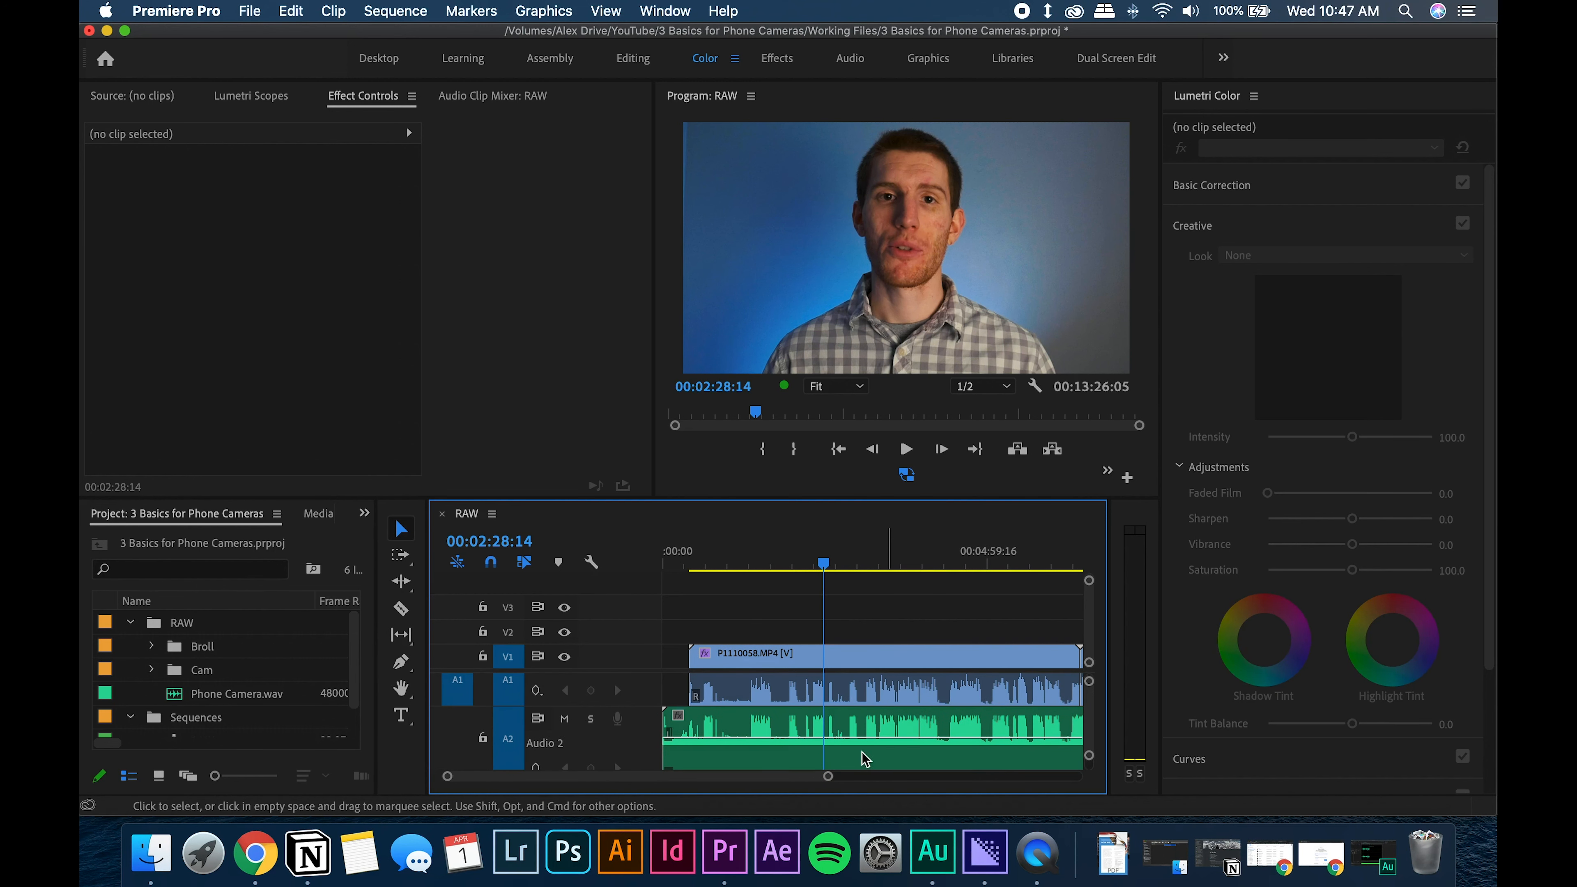
{"action": "left_click", "coordinate": [866, 753]}
{"action": "scroll", "coordinate": [868, 748], "scroll_direction": "up", "scroll_amount": 1}
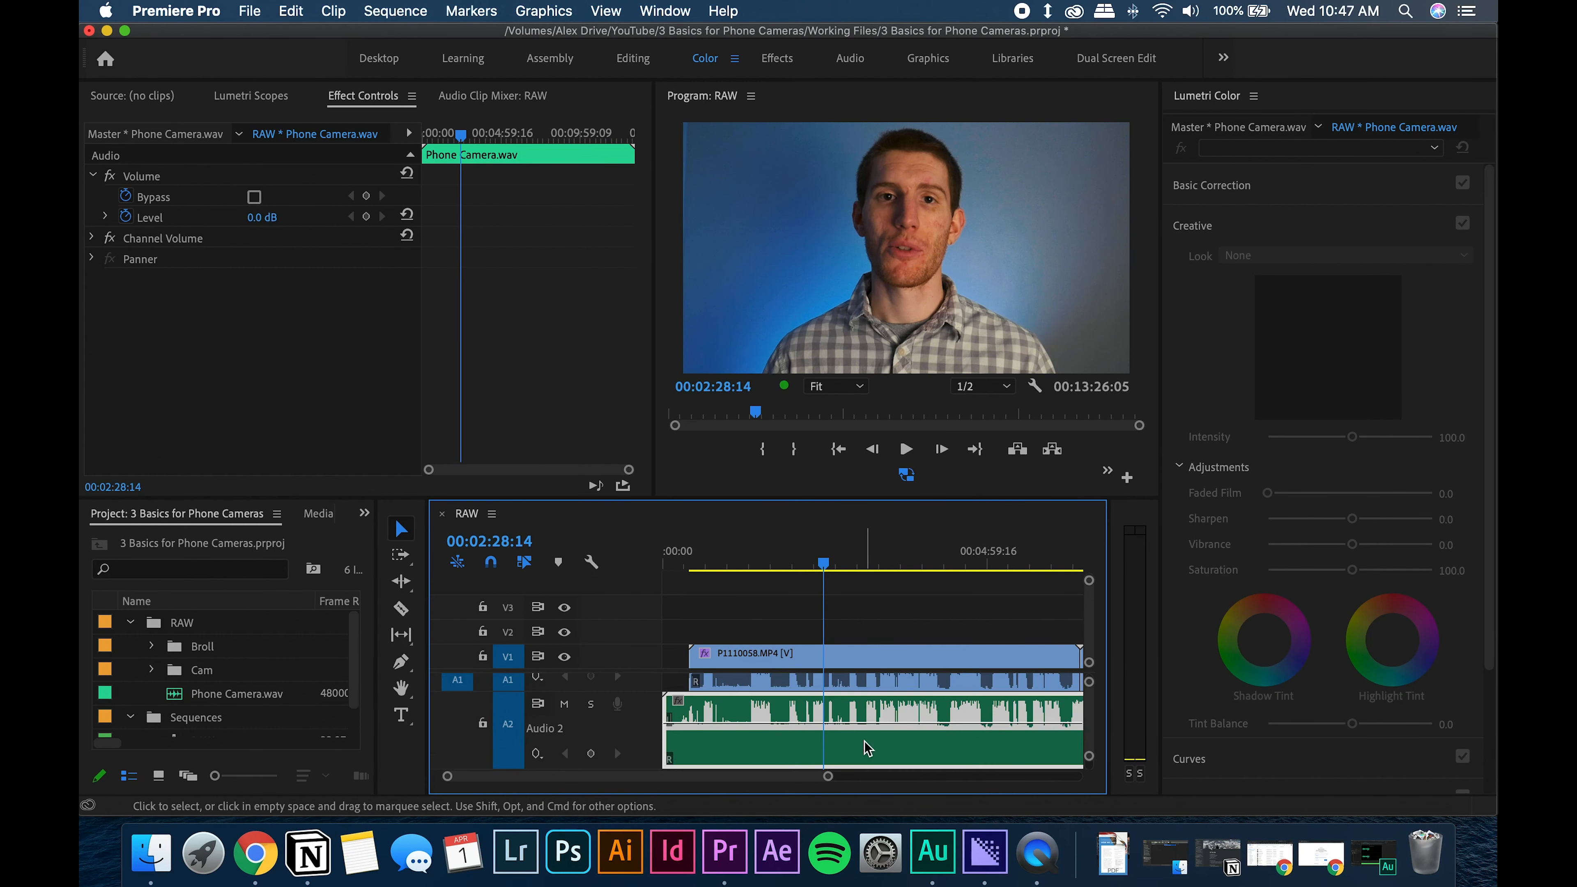
{"action": "scroll", "coordinate": [858, 739], "scroll_direction": "down", "scroll_amount": 2}
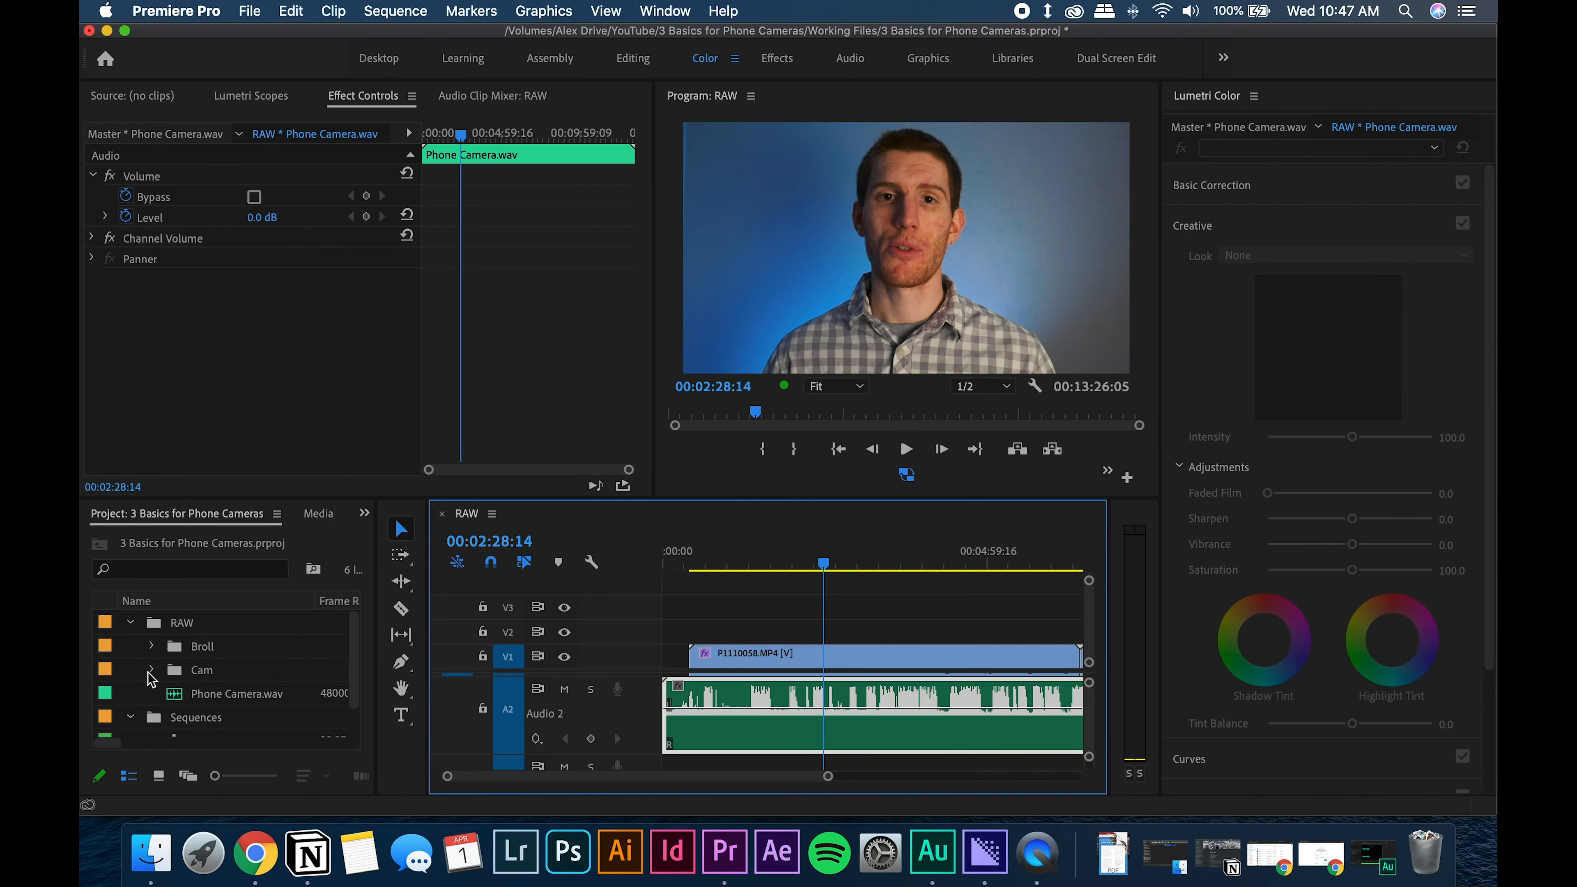
- Select Phone Camera.wav in the project's RAW bin and open its clip options
{"action": "scroll", "coordinate": [169, 676], "scroll_direction": "down", "scroll_amount": 2}
{"action": "left_click", "coordinate": [190, 719]}
{"action": "scroll", "coordinate": [193, 685], "scroll_direction": "up", "scroll_amount": 2}
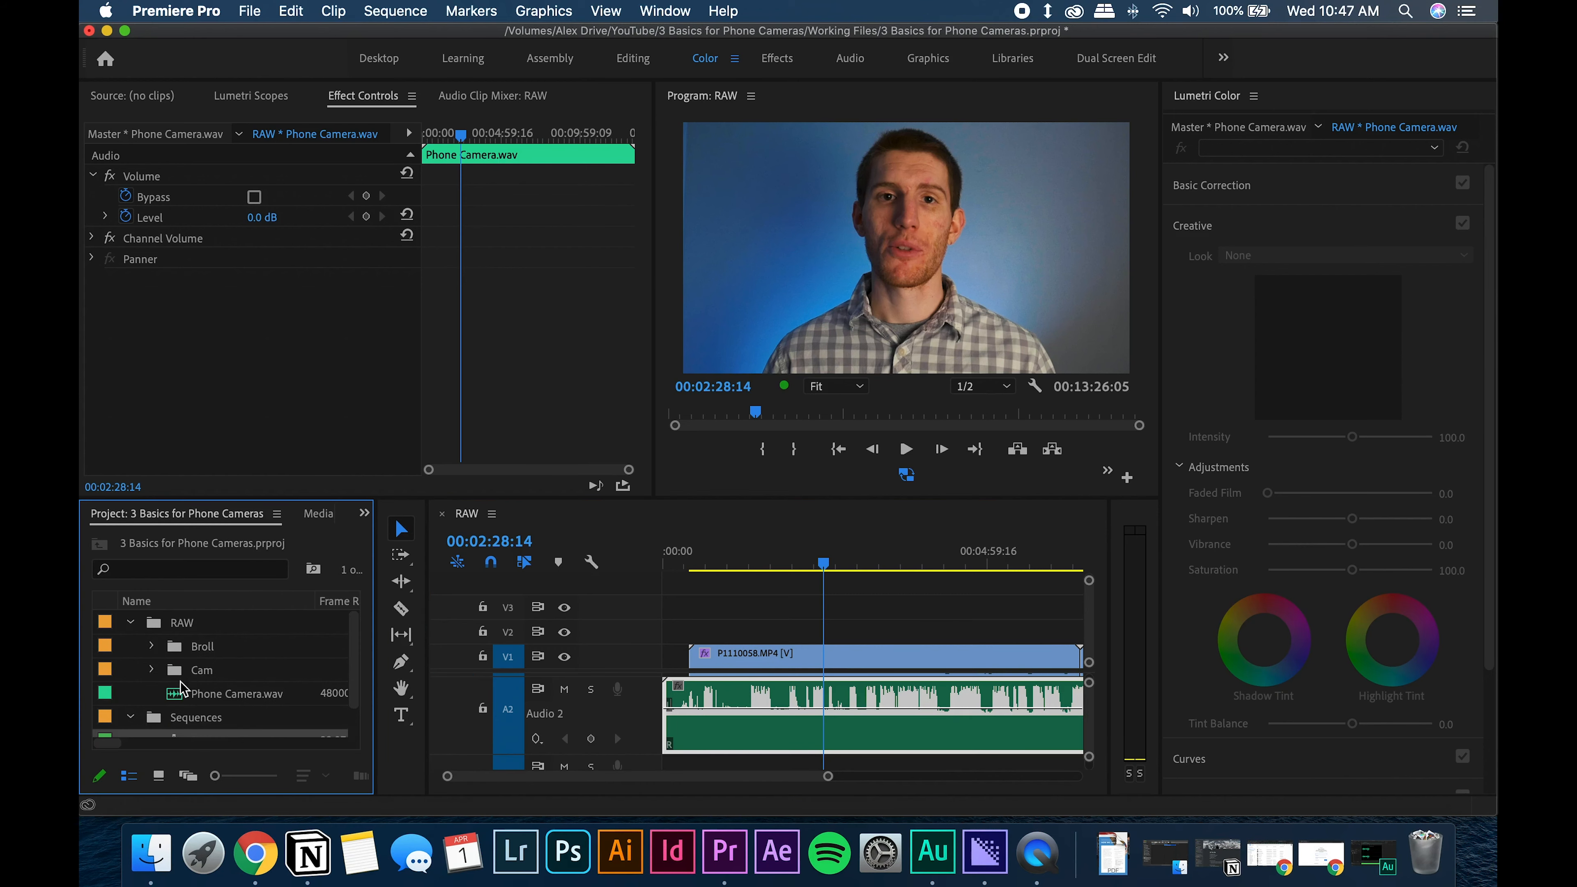
{"action": "left_click", "coordinate": [198, 694]}
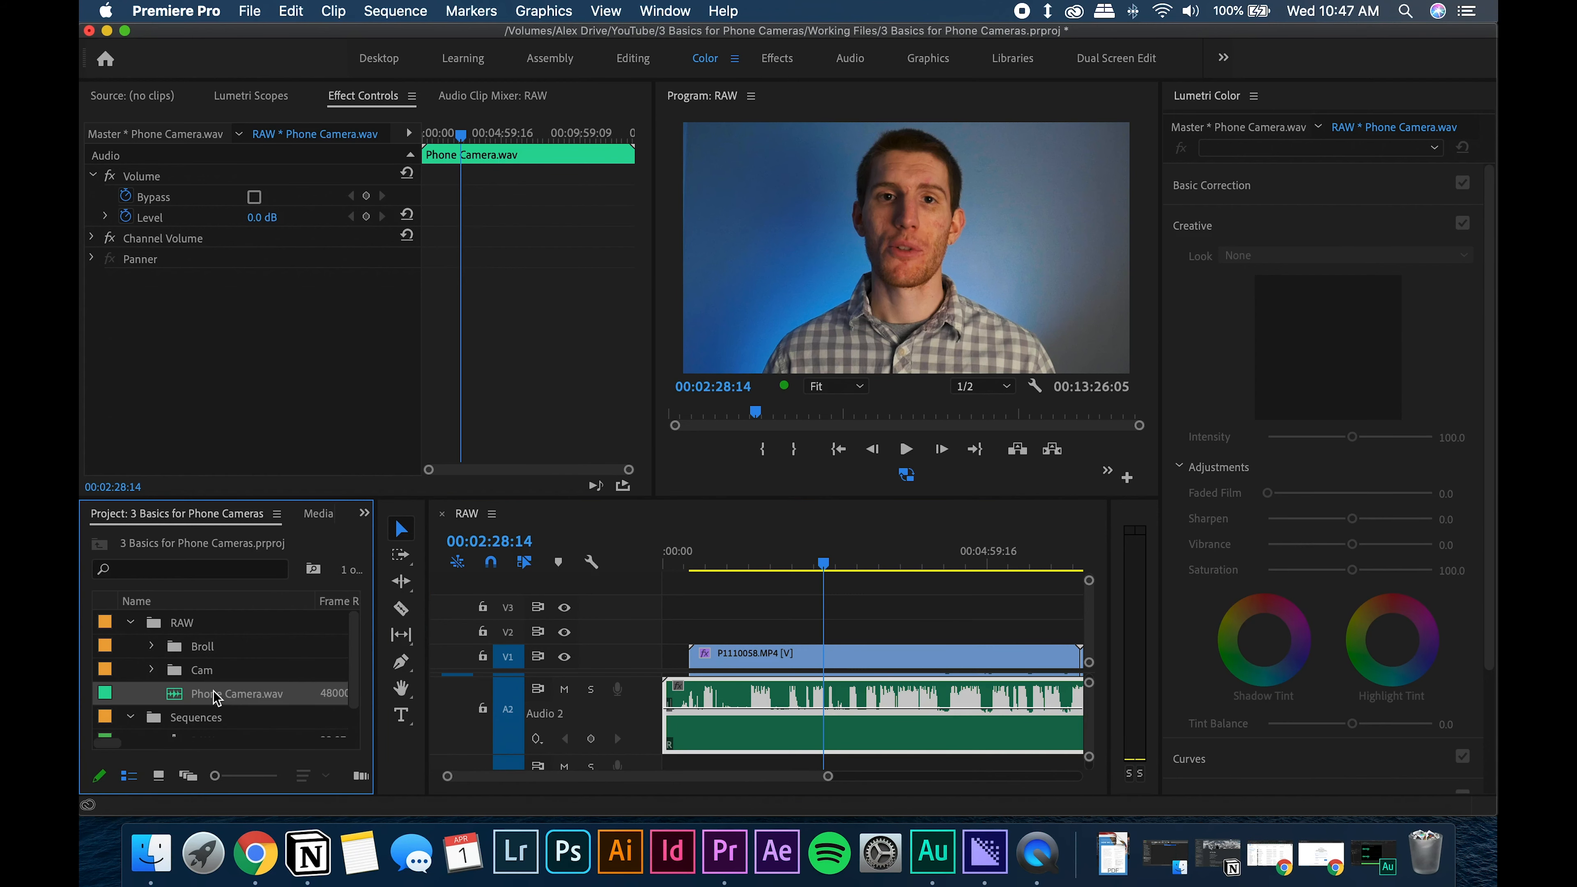
{"action": "right_click", "coordinate": [215, 696]}
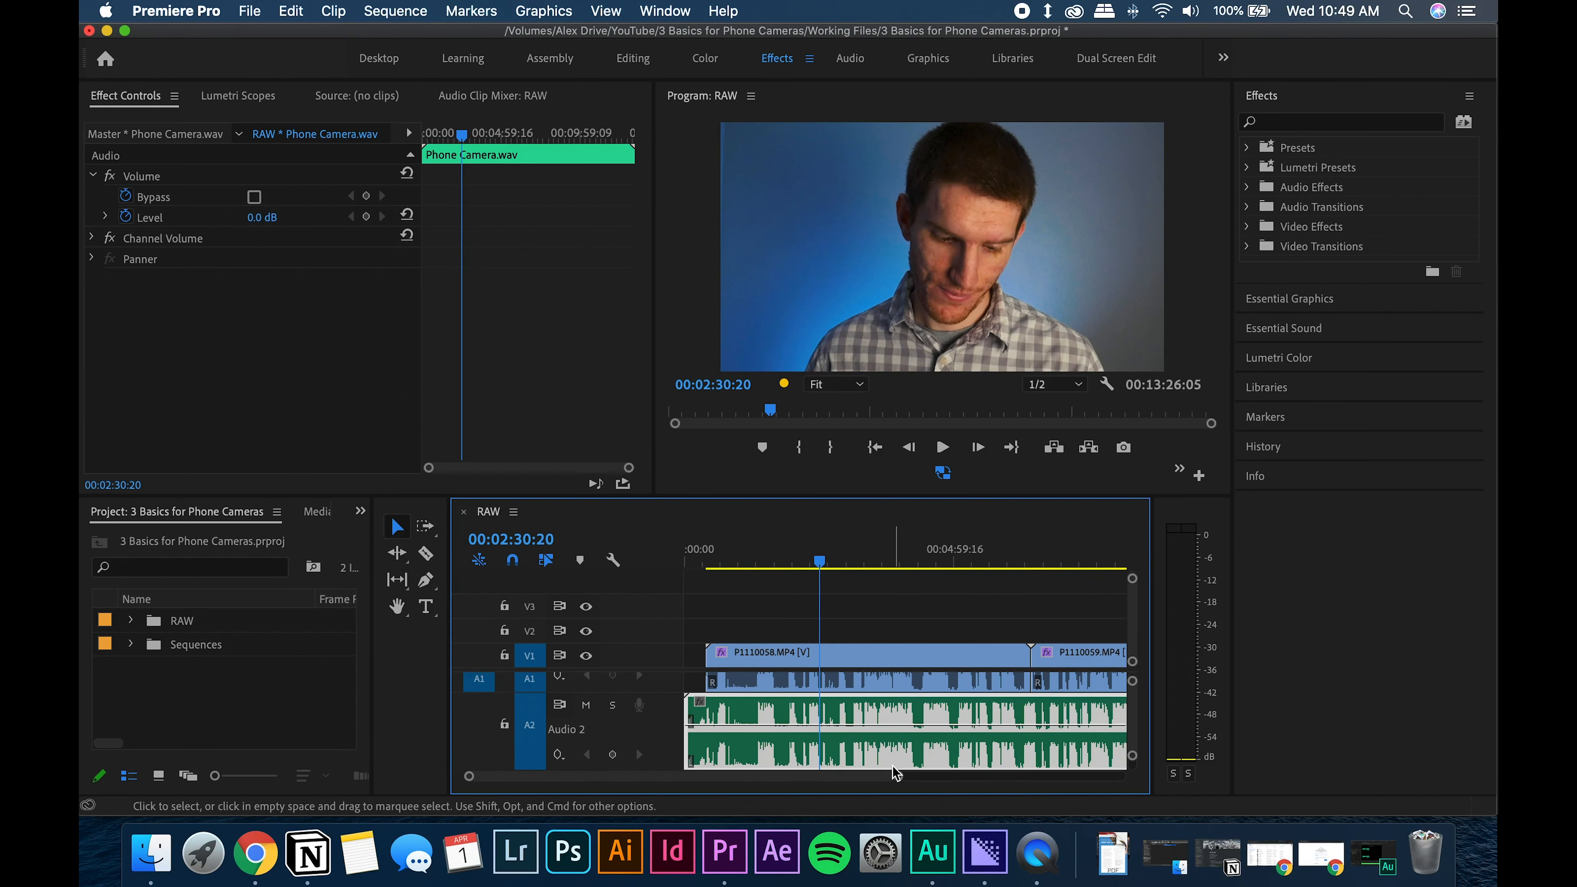
- Inspect both channels of the Phone Camera.wav clip on track A2 again at a closer timeline zoom
{"action": "left_click", "coordinate": [860, 755]}
{"action": "scroll", "coordinate": [860, 755], "scroll_direction": "down", "scroll_amount": 1}
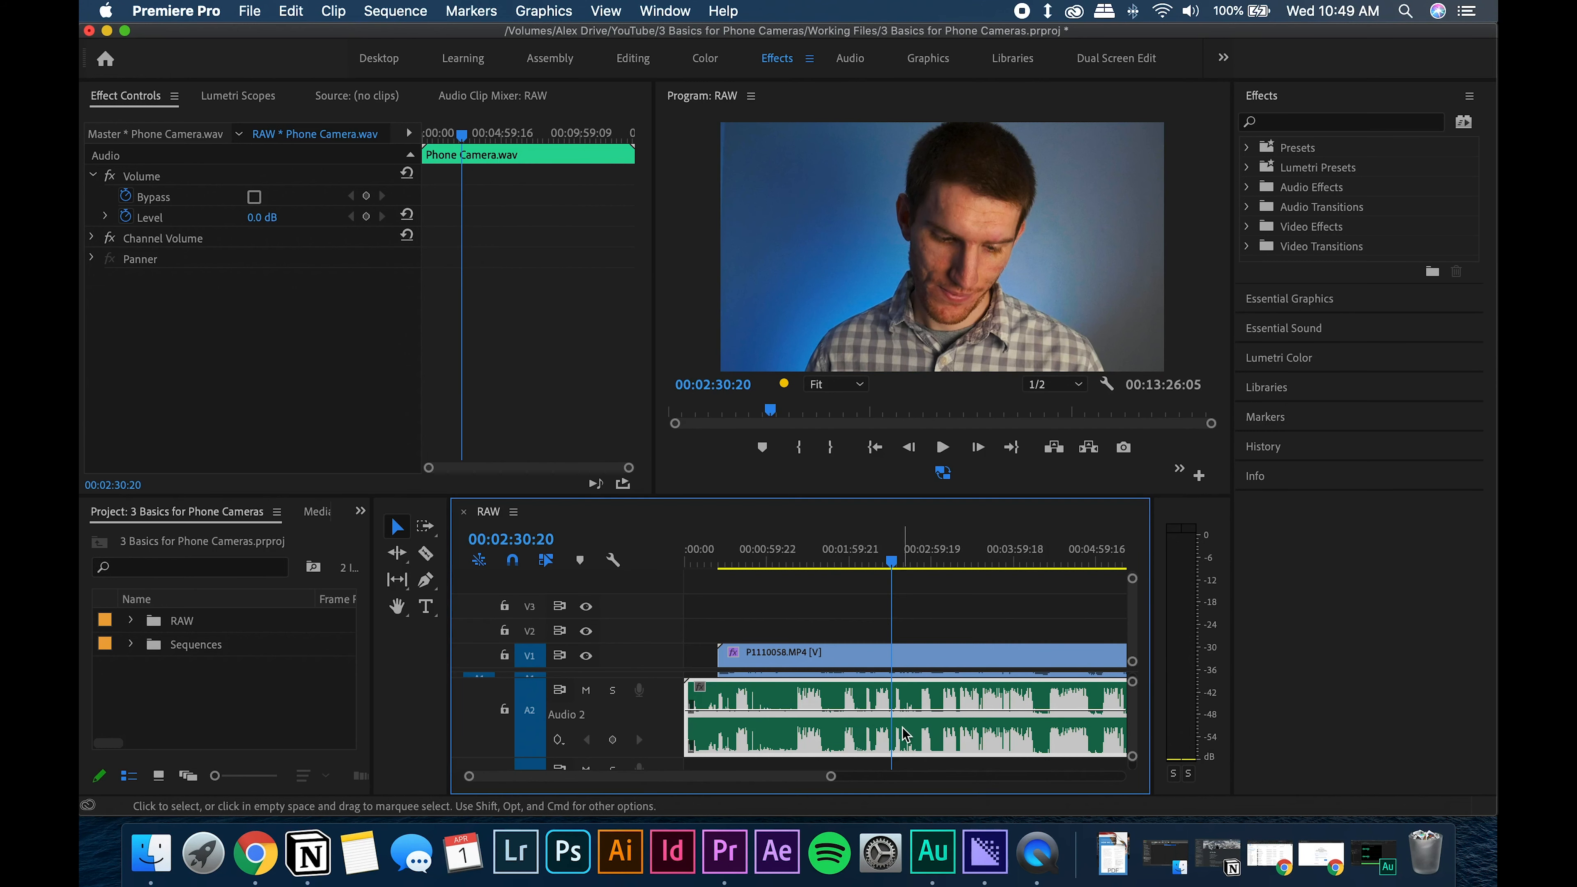
- Normalize the maximum peak of the Phone Camera.wav clip on track A2 to -6 dB
{"action": "right_click", "coordinate": [937, 692]}
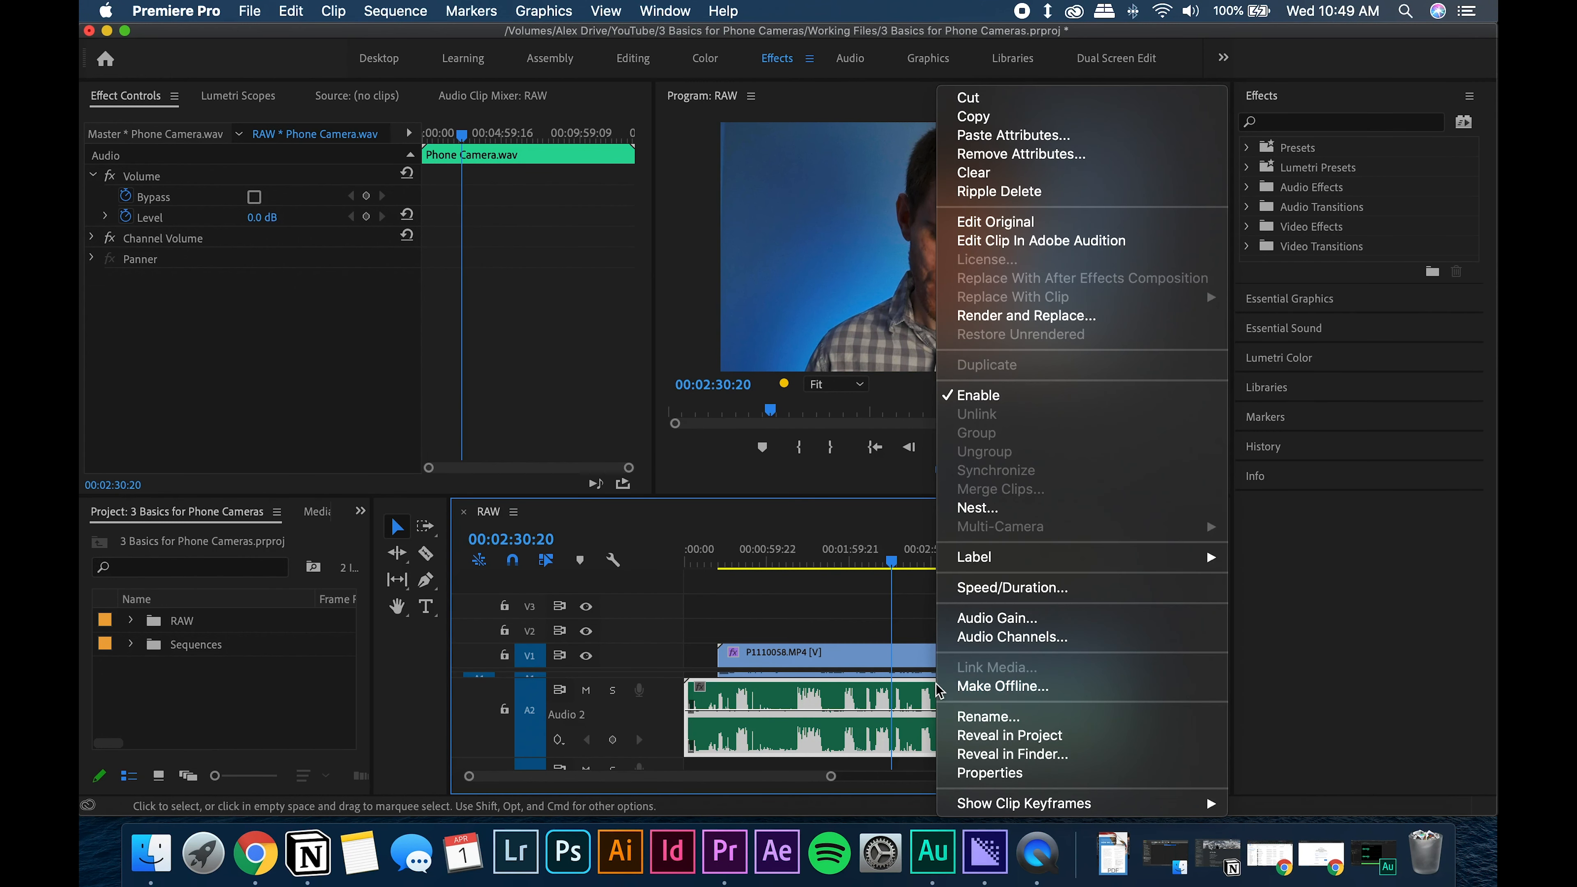
{"action": "left_click", "coordinate": [994, 618]}
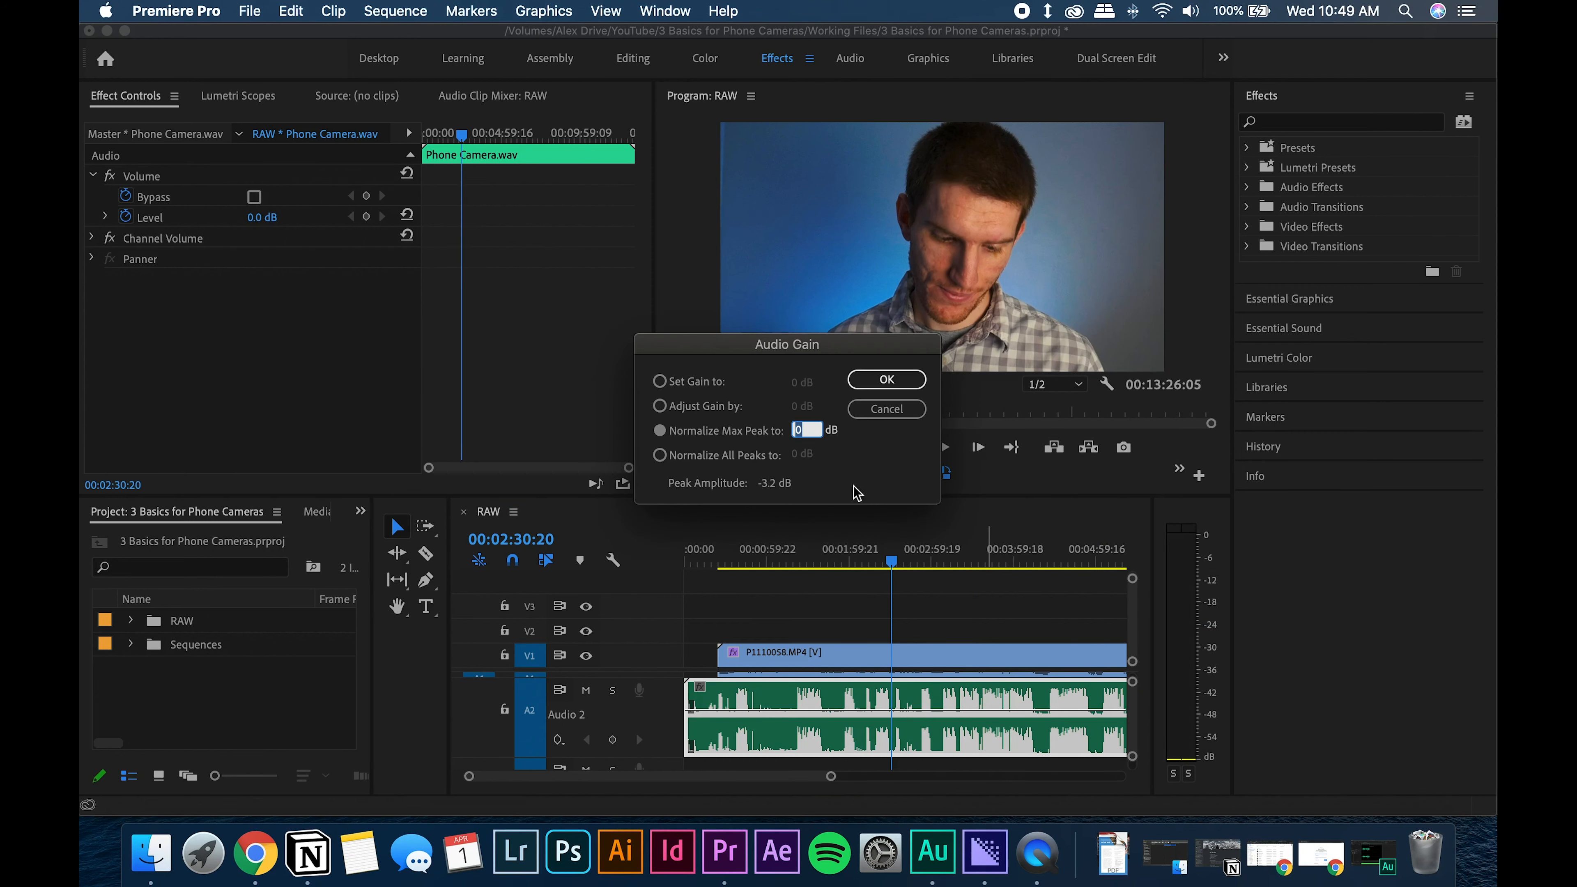
{"action": "left_click", "coordinate": [660, 430]}
{"action": "left_click", "coordinate": [798, 430]}
{"action": "type", "text": "-6"}
{"action": "left_click", "coordinate": [887, 379]}
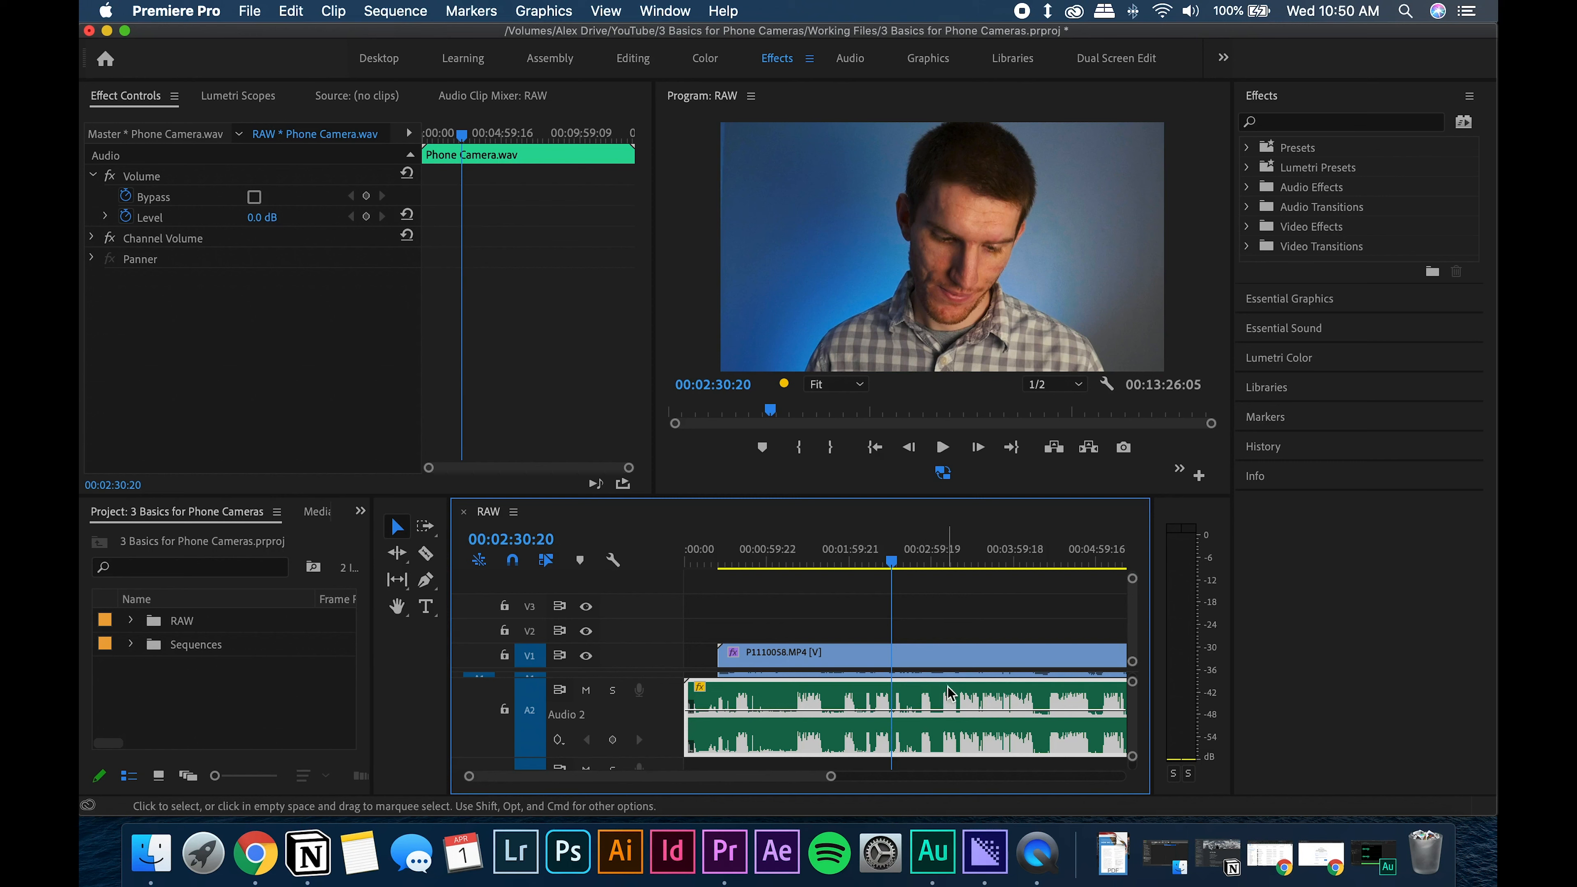
- Review the normalized Phone Camera.wav waveform along the RAW sequence and play it around 00:03:35:05
{"action": "scroll", "coordinate": [993, 705], "scroll_direction": "right", "scroll_amount": 10}
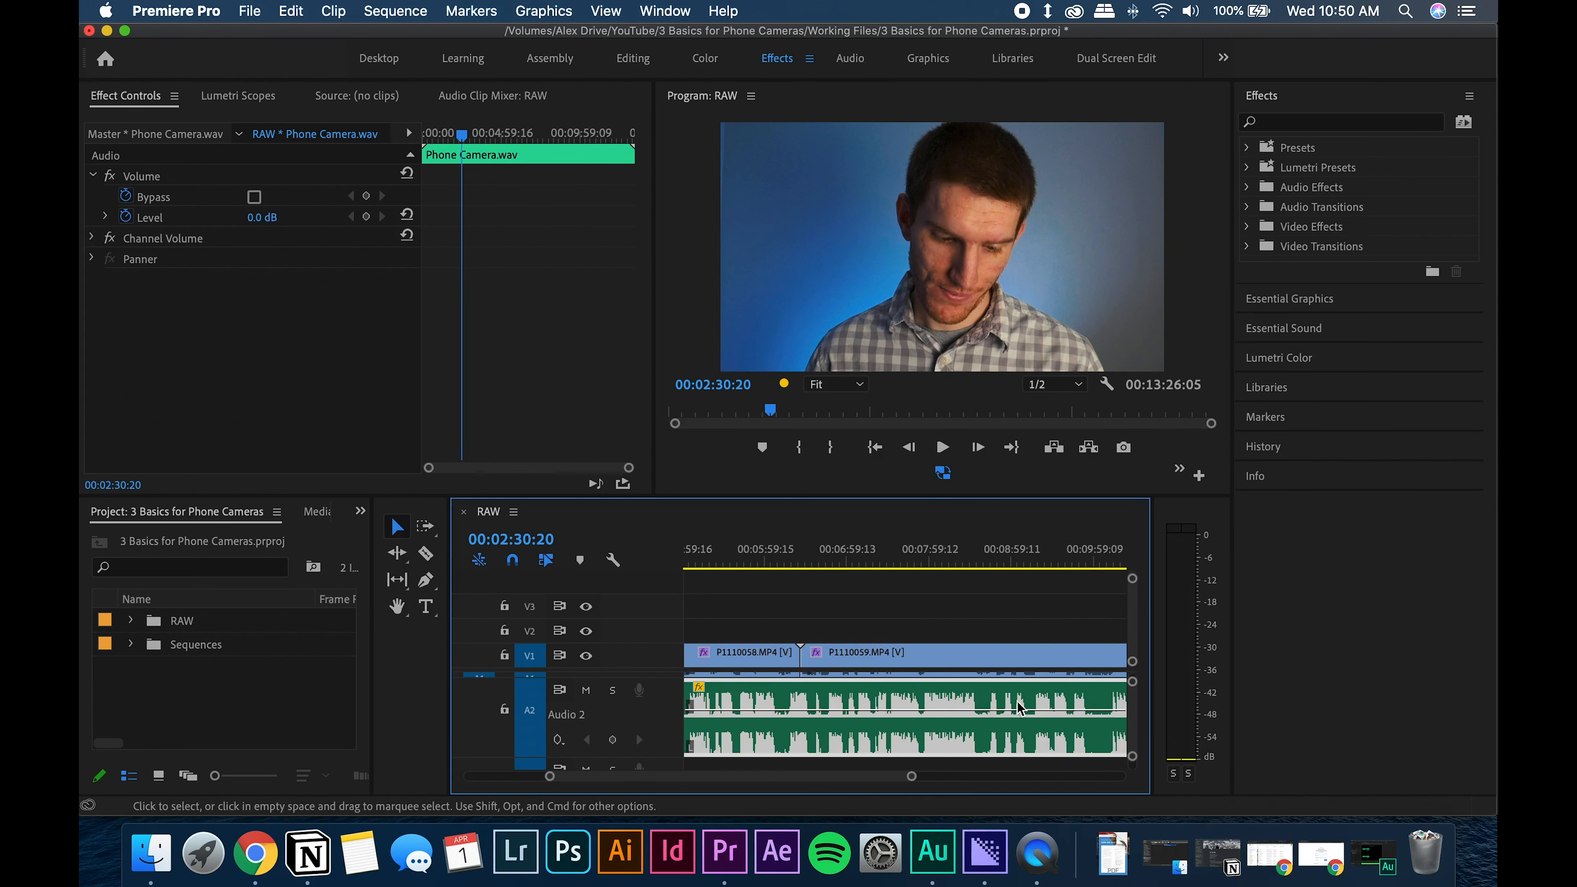
{"action": "scroll", "coordinate": [930, 704], "scroll_direction": "left", "scroll_amount": 3}
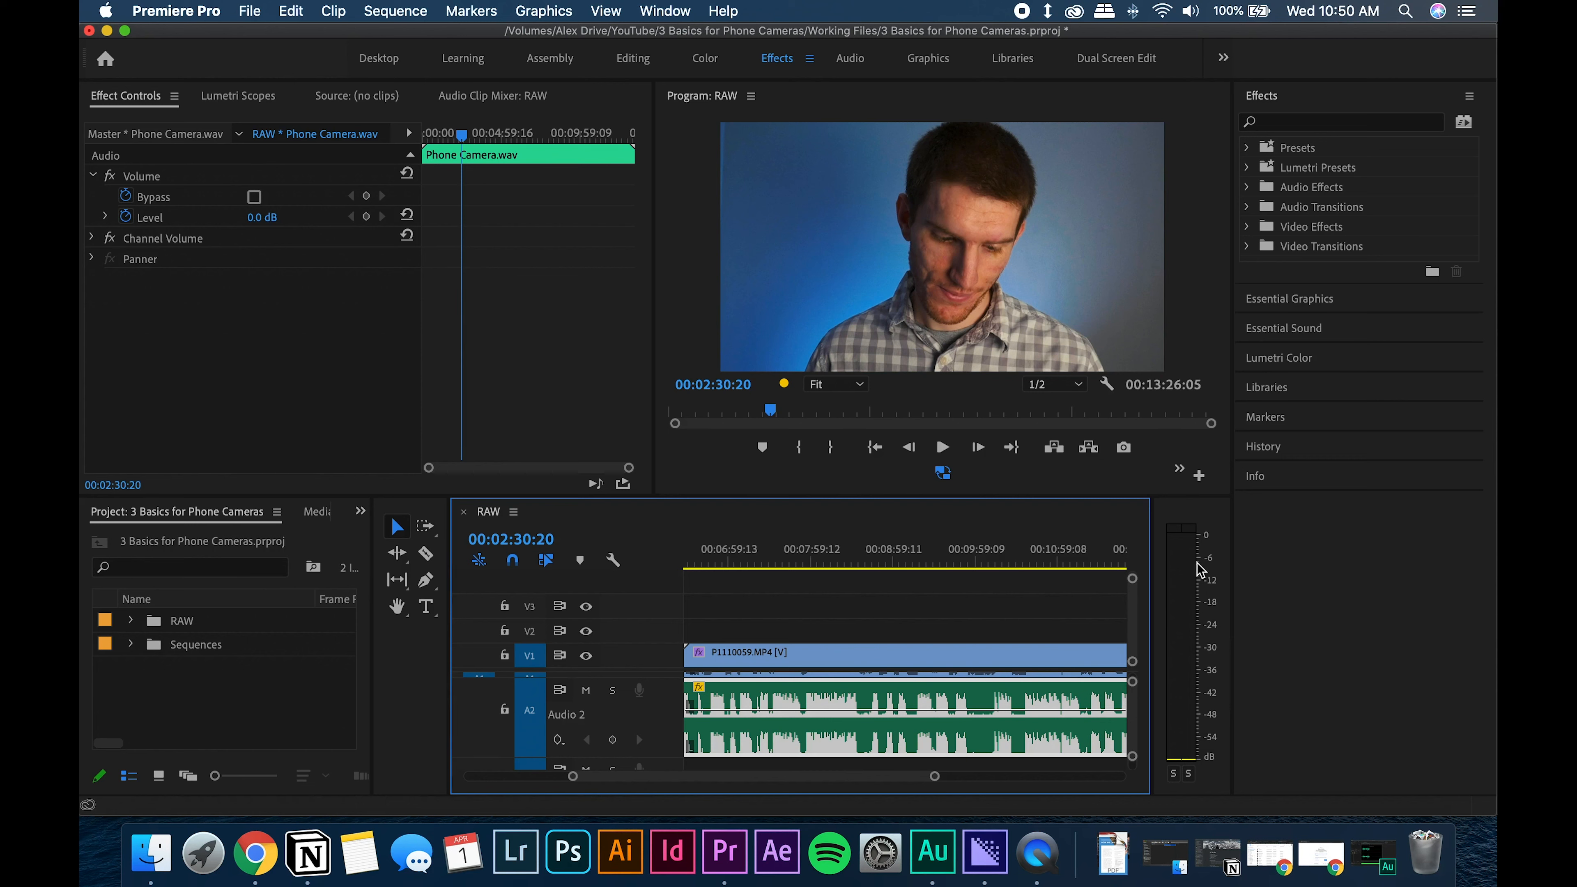
{"action": "scroll", "coordinate": [993, 683], "scroll_direction": "left", "scroll_amount": 7}
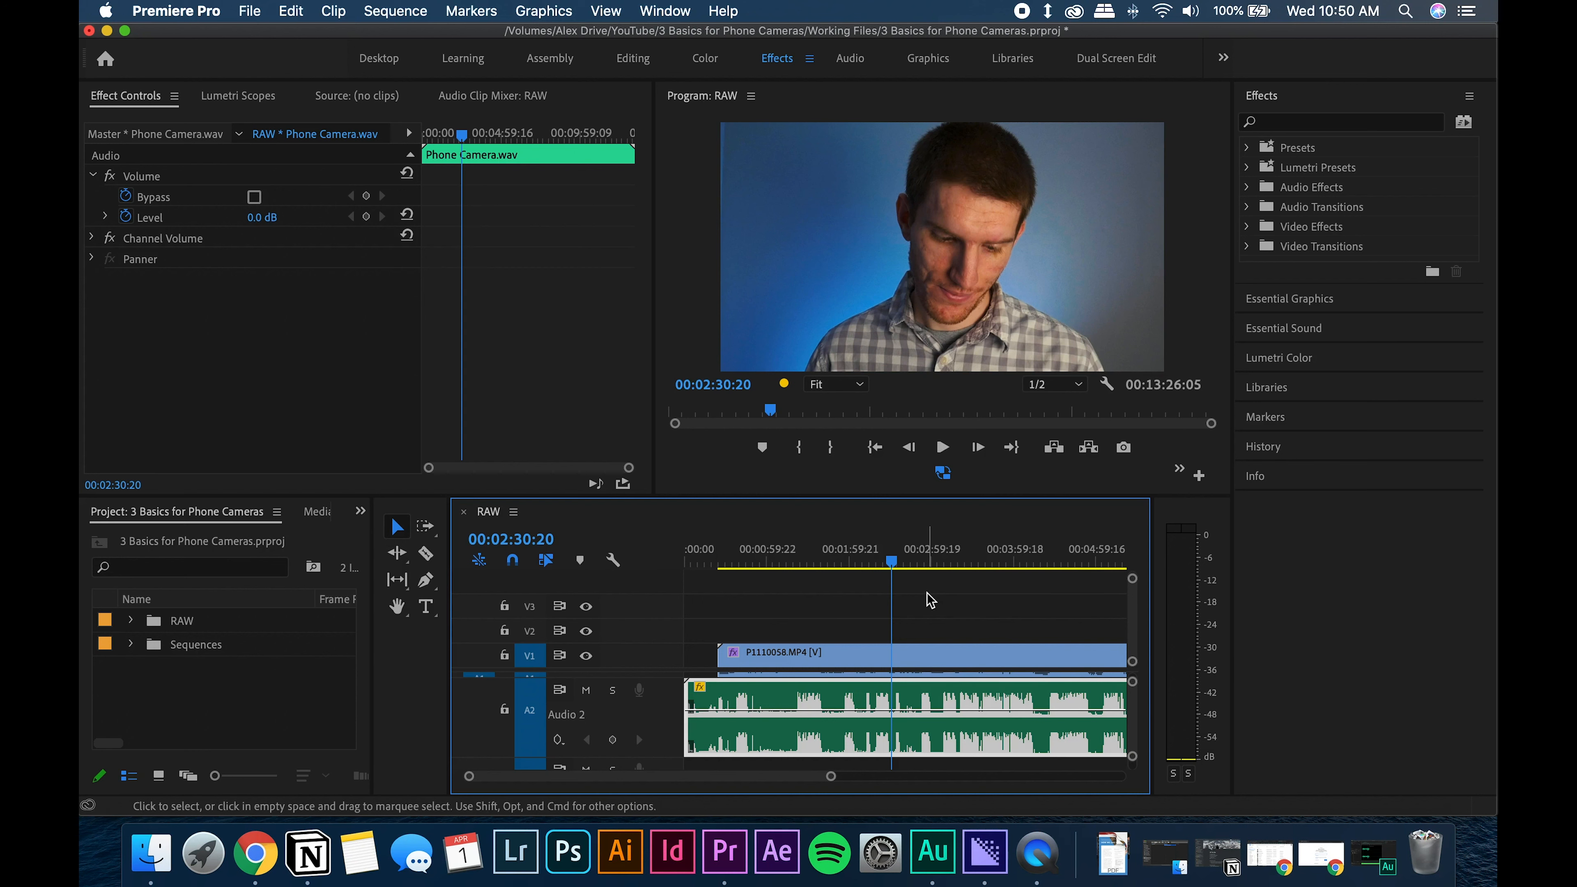
{"action": "left_click", "coordinate": [966, 560]}
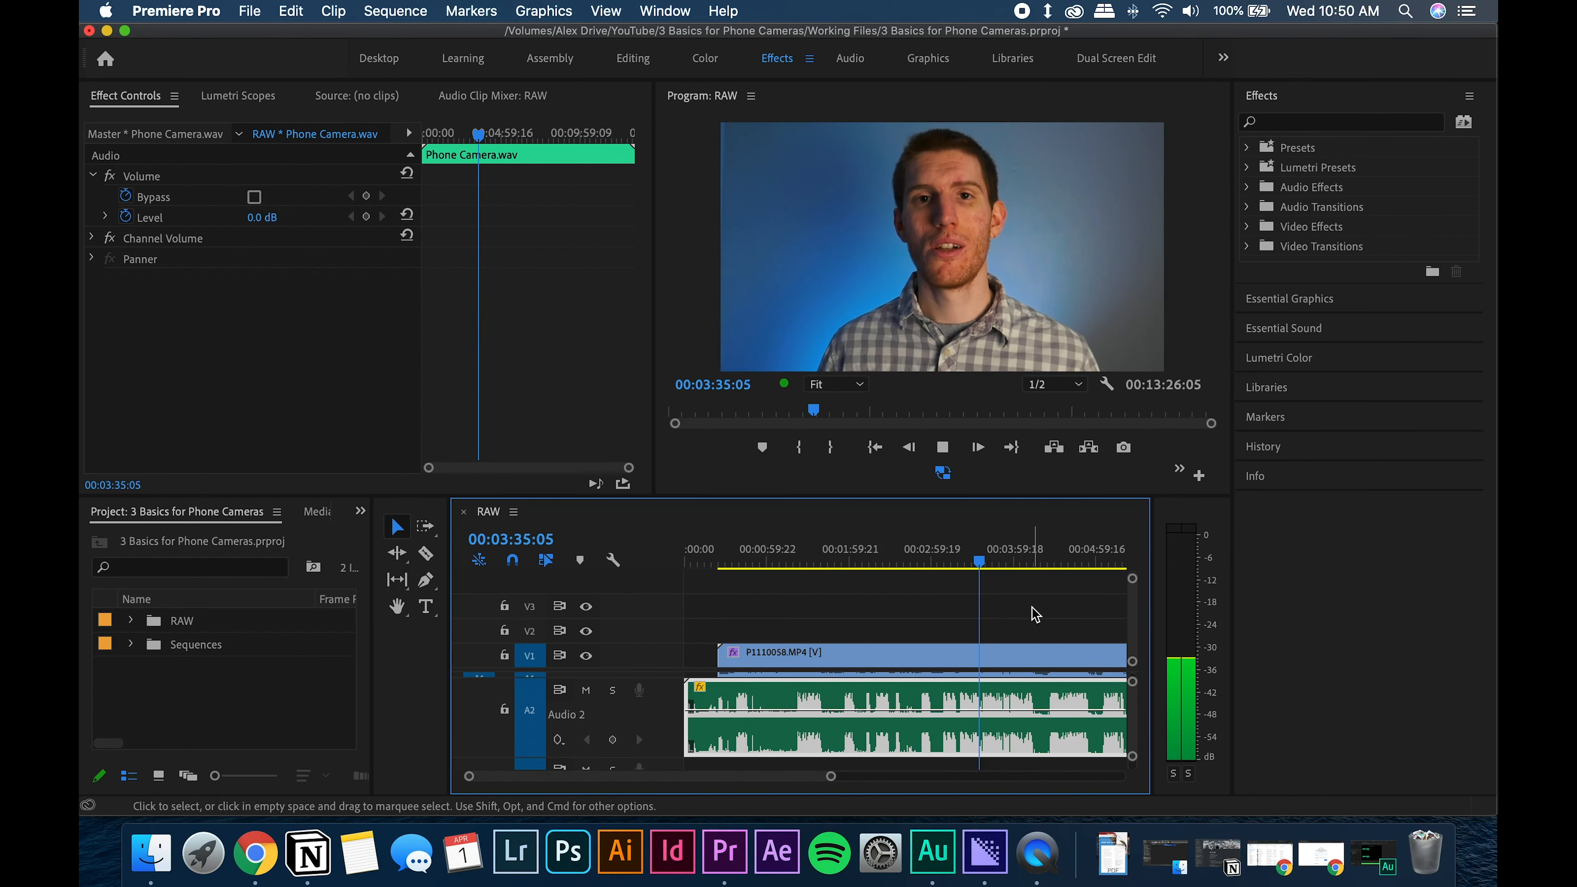
{"action": "key", "text": "space"}
- Reduce the audio track heights and fit the whole RAW sequence in the timeline
{"action": "left_click_drag", "start_coordinate": [830, 776], "coordinate": [1053, 775]}
{"action": "left_click", "coordinate": [1065, 736]}
{"action": "scroll", "coordinate": [1065, 736], "scroll_direction": "up", "scroll_amount": 2}
{"action": "left_click_drag", "start_coordinate": [1131, 748], "coordinate": [1130, 792]}
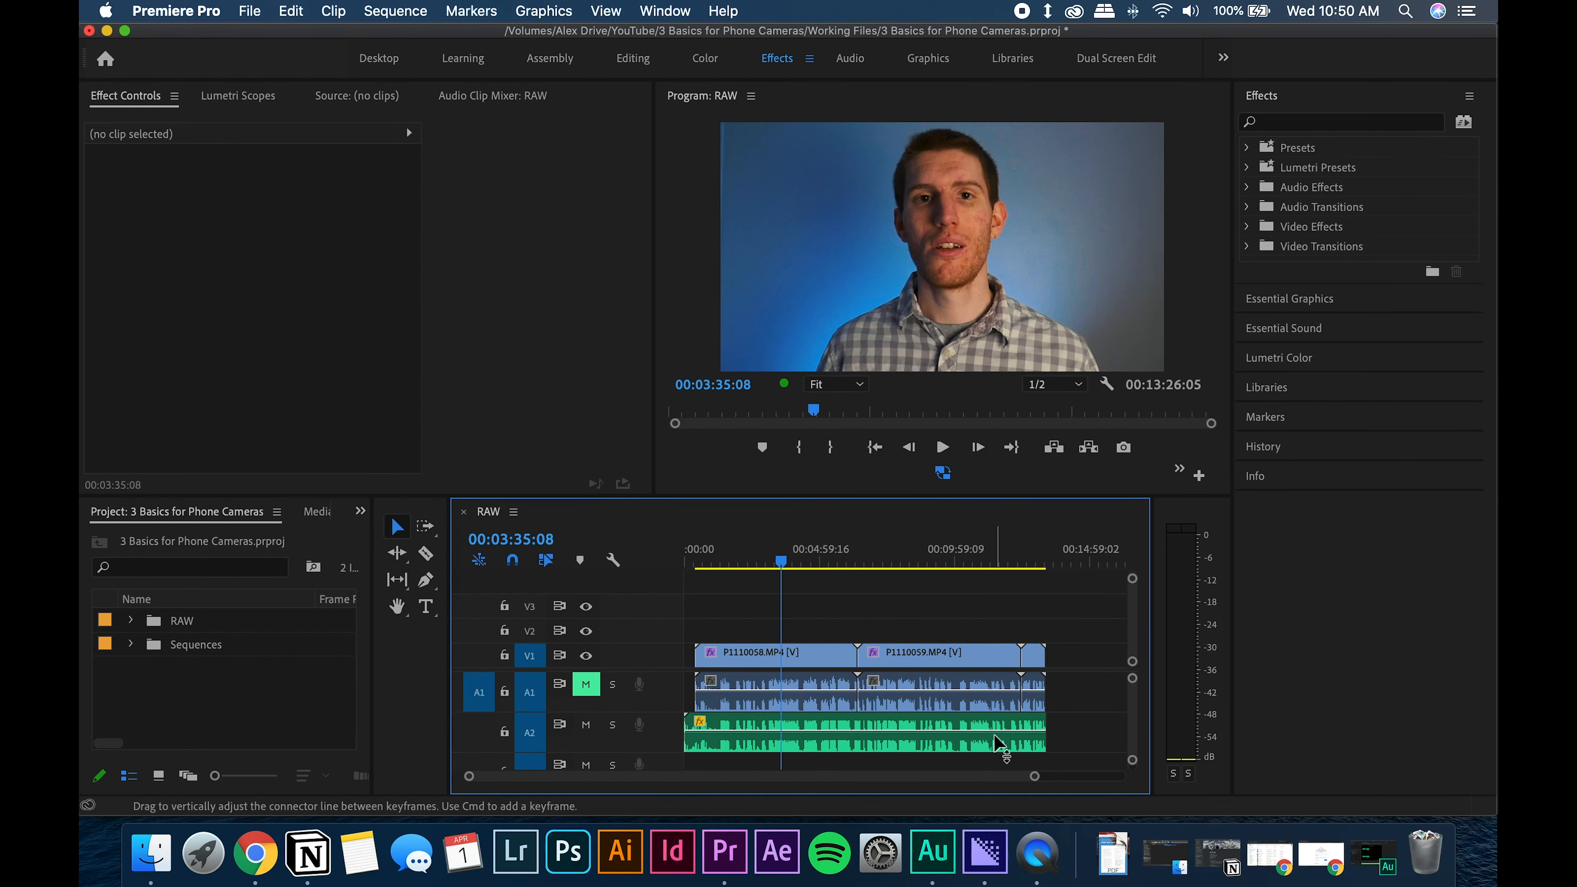
{"action": "left_click", "coordinate": [940, 724]}
{"action": "left_click", "coordinate": [860, 624]}
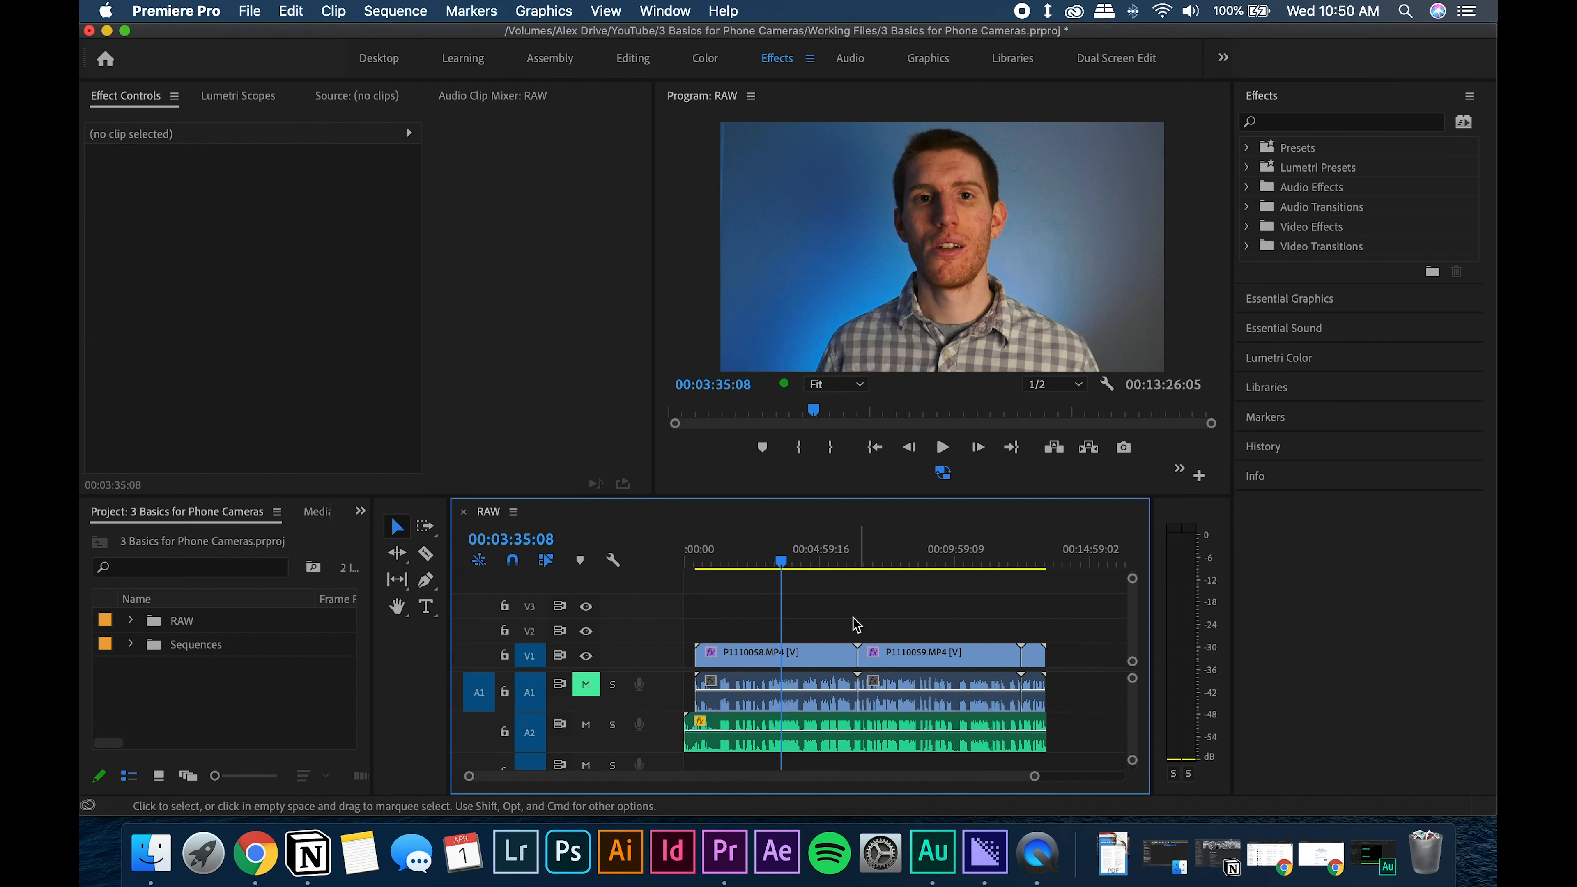
{"action": "left_click_drag", "start_coordinate": [1034, 775], "coordinate": [1020, 777]}
- Widen the project listing and create a new sequence from the RAW sequence in the Sequences bin
{"action": "left_click", "coordinate": [130, 646]}
{"action": "left_click", "coordinate": [214, 676]}
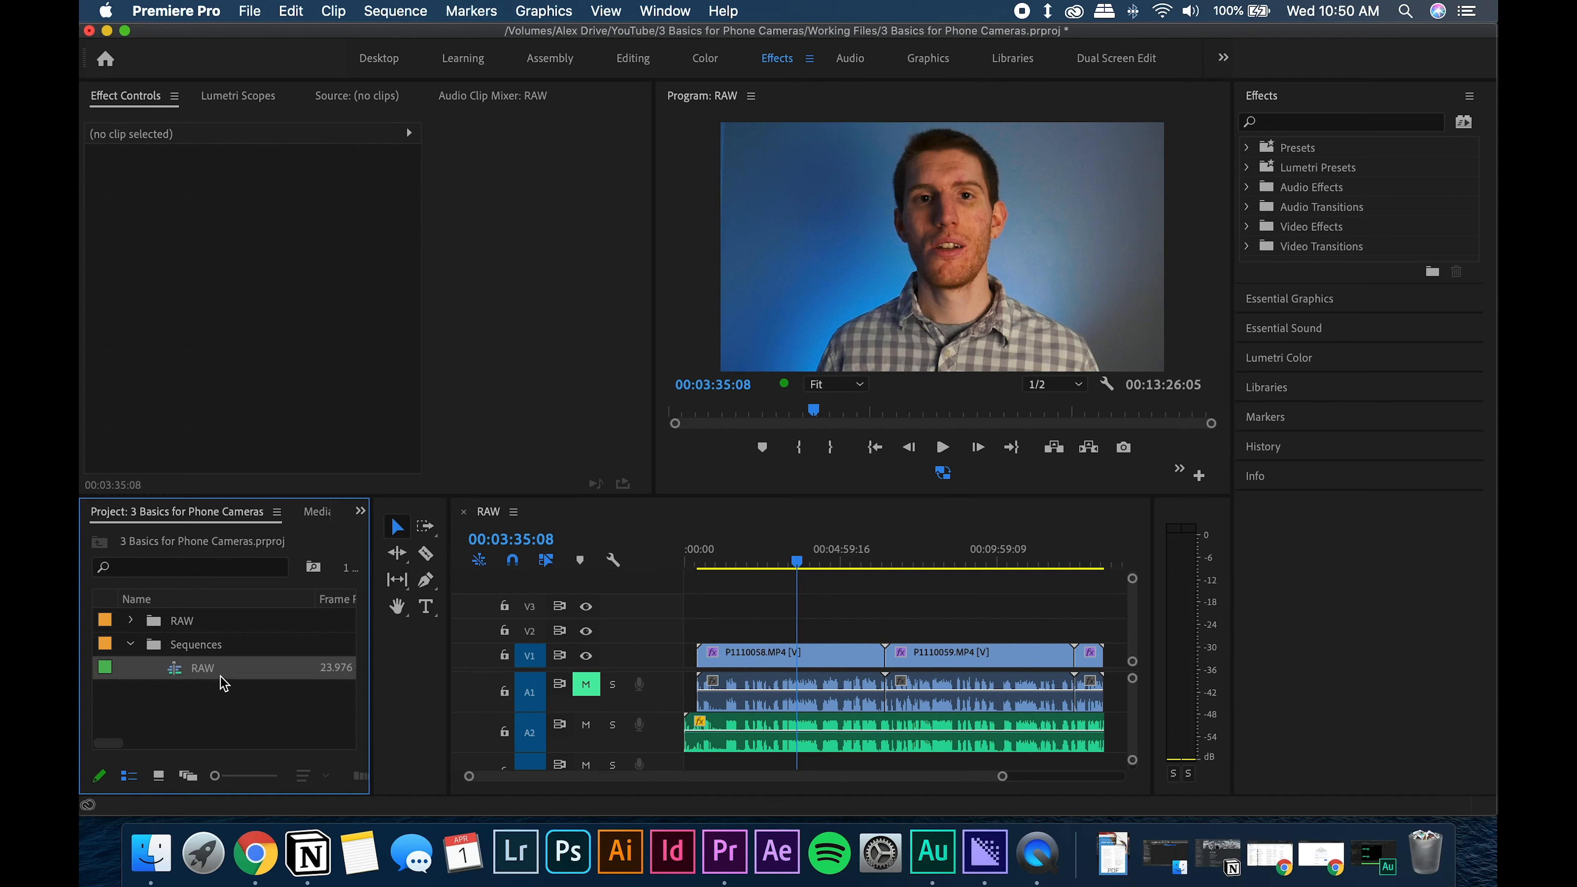
{"action": "left_click_drag", "start_coordinate": [372, 689], "coordinate": [494, 680]}
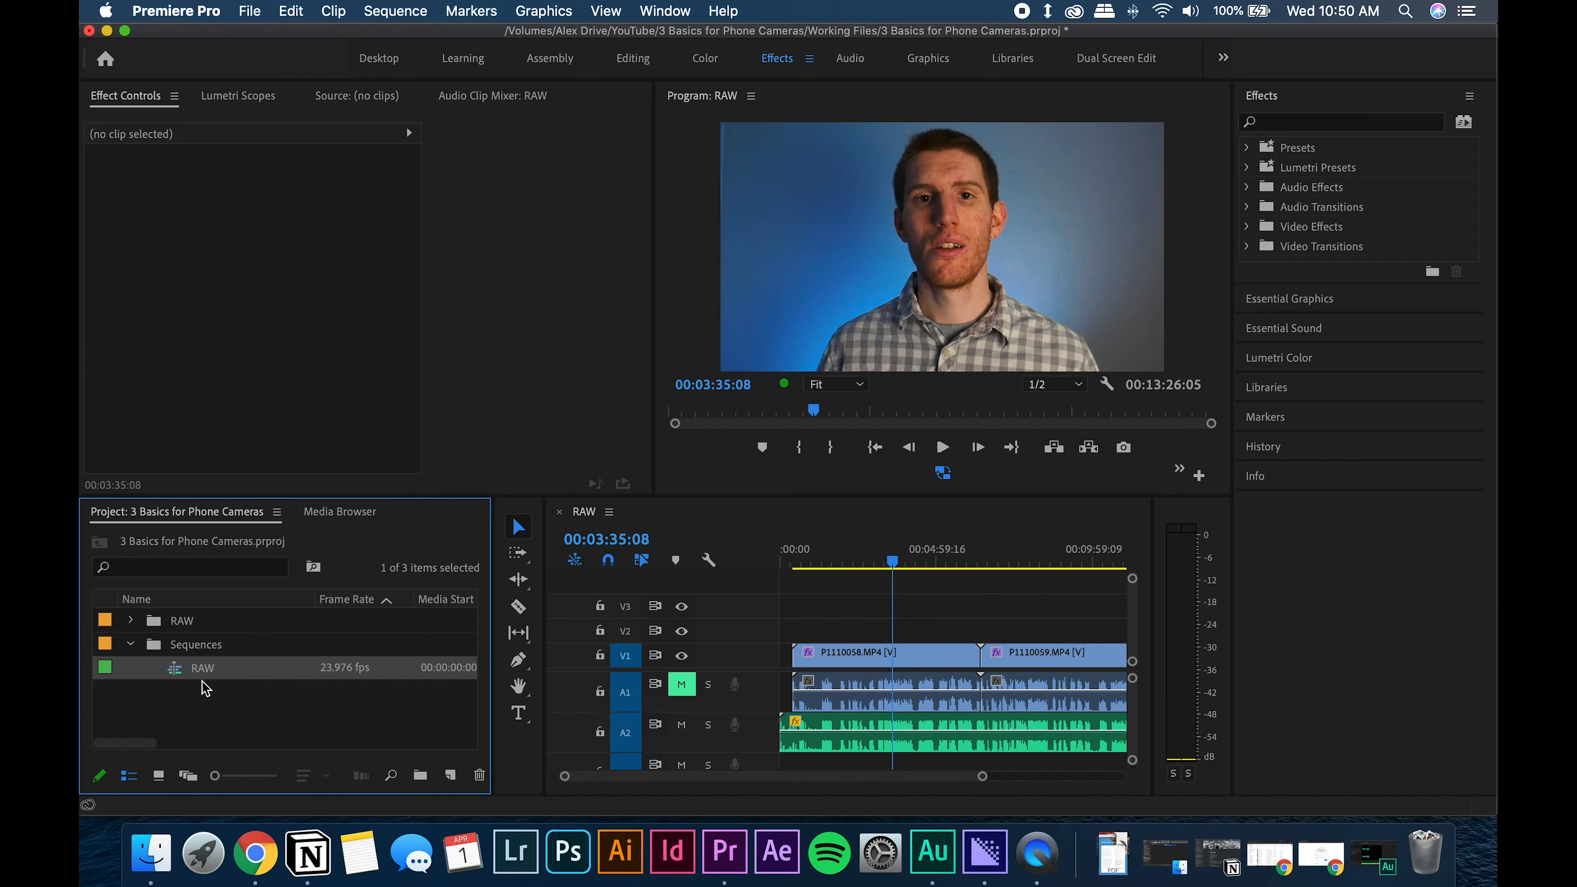
{"action": "left_click_drag", "start_coordinate": [441, 754], "coordinate": [448, 774]}
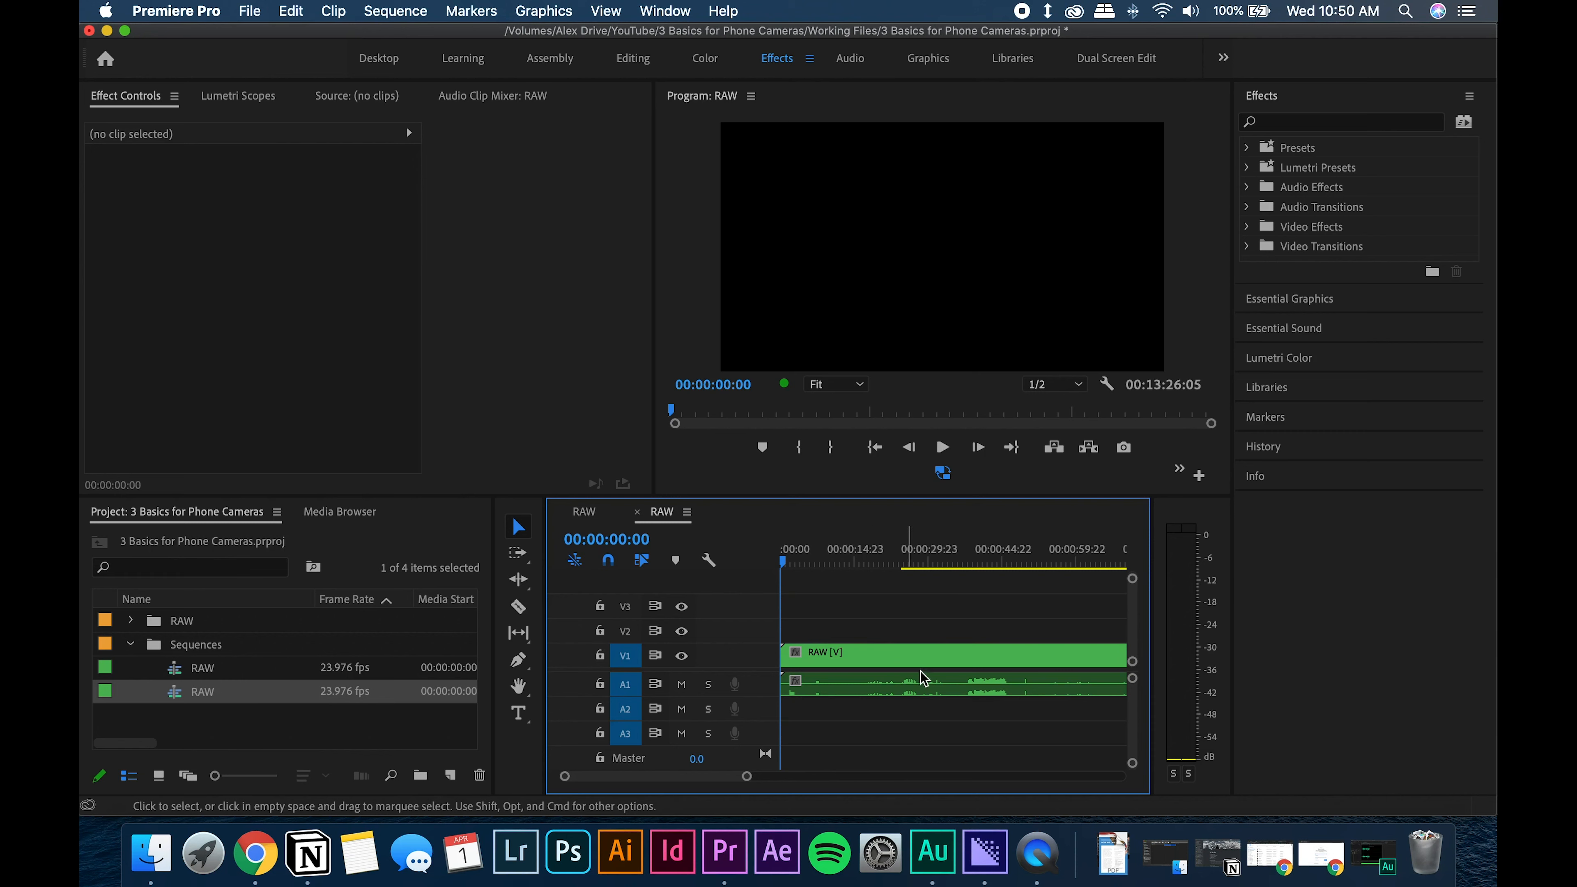
- Rename the newly created sequence in the Sequences bin as 3 Tips
{"action": "left_click", "coordinate": [169, 696]}
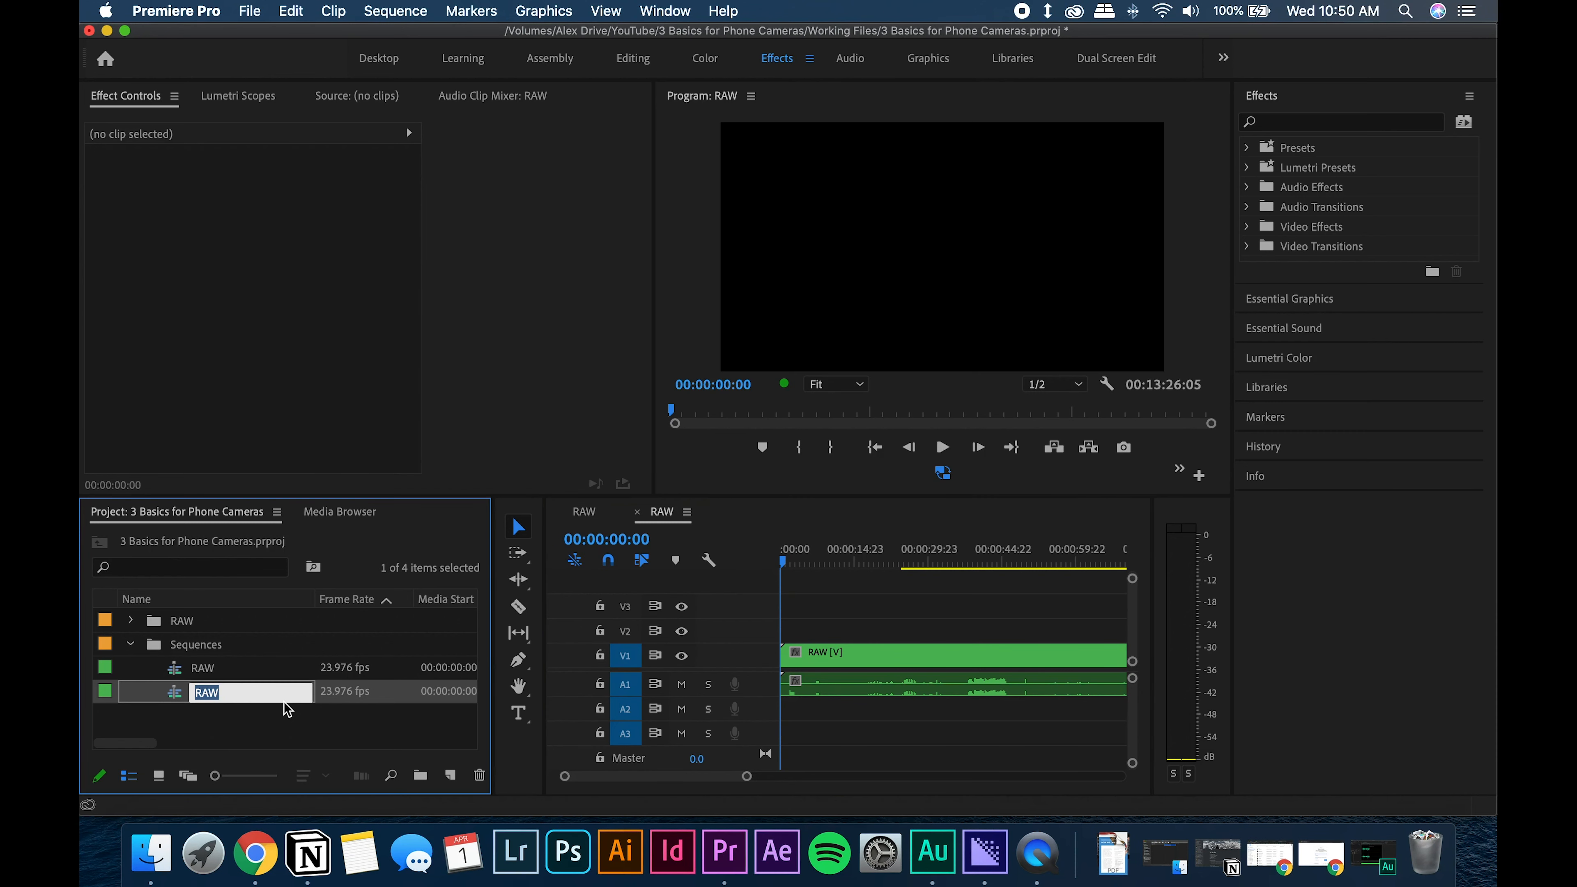
{"action": "type", "text": "3"}
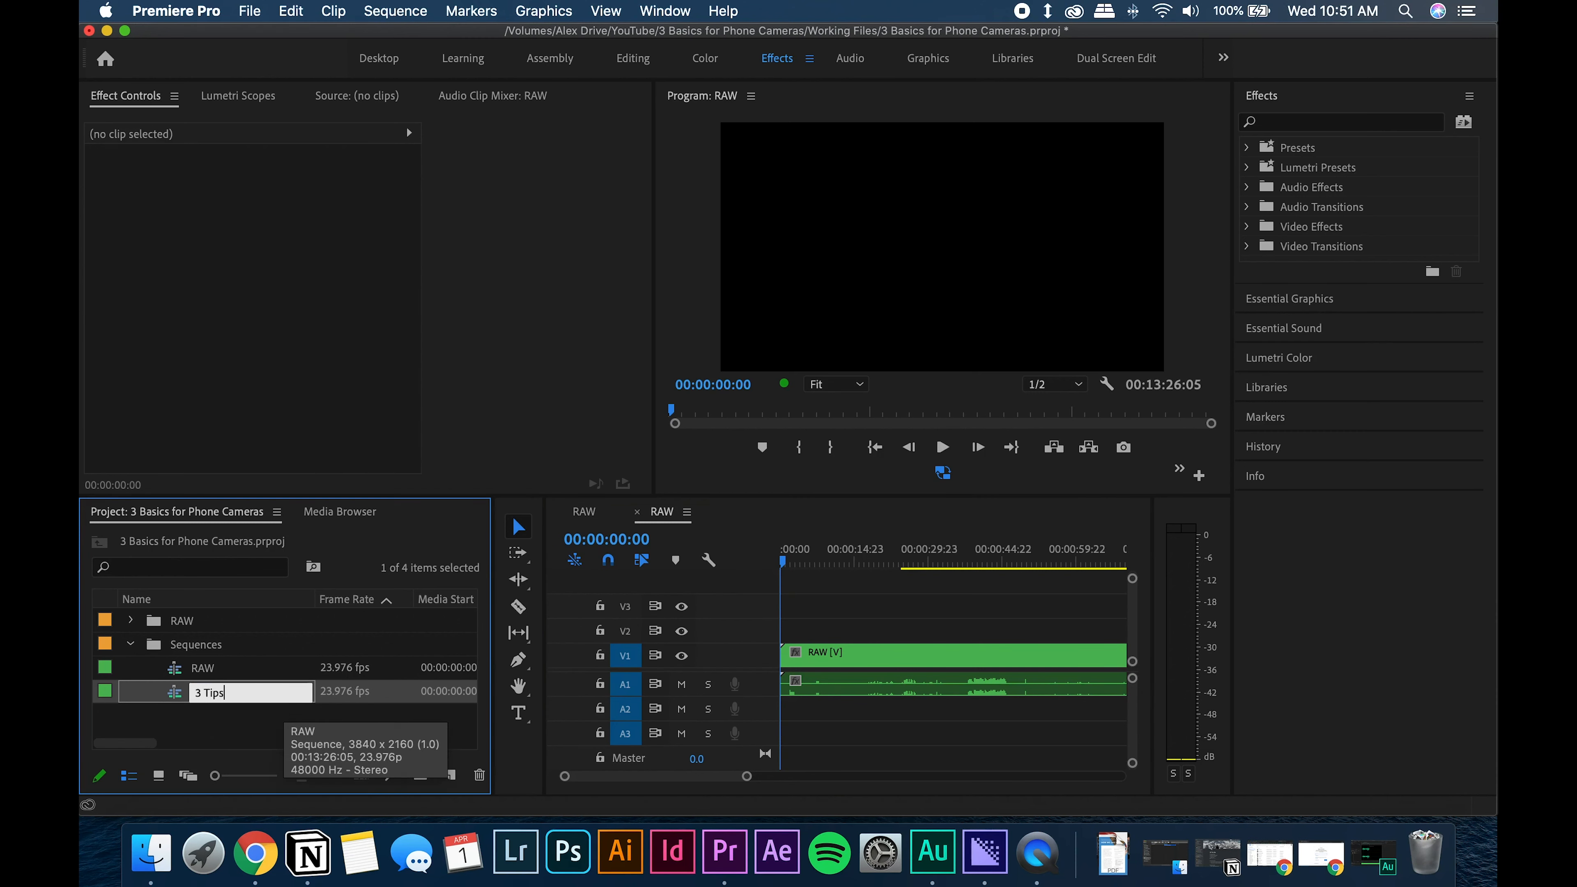
{"action": "type", "text": " Tips"}
{"action": "key", "text": "Return"}
- Examine the nested RAW clip in the 3 Tips sequence at several times and compare it with the original RAW sequence
{"action": "left_click_drag", "start_coordinate": [747, 776], "coordinate": [1075, 772]}
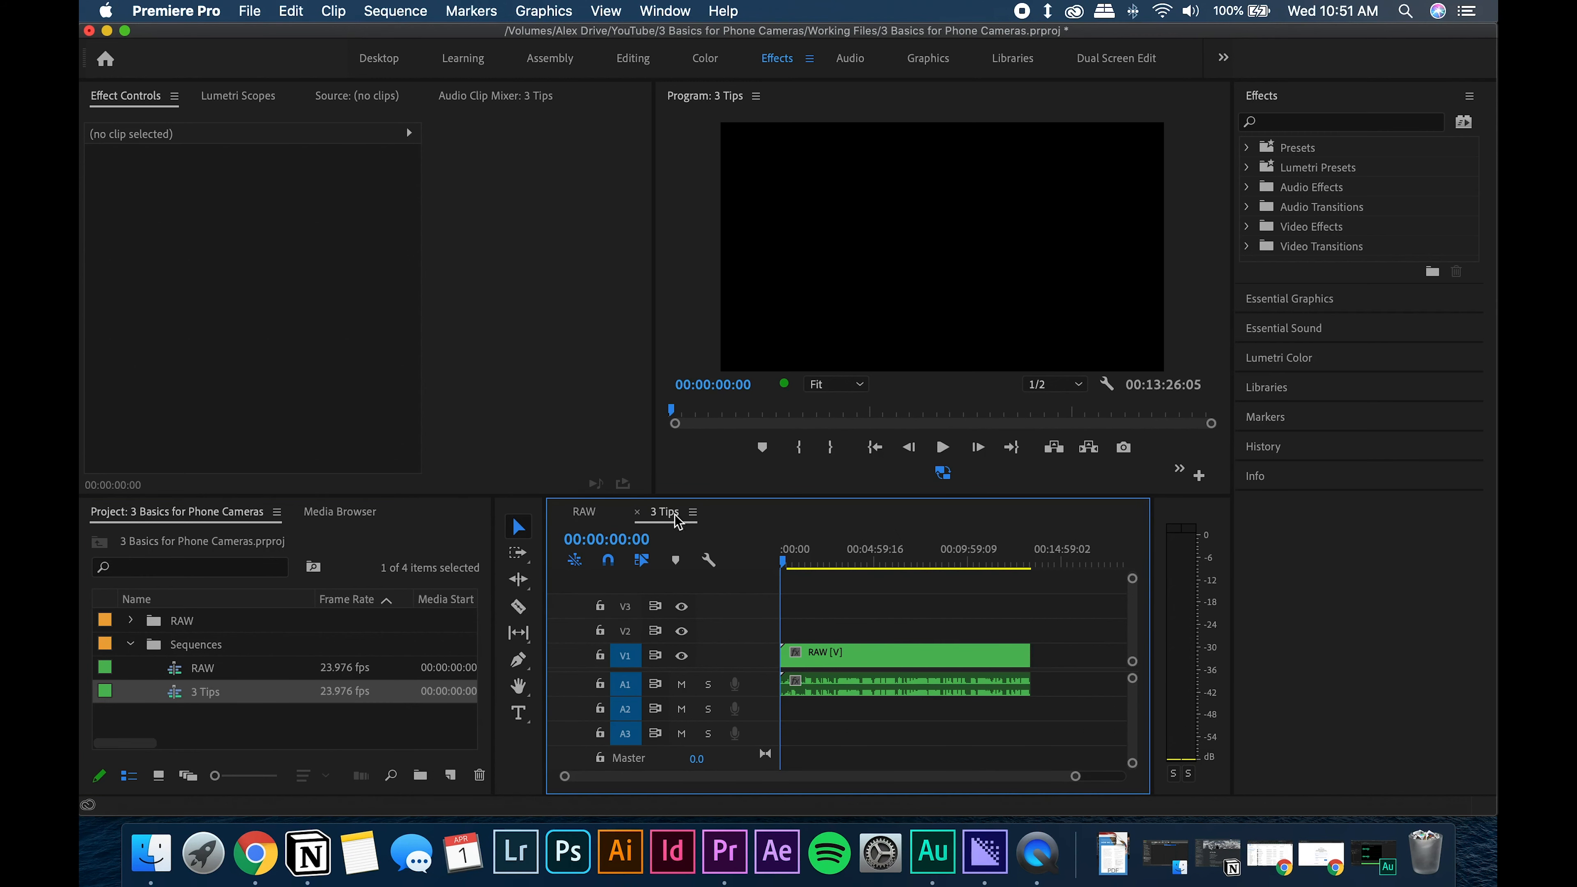
{"action": "left_click", "coordinate": [850, 654]}
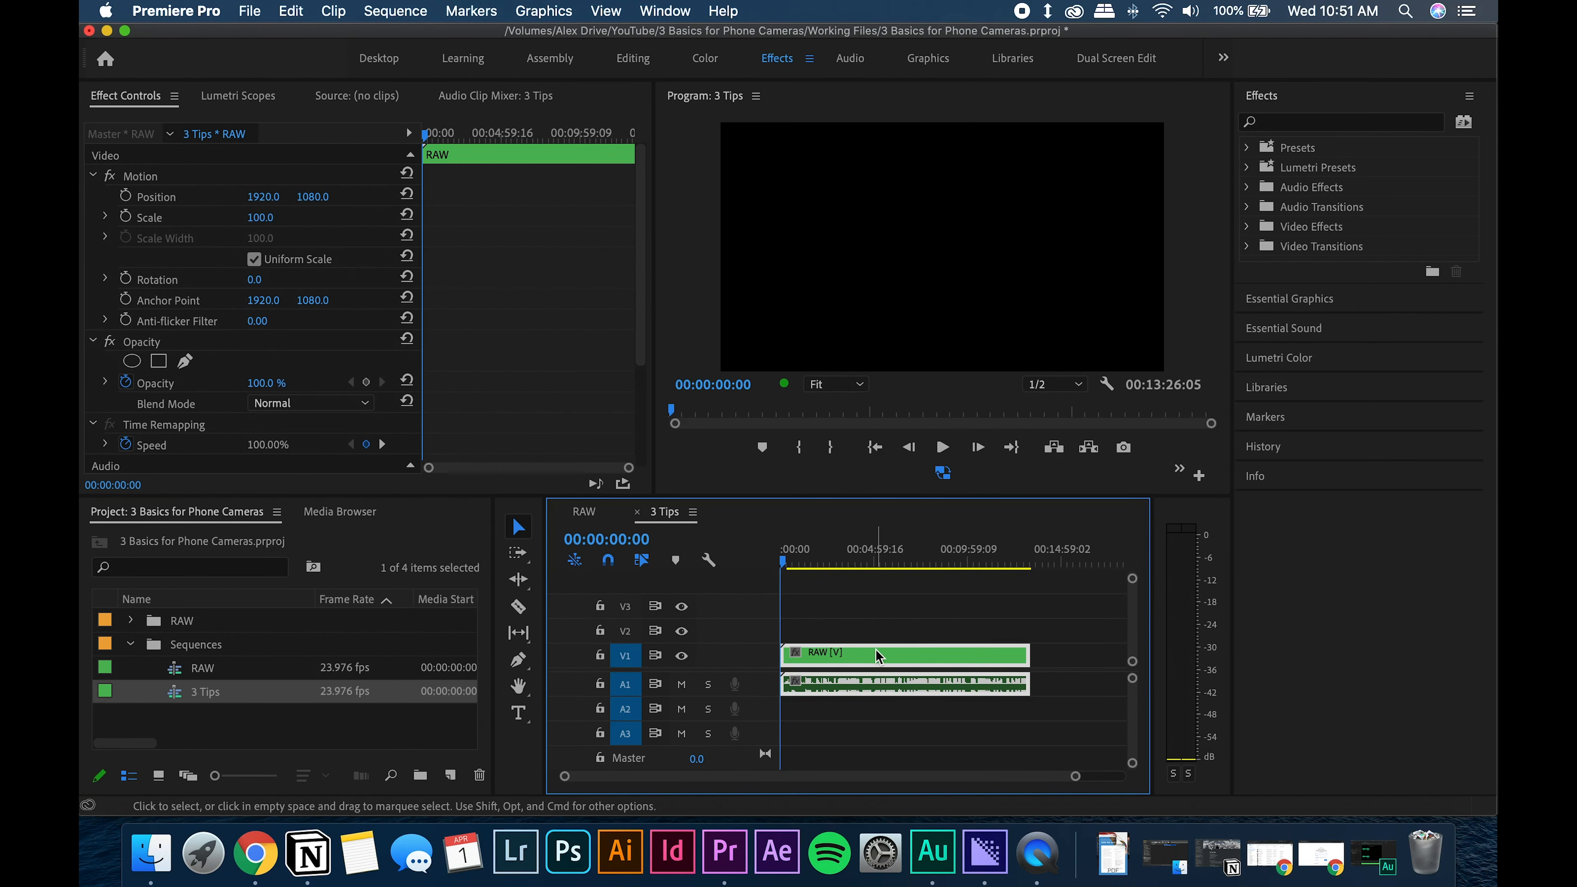
{"action": "left_click", "coordinate": [850, 569]}
{"action": "left_click", "coordinate": [897, 636]}
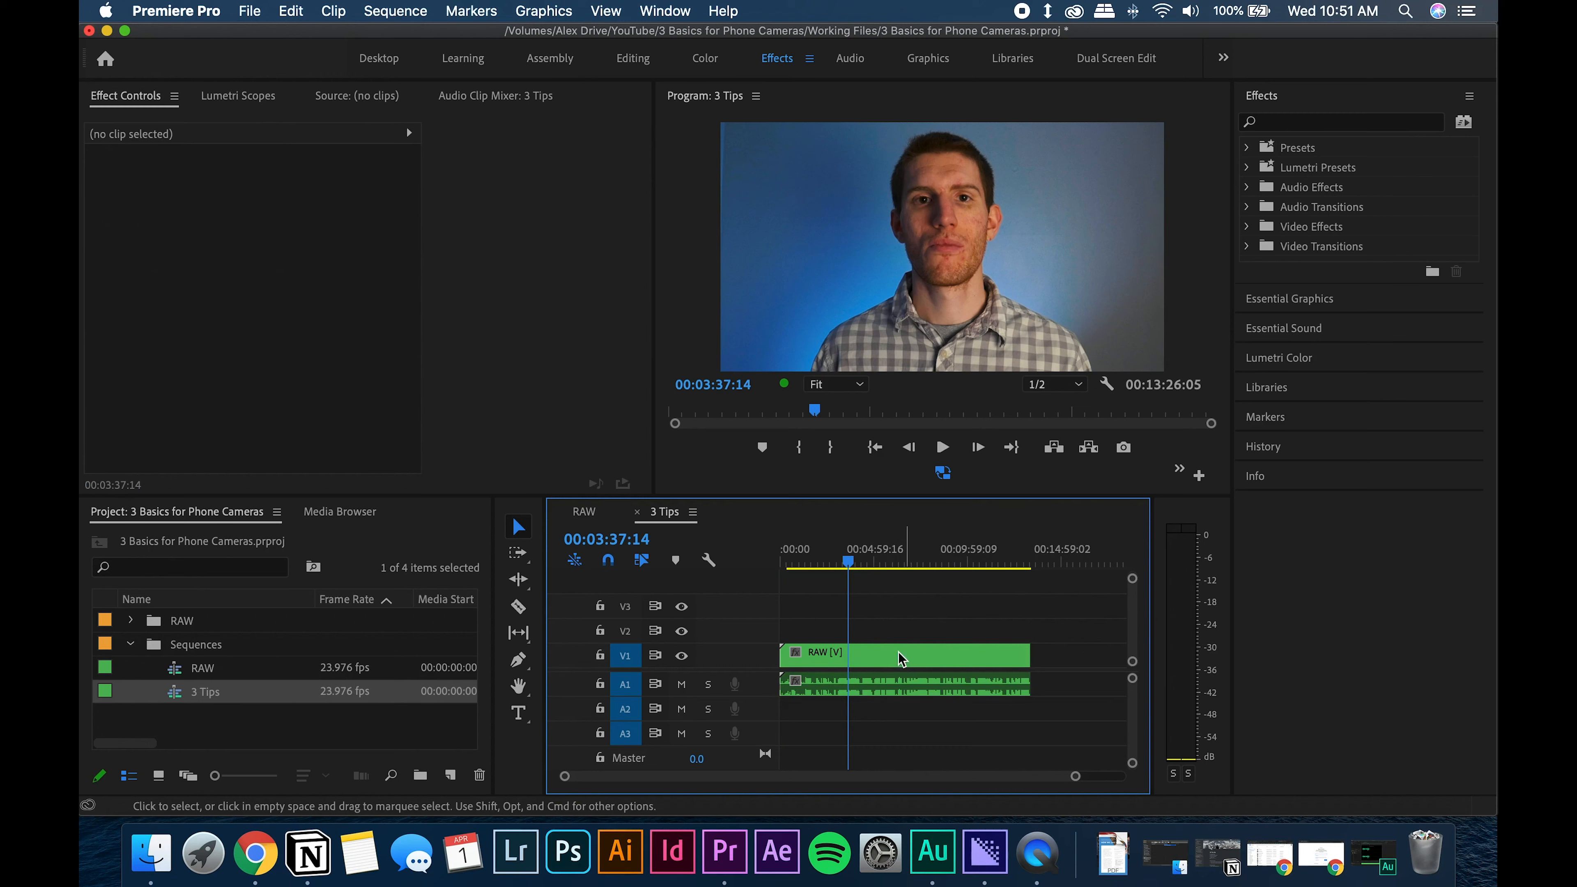
{"action": "left_click_drag", "start_coordinate": [838, 565], "coordinate": [957, 563]}
{"action": "left_click", "coordinate": [591, 517]}
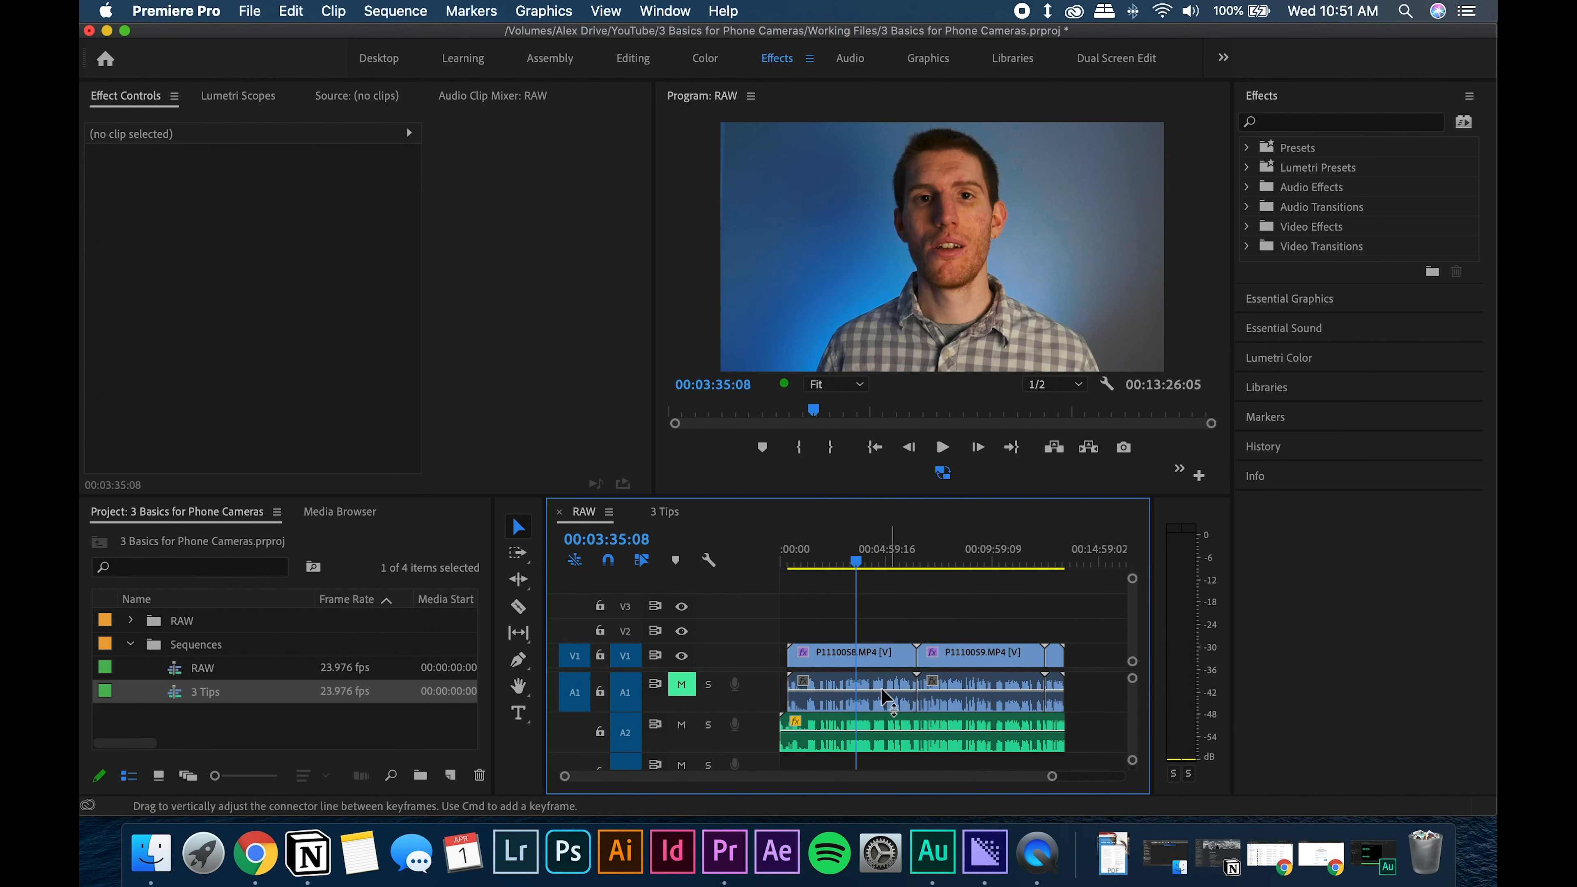
{"action": "left_click", "coordinate": [674, 514]}
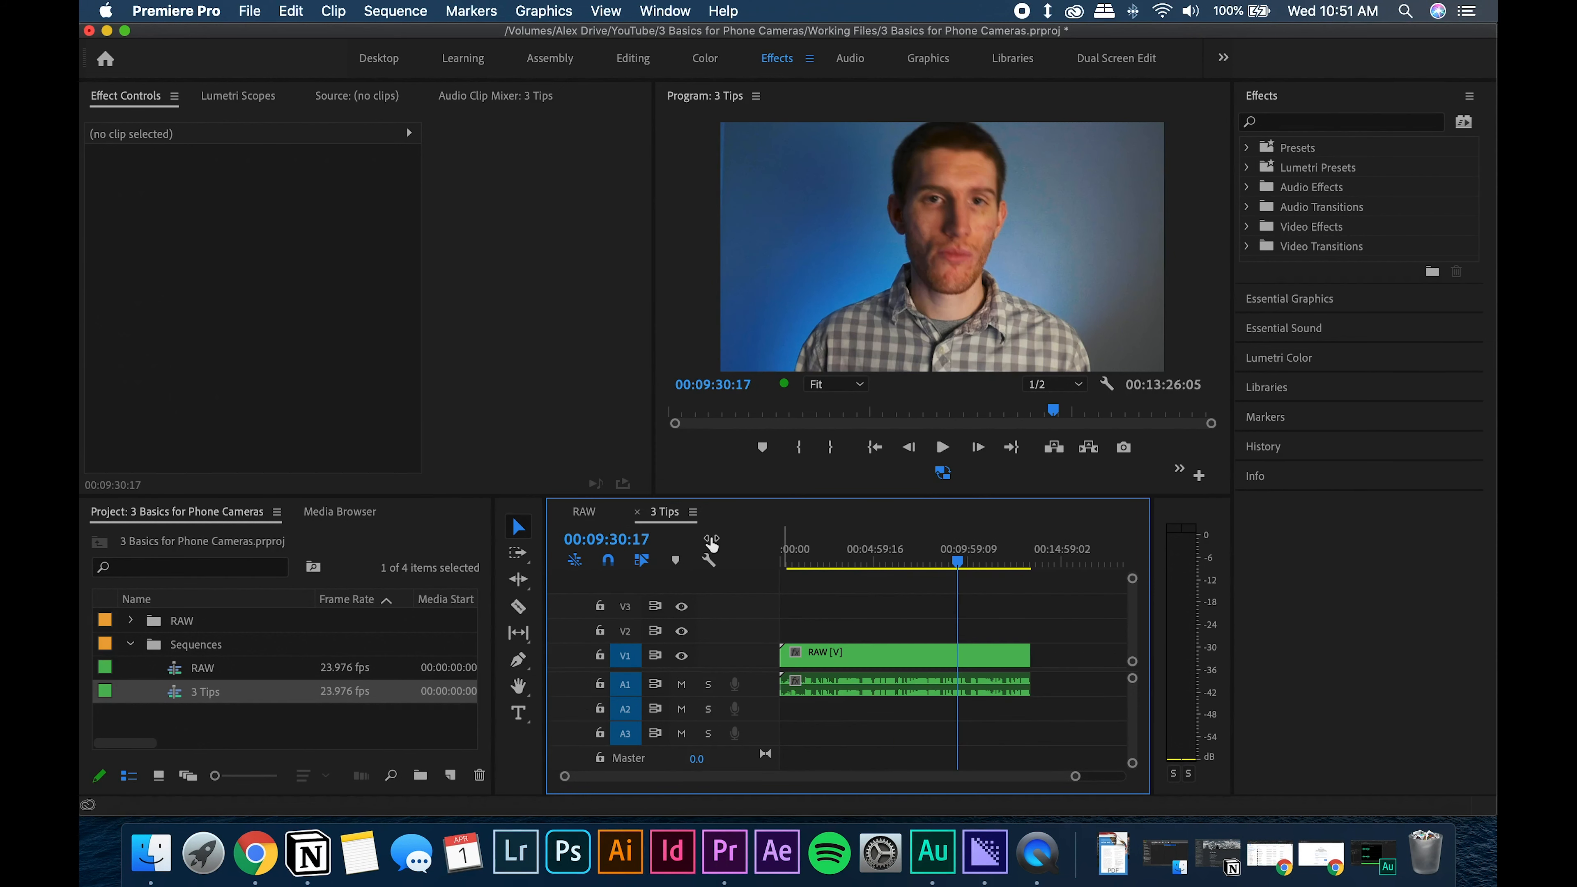
{"action": "left_click", "coordinate": [692, 511]}
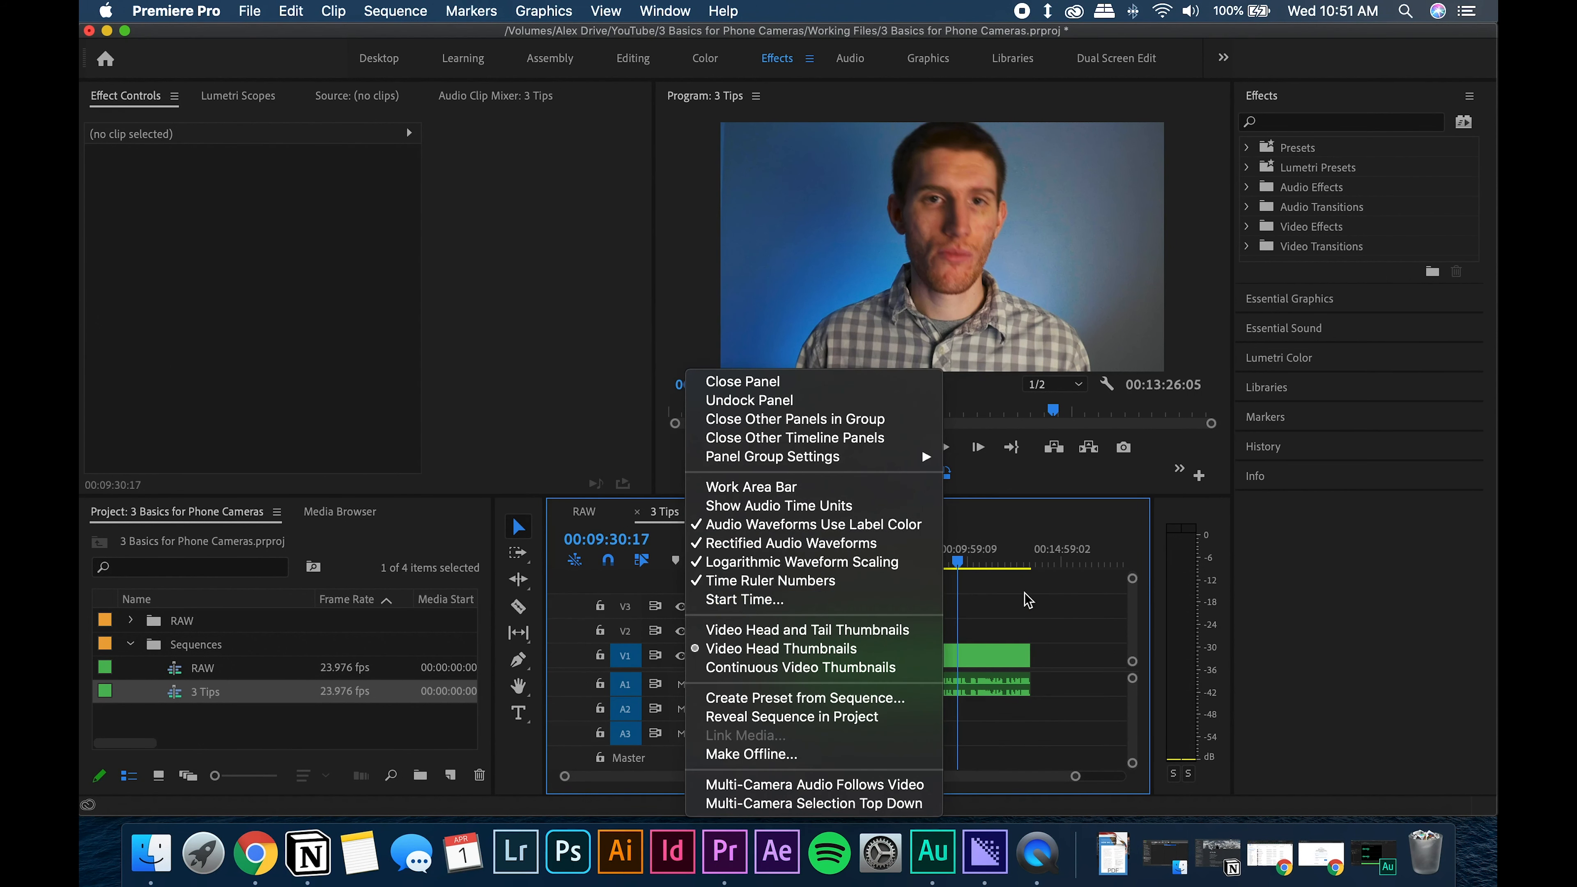
{"action": "left_click", "coordinate": [934, 582]}
- Replace the nested RAW clip in the 3 Tips sequence with copies of all video and audio clips from the RAW sequence
{"action": "left_click", "coordinate": [819, 657]}
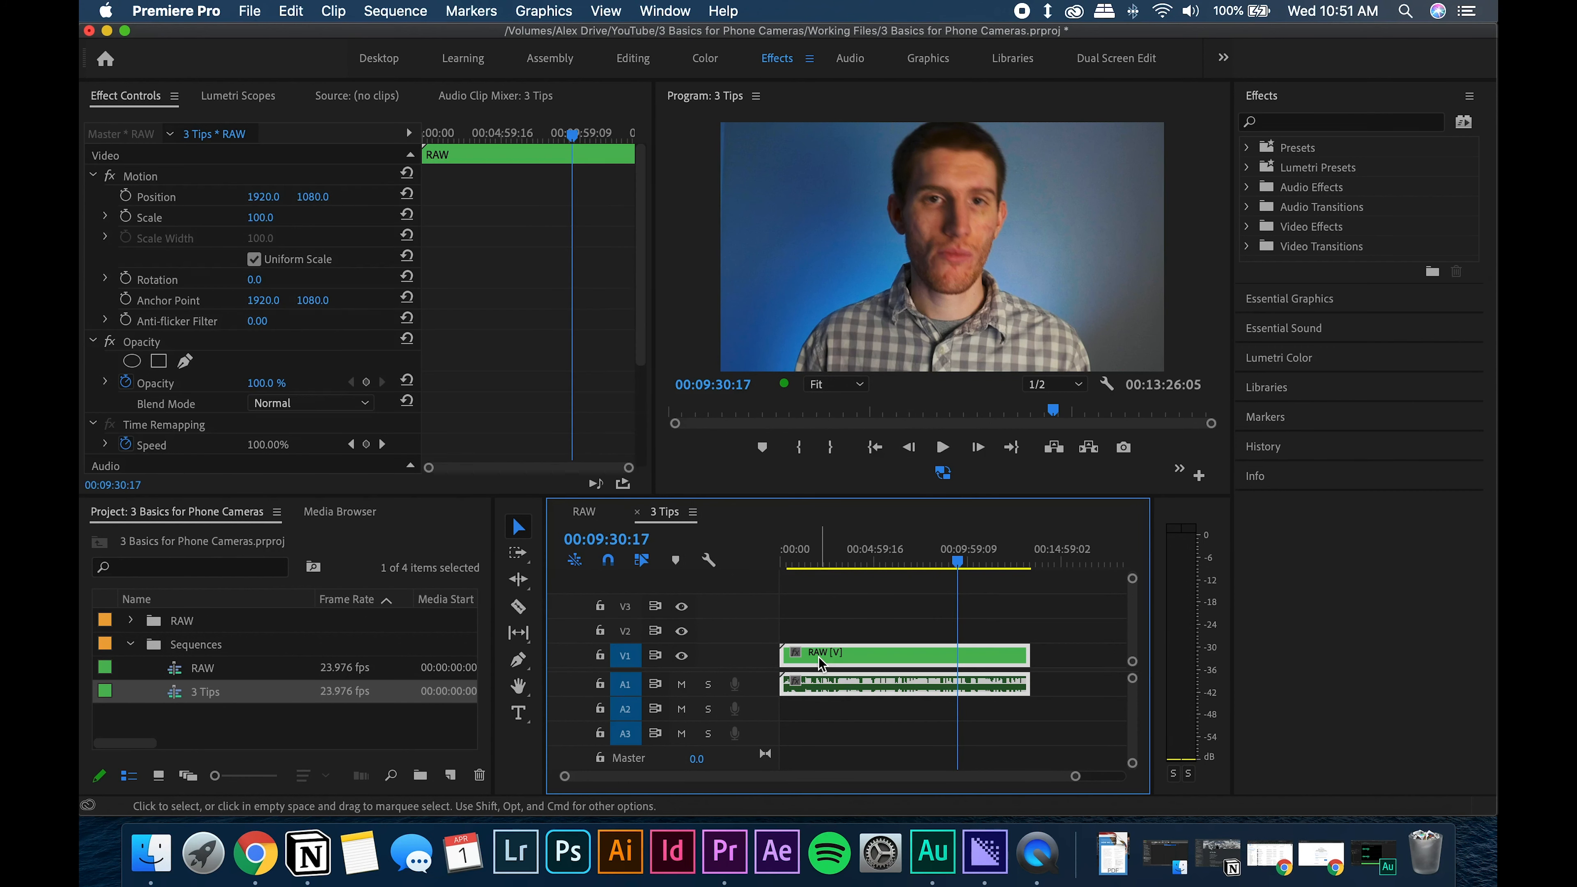
{"action": "key", "text": "Delete"}
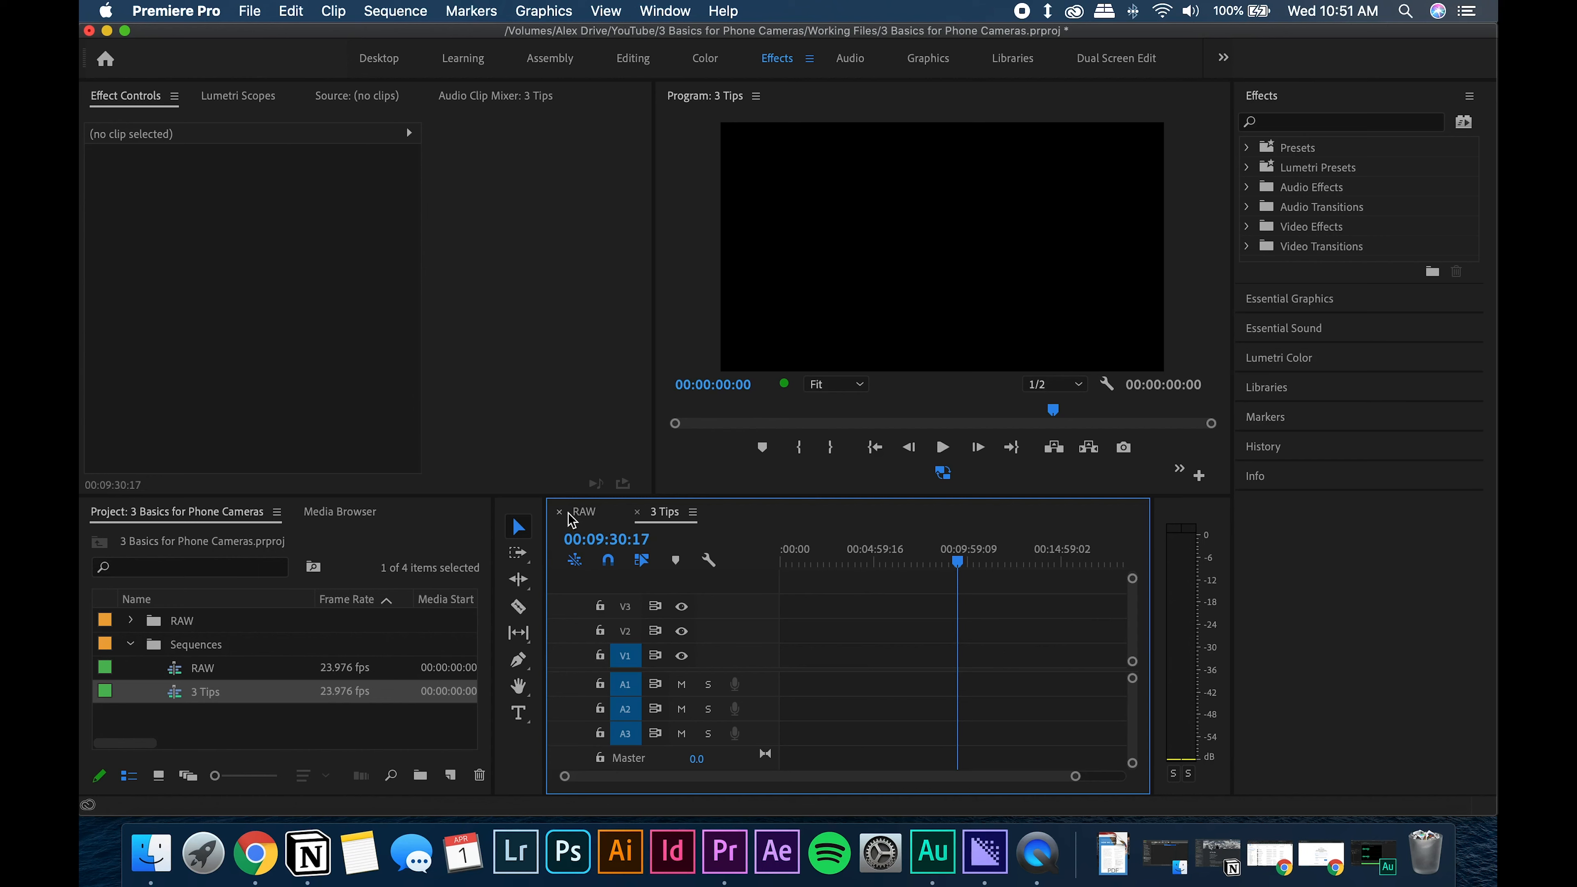
{"action": "left_click", "coordinate": [583, 511]}
{"action": "left_click_drag", "start_coordinate": [1093, 619], "coordinate": [795, 739]}
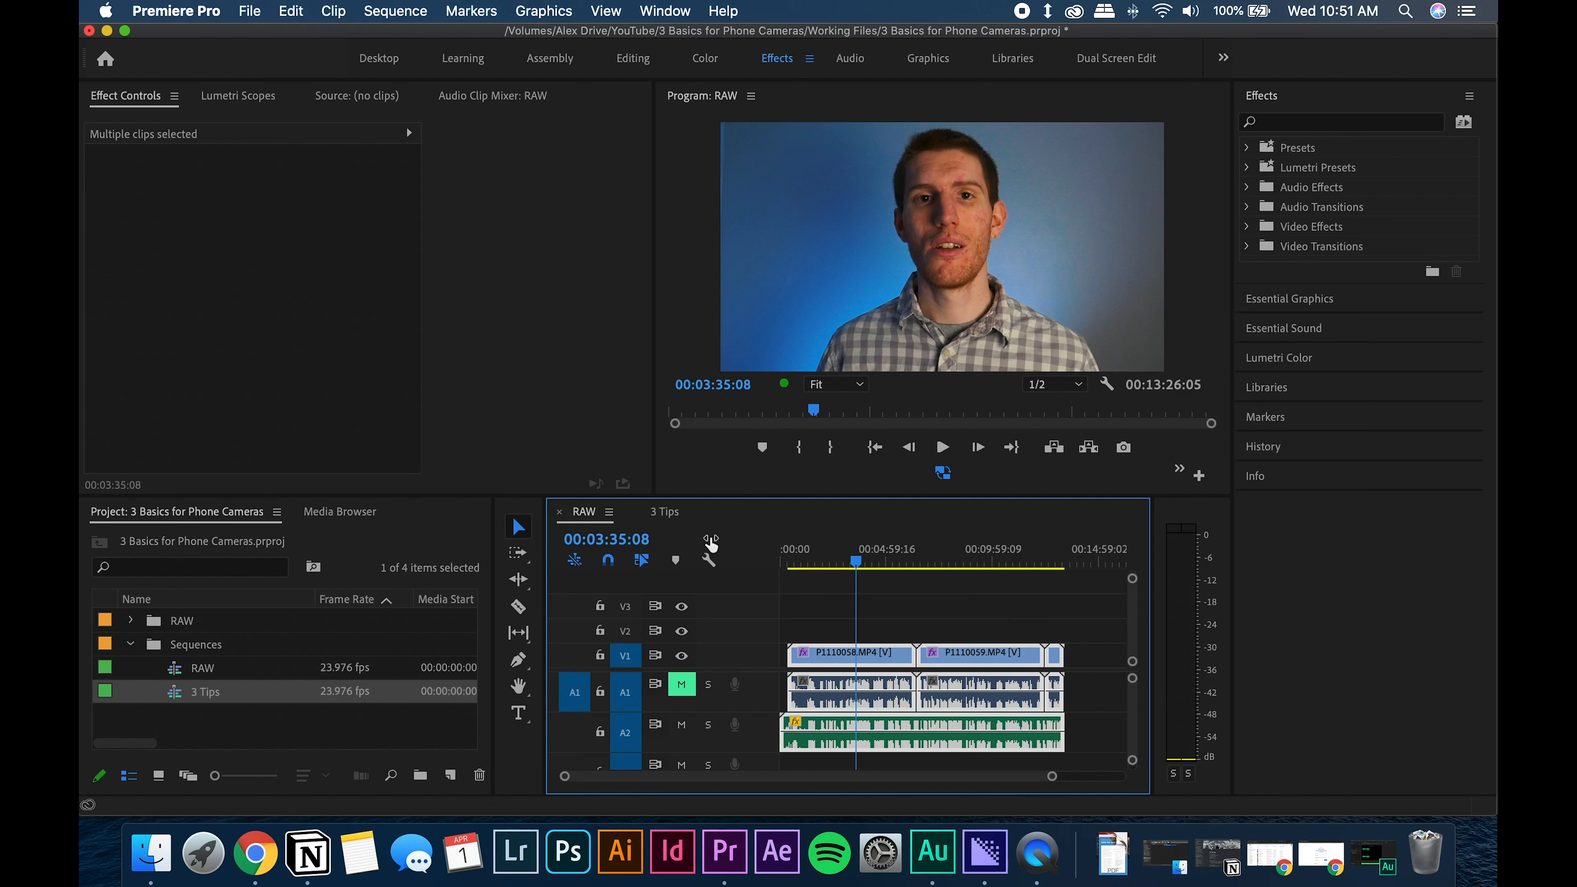
{"action": "left_click", "coordinate": [687, 515]}
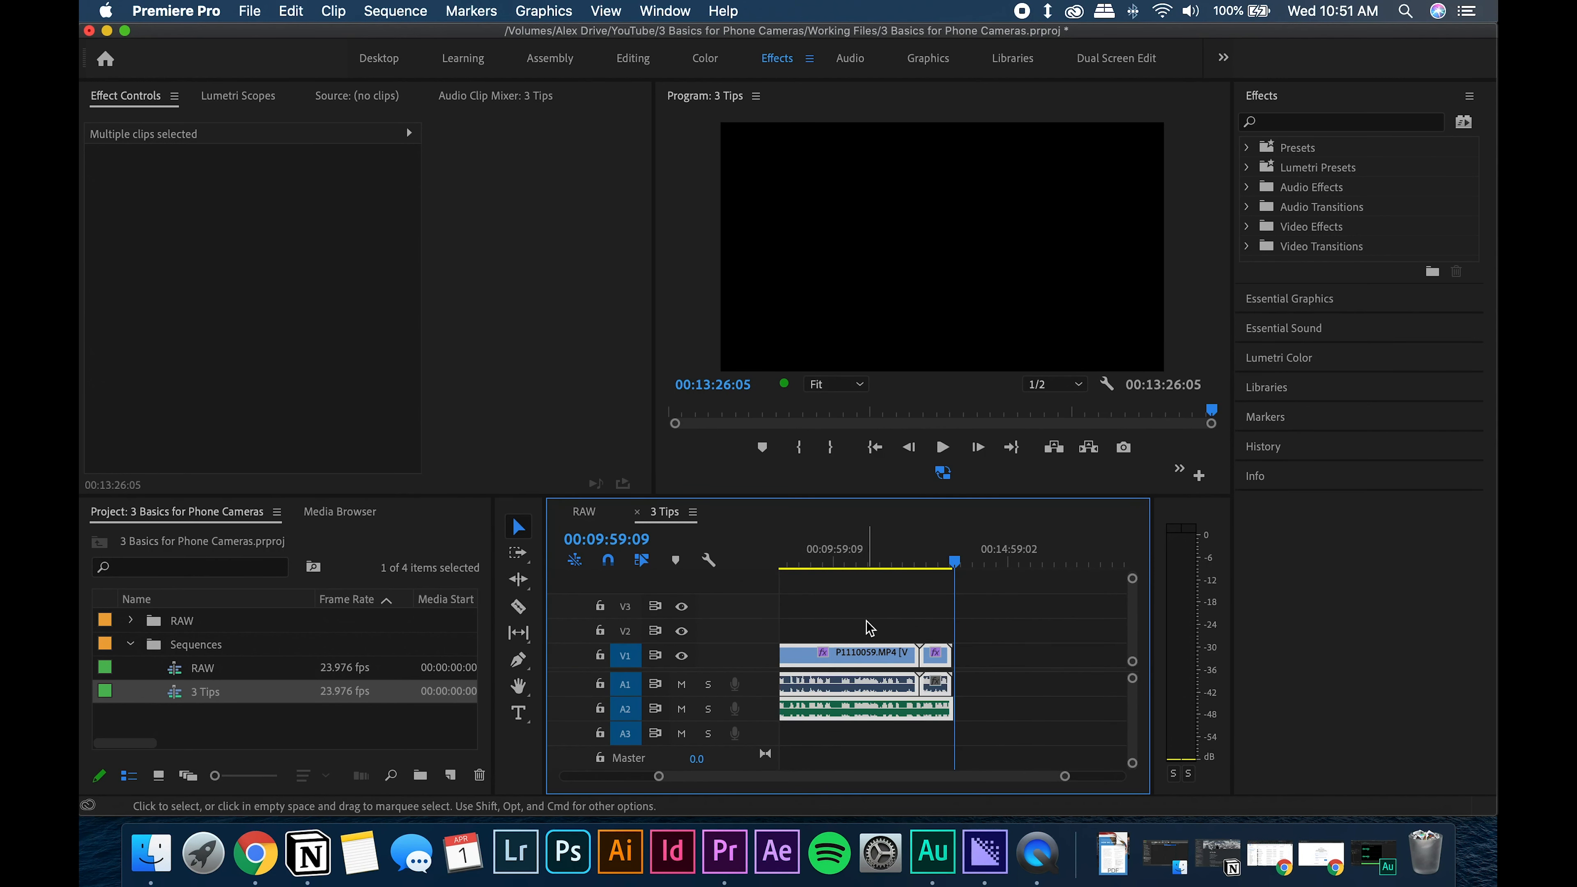
- Compare the full set of clips in the RAW sequence with the copies in the 3 Tips sequence
{"action": "left_click", "coordinate": [595, 514]}
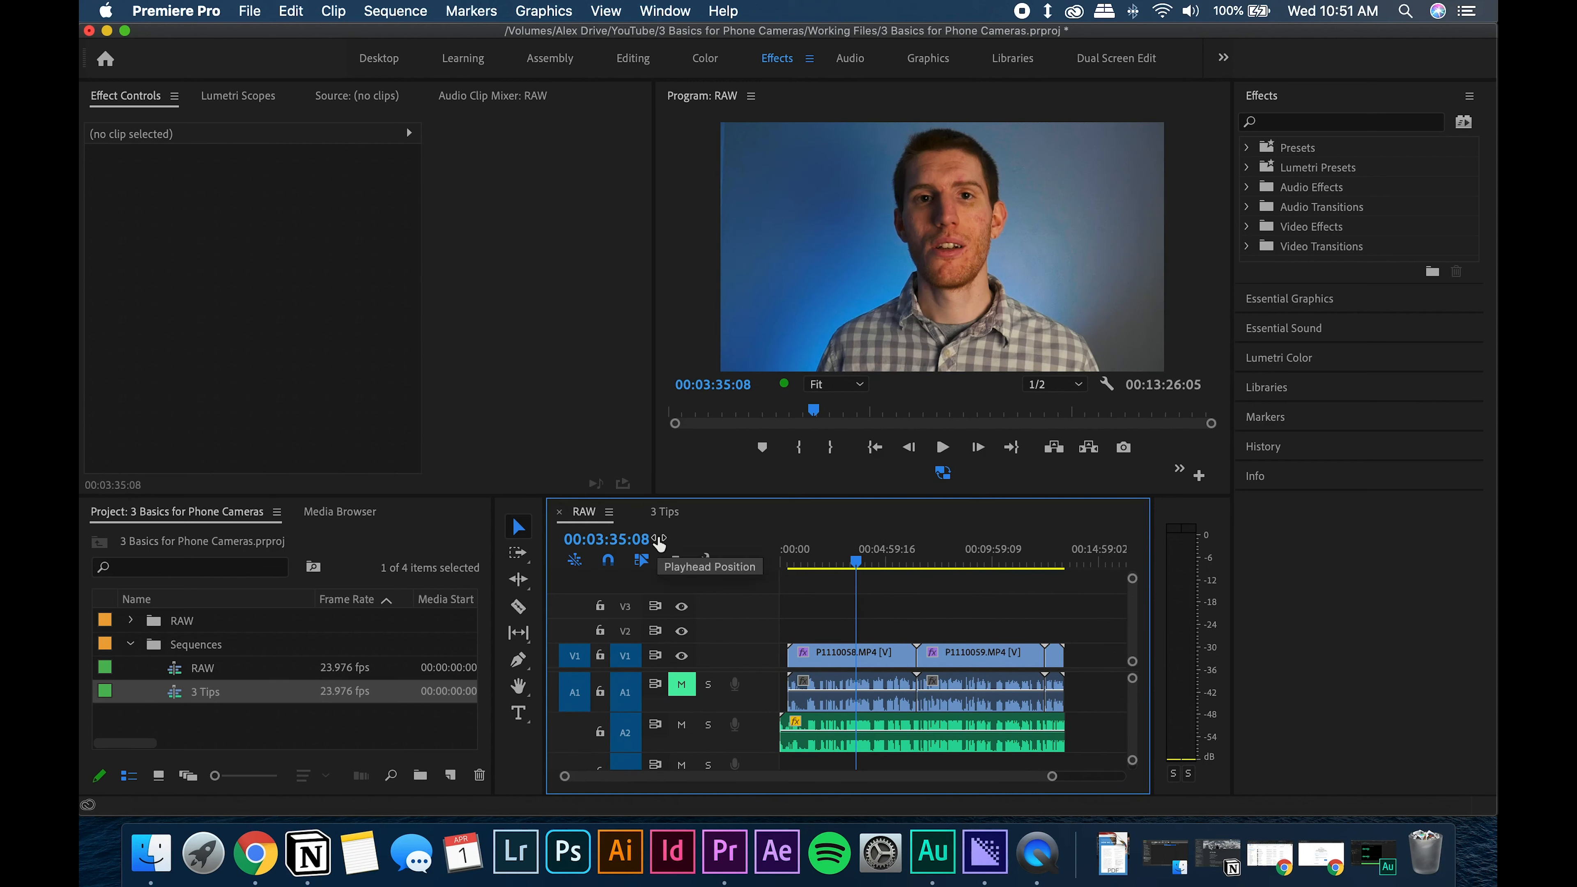
{"action": "left_click", "coordinate": [663, 512]}
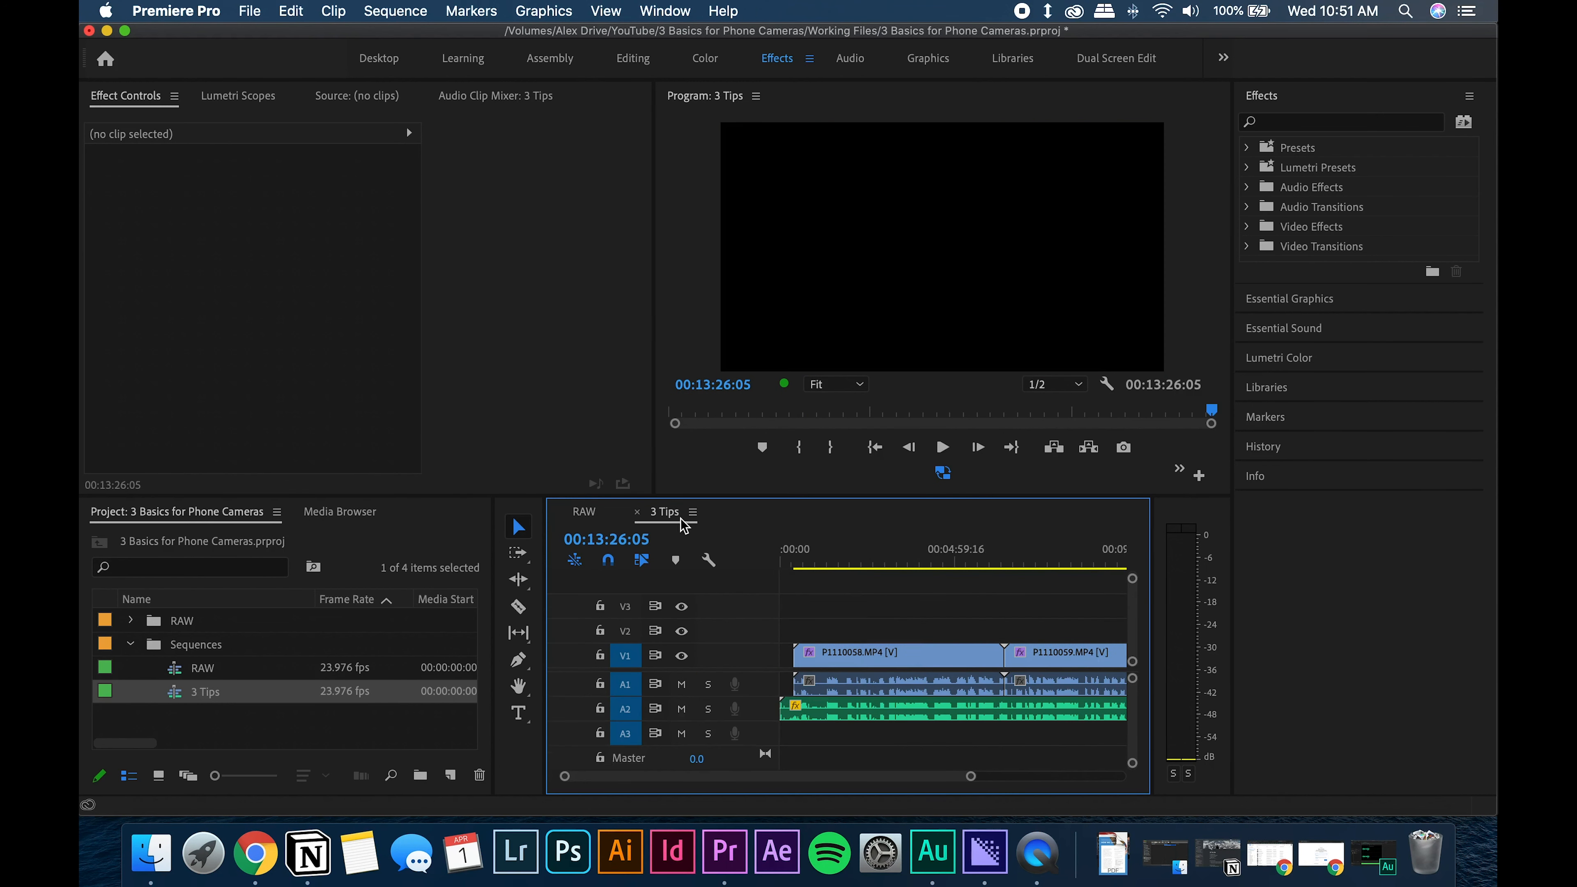
{"action": "left_click_drag", "start_coordinate": [970, 775], "coordinate": [1099, 776]}
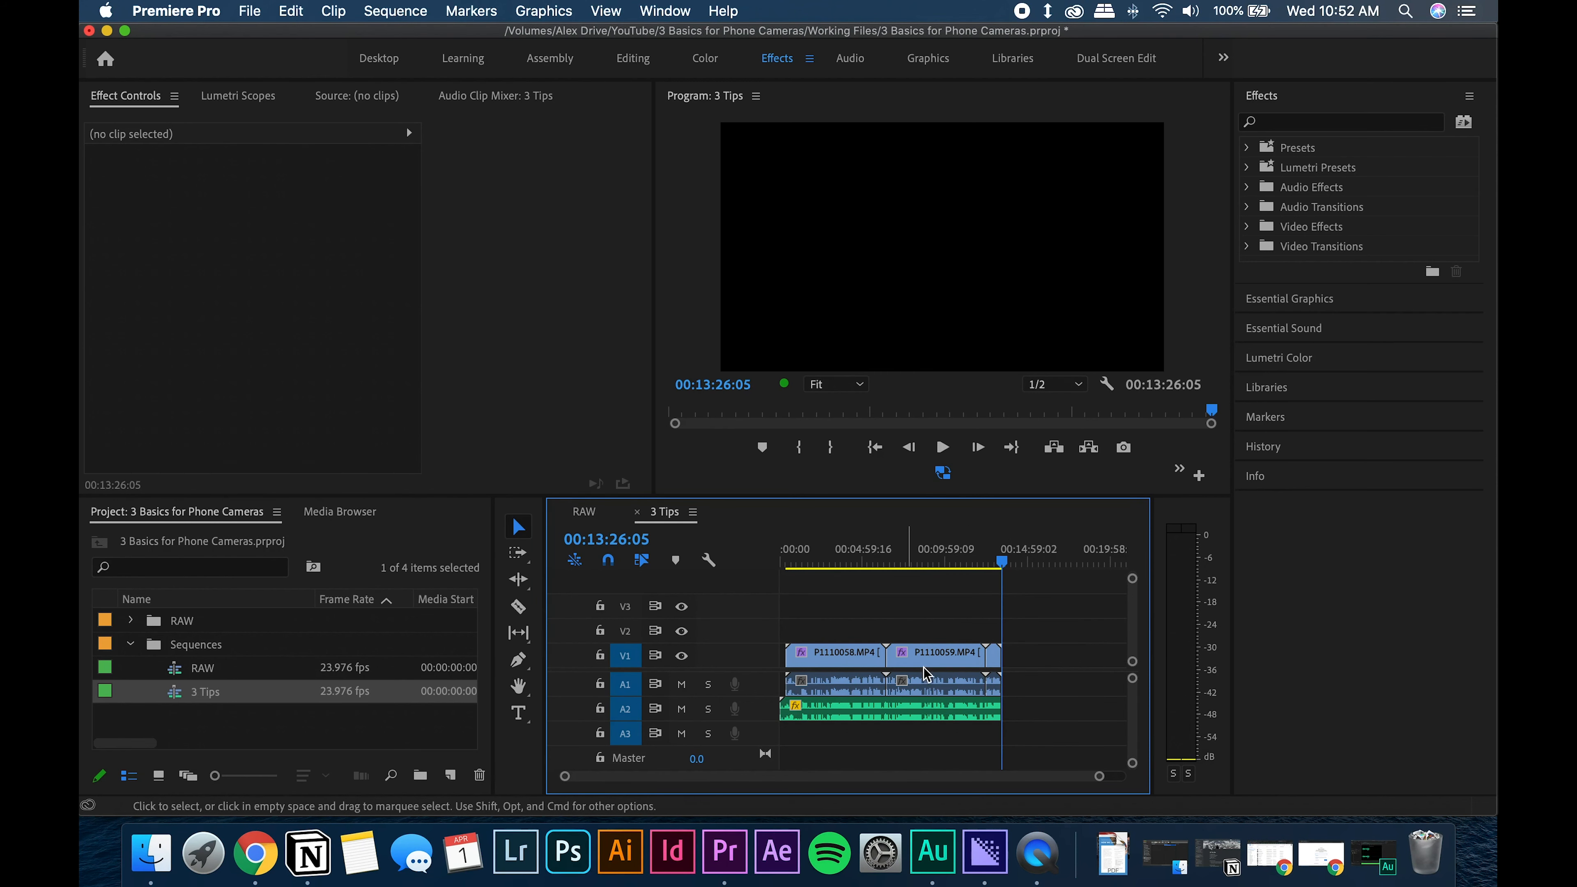
{"action": "left_click", "coordinate": [585, 513]}
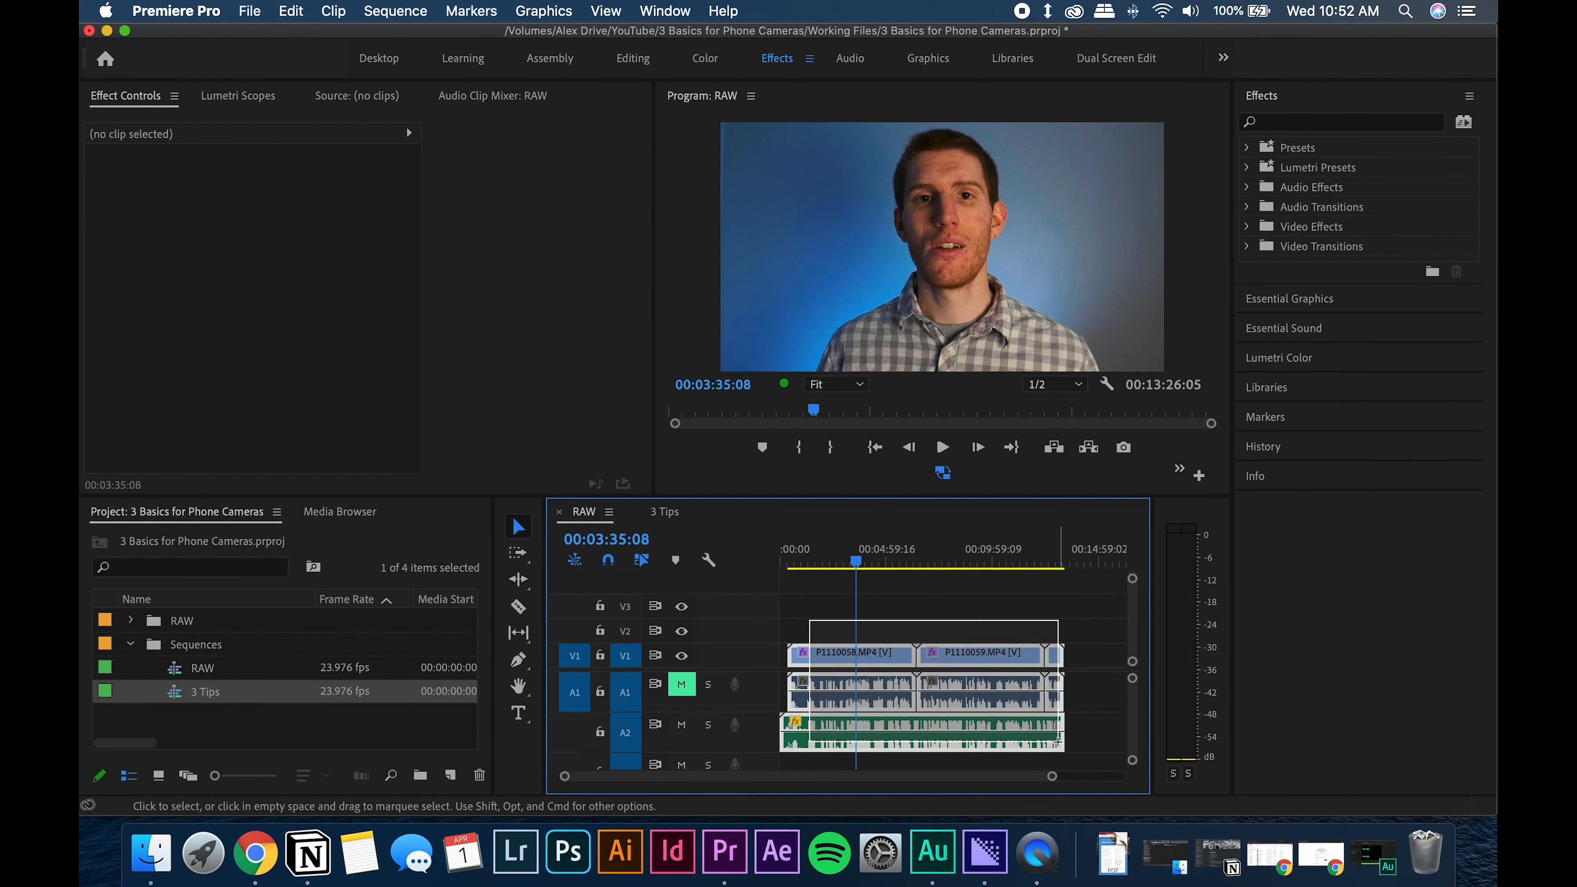
{"action": "left_click_drag", "start_coordinate": [1090, 625], "coordinate": [866, 720]}
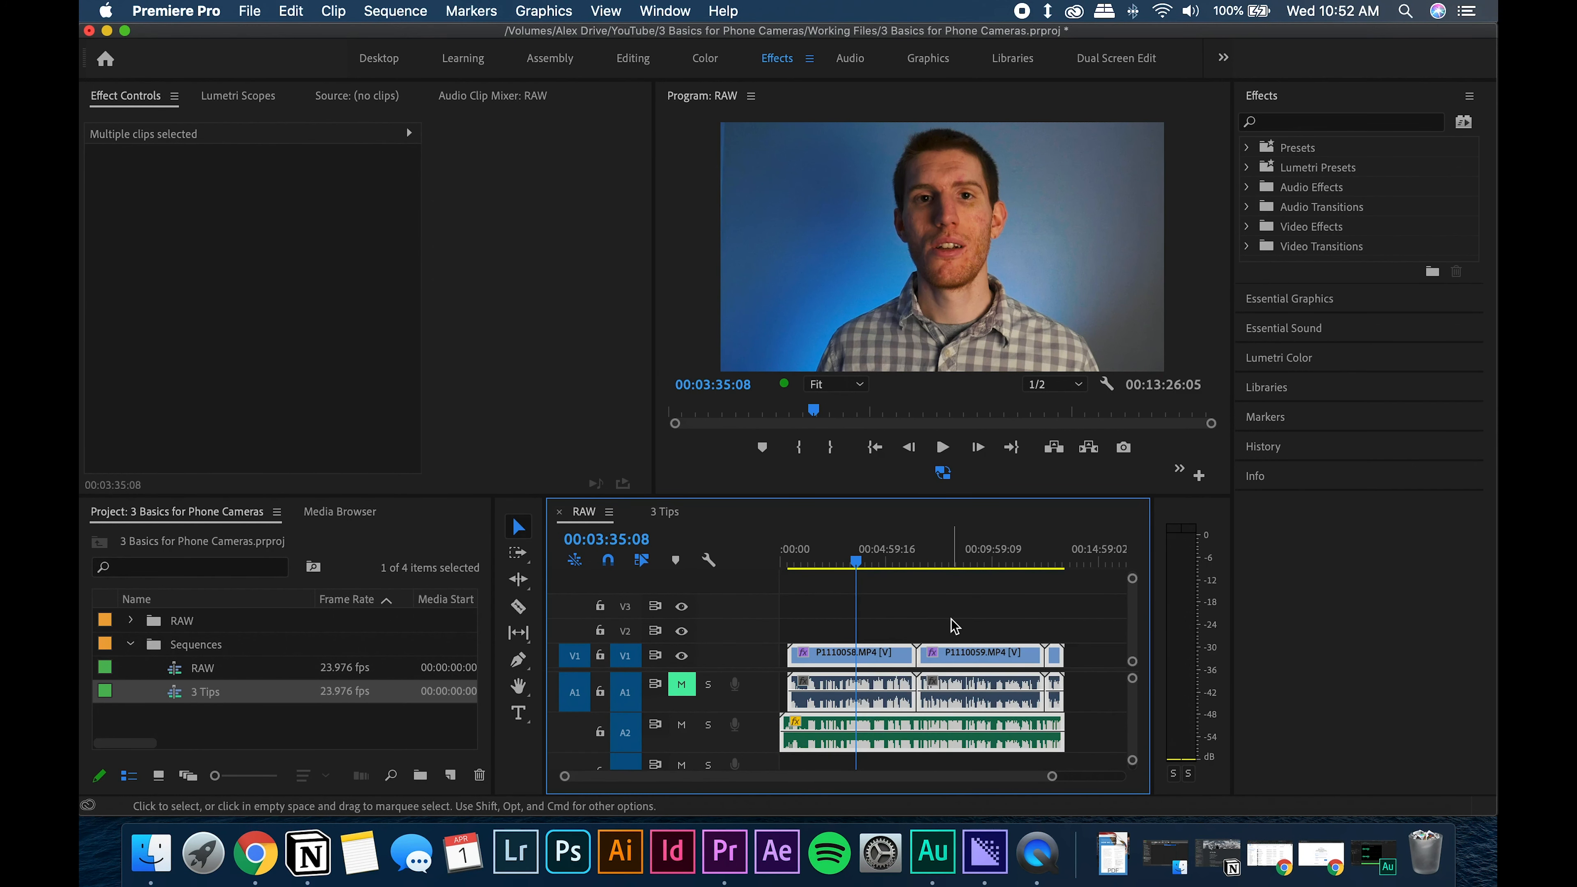
{"action": "left_click", "coordinate": [664, 513]}
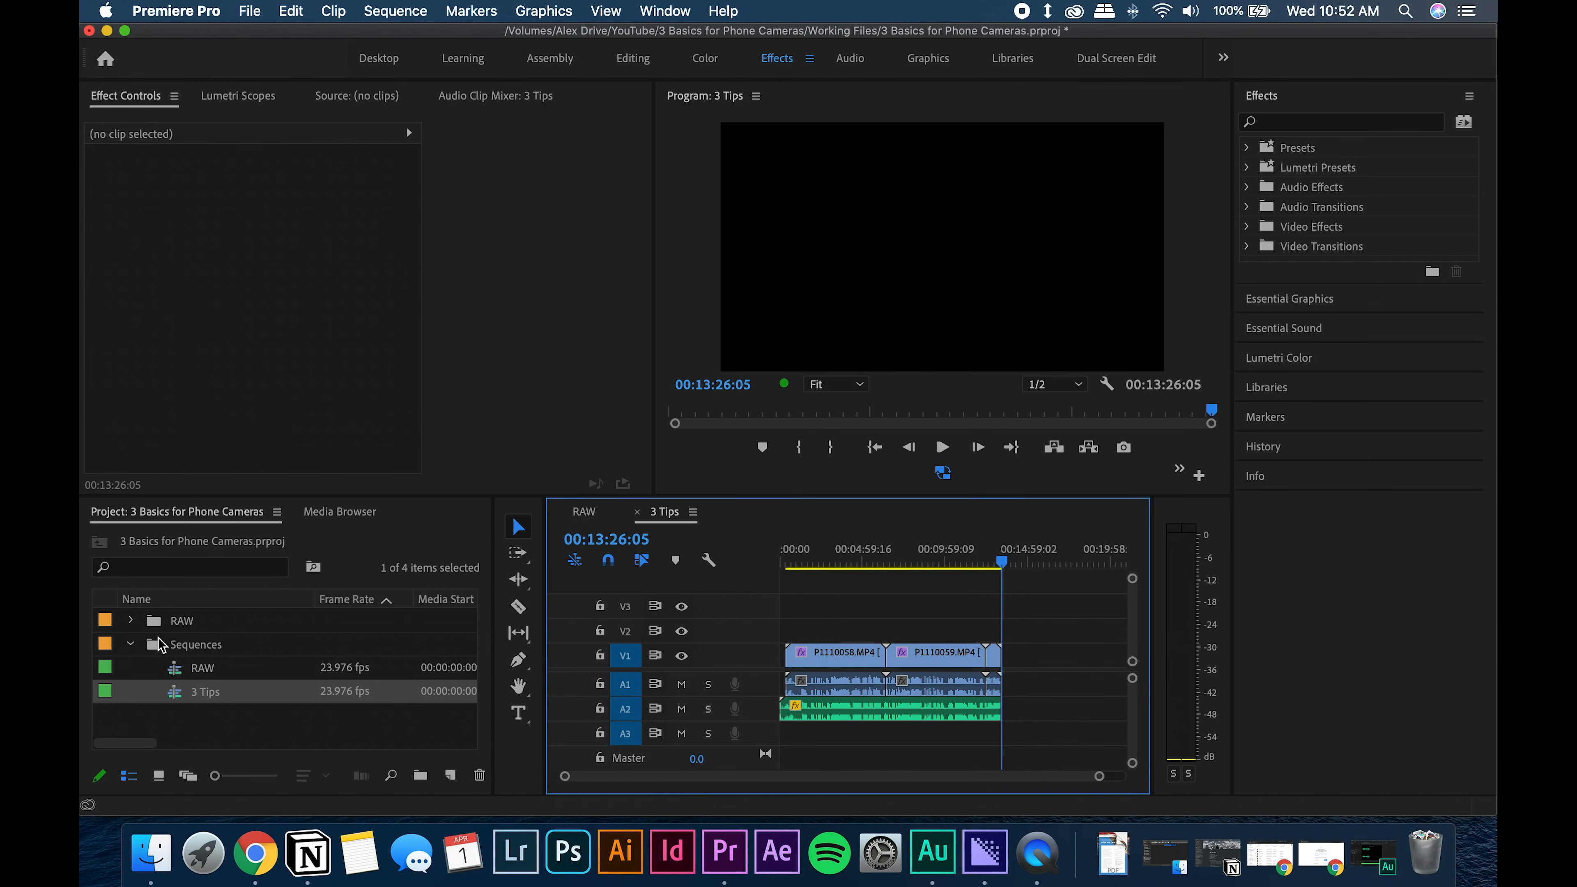
- Create a new sequence from the 3 Tips sequence and name it Broll
{"action": "left_click_drag", "start_coordinate": [206, 702], "coordinate": [448, 774]}
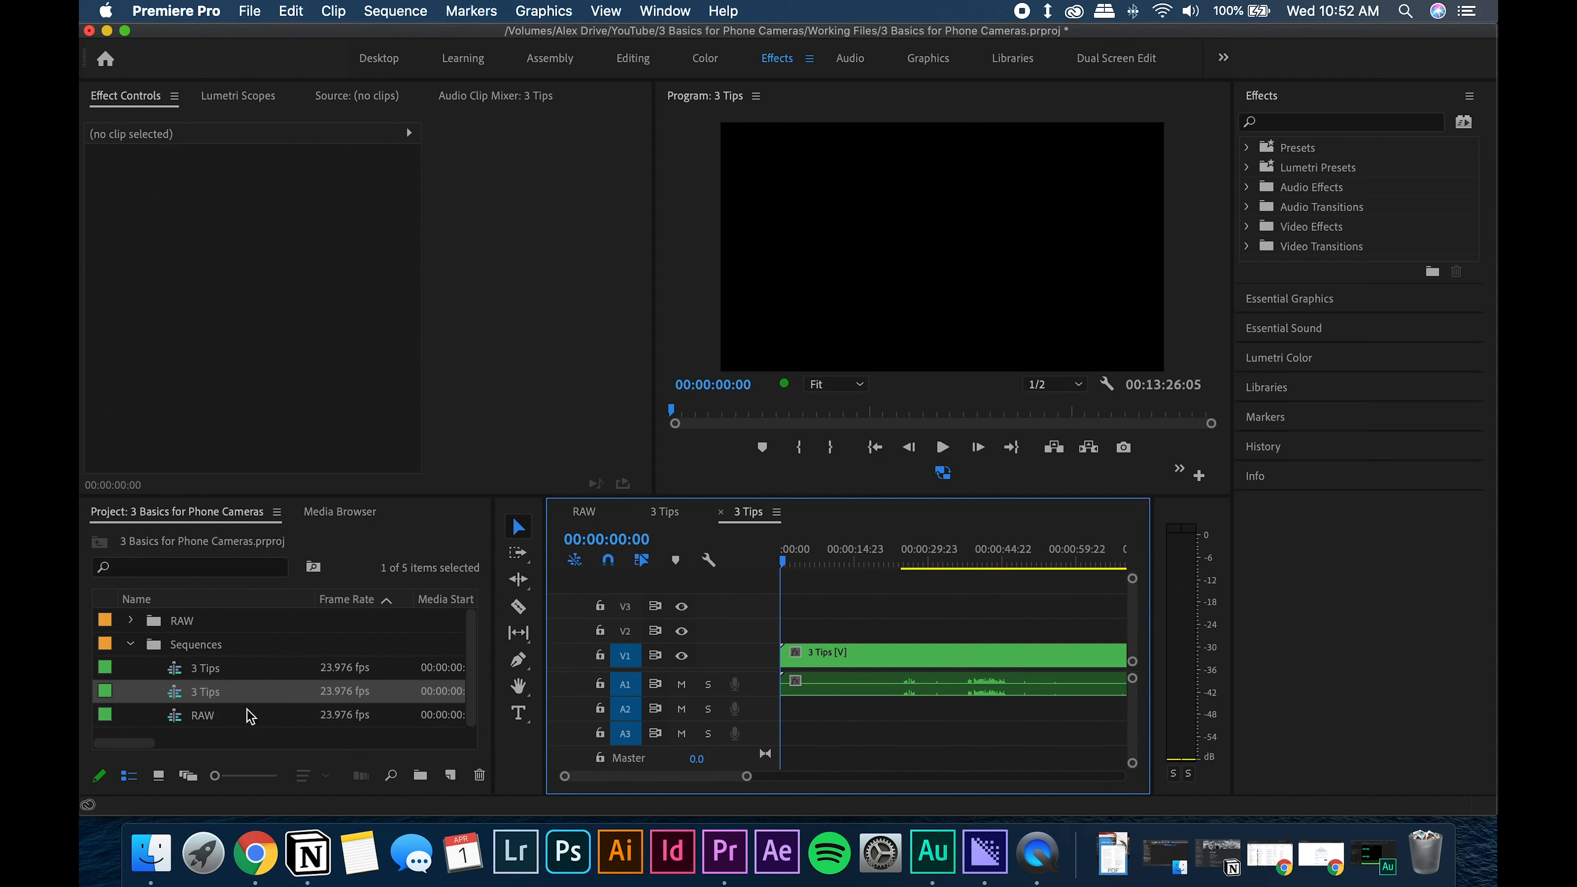
{"action": "left_click", "coordinate": [206, 702]}
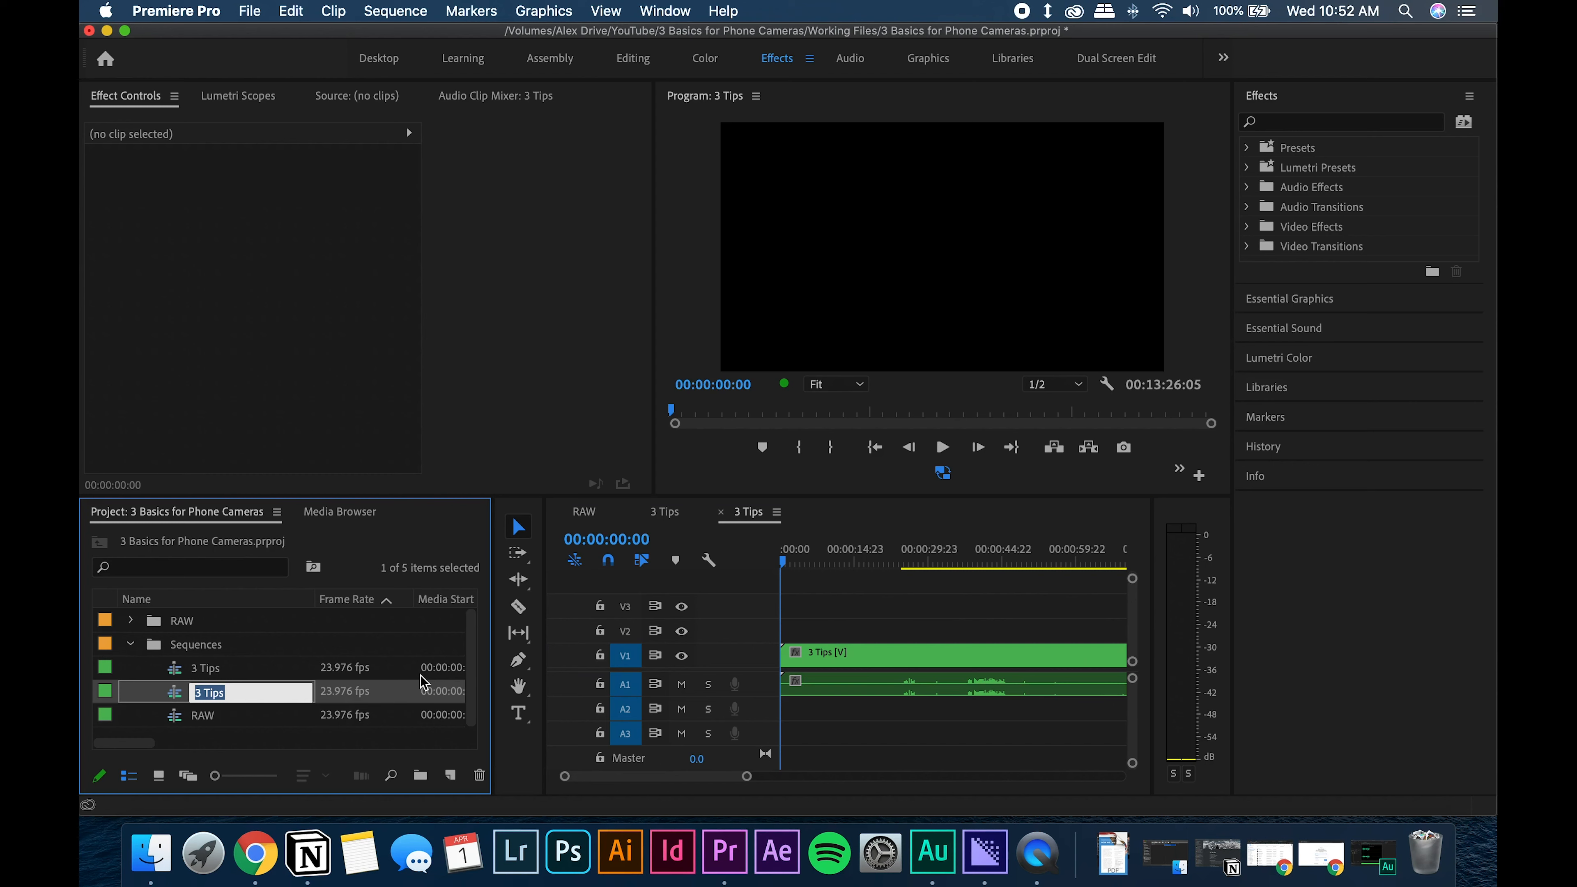
{"action": "type", "text": "Broll"}
{"action": "key", "text": "Tab"}
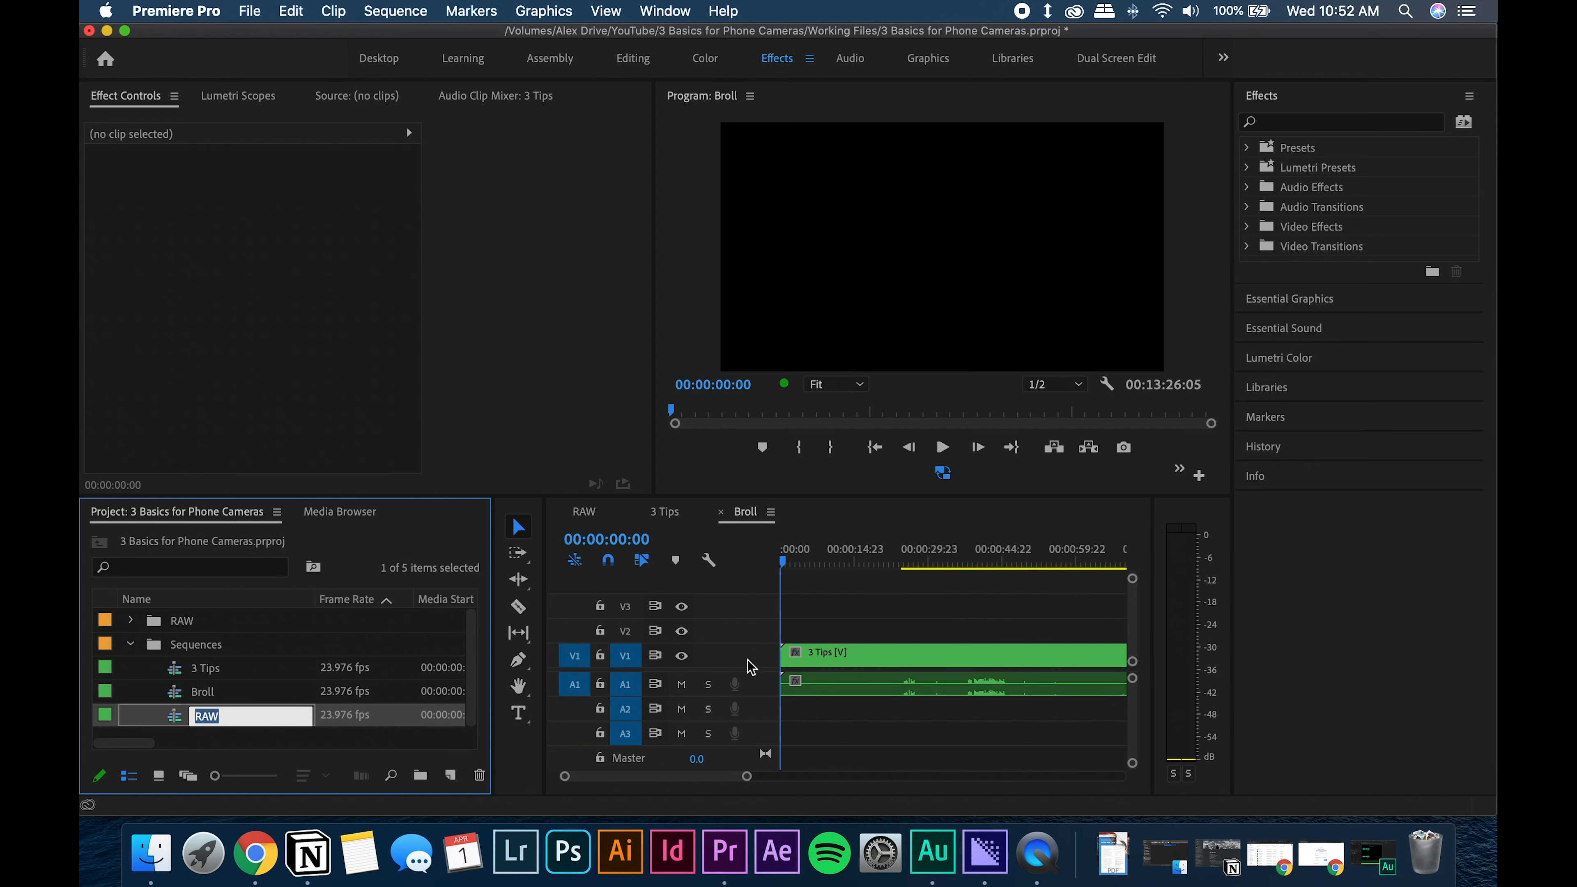
- Delete the nested 3 Tips clip from the Broll sequence
{"action": "left_click", "coordinate": [818, 659]}
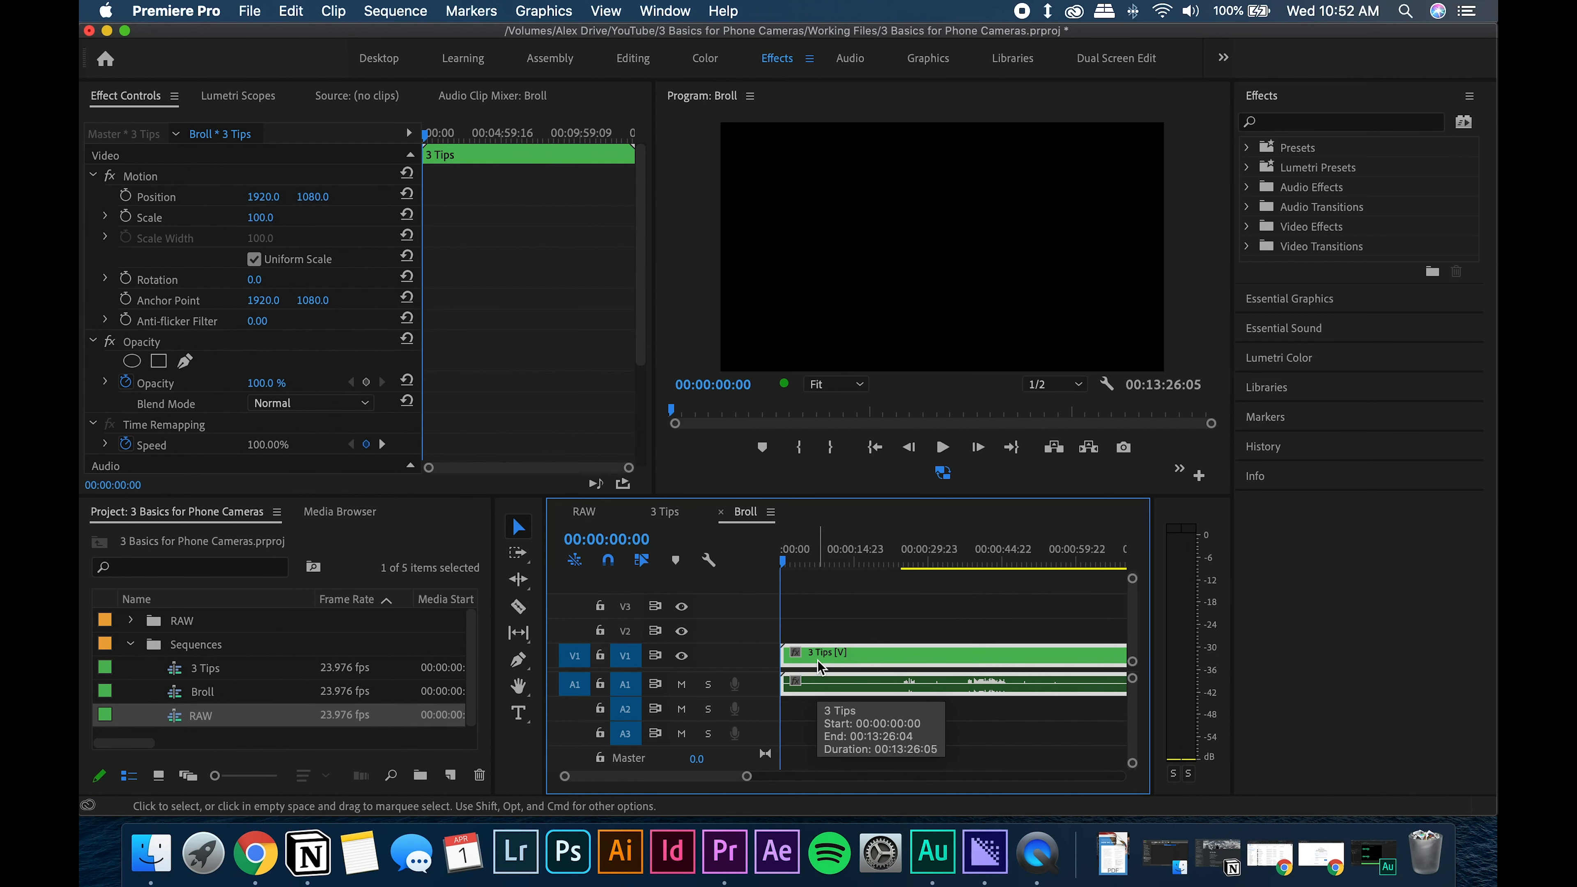
{"action": "key", "text": "Delete"}
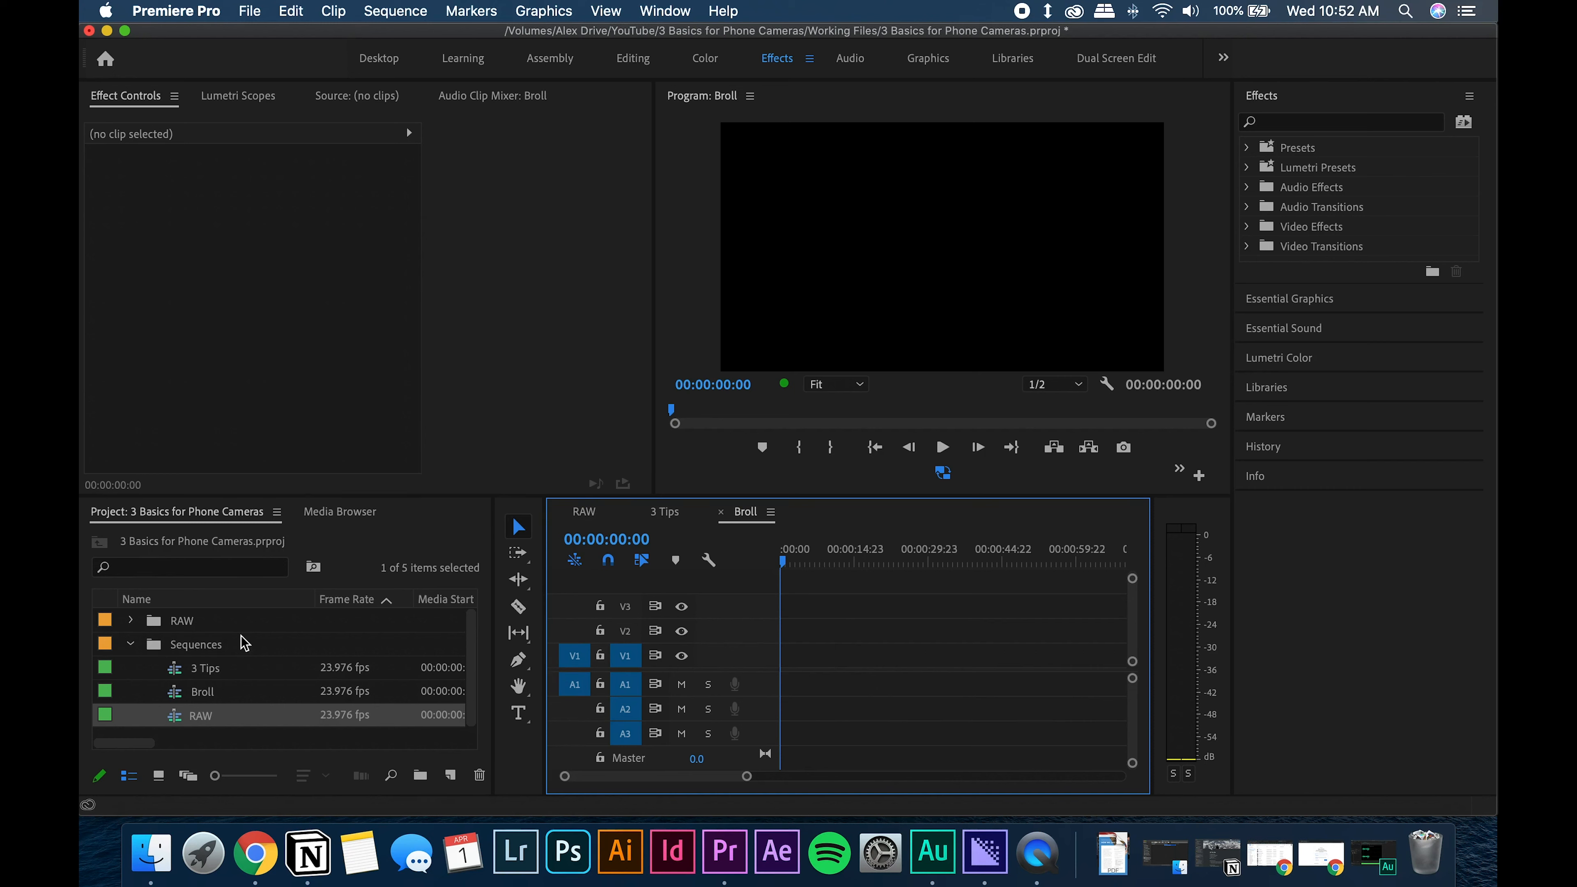
- Place all photos and video clips from the Broll bin, IMG_1641.JPG through IMG_1645.MOV, at the start of V1 in the Broll sequence and skim them
{"action": "left_click", "coordinate": [130, 620]}
{"action": "left_click", "coordinate": [151, 644]}
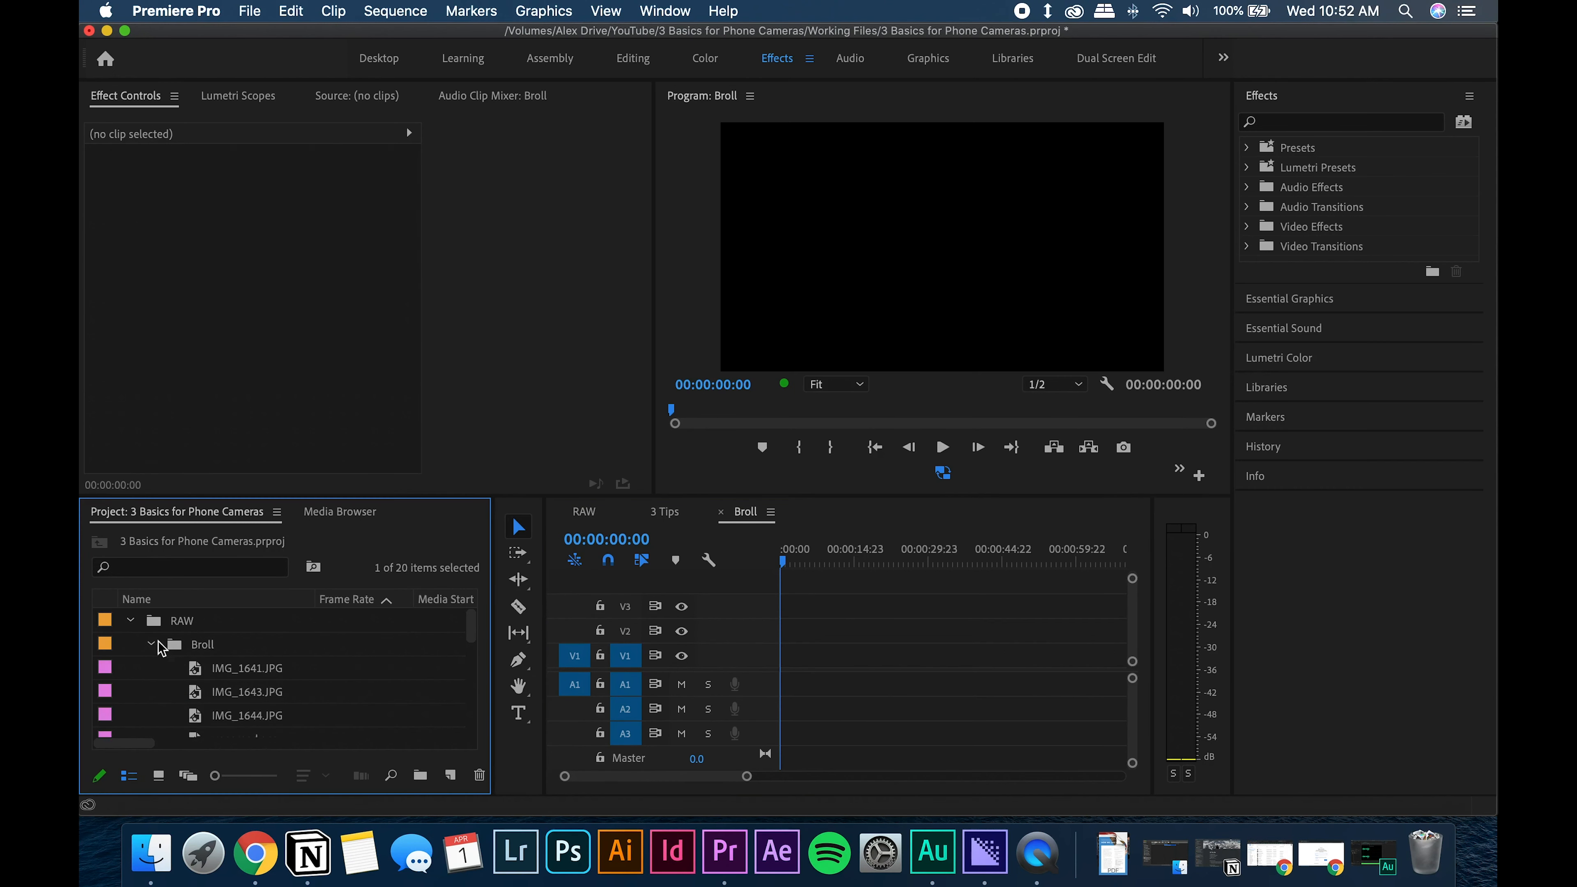
{"action": "left_click", "coordinate": [229, 677]}
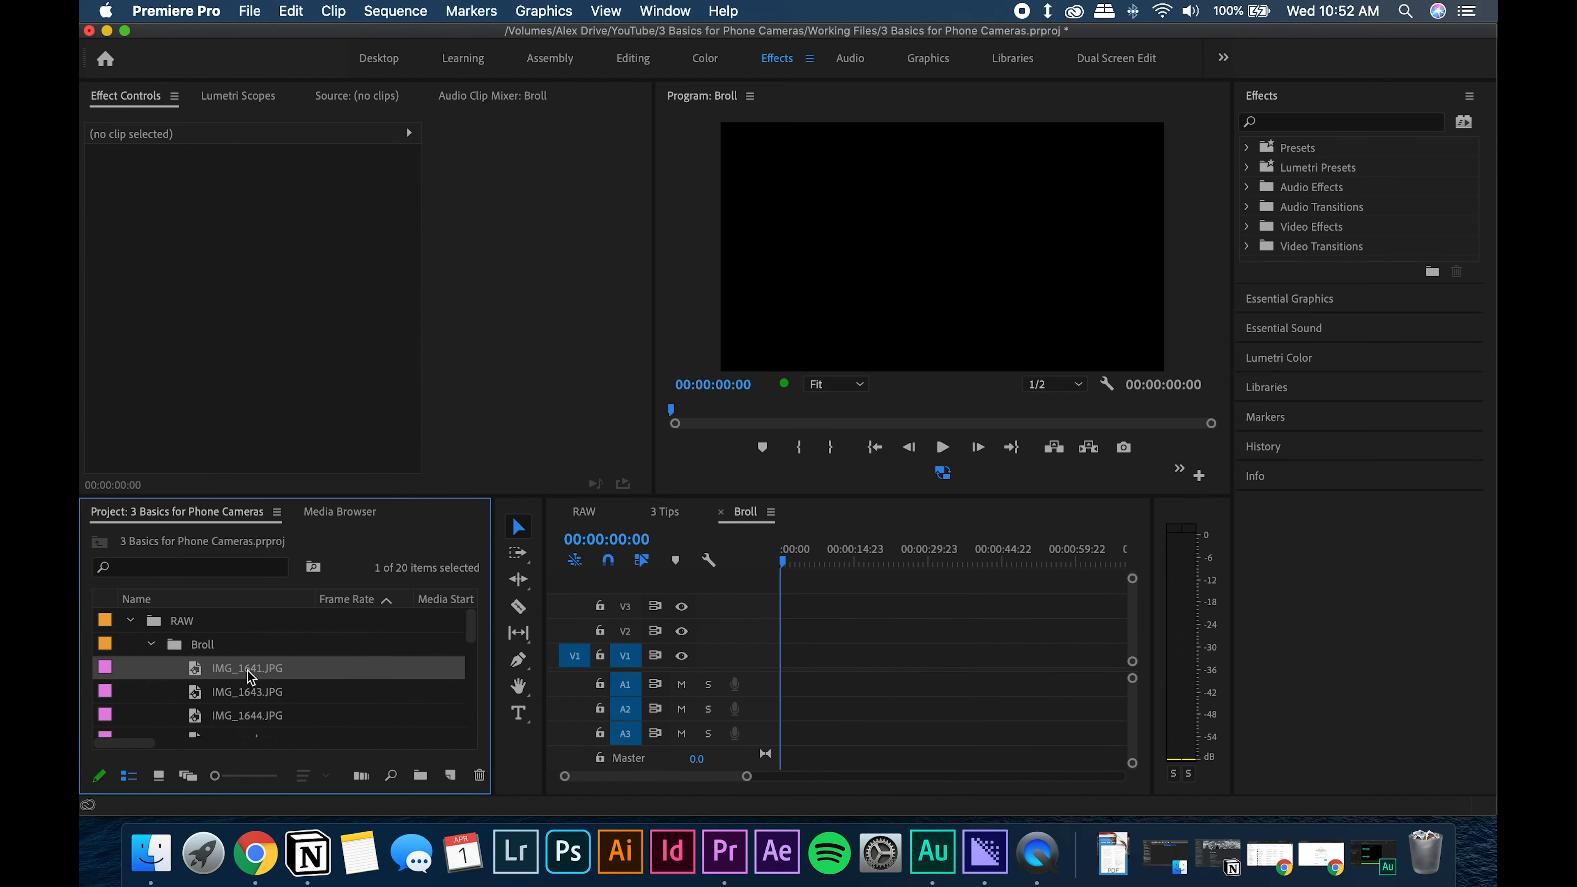
{"action": "scroll", "coordinate": [233, 676], "scroll_direction": "down", "scroll_amount": 5}
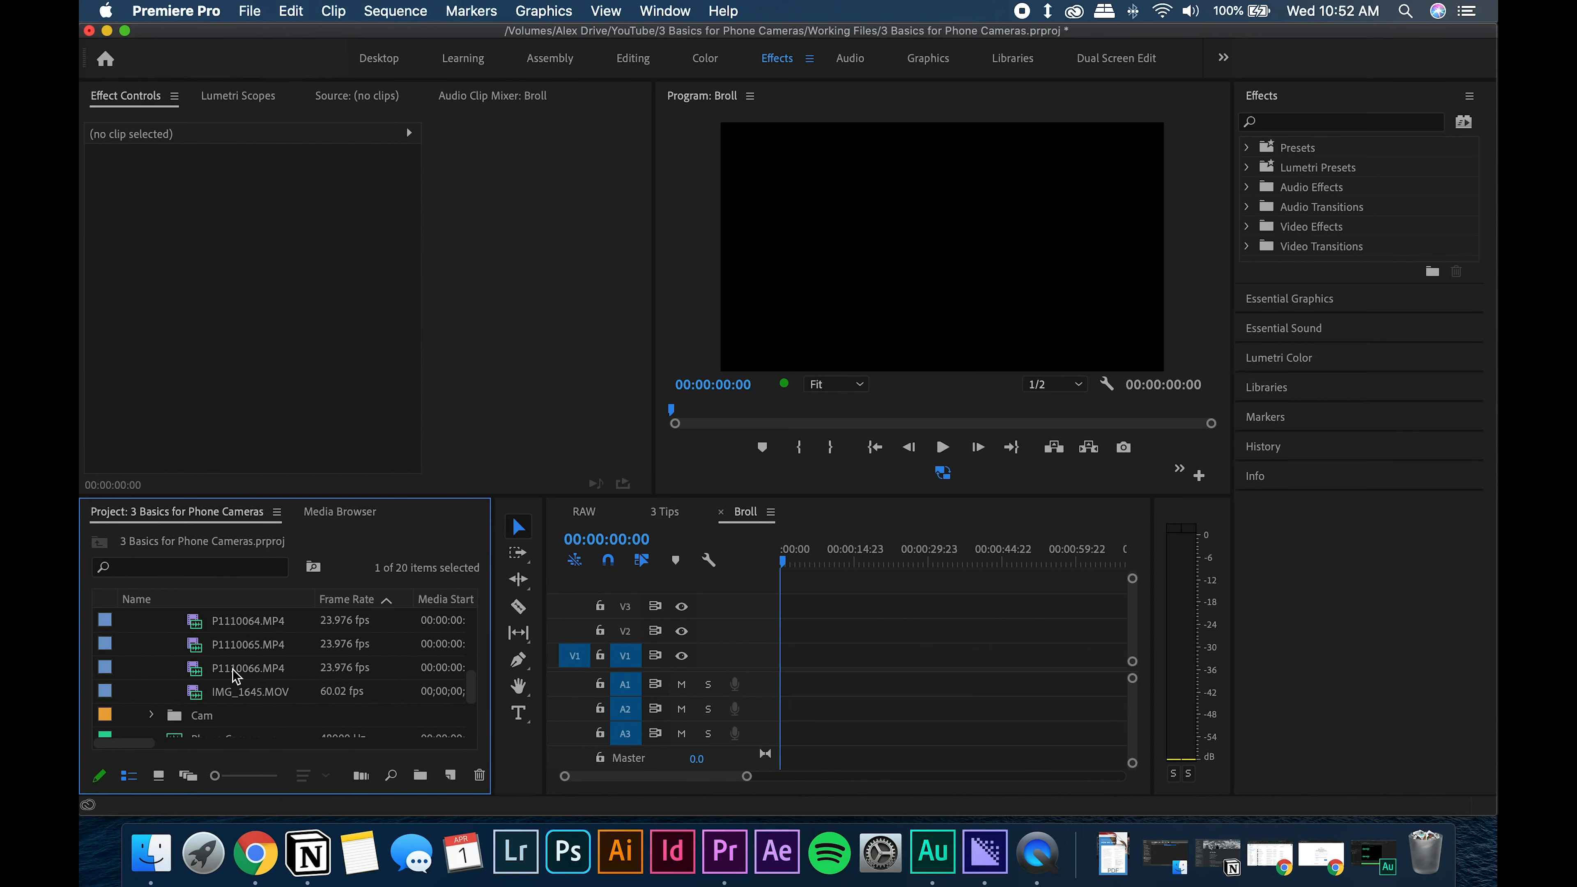
{"action": "left_click", "coordinate": [266, 696], "text": "shift"}
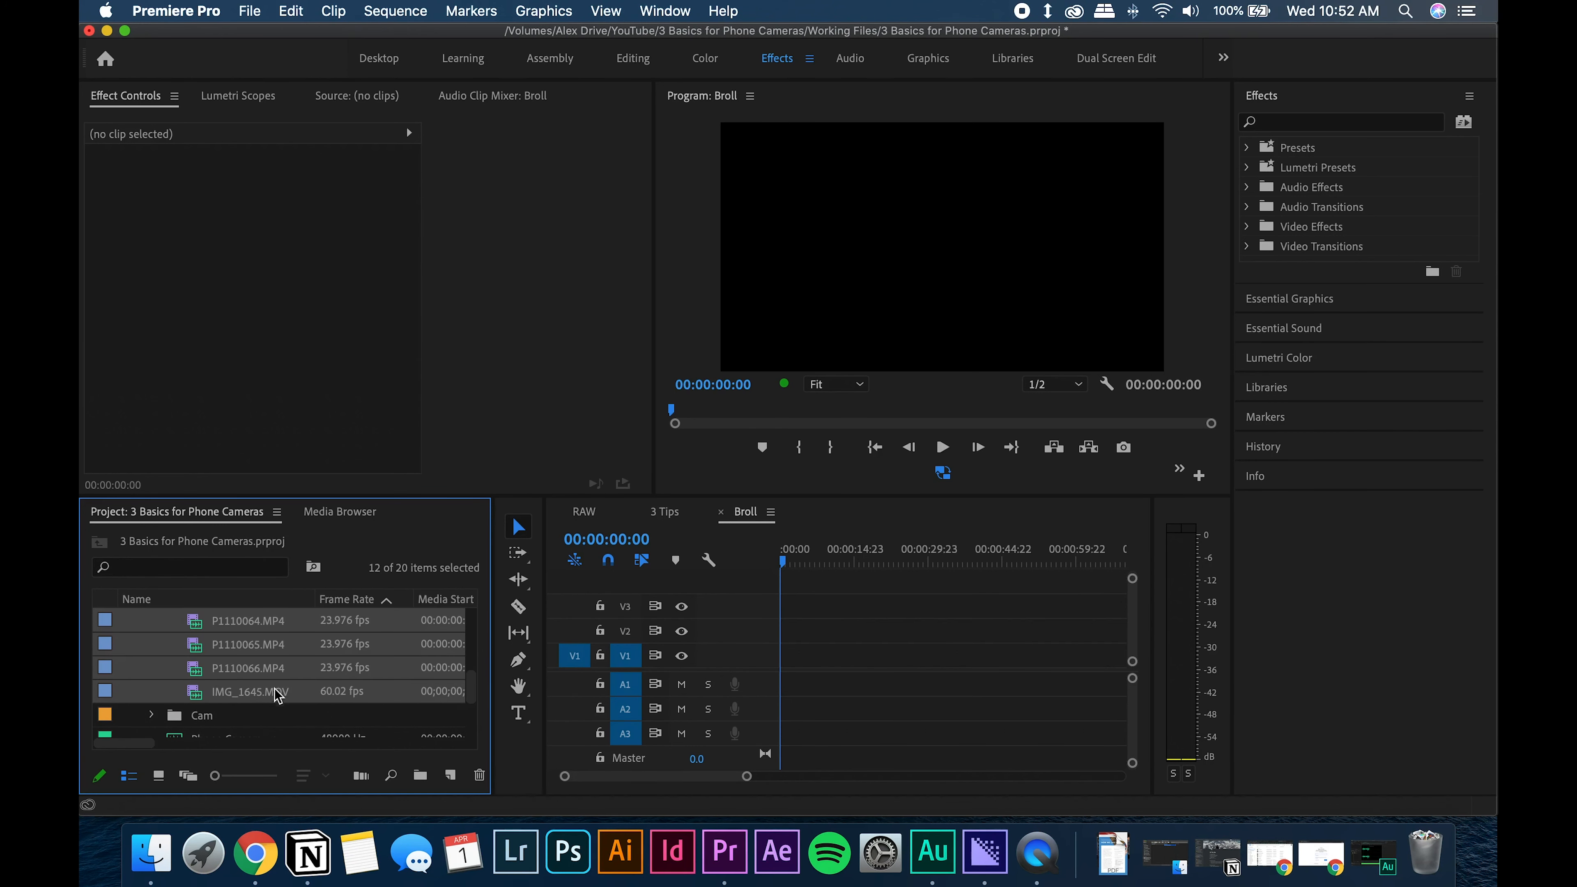
{"action": "left_click_drag", "start_coordinate": [273, 666], "coordinate": [792, 665]}
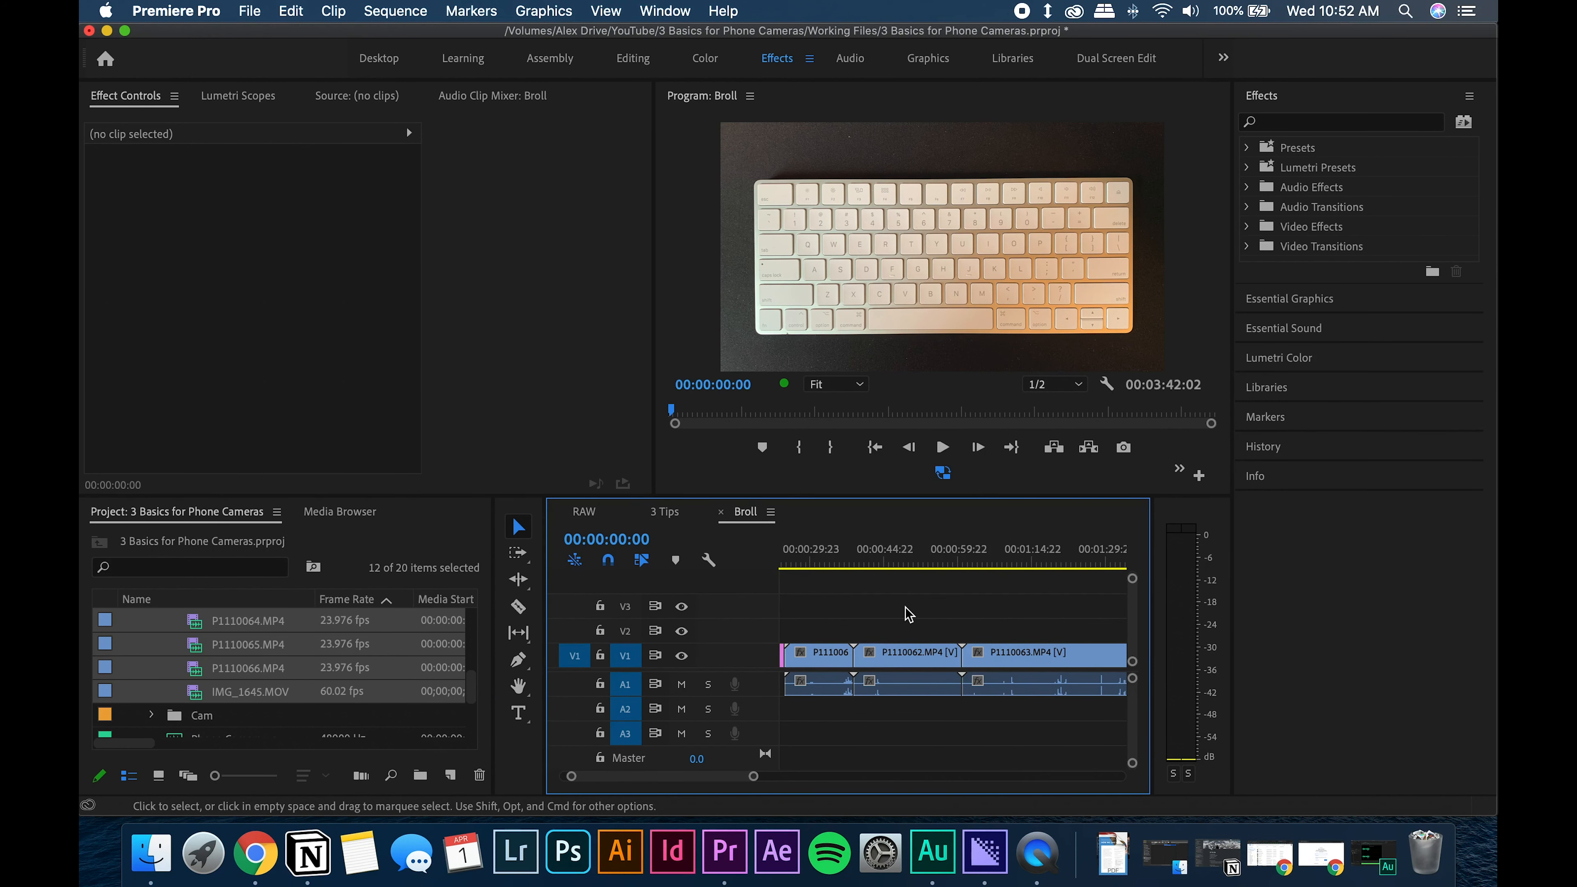
{"action": "left_click_drag", "start_coordinate": [752, 776], "coordinate": [921, 773]}
{"action": "left_click_drag", "start_coordinate": [785, 569], "coordinate": [884, 566]}
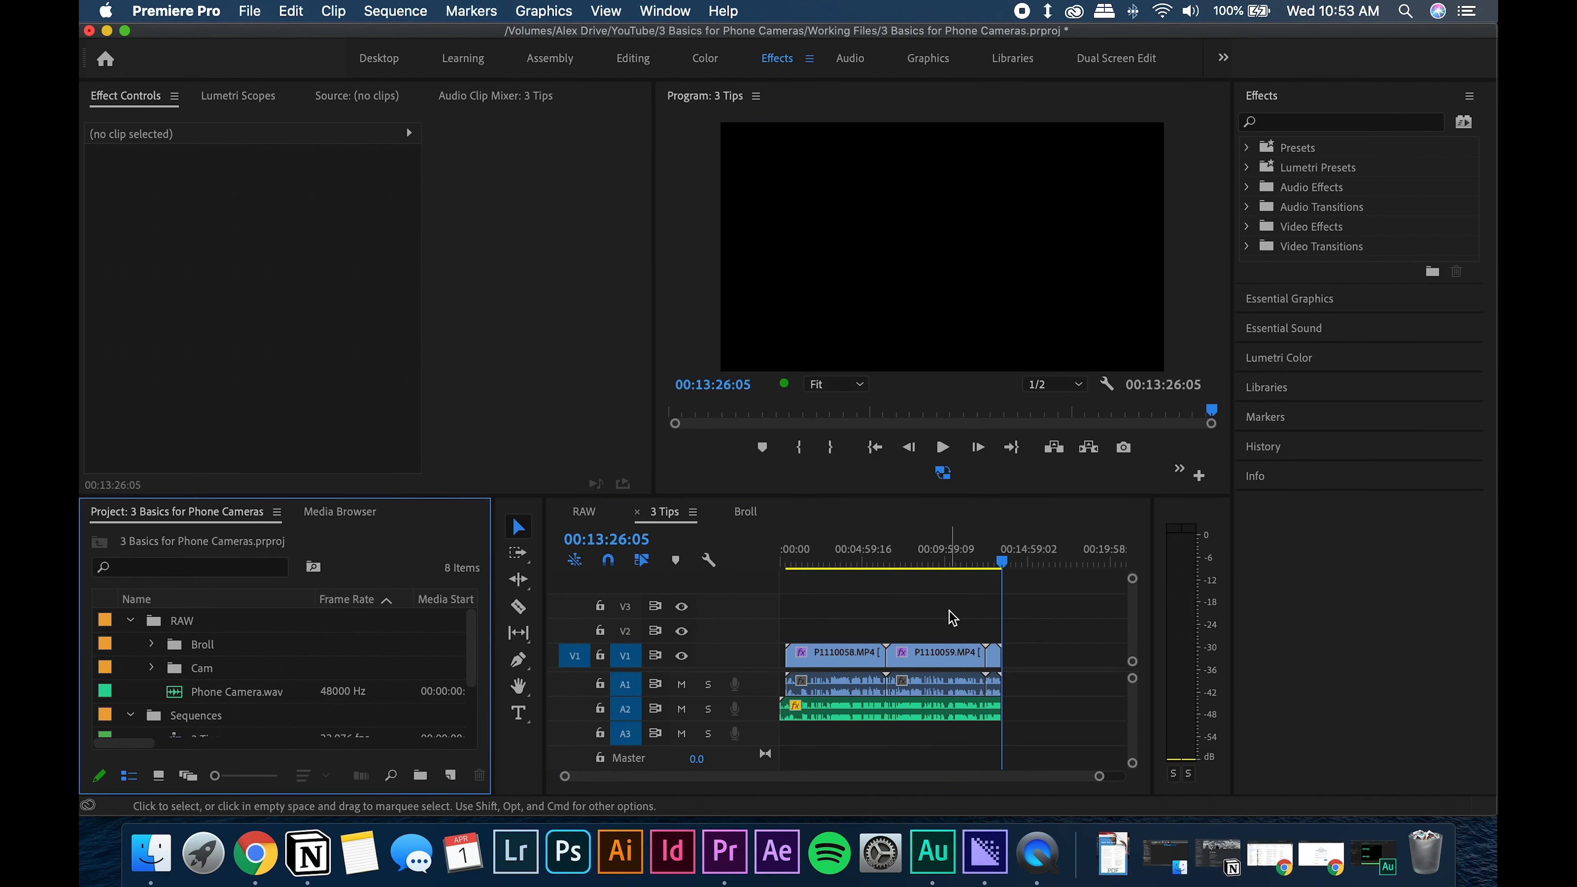
- Reorder the open sequences so 3 Tips comes before RAW, and show the 3 Tips footage at 00:04:46:11
{"action": "left_click", "coordinate": [597, 521]}
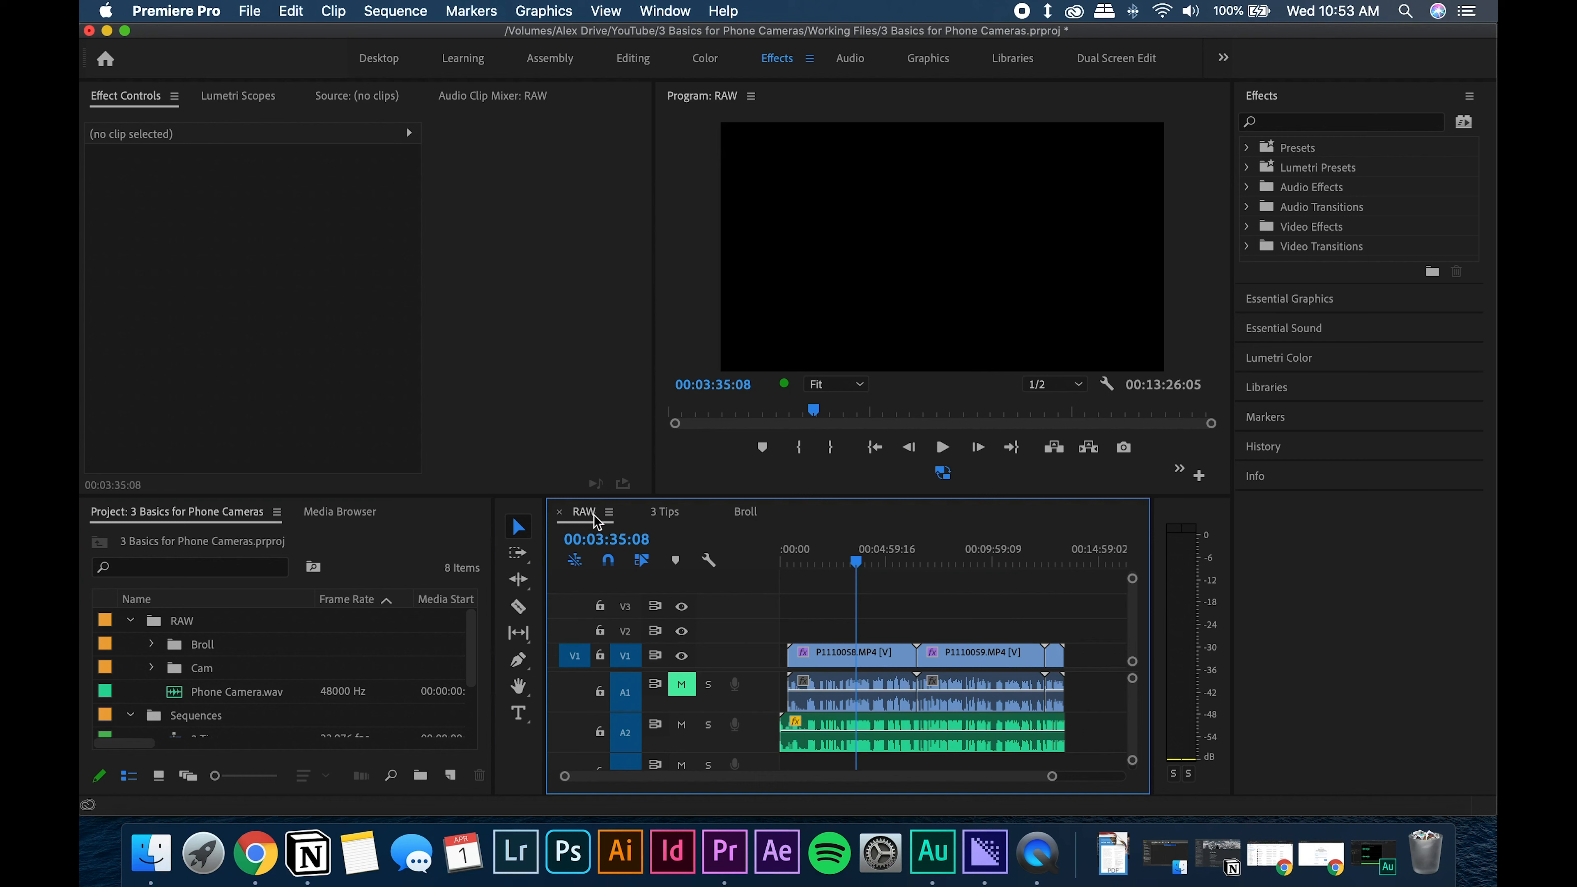
{"action": "left_click_drag", "start_coordinate": [663, 511], "coordinate": [607, 519]}
{"action": "left_click", "coordinate": [759, 518]}
{"action": "left_click", "coordinate": [590, 516]}
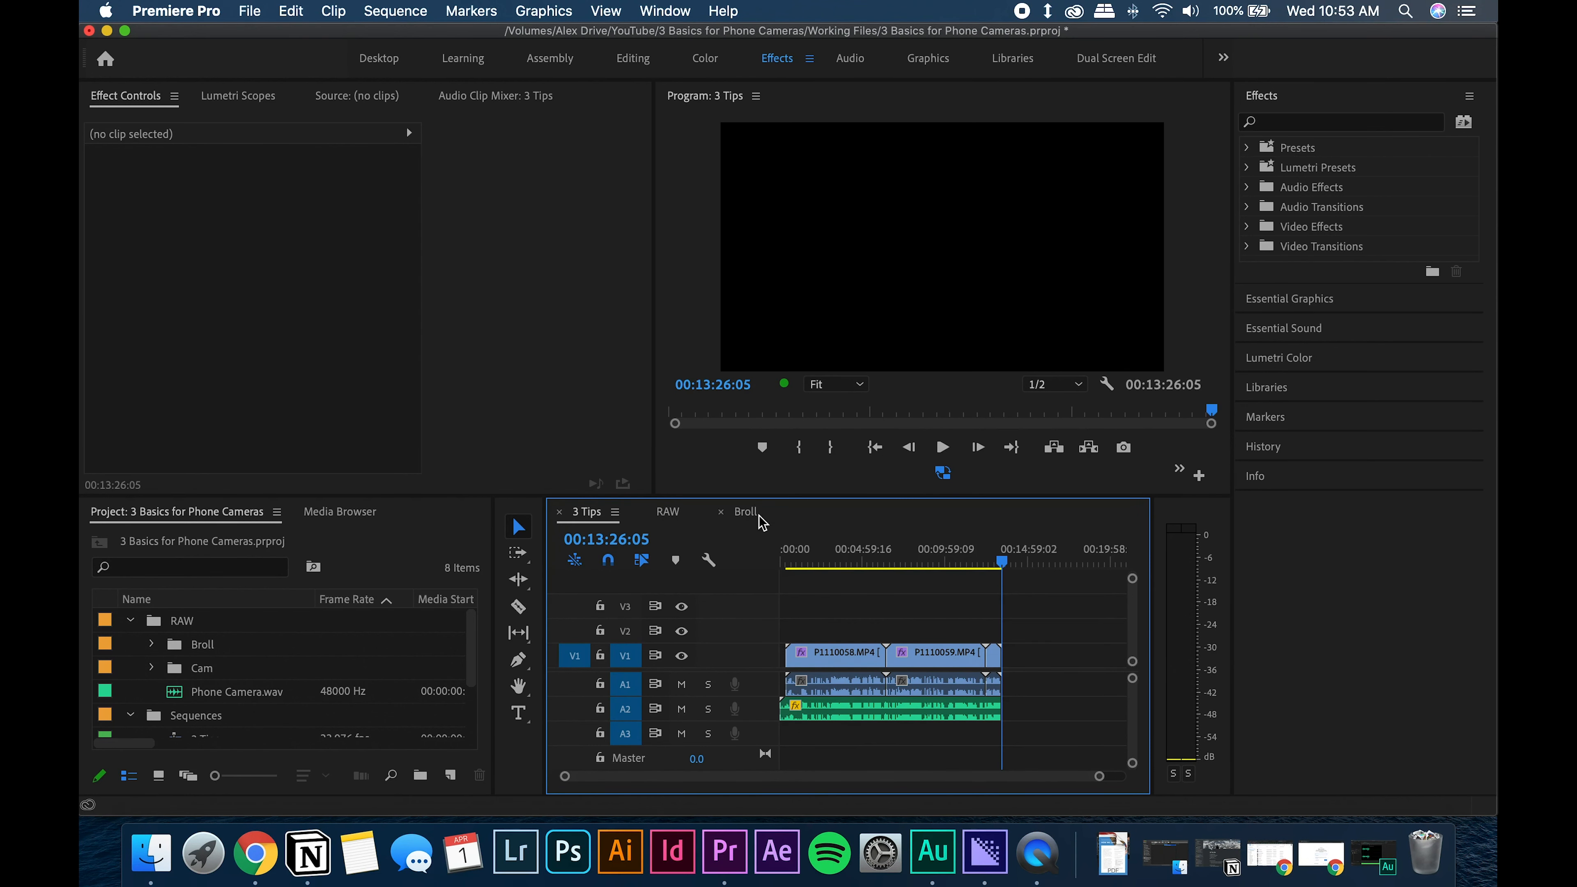
{"action": "left_click", "coordinate": [746, 512]}
{"action": "left_click", "coordinate": [586, 511]}
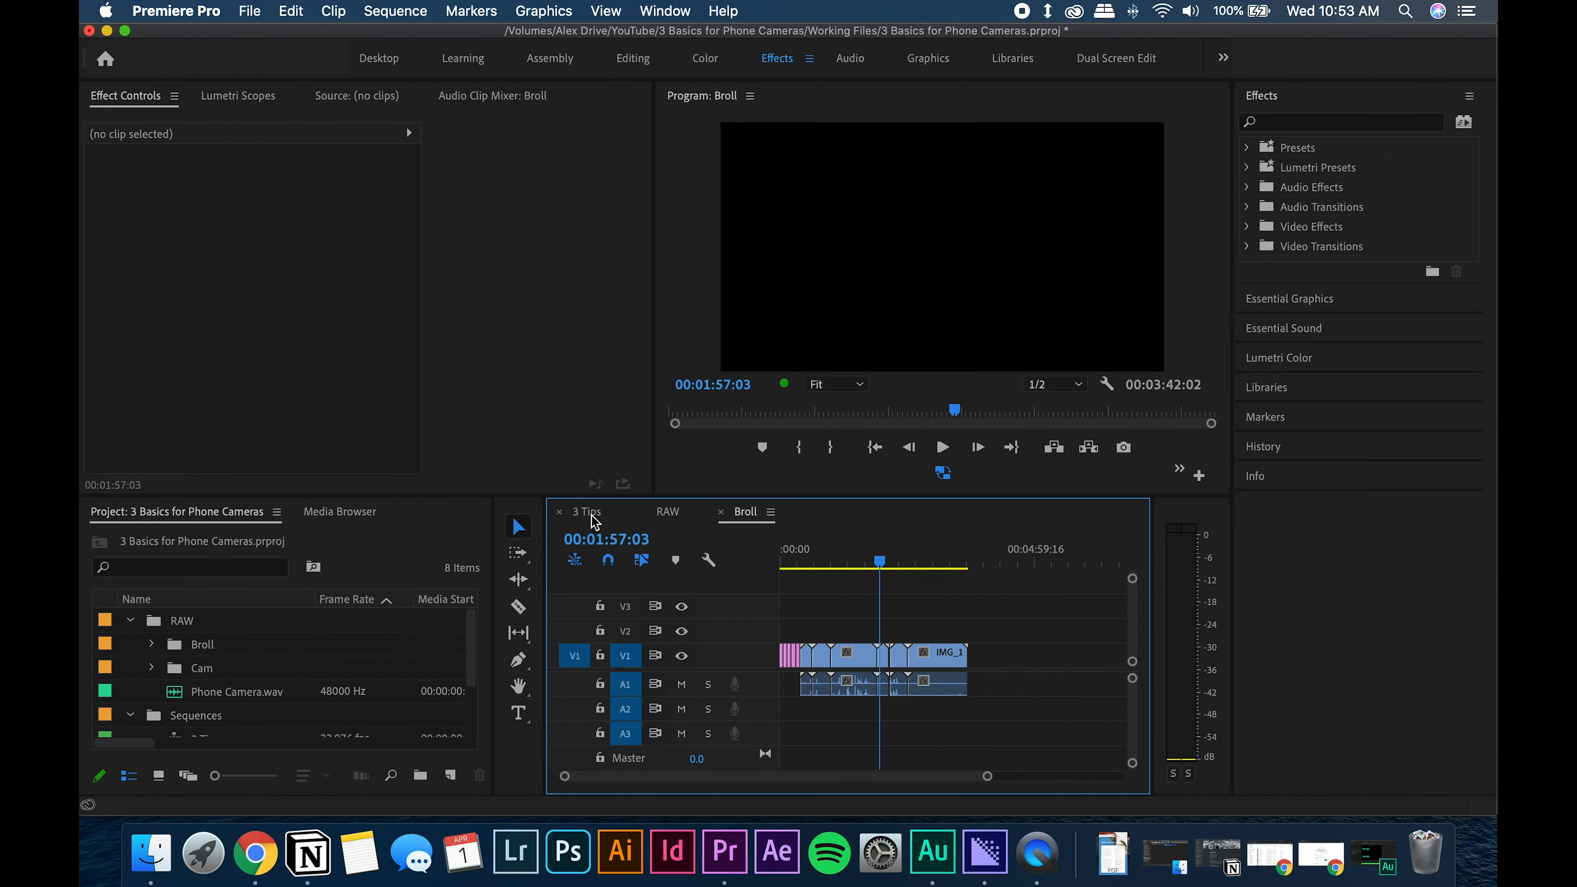
{"action": "left_click", "coordinate": [862, 562]}
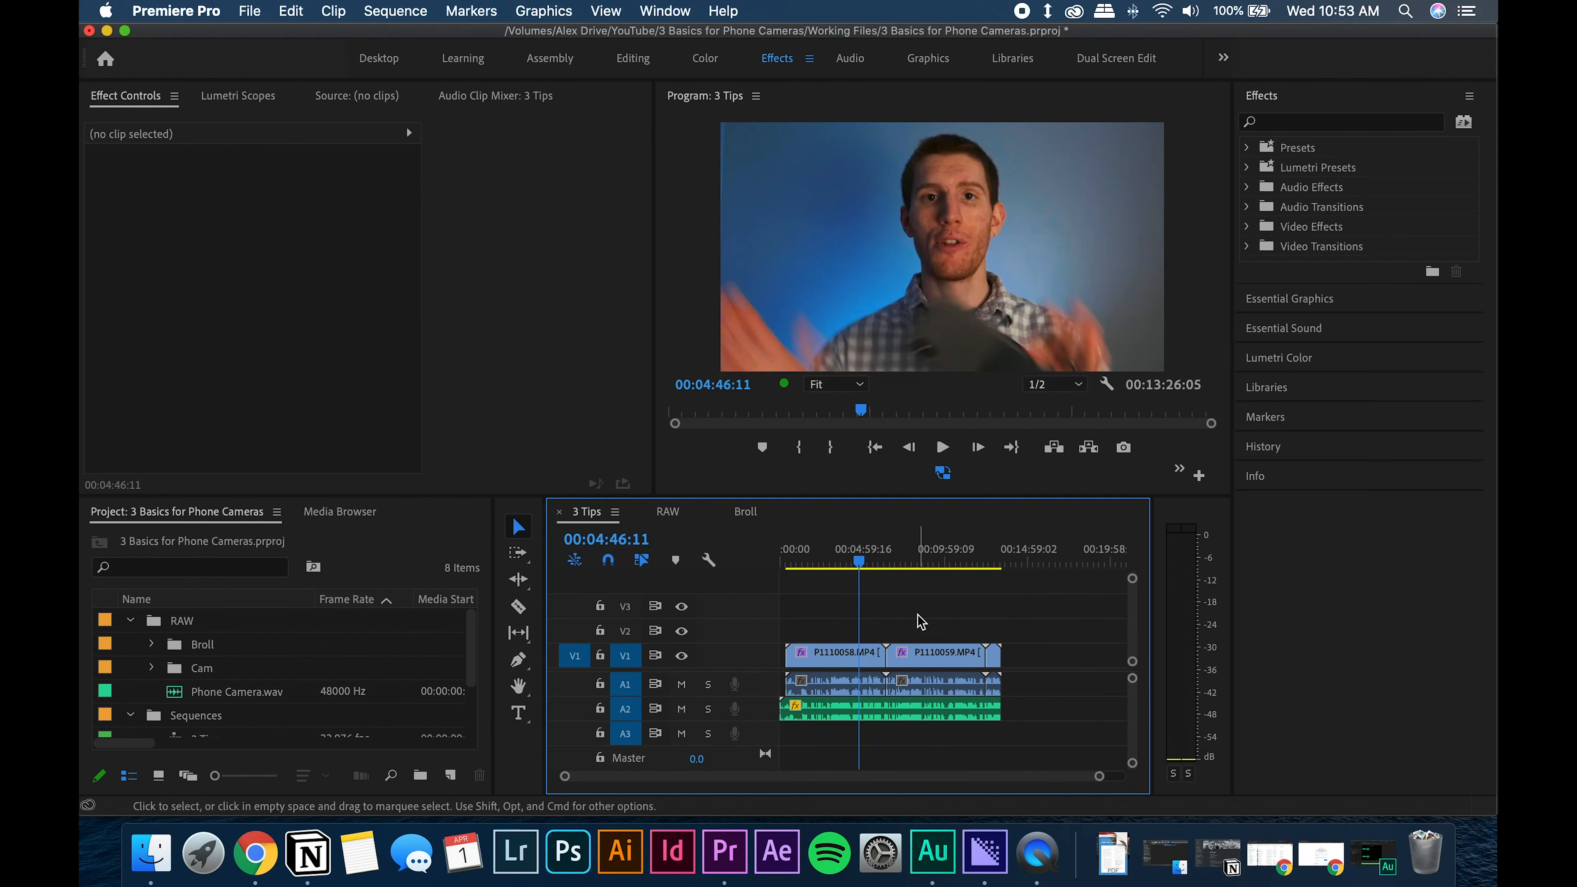